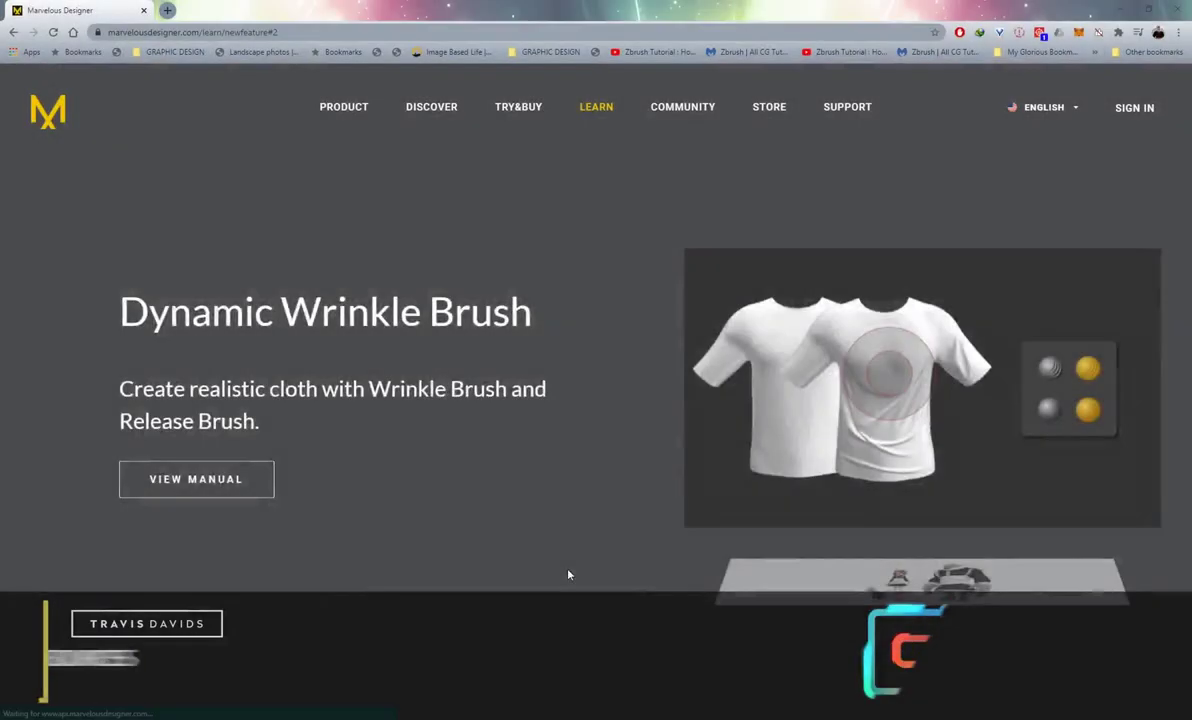
Look through the Marvelous Designer new features page and the Substance Source asset overview.
scroll(572, 574, "down", 1)
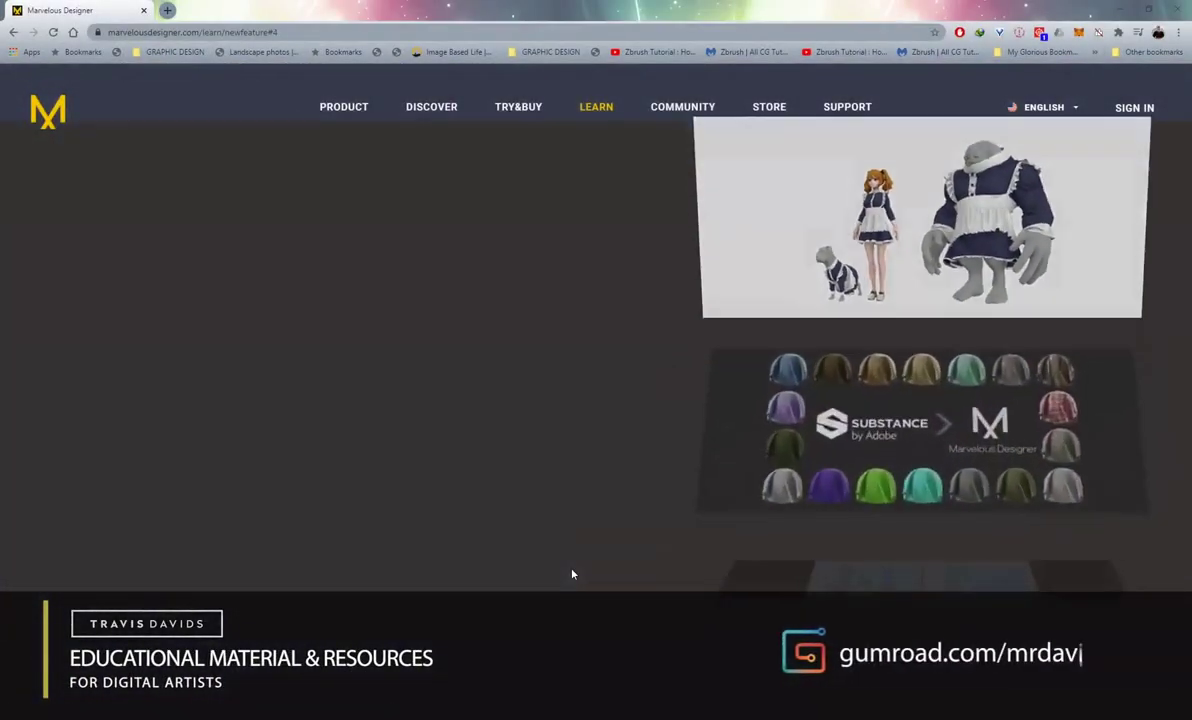
scroll(572, 574, "down", 1)
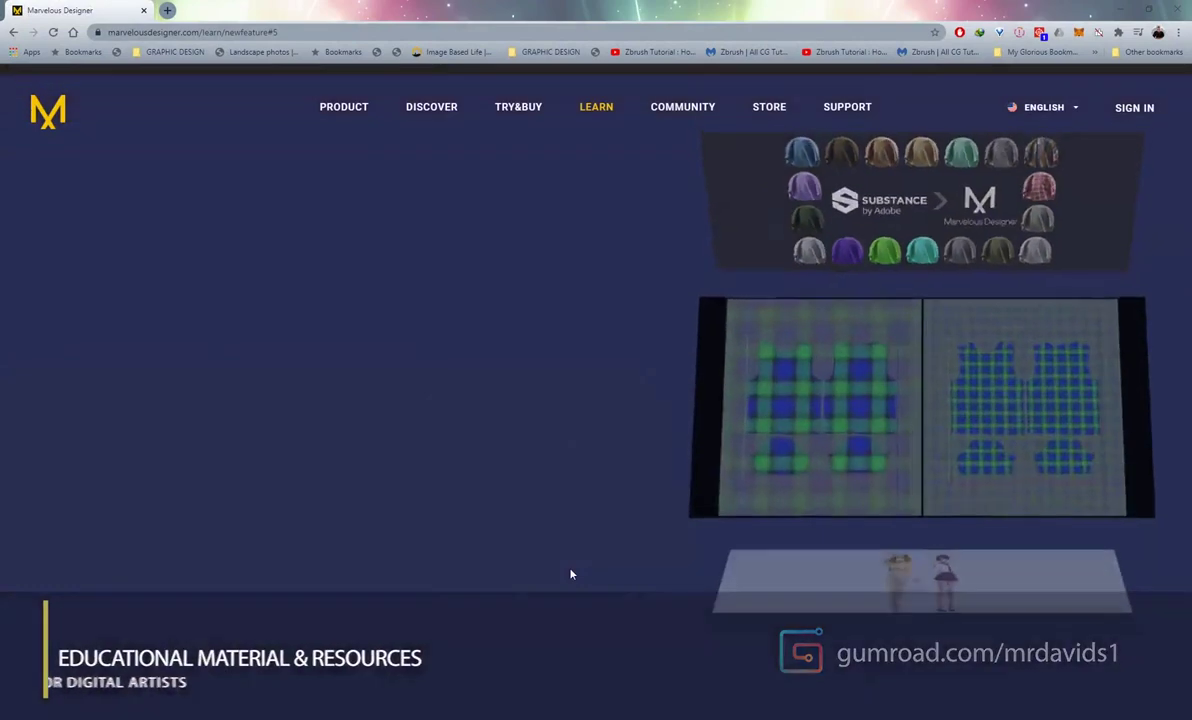
scroll(572, 574, "down", 1)
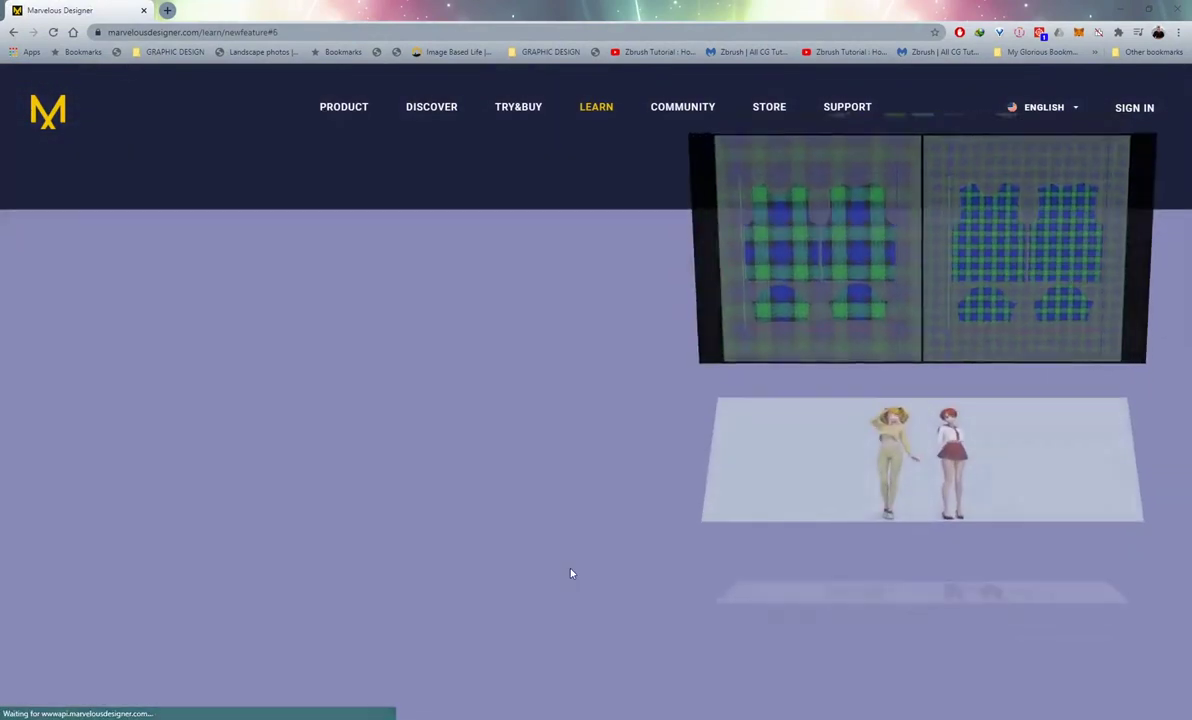
scroll(572, 574, "down", 1)
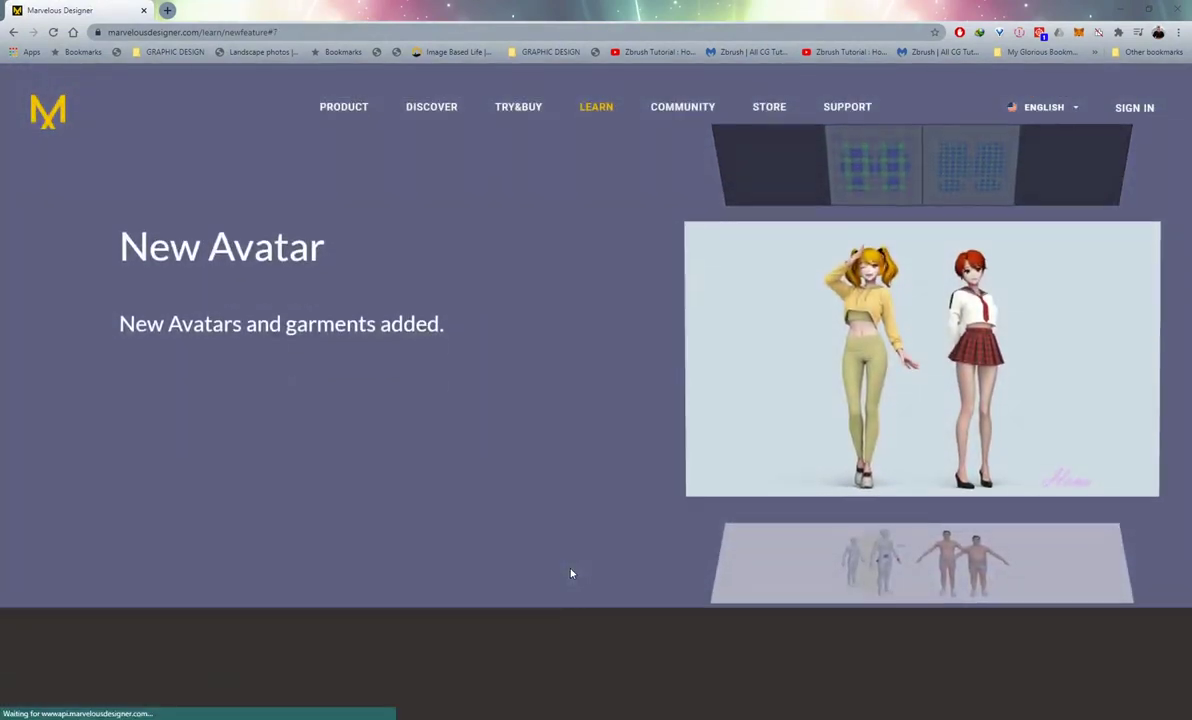
scroll(571, 574, "up", 2)
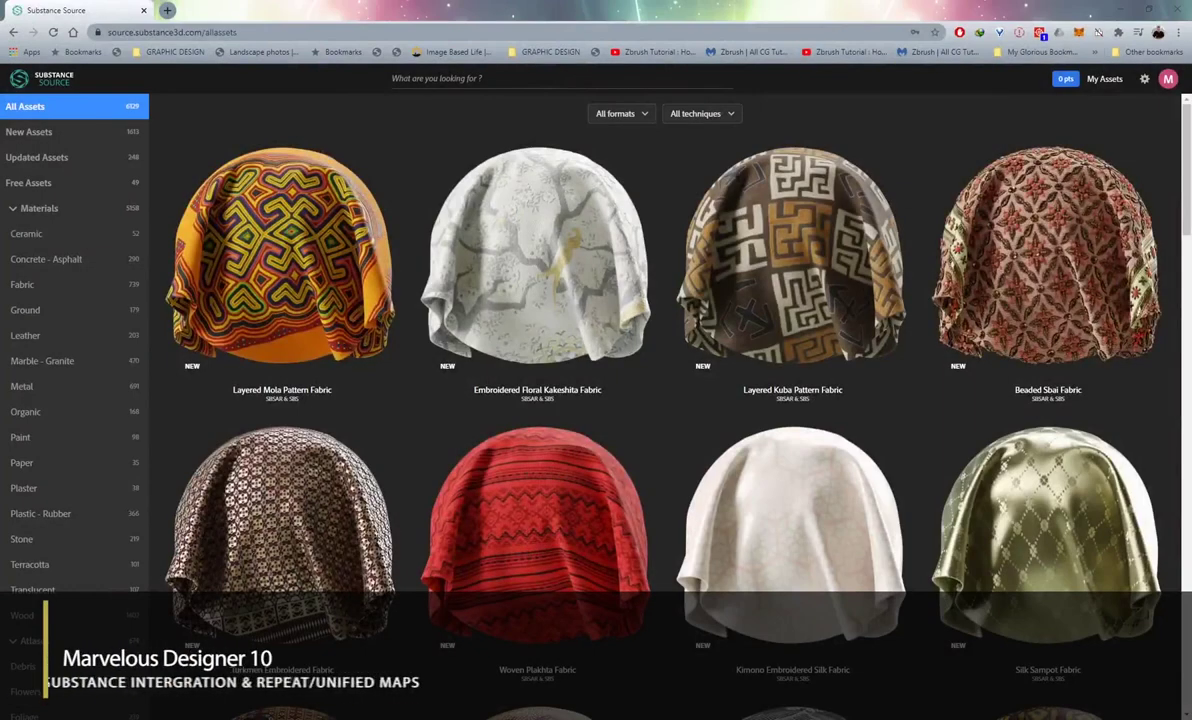
mouse_move(195, 327)
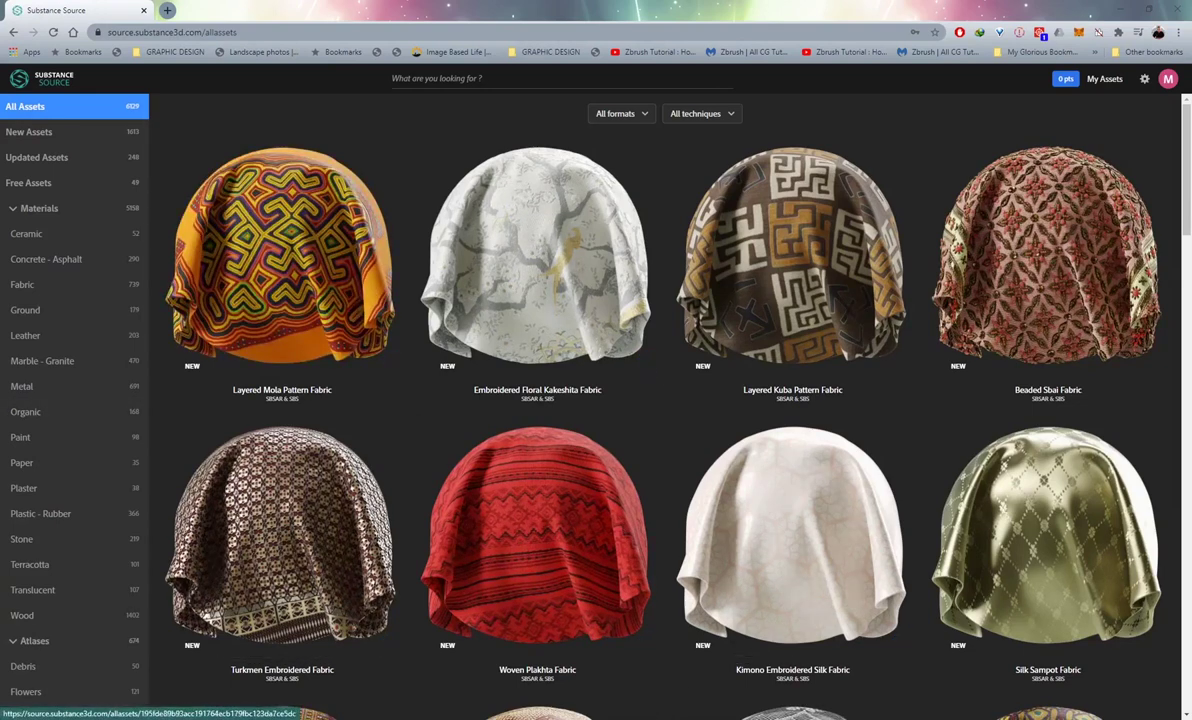
Switch to Marvelous Designer, hide the asset library and show it again.
left_click(625, 714)
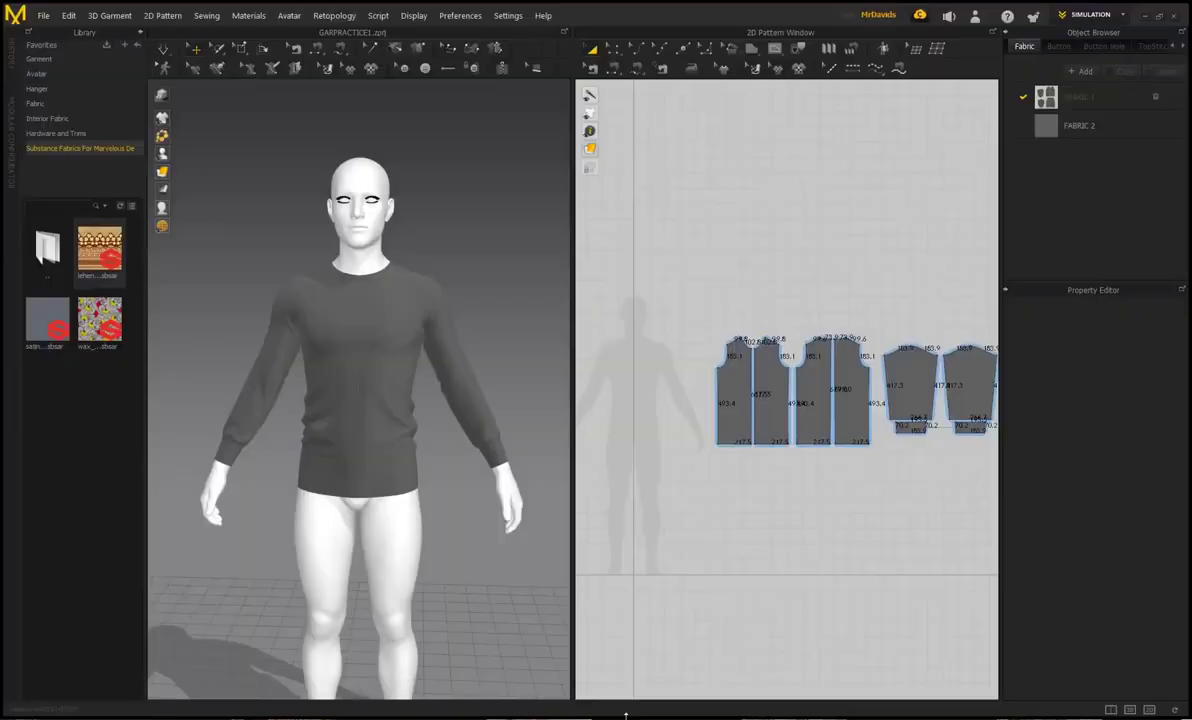
left_click(139, 33)
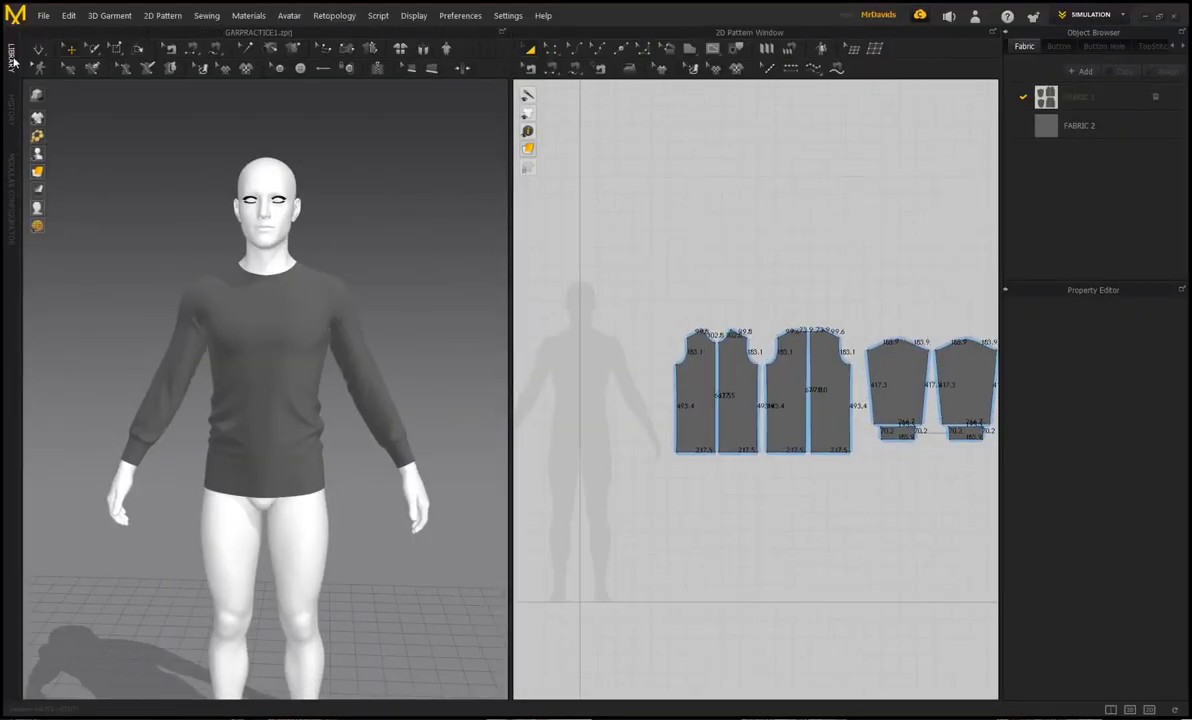
left_click(11, 58)
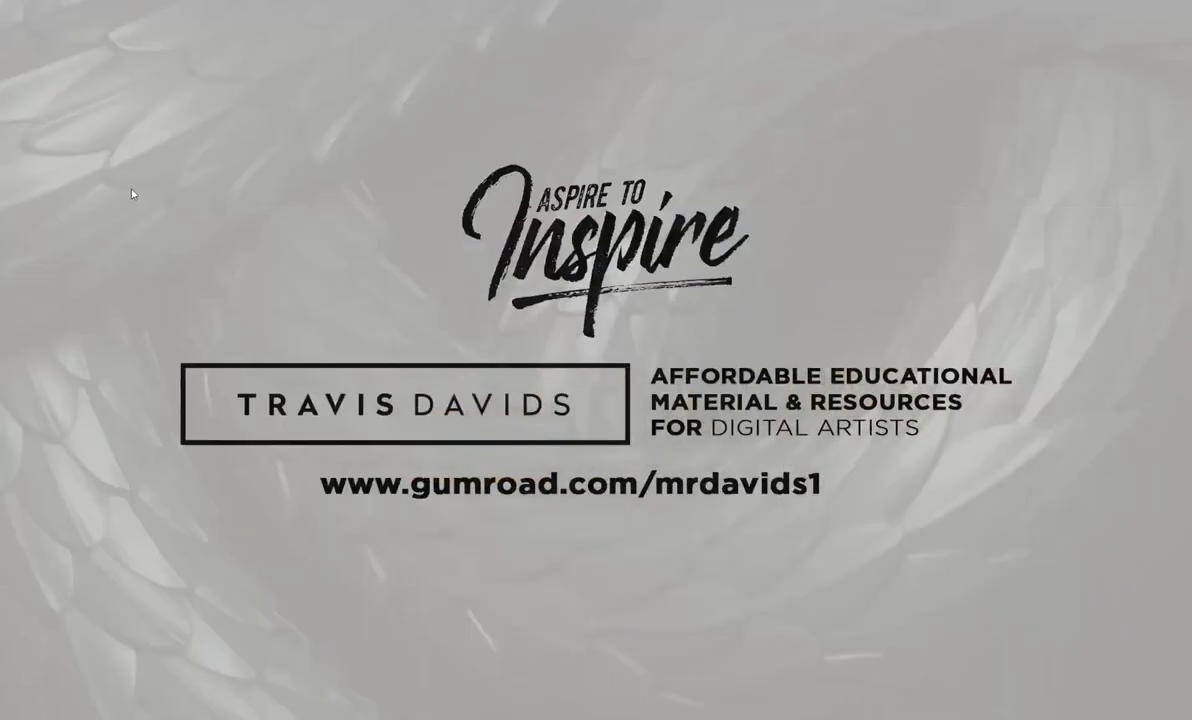
Create a desktop folder named "Substance MD" and move it to the upper corner of the desktop.
right_click(131, 193)
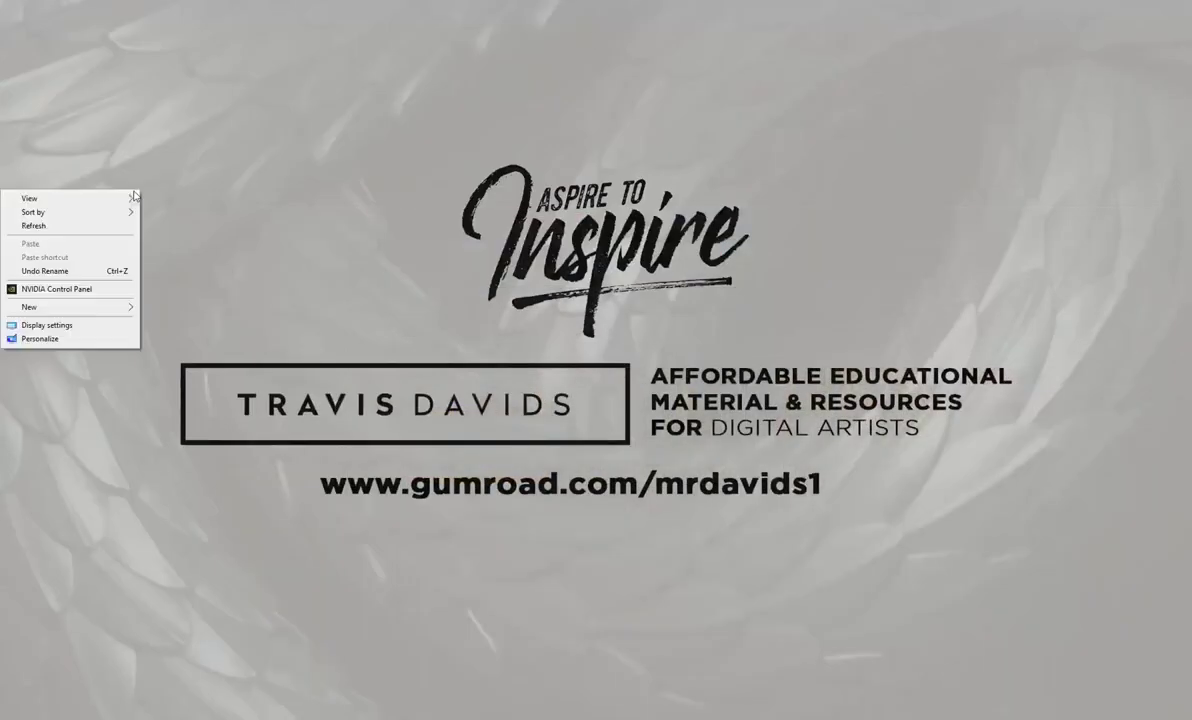
mouse_move(100, 309)
left_click(178, 310)
type("Substance MD")
key("Return")
left_click_drag(170, 176, 28, 28)
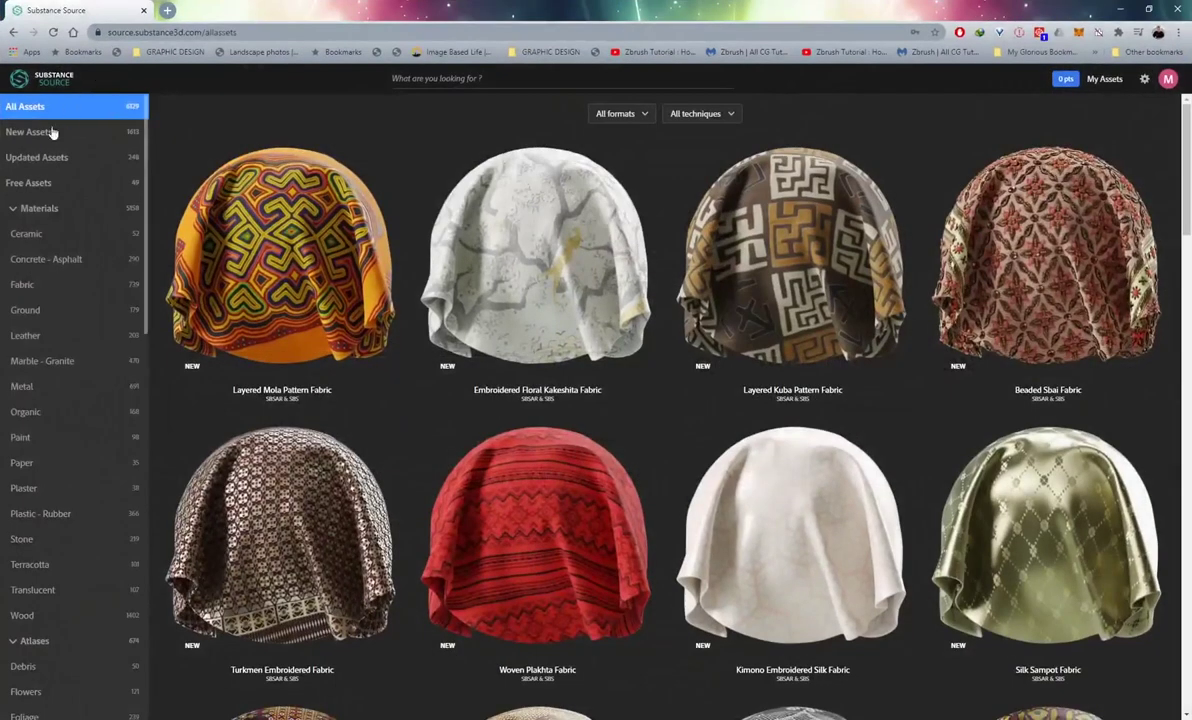
Show the free assets on Substance Source and place the lehenga fabric file from the desktop in the Substance MD folder.
left_click(30, 184)
mouse_move(265, 340)
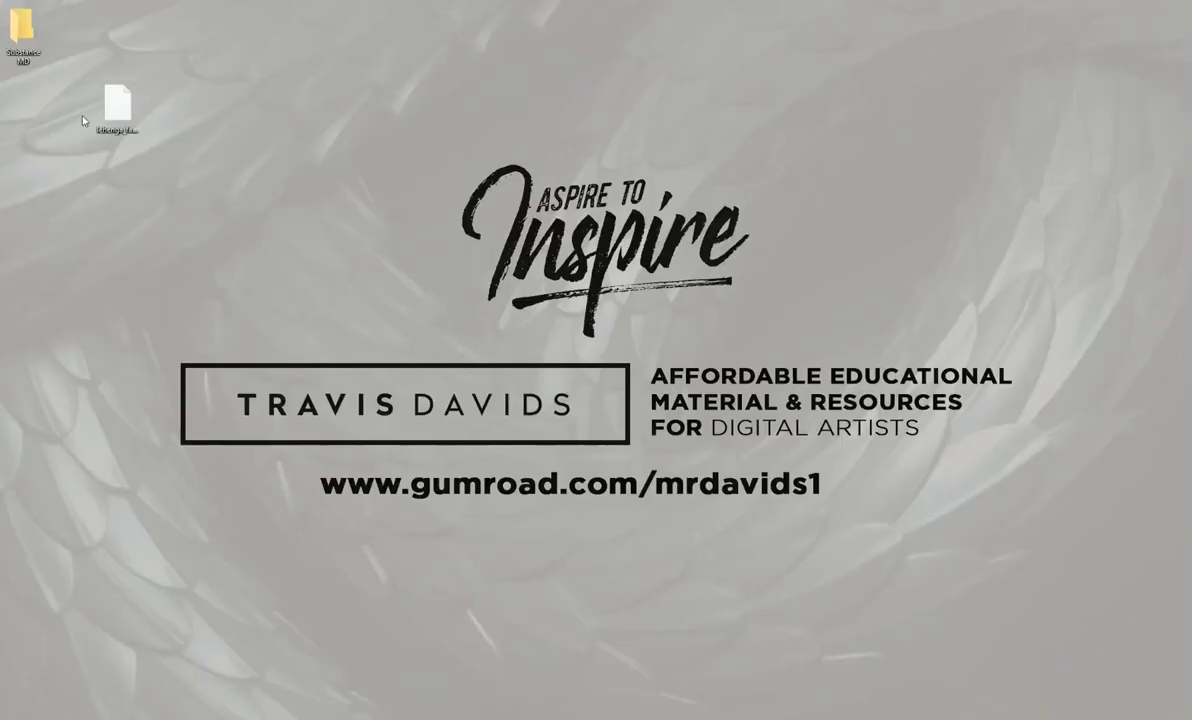
left_click_drag(117, 103, 26, 33)
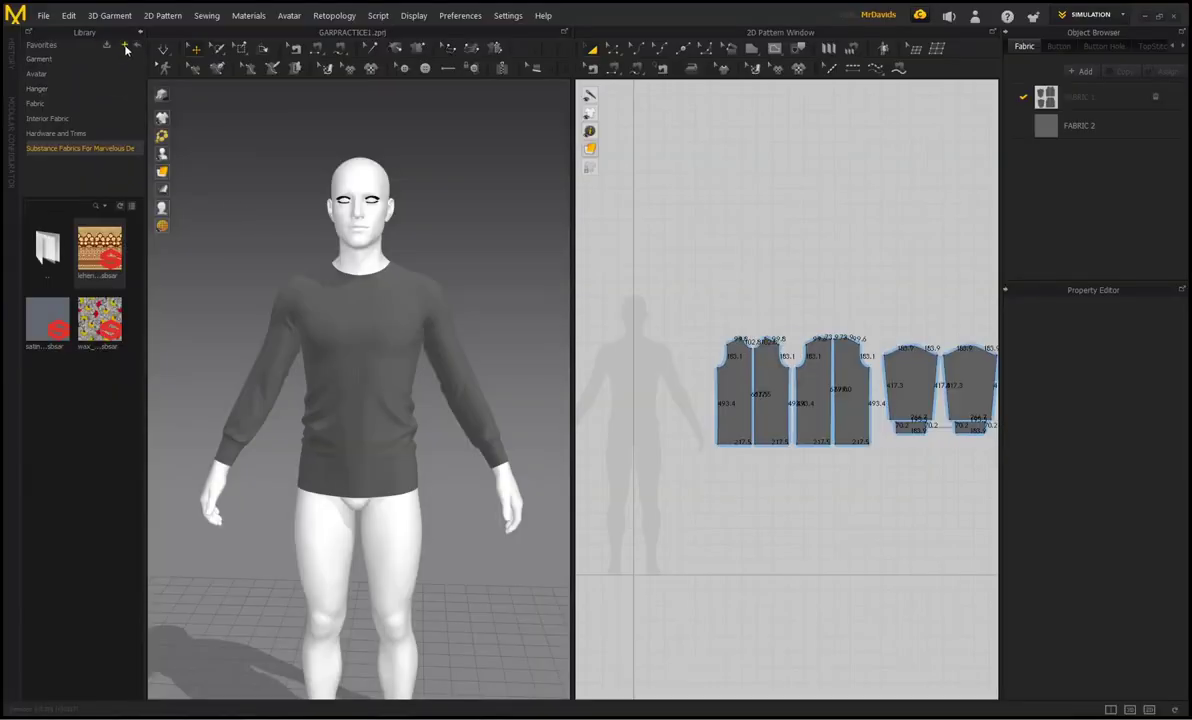
Open the folder chooser for adding a favorite folder to the library and close it without choosing one.
left_click(123, 47)
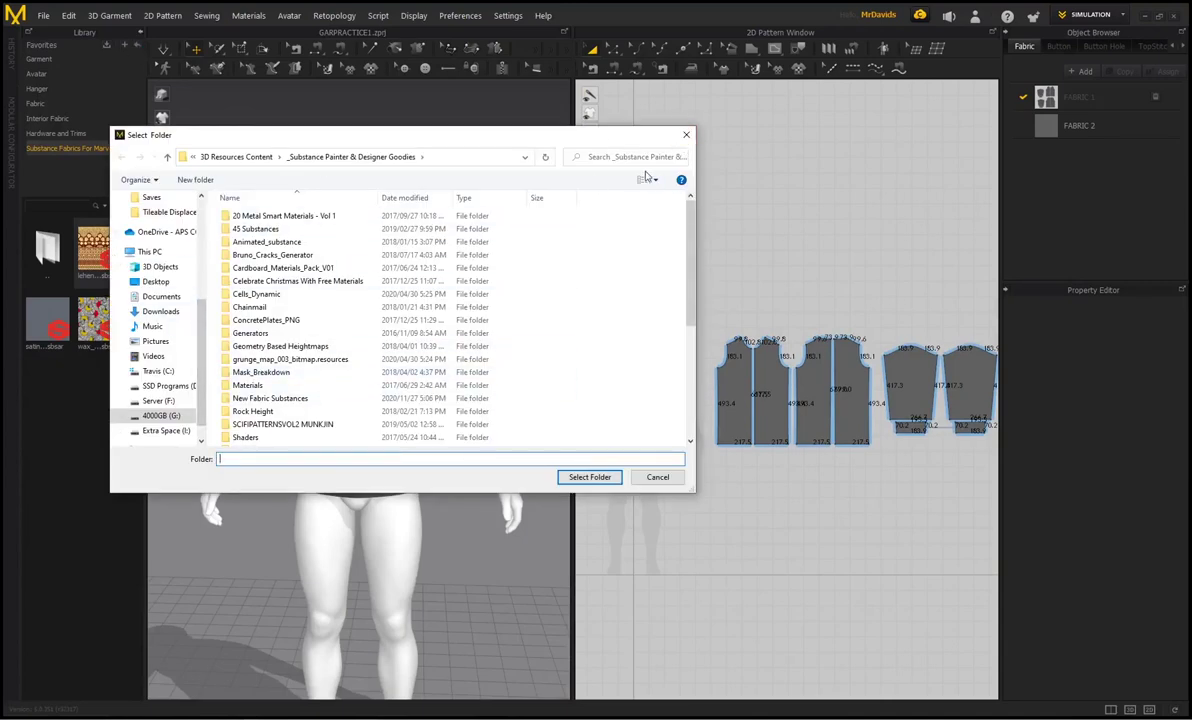
left_click(686, 134)
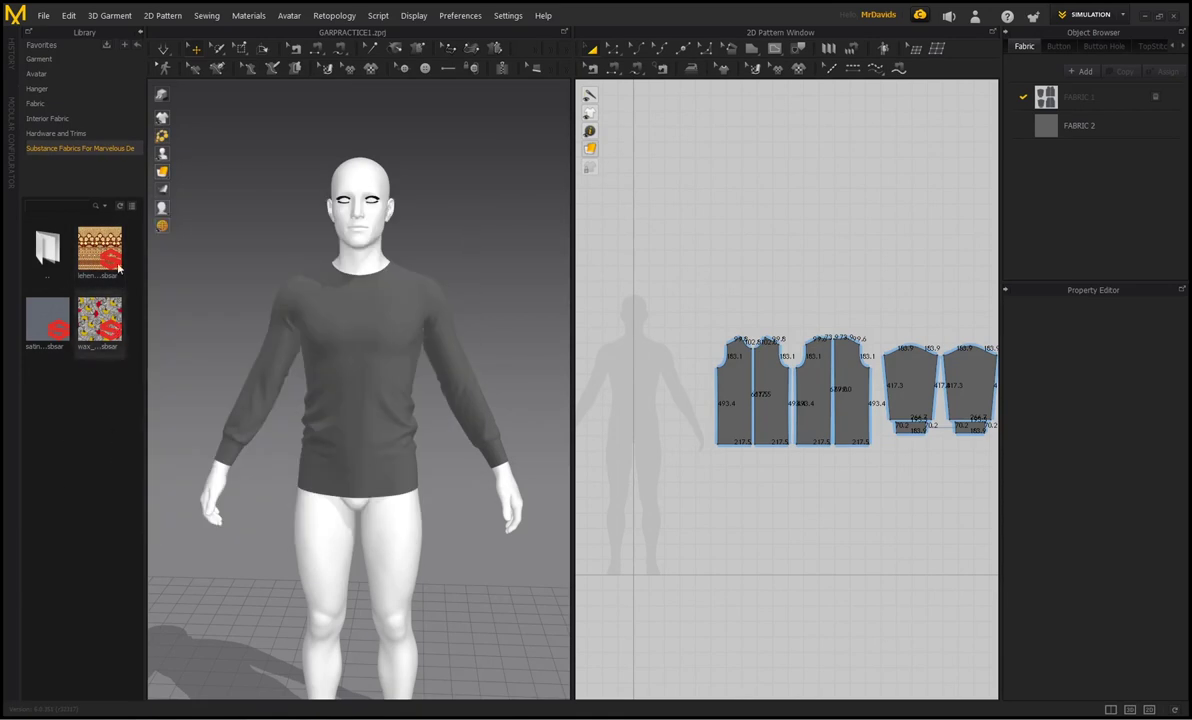
Add the lehenga substance from the library to the project's fabric list and dismiss the notice.
mouse_move(104, 258)
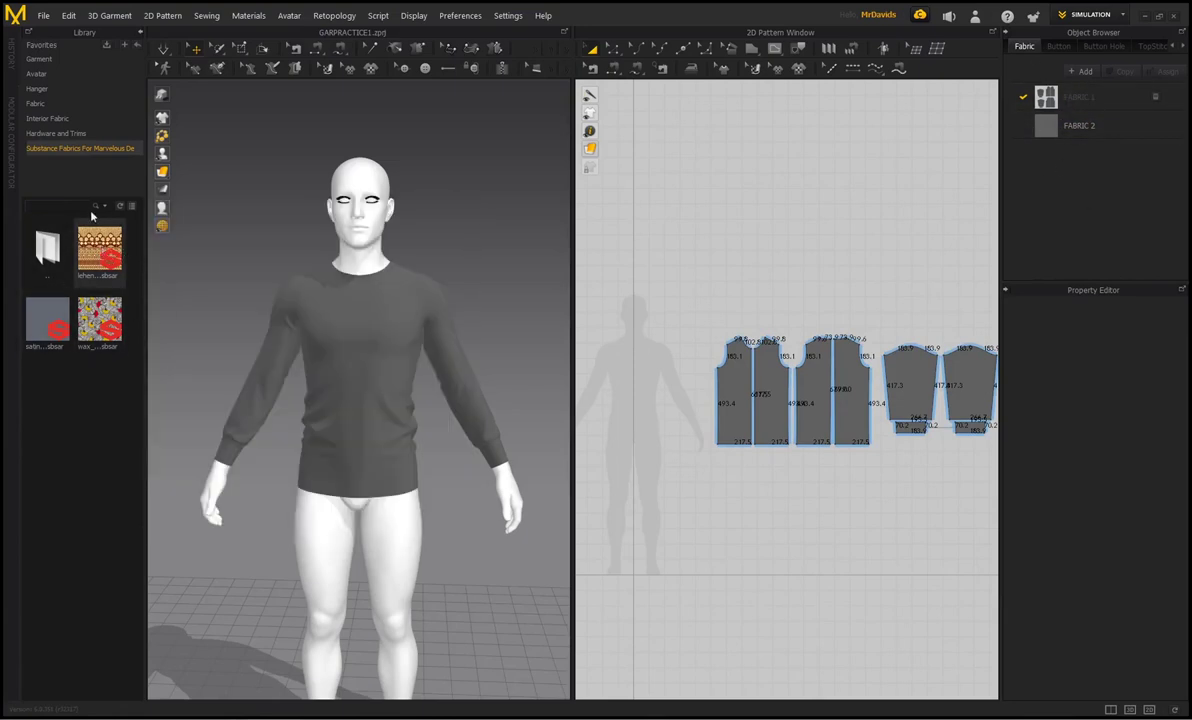
left_click_drag(145, 300, 1053, 153)
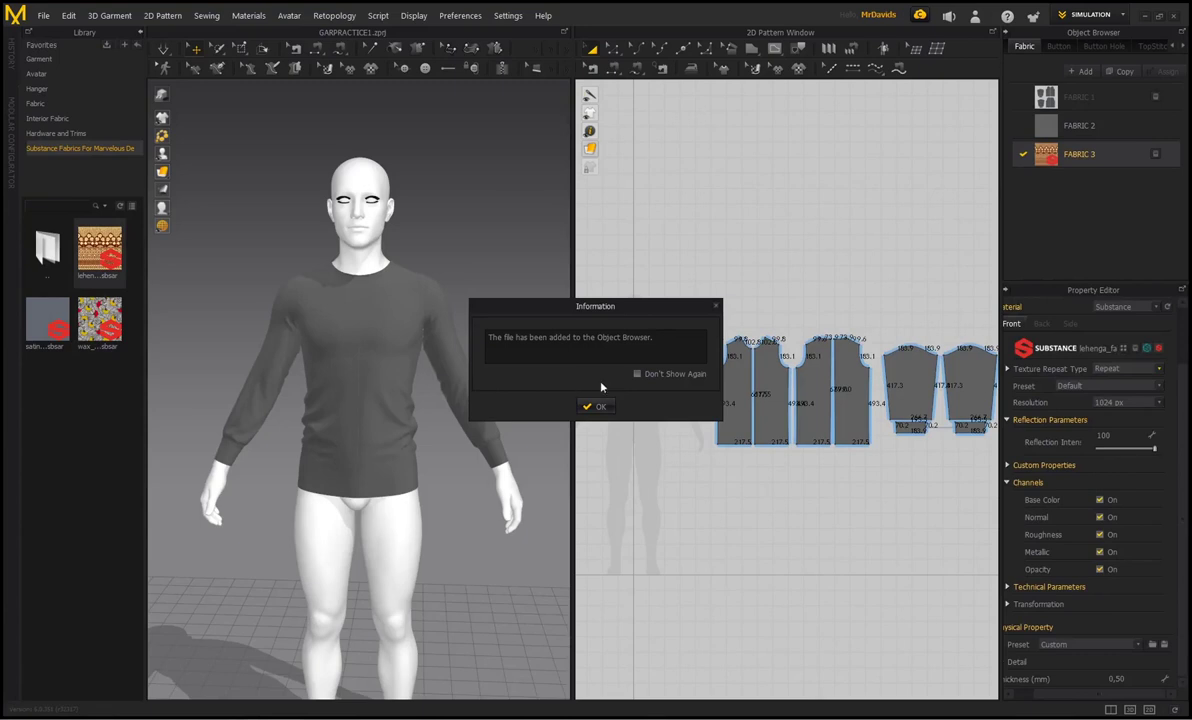
left_click(588, 406)
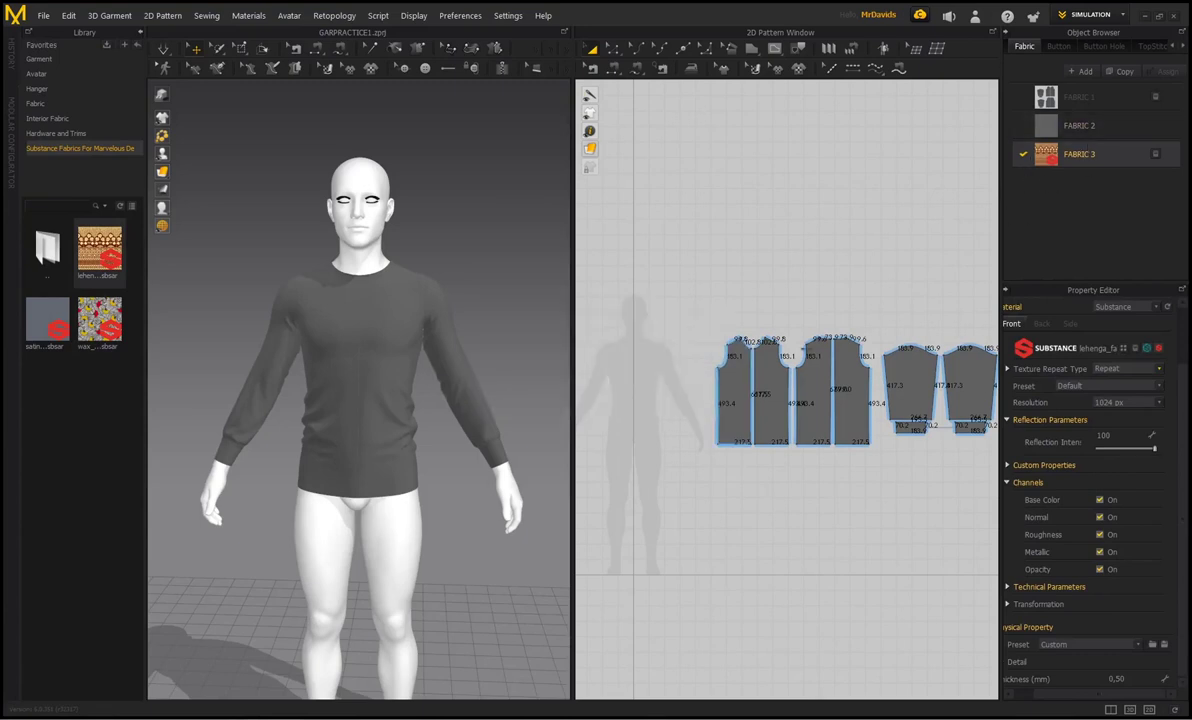
Assign FABRIC 3 to both sleeve patterns.
scroll(734, 372, "up", 3)
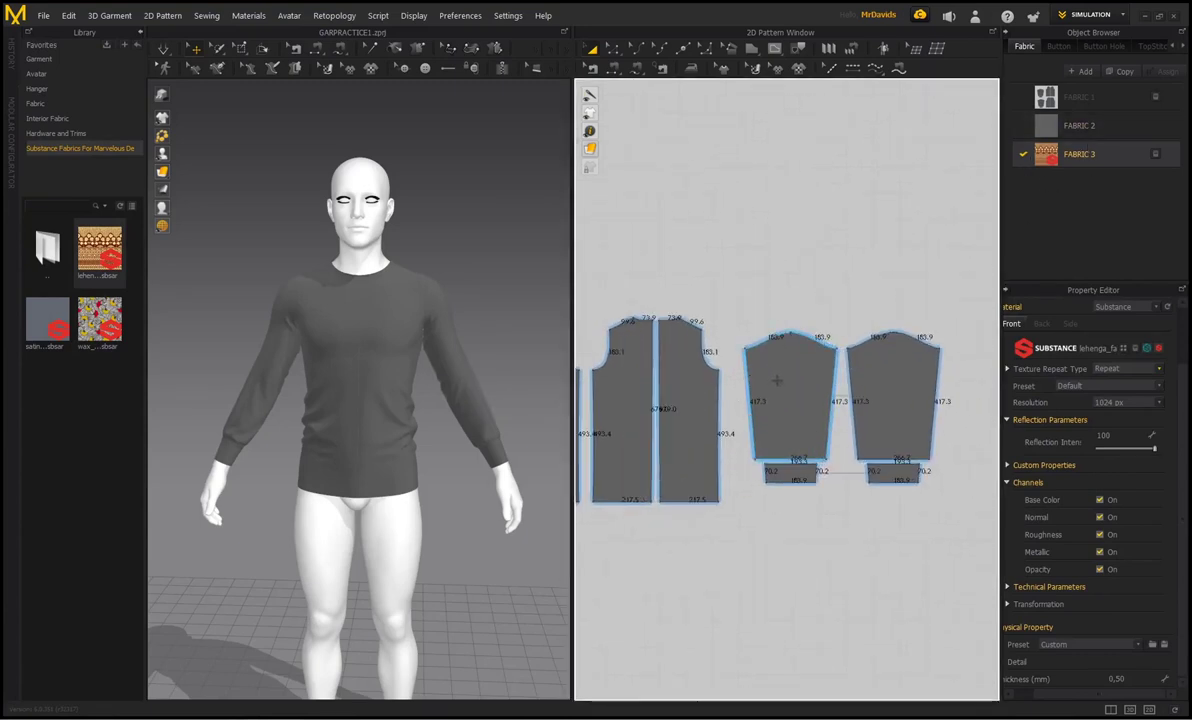
left_click(807, 412)
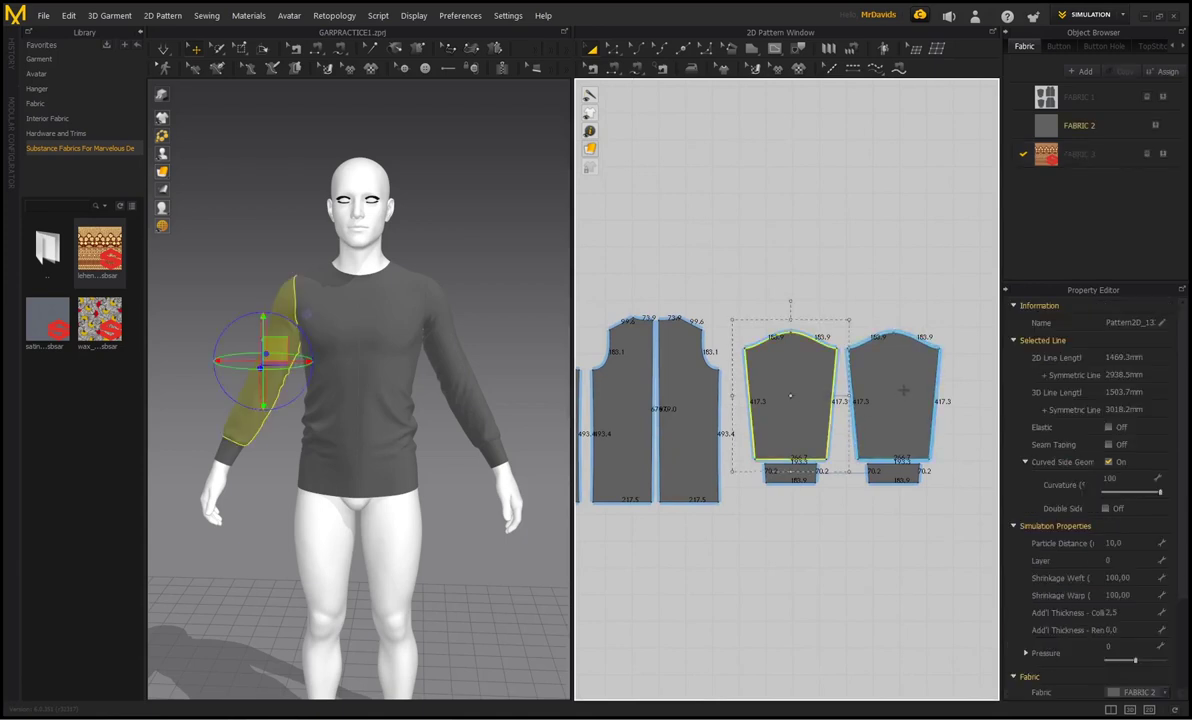
left_click(842, 396, "shift")
scroll(1085, 617, "down", 3)
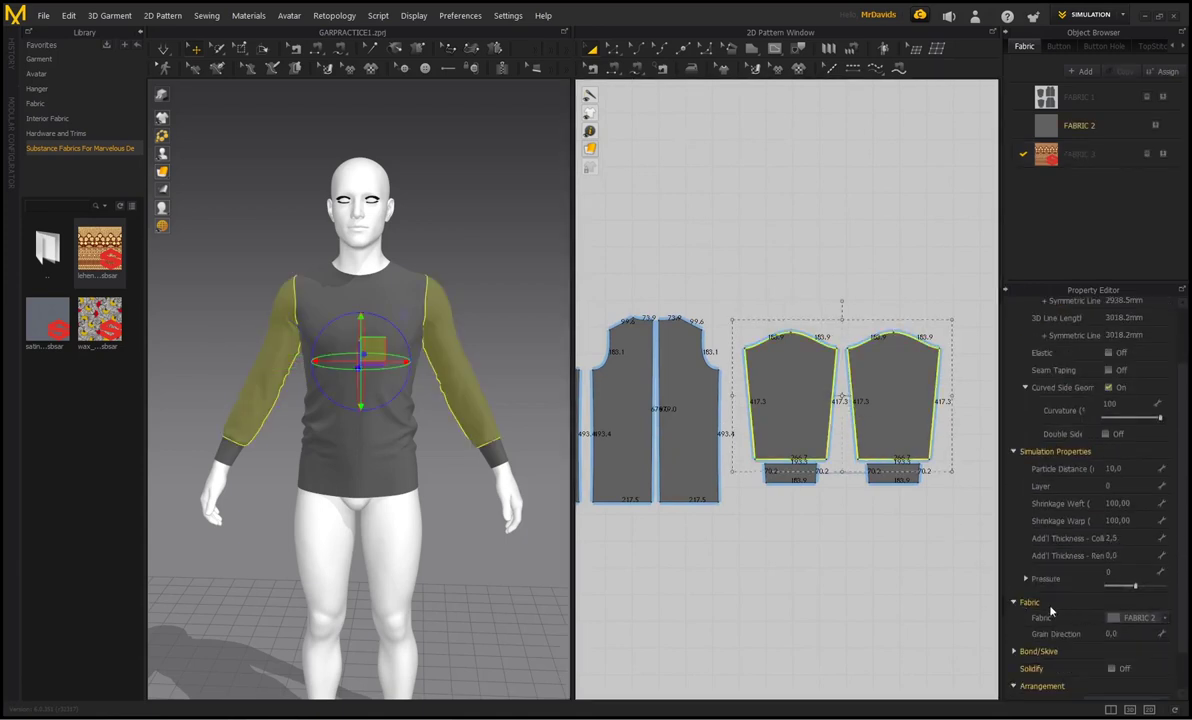
left_click(1168, 618)
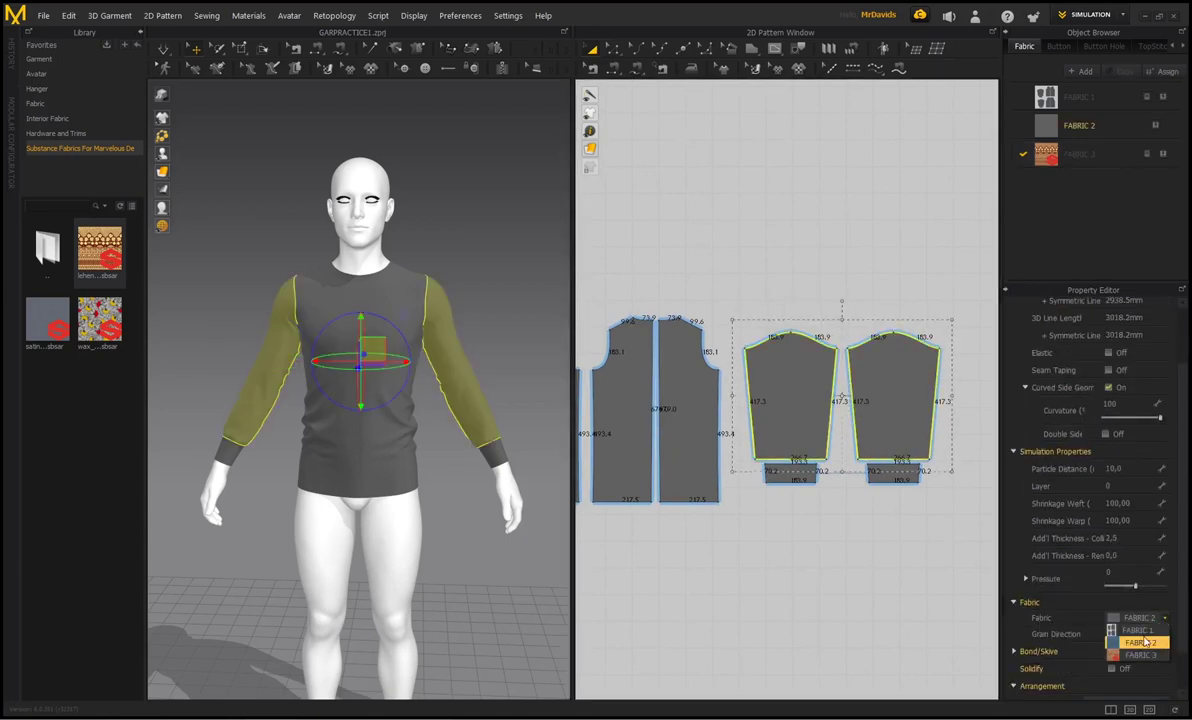
left_click(1139, 644)
Examine the fabric pattern on the sleeves up close and deselect the patterns.
right_click_drag(250, 268, 450, 265)
scroll(418, 205, "up", 2)
right_click_drag(418, 205, 330, 200)
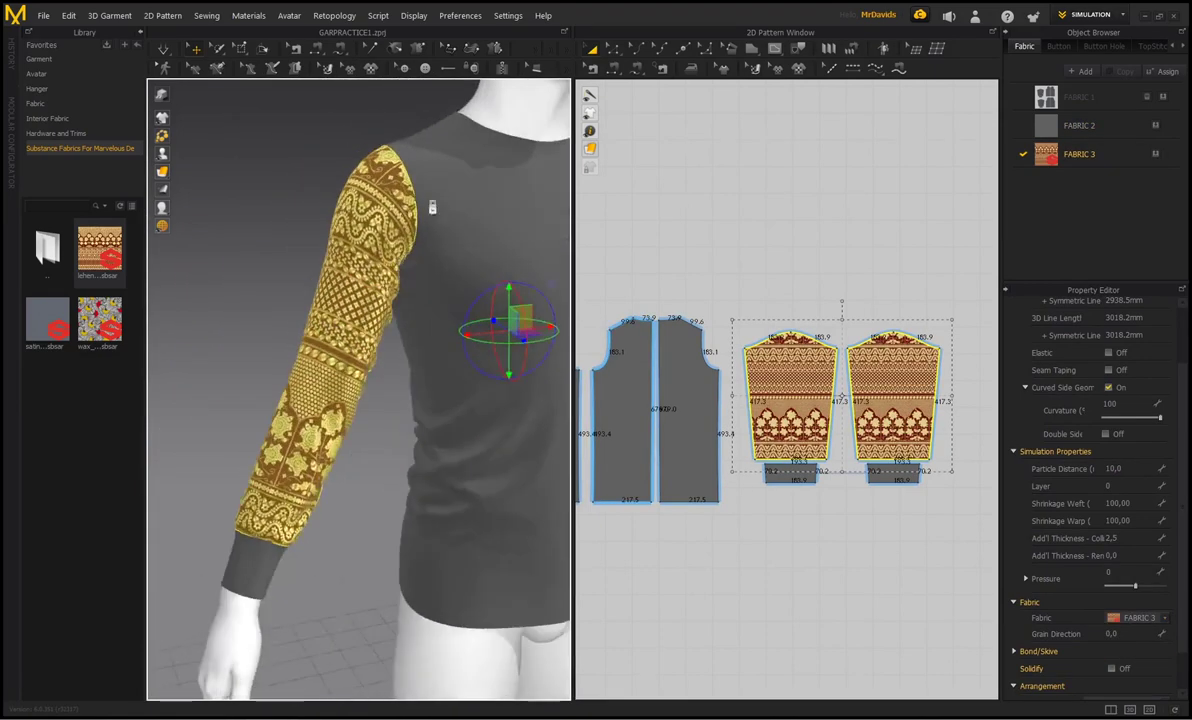
middle_click_drag(511, 204, 396, 261)
scroll(398, 258, "down", 2)
left_click(493, 188)
right_click_drag(369, 272, 318, 198)
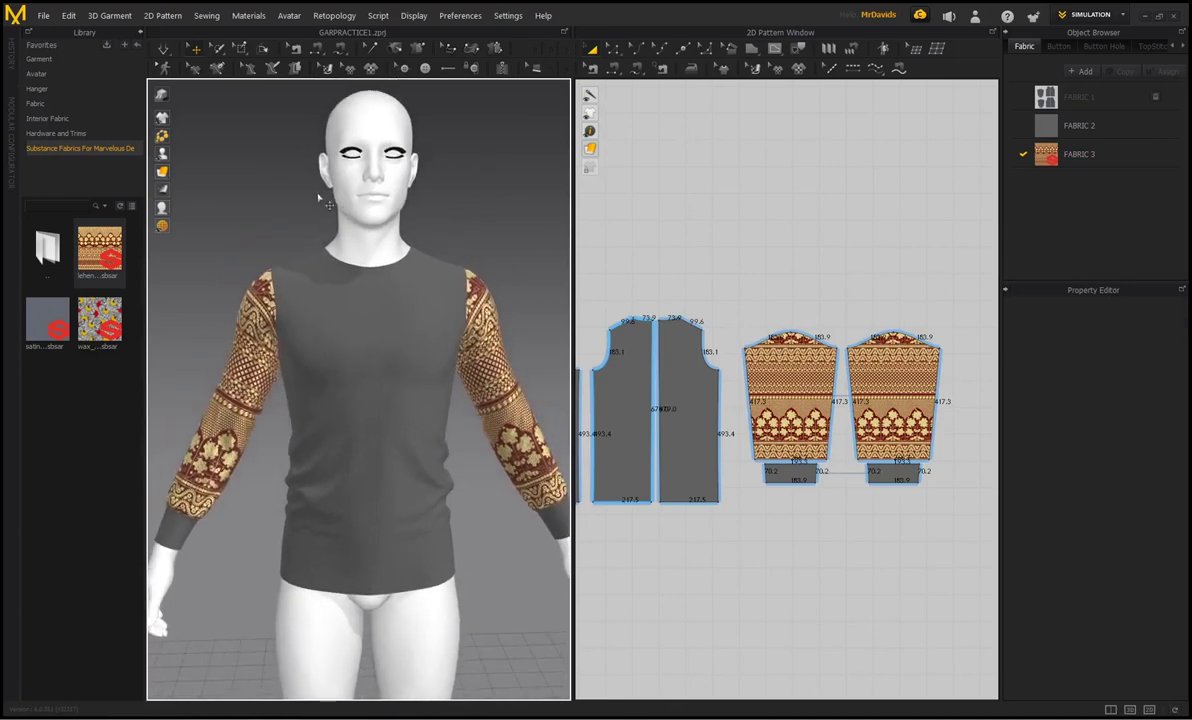
Turn on quality rendering for the 3D garment and examine the sleeve fabric.
left_click(163, 96)
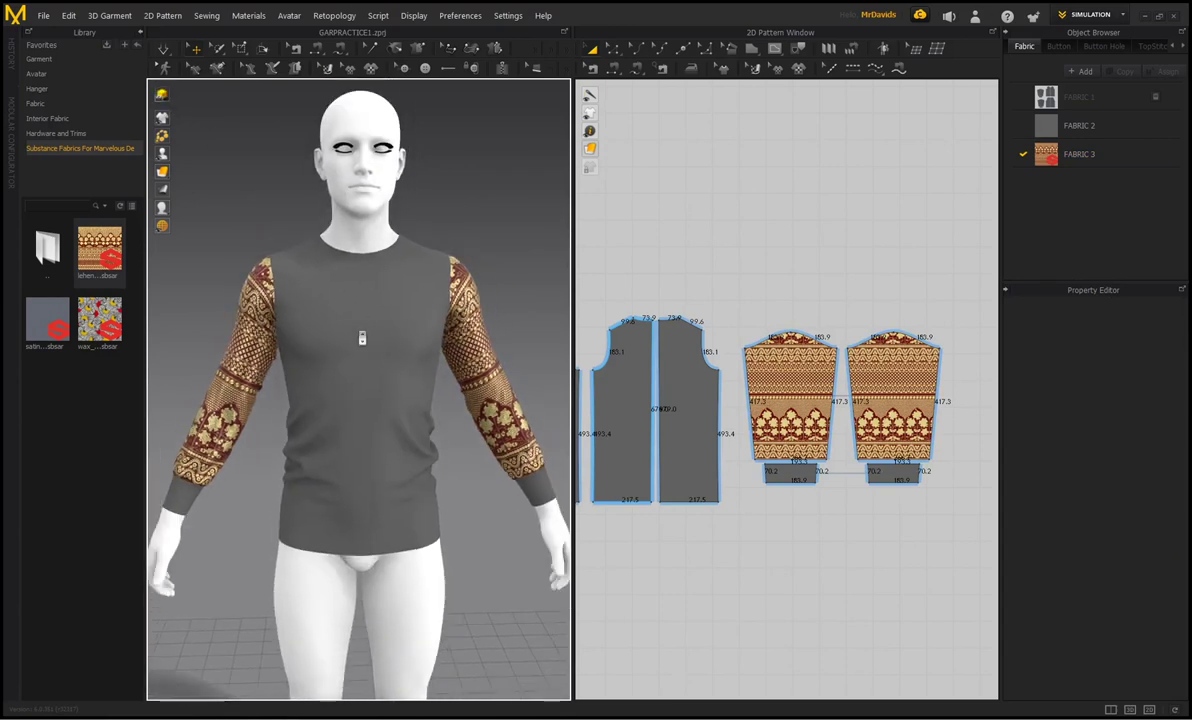
right_click_drag(288, 293, 346, 420)
right_click_drag(357, 308, 445, 310)
scroll(452, 298, "up", 2)
right_click_drag(455, 255, 481, 307)
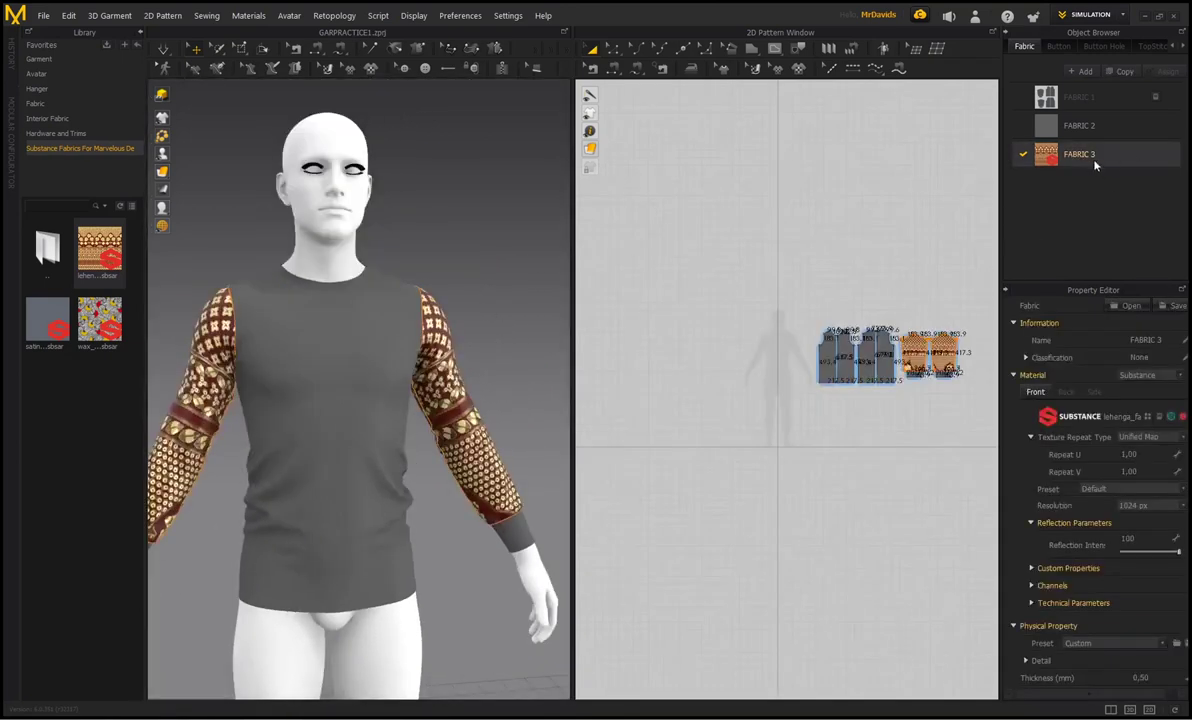
Select FABRIC 2 and check which material types are available for it.
double_click(1086, 155)
left_click(1069, 128)
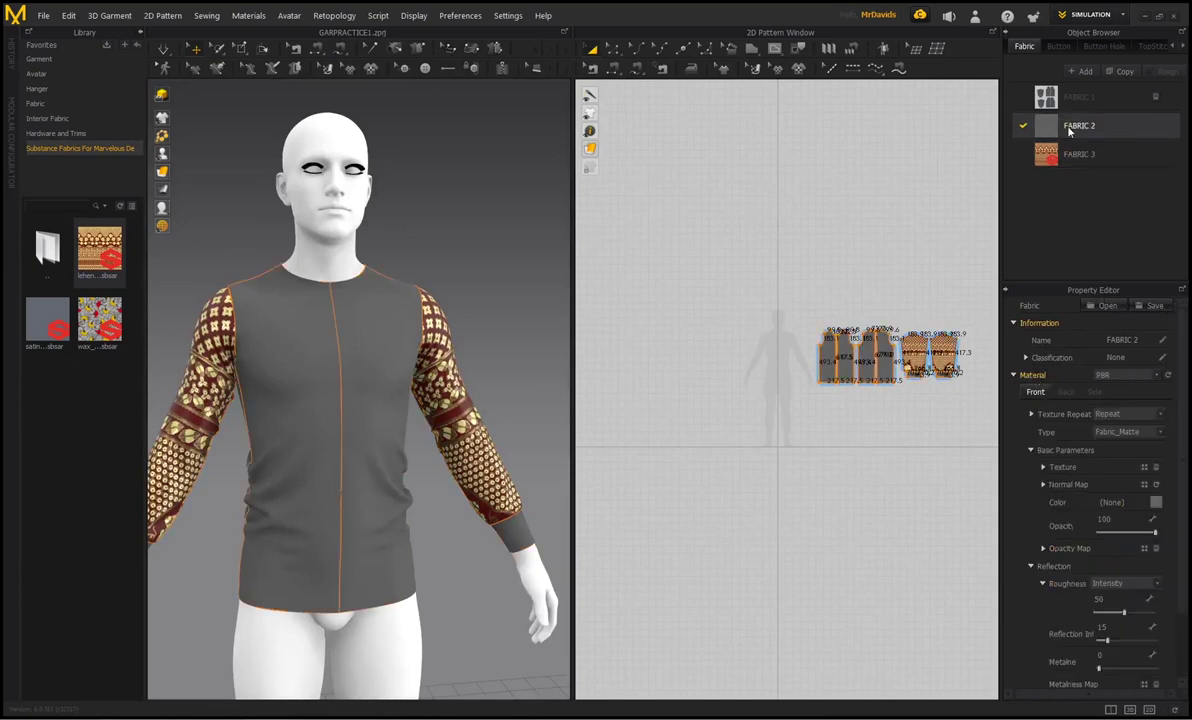
left_click(1157, 376)
left_click(1118, 394)
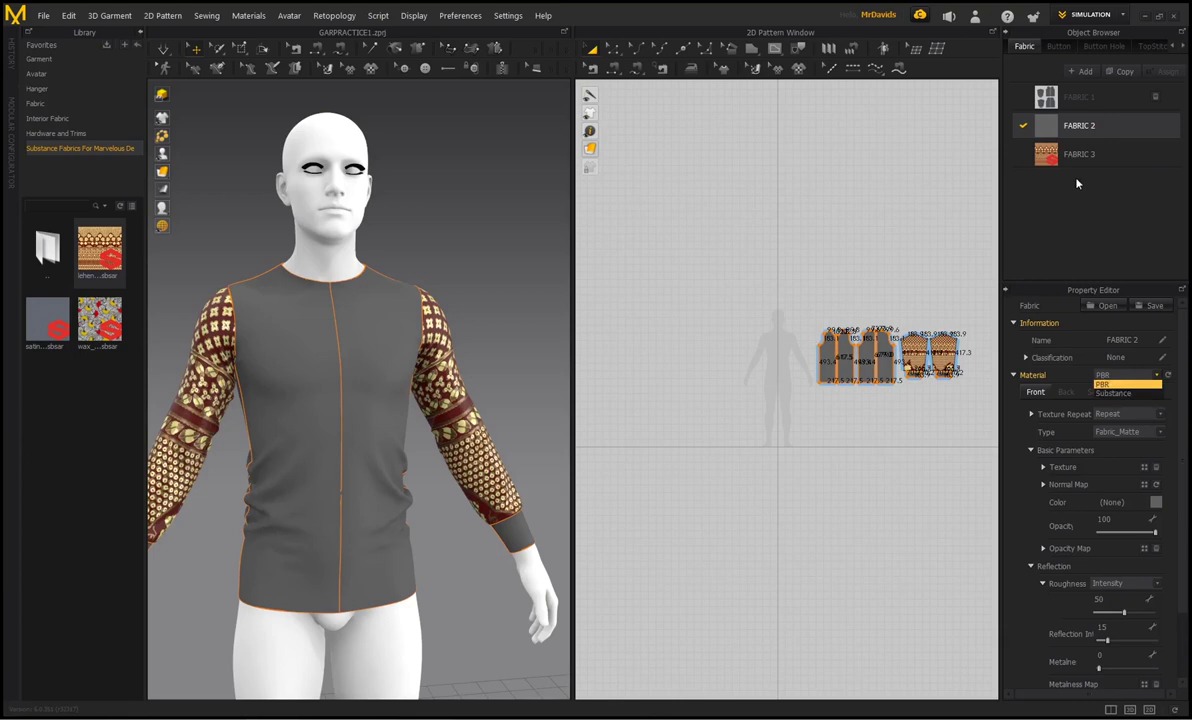
Compare texture repeat types on FABRIC 3 by setting Repeat and returning to Unified Map.
left_click(1079, 154)
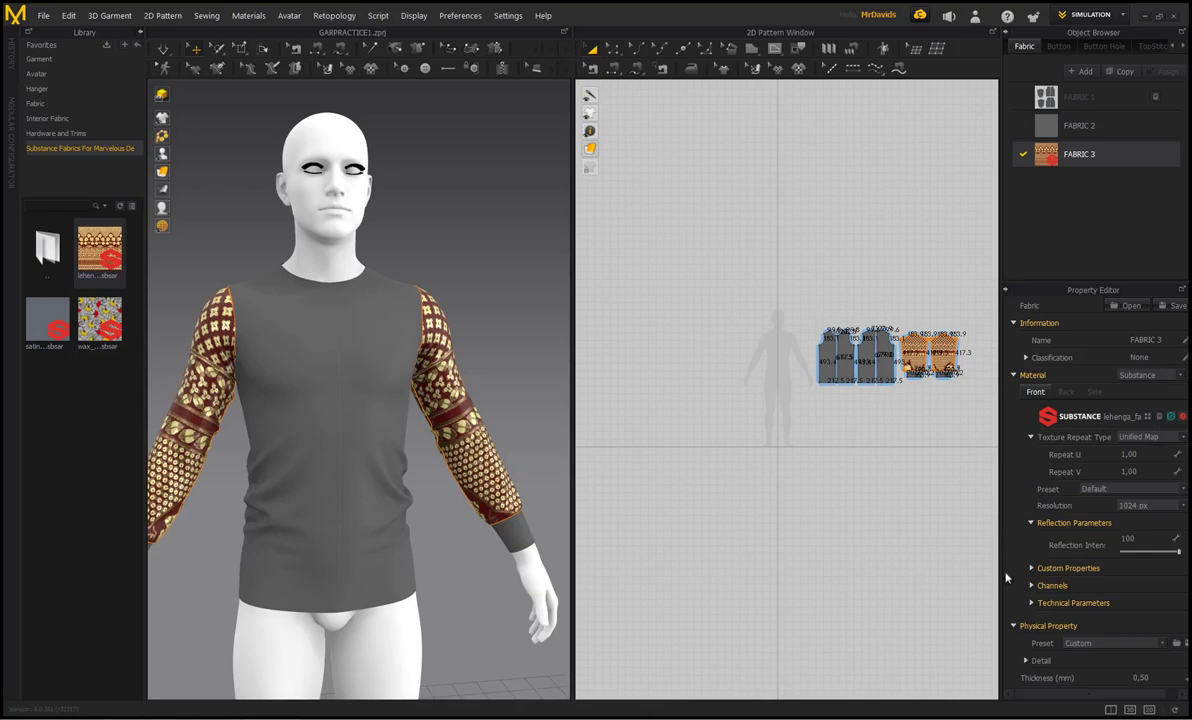
key("2")
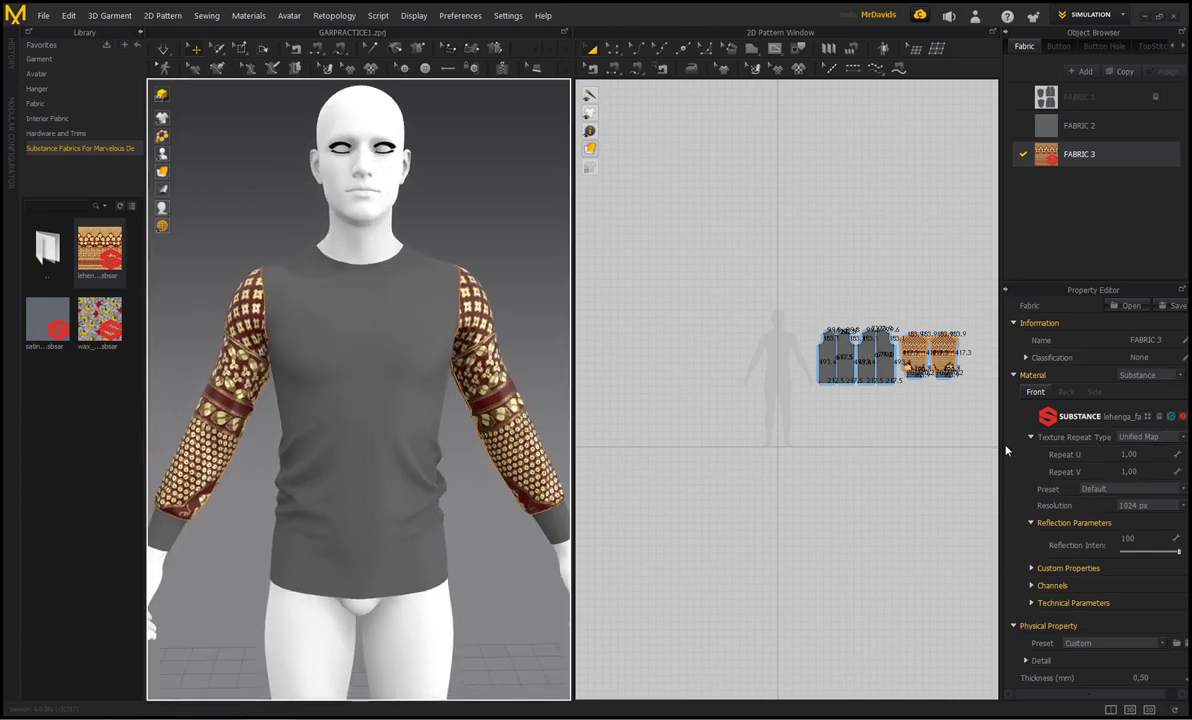
left_click(1184, 441)
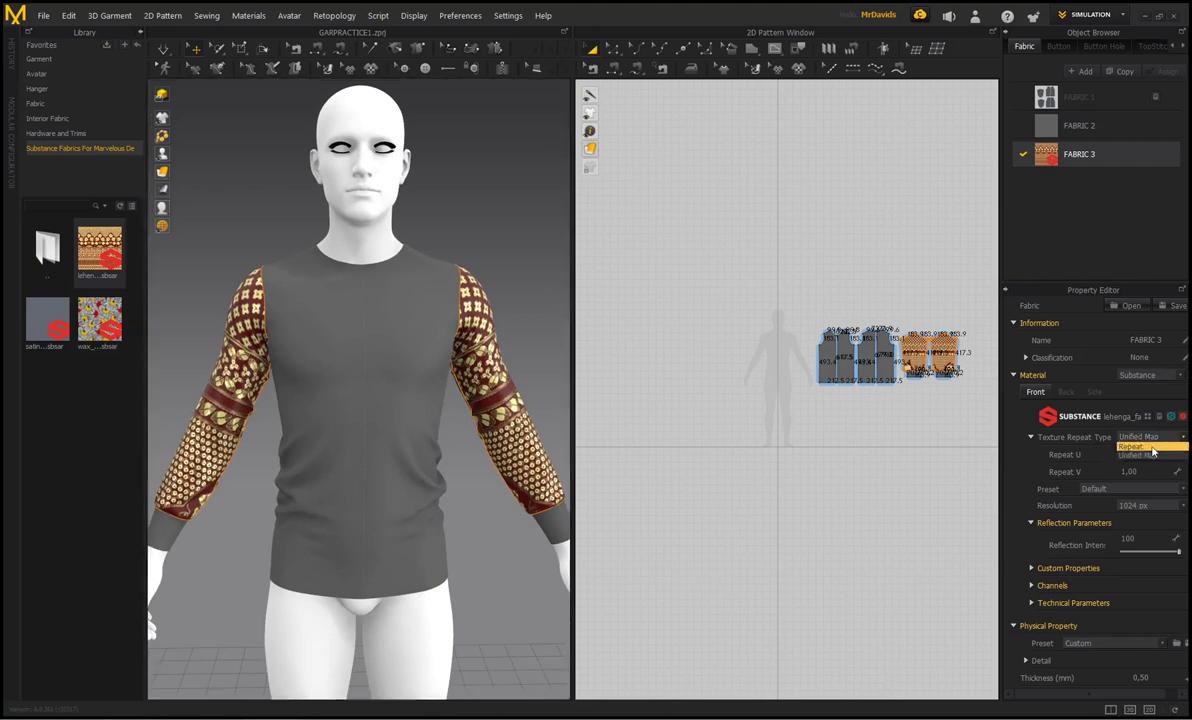
left_click(1145, 452)
left_click(1184, 438)
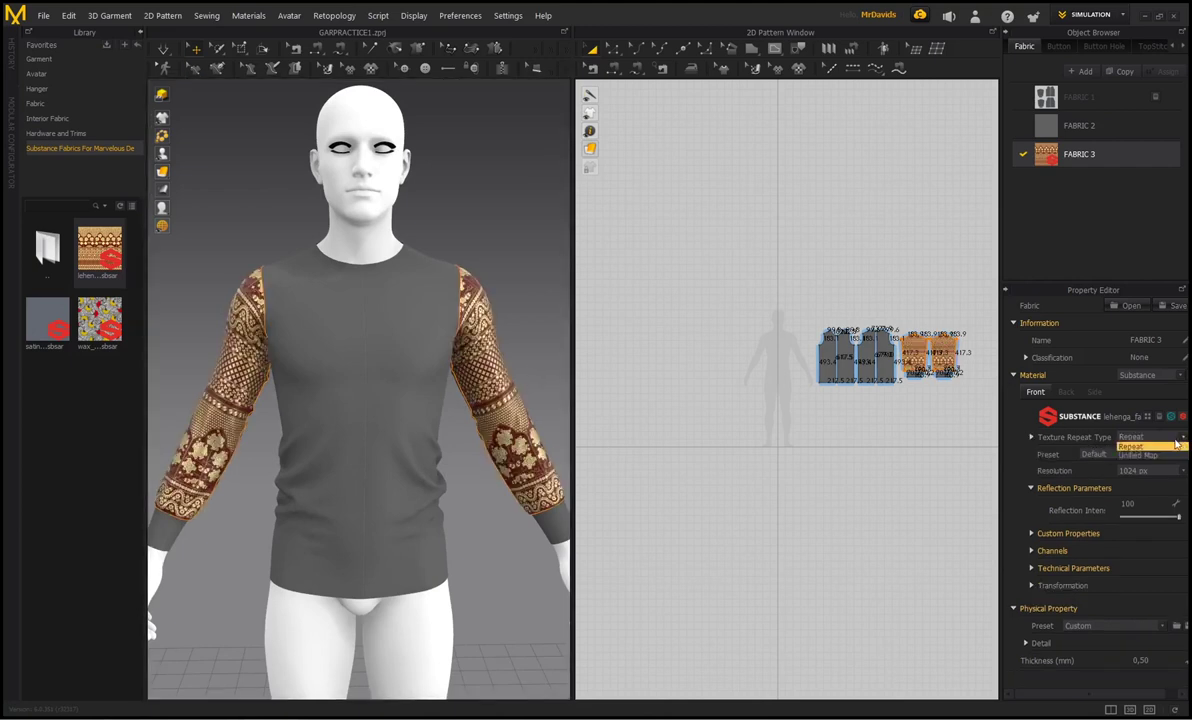
left_click(1140, 458)
right_click_drag(469, 249, 289, 268)
Switch to the UV Editor workspace and reset the UV layout to the 2D arrangement.
left_click(1117, 15)
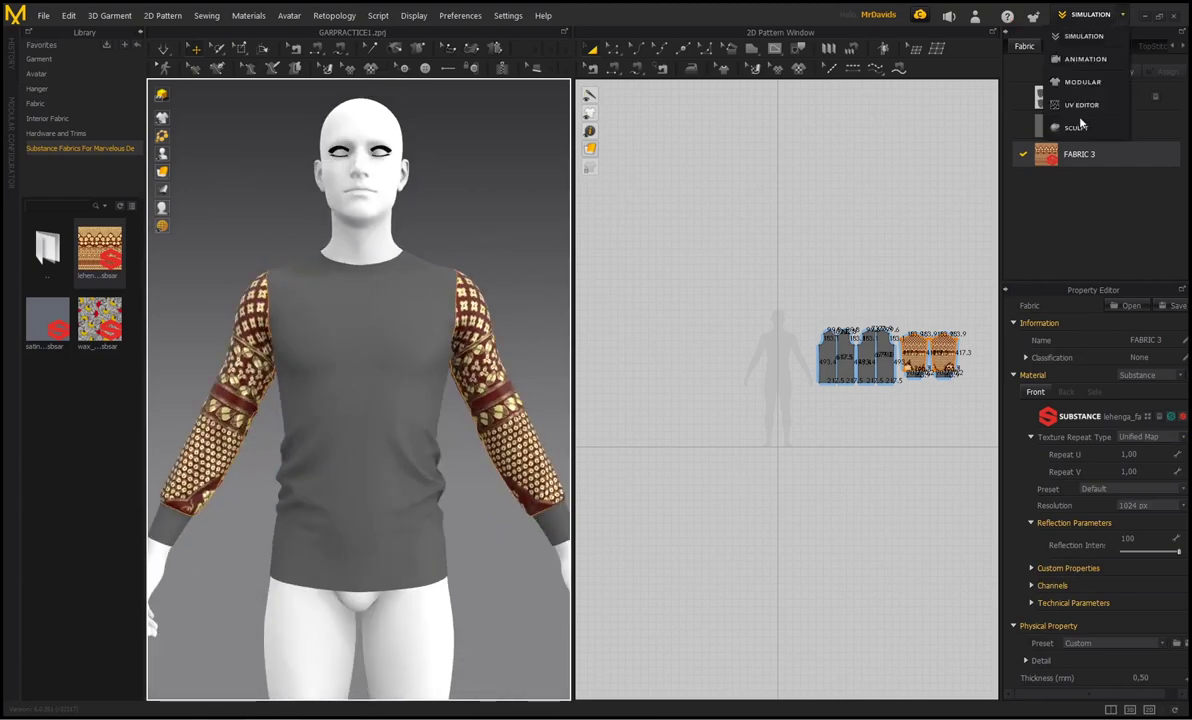
left_click(1082, 105)
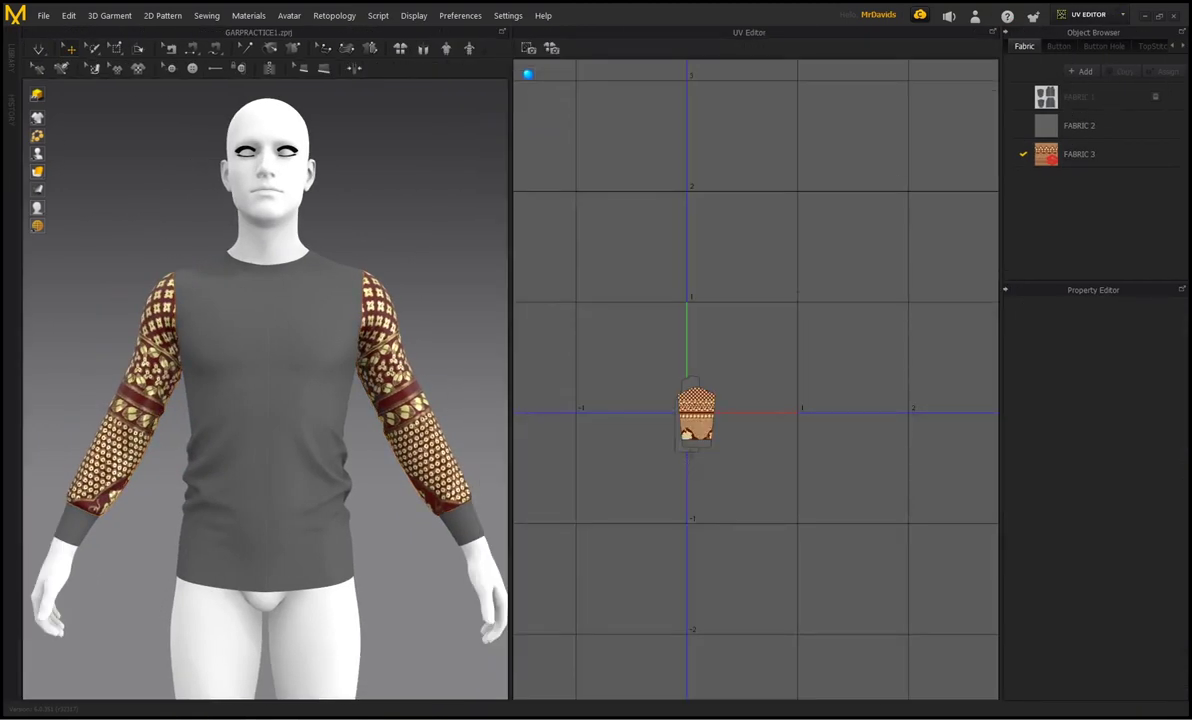
right_click(754, 454)
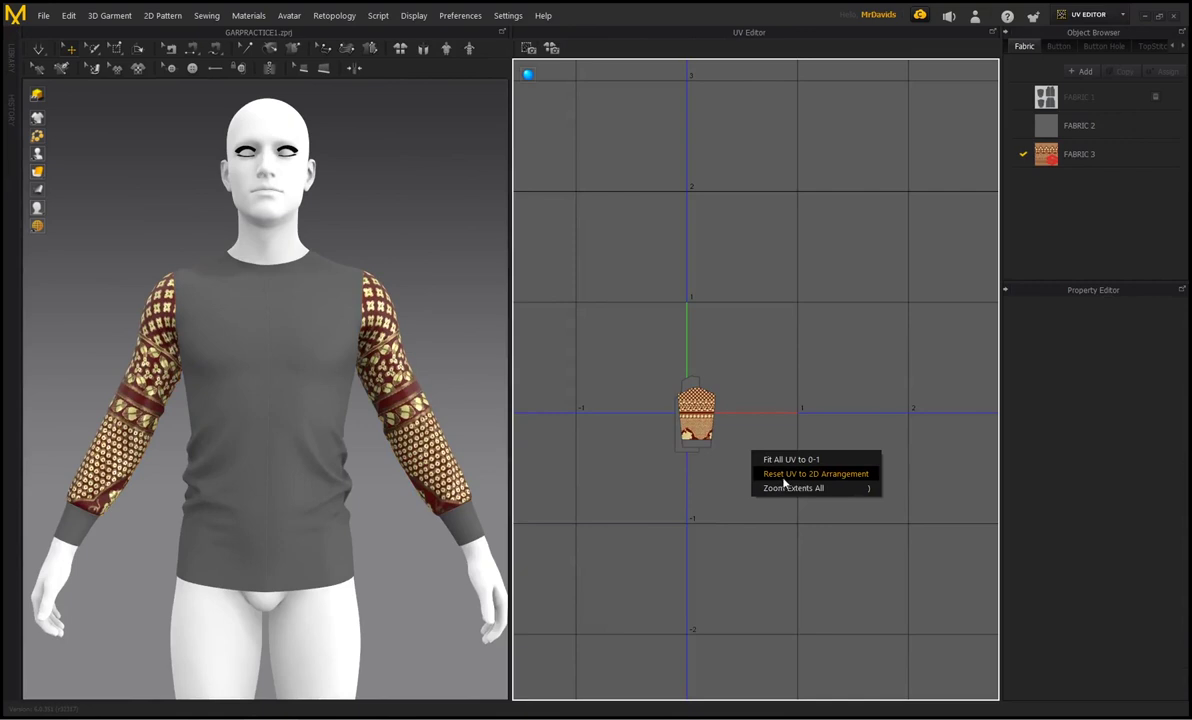
left_click(784, 474)
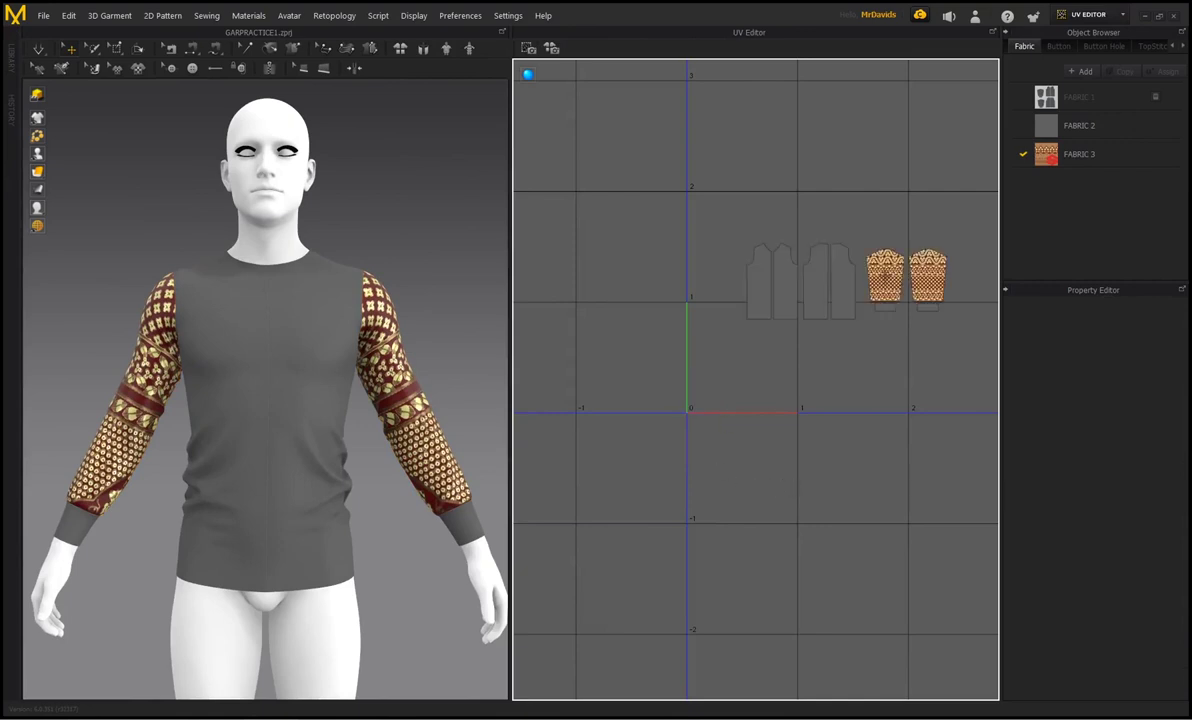
Move one sleeve's UV island into the 1–2 tile and shift the remaining islands so the other sleeve sits near the origin.
left_click(885, 275)
left_click_drag(885, 278, 862, 368)
left_click_drag(750, 228, 966, 327)
left_click_drag(931, 270, 702, 349)
left_click(750, 340)
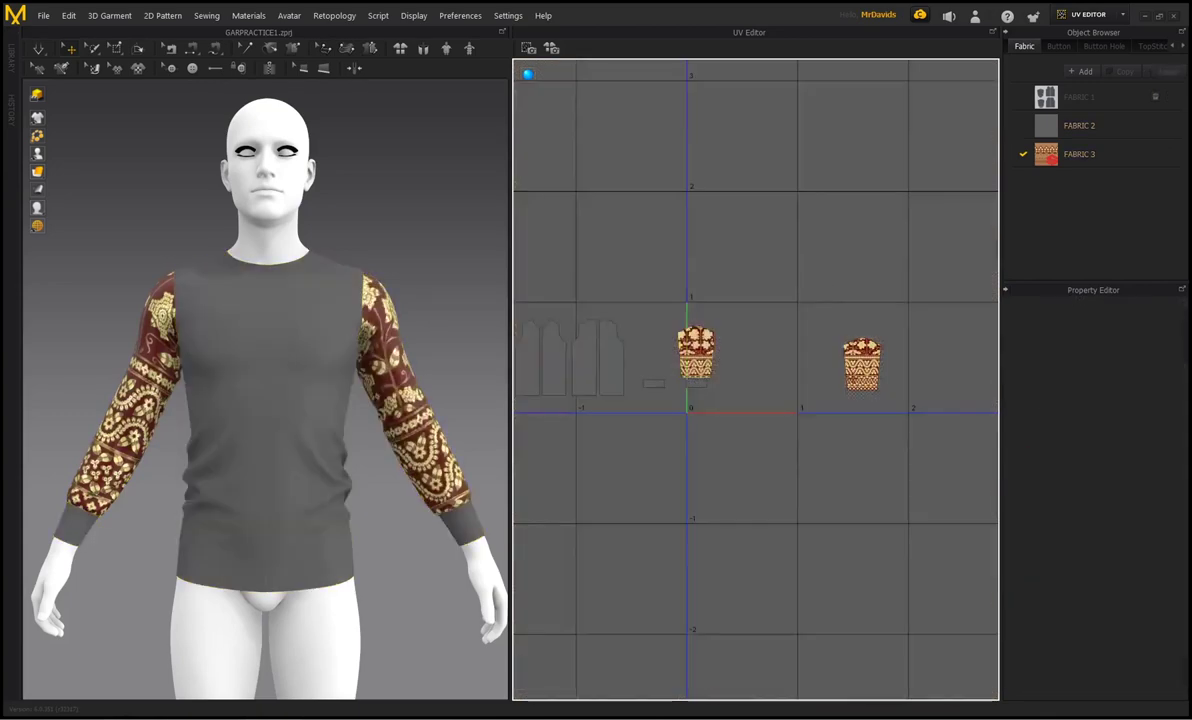
Enlarge and reposition the UV island of the separated sleeve in the 1–2 tile, and check the pattern on the 3D garment.
left_click(862, 362)
scroll(865, 355, "up", 2)
left_click_drag(822, 314, 789, 304)
left_click_drag(856, 364, 829, 356)
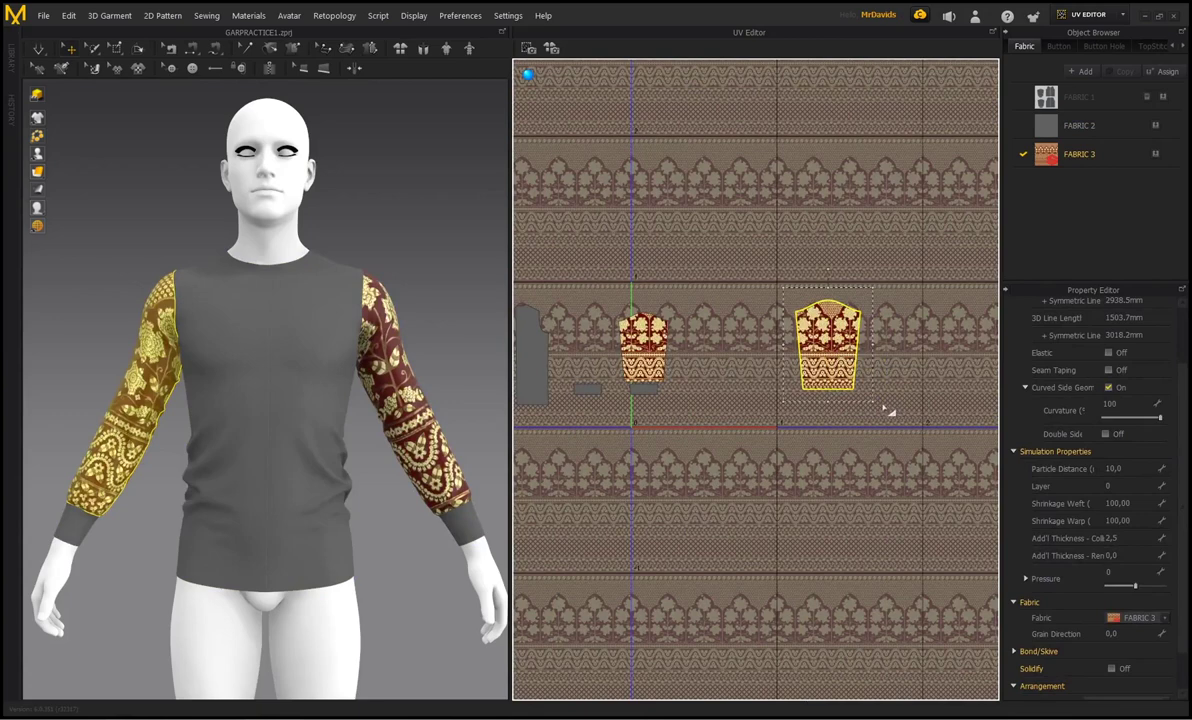
left_click_drag(874, 401, 902, 431)
left_click_drag(842, 379, 856, 368)
left_click(766, 273)
right_click_drag(161, 308, 330, 299)
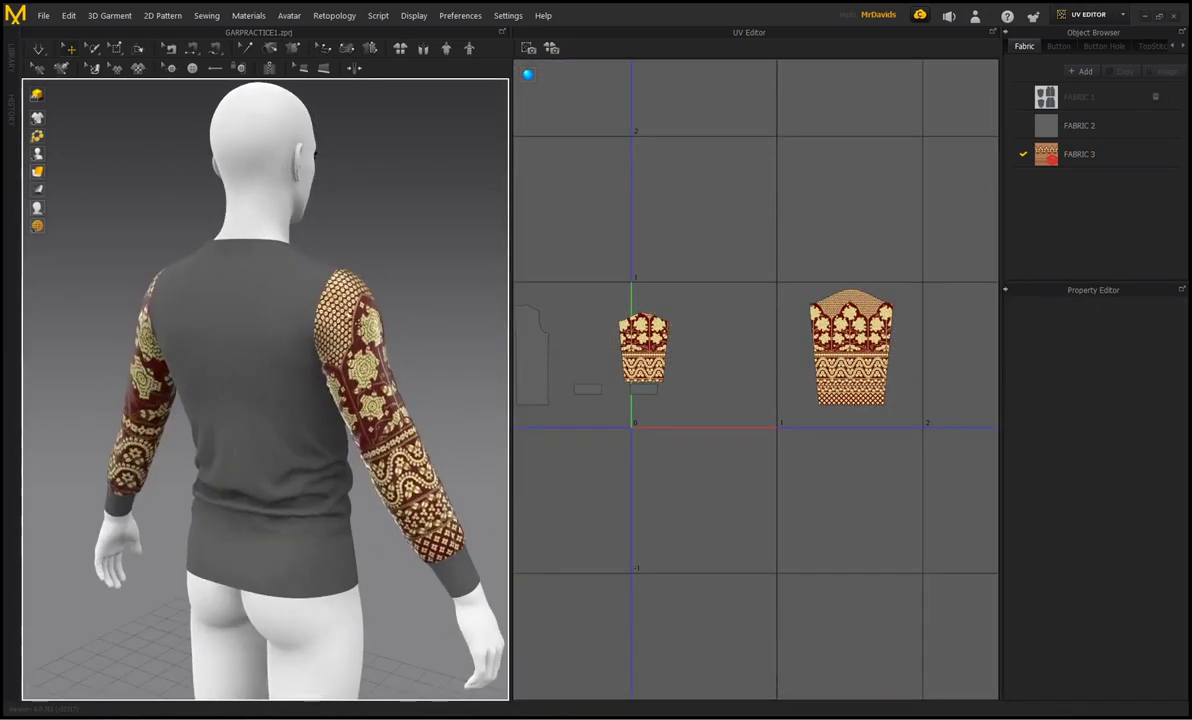
right_click_drag(352, 361, 185, 307)
Return to the Simulation workspace and set FABRIC 3's texture repeat type to Repeat.
left_click(1121, 16)
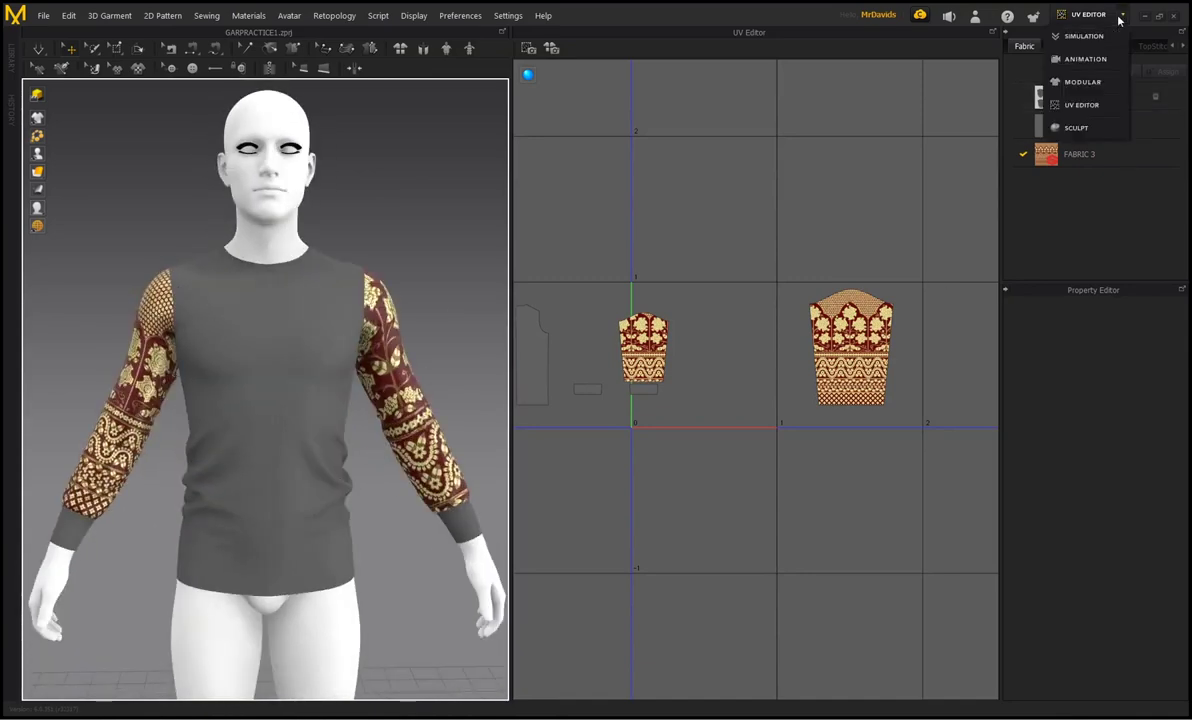
left_click(1085, 36)
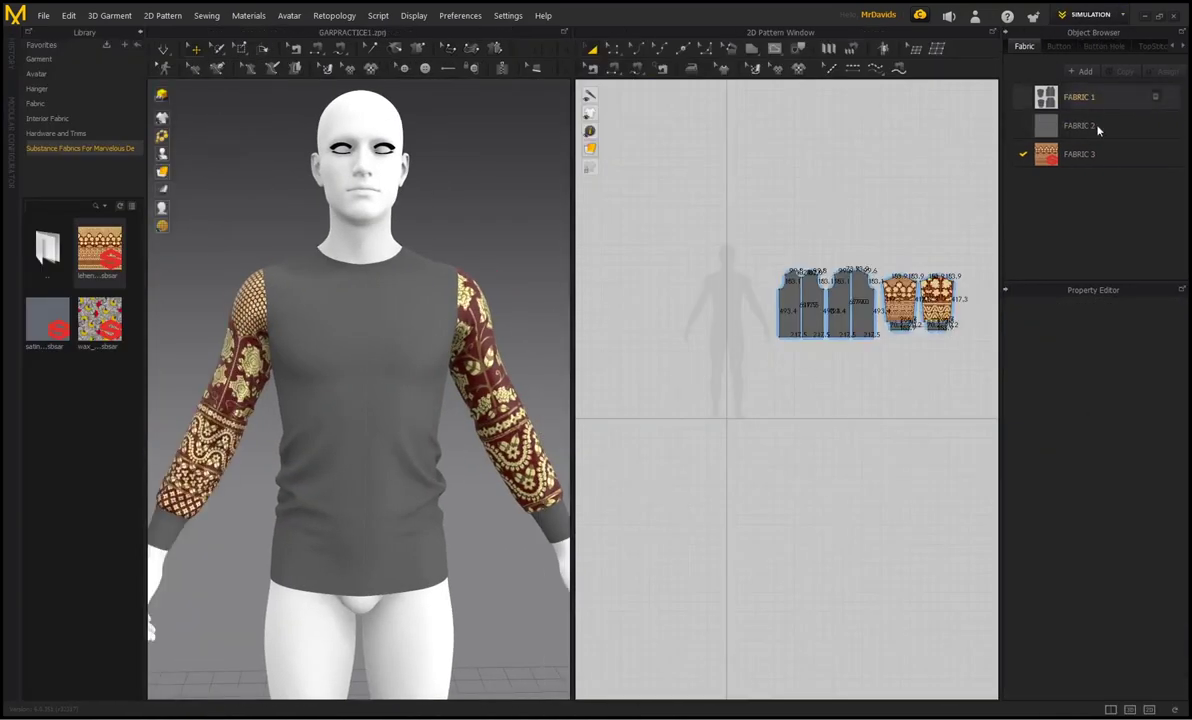
left_click(1106, 163)
left_click(1155, 441)
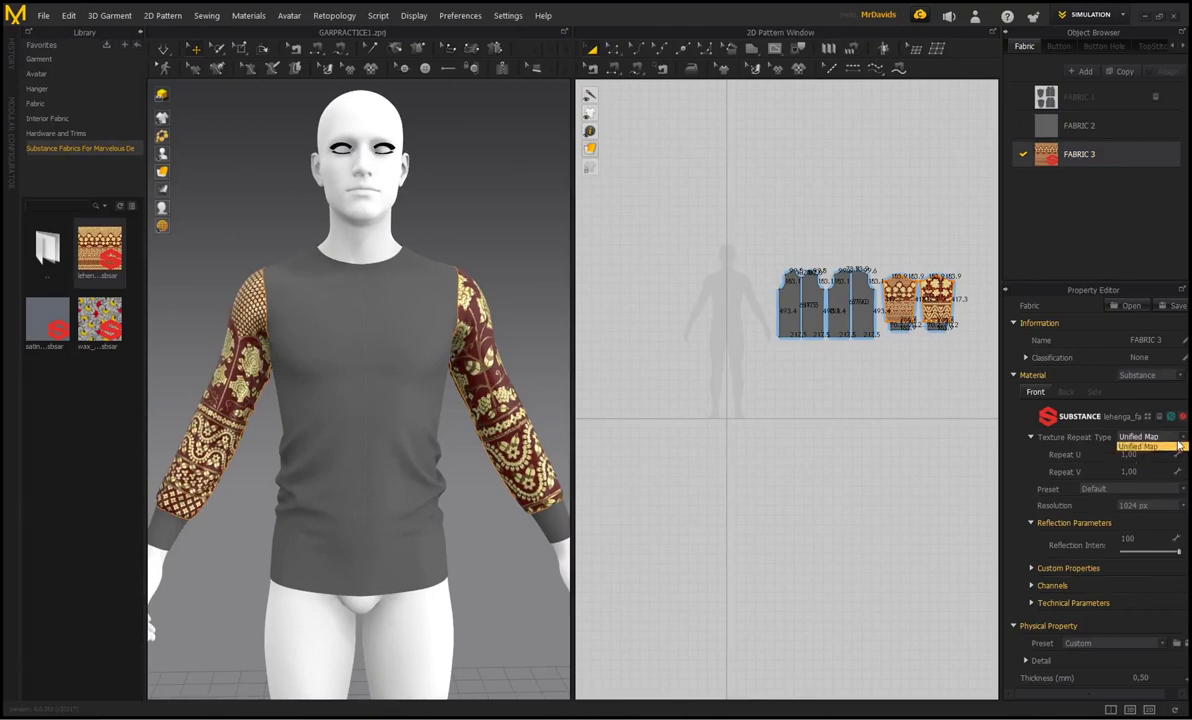
left_click(1125, 463)
right_click_drag(522, 281, 503, 301)
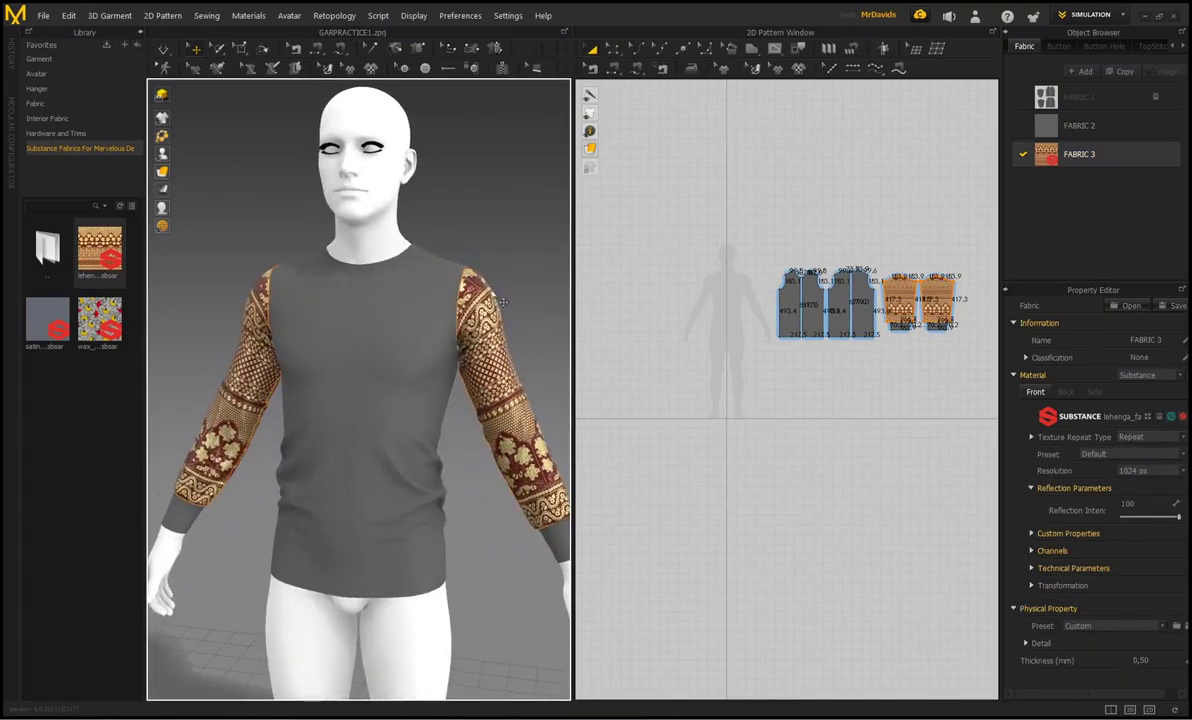
Try the Middle Part Silver Beading preset on FABRIC 3, set it to Top Part Golden Beading and inspect the sleeve.
left_click(1182, 455)
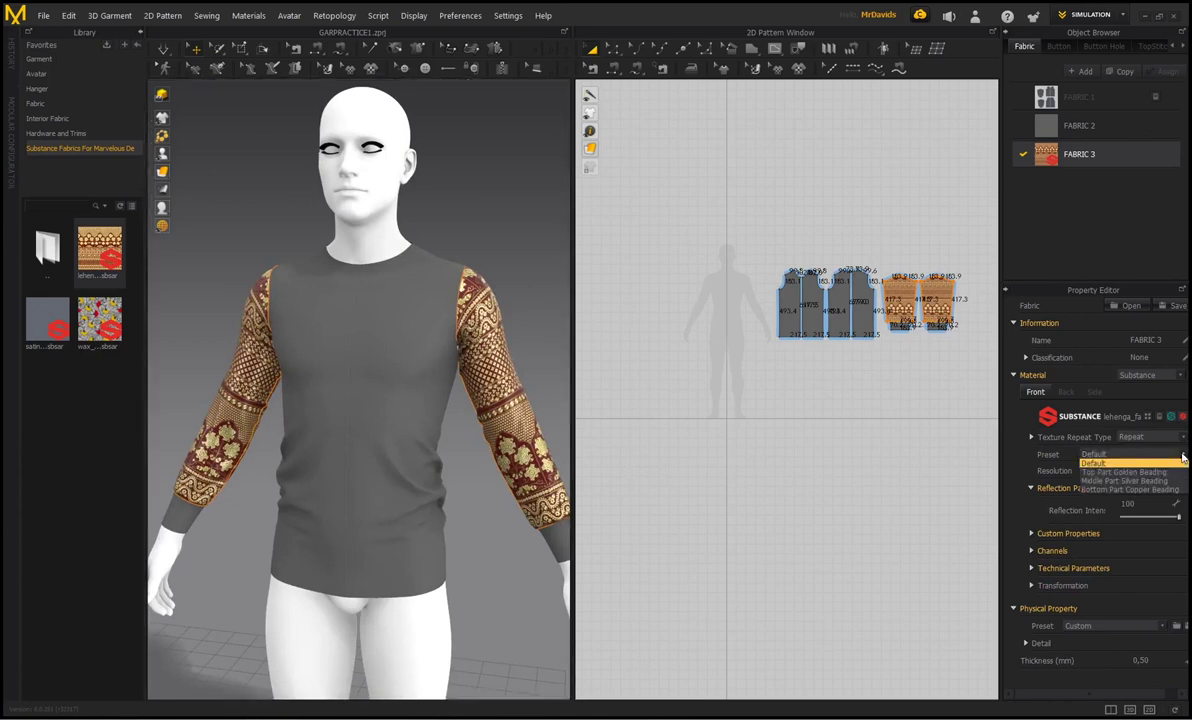
left_click(1110, 482)
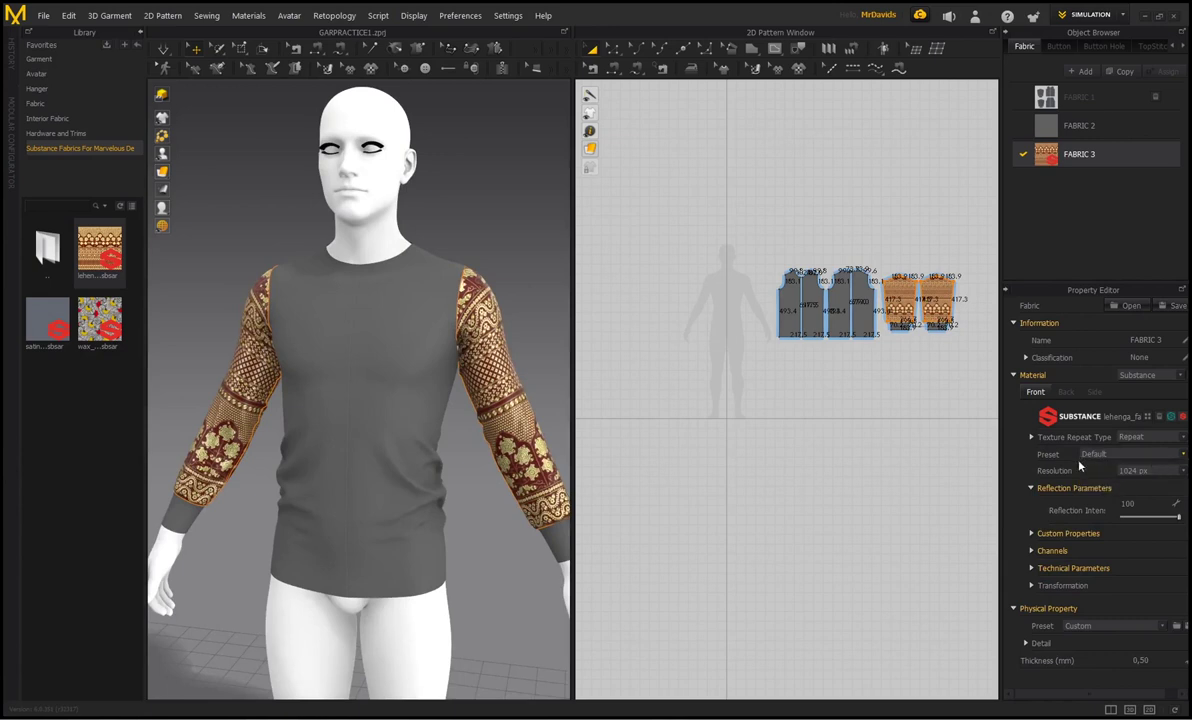
left_click(1183, 458)
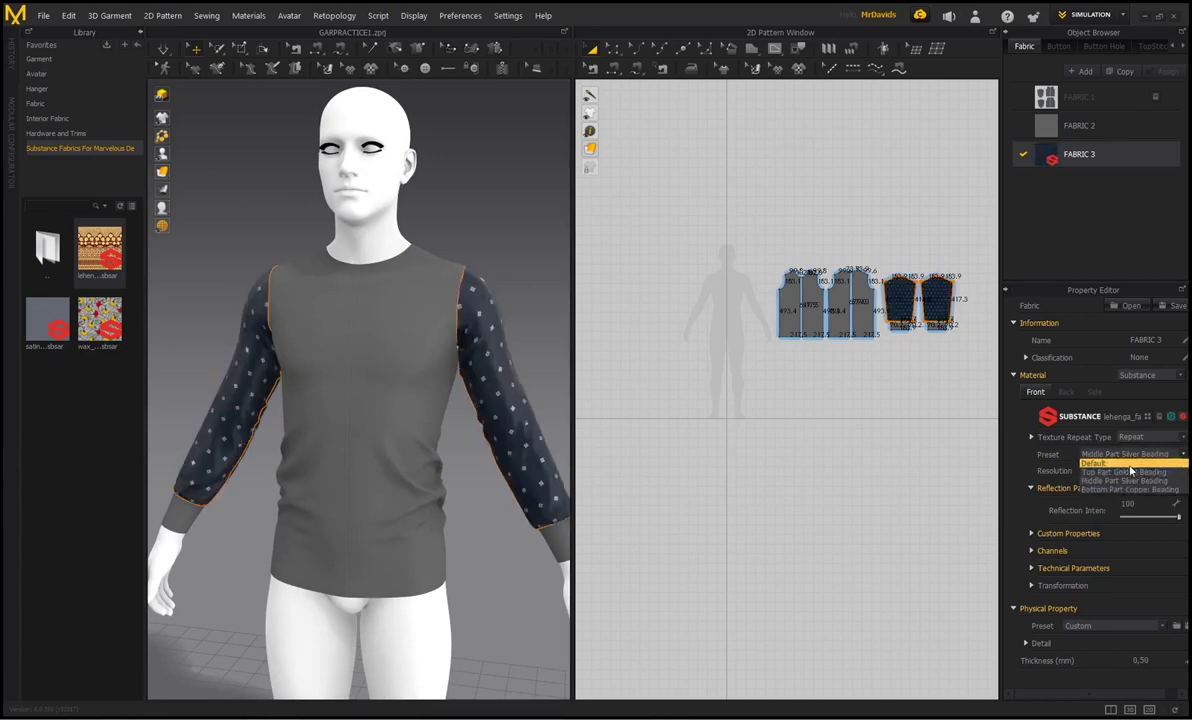
left_click(1115, 465)
right_click_drag(357, 372, 300, 370)
scroll(286, 371, "up", 3)
scroll(286, 371, "up", 1)
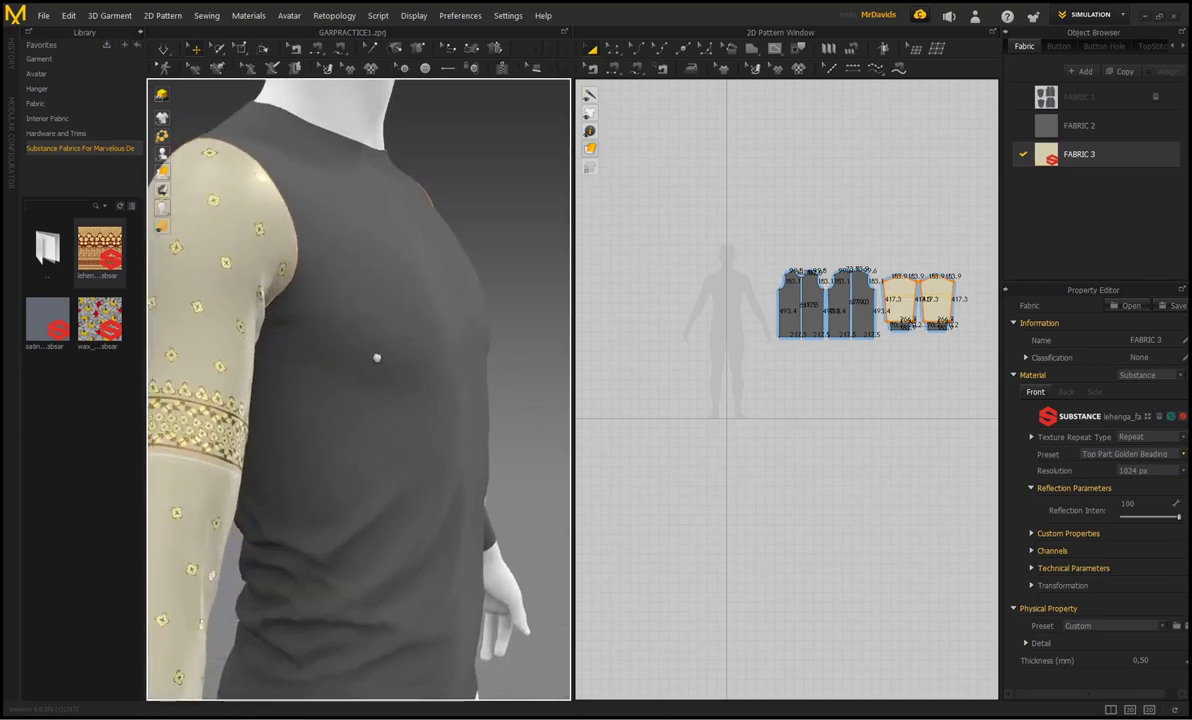
middle_click_drag(378, 356, 410, 336)
scroll(410, 336, "down", 1)
Check FABRIC 3's resolution options without changing them and lower the reflection intensity to 45.
left_click(1183, 472)
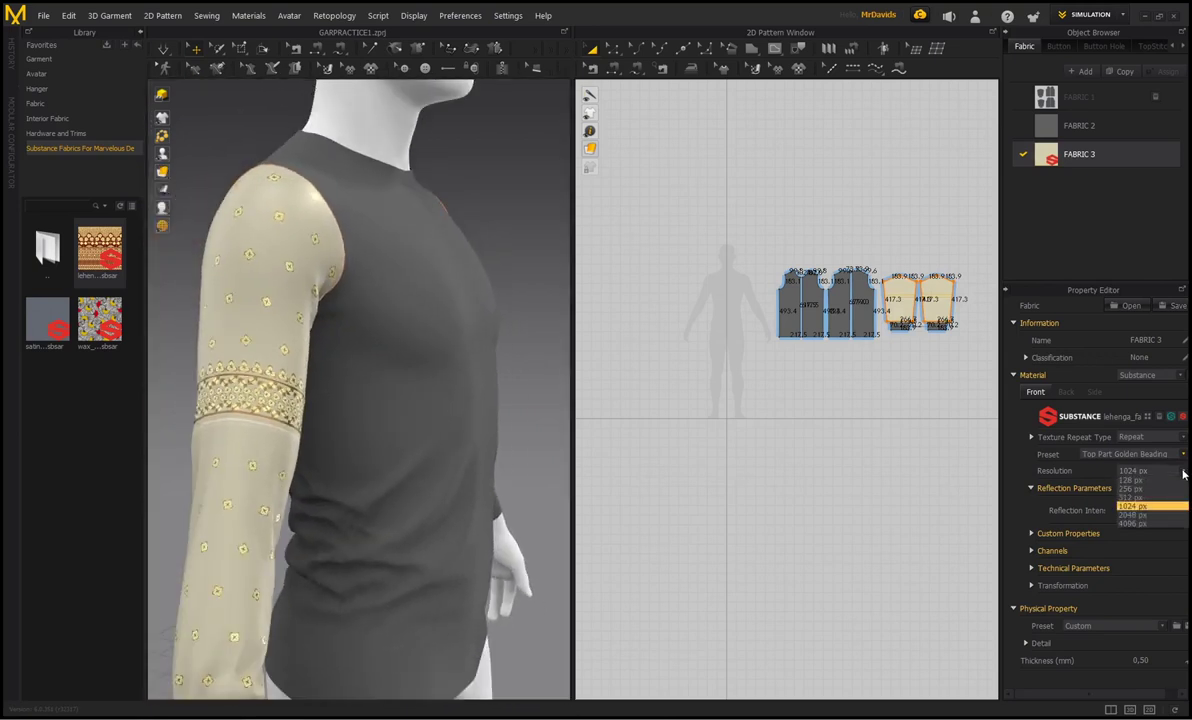
left_click(1015, 455)
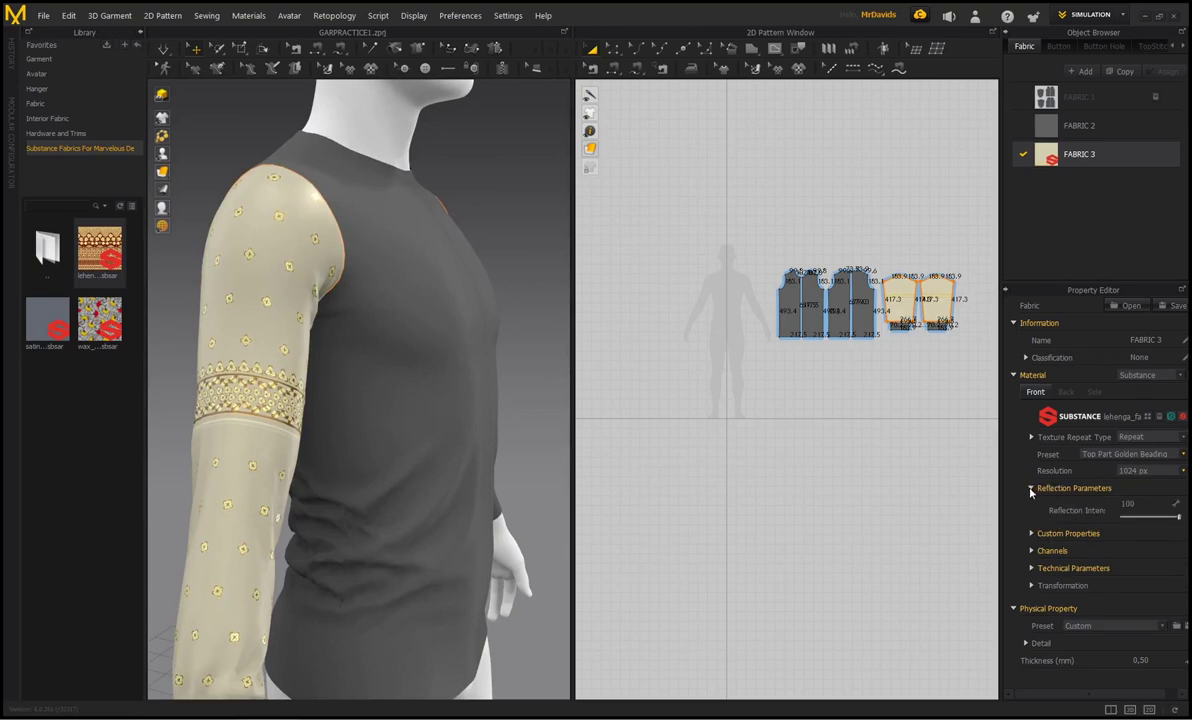
left_click_drag(1179, 521, 1164, 527)
right_click_drag(349, 335, 411, 205)
right_click_drag(427, 268, 922, 528)
Show FABRIC 3's custom properties and change Beads Color 01 to crimson (#A41239).
left_click(1028, 535)
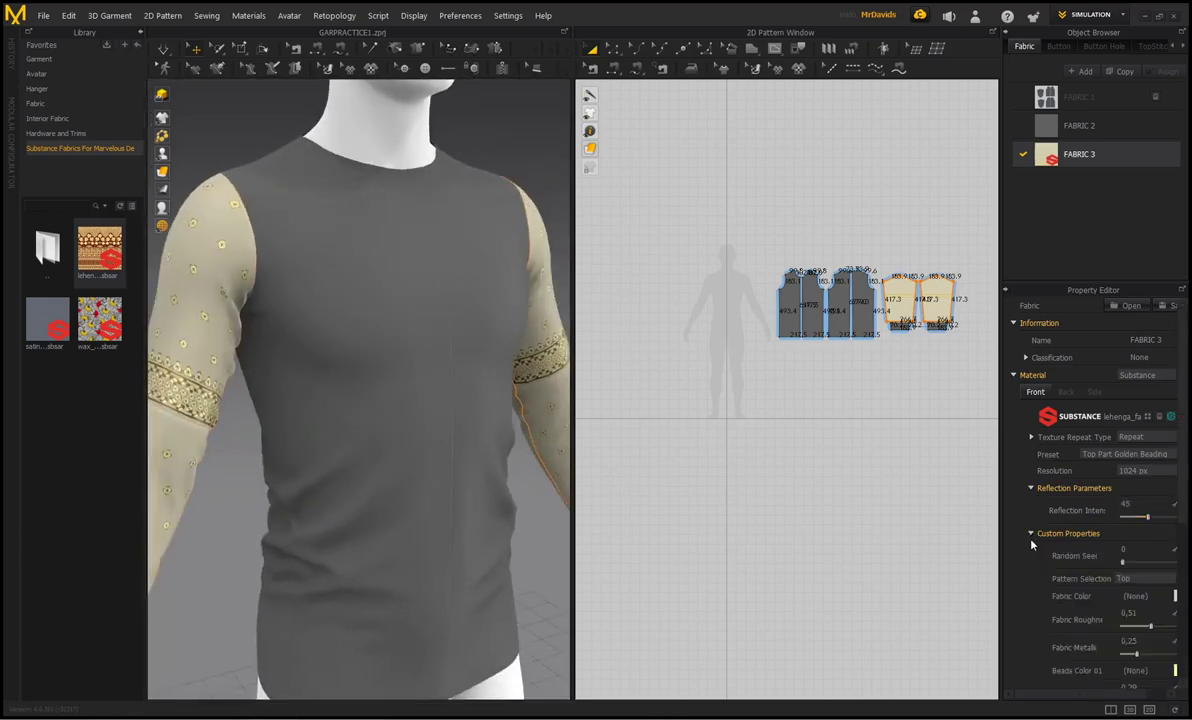
scroll(1032, 542, "down", 3)
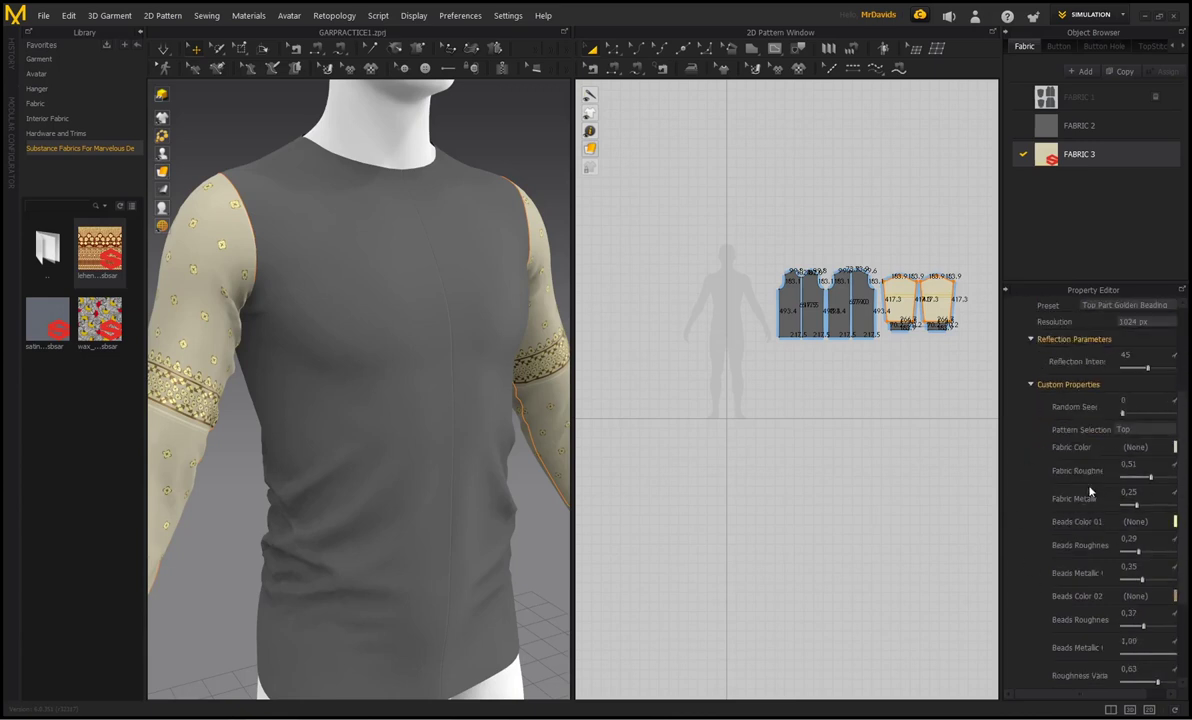
scroll(1040, 580, "down", 2)
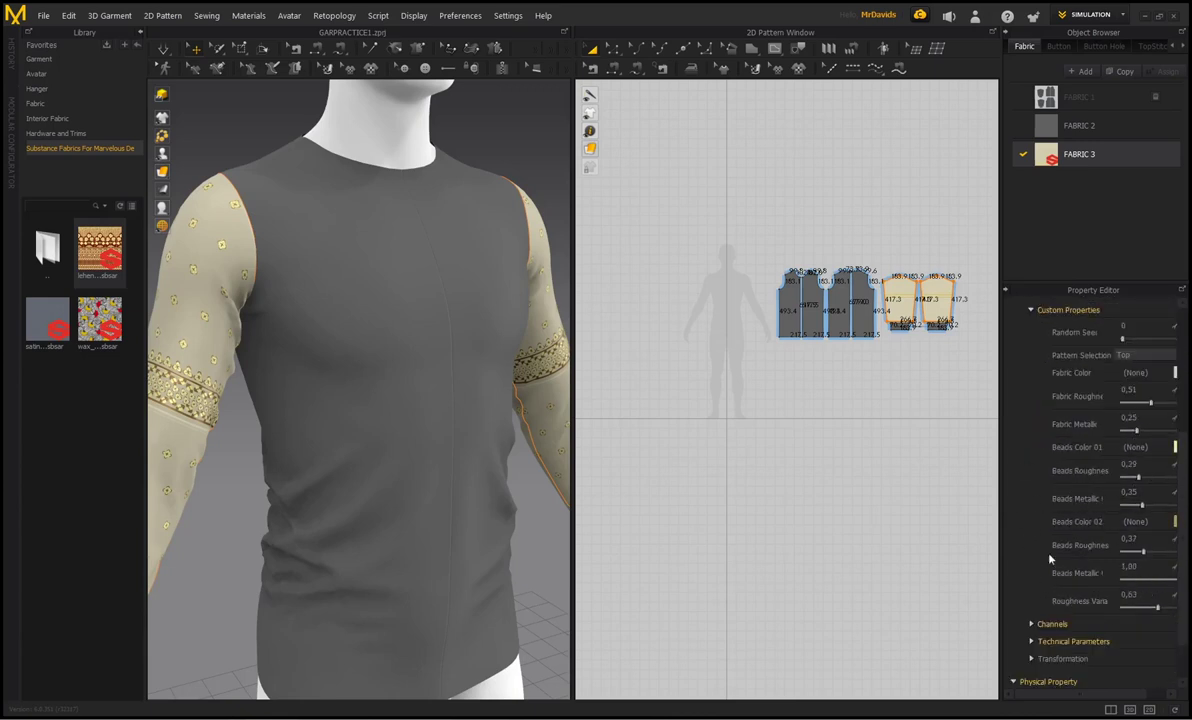
left_click(1175, 447)
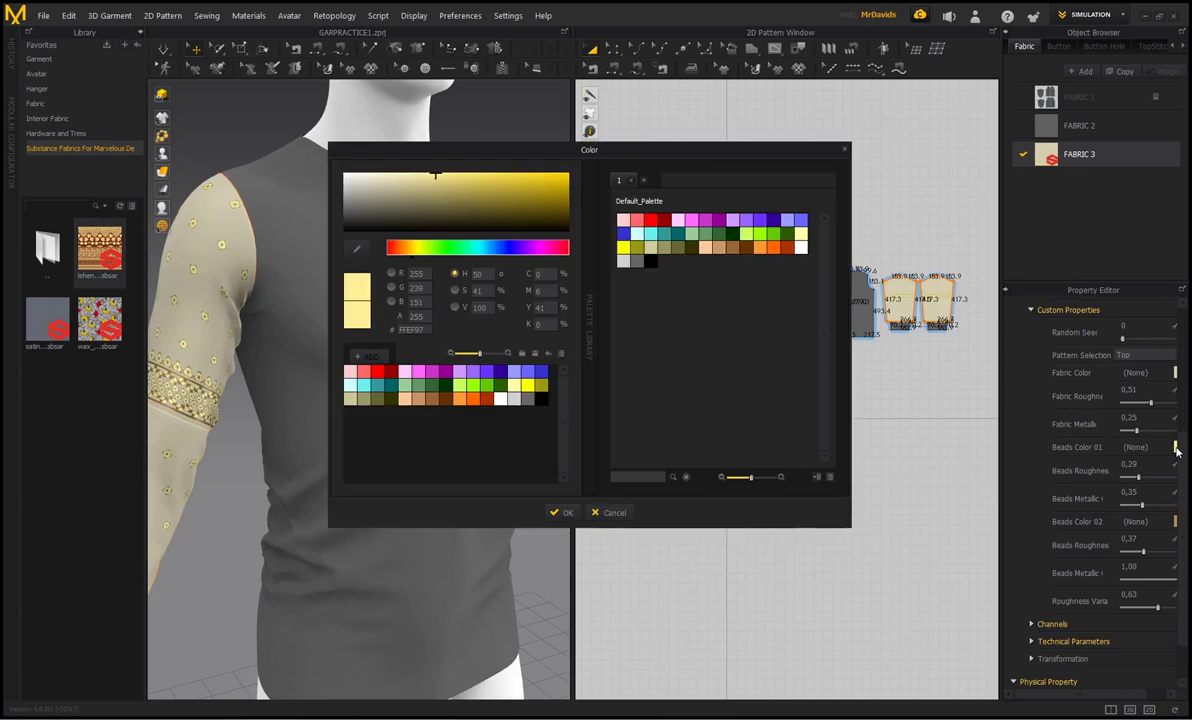
left_click(519, 254)
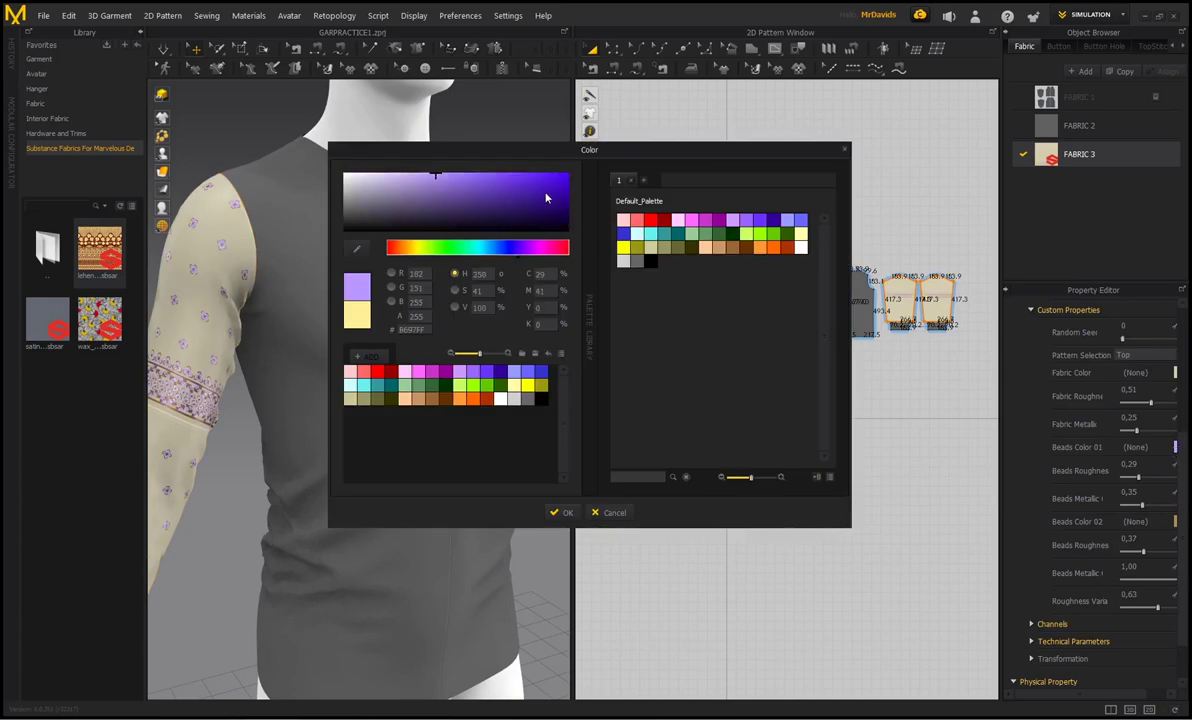
left_click(545, 190)
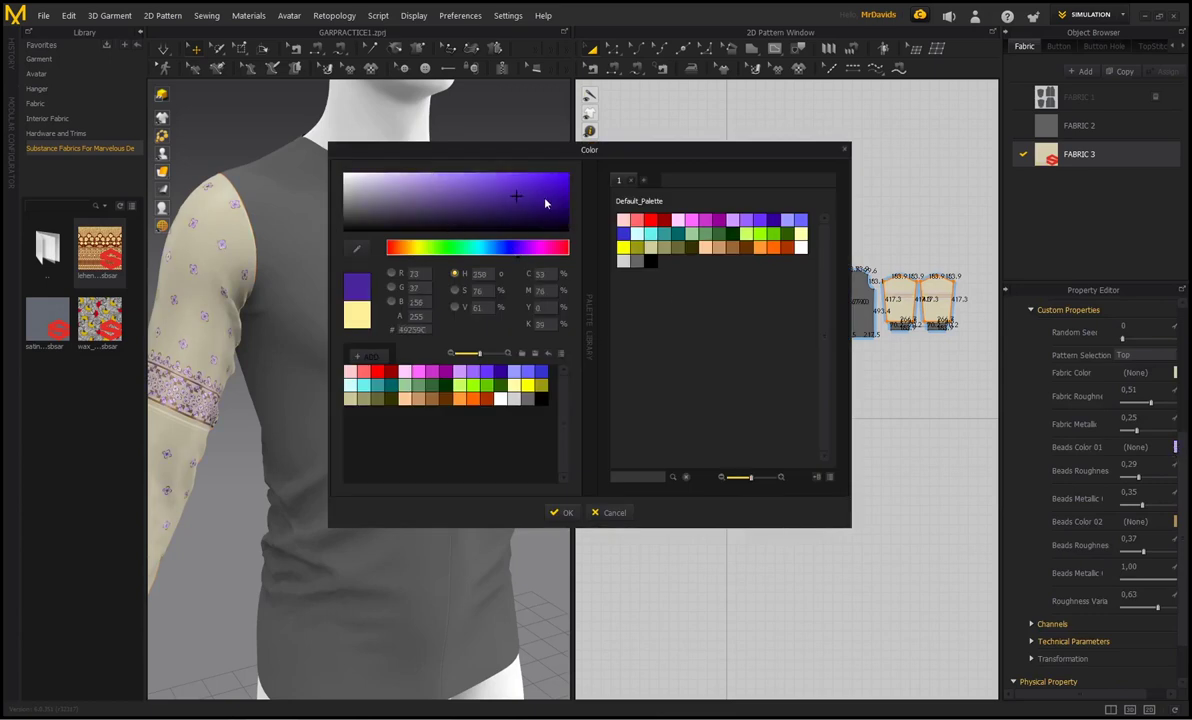
left_click(560, 248)
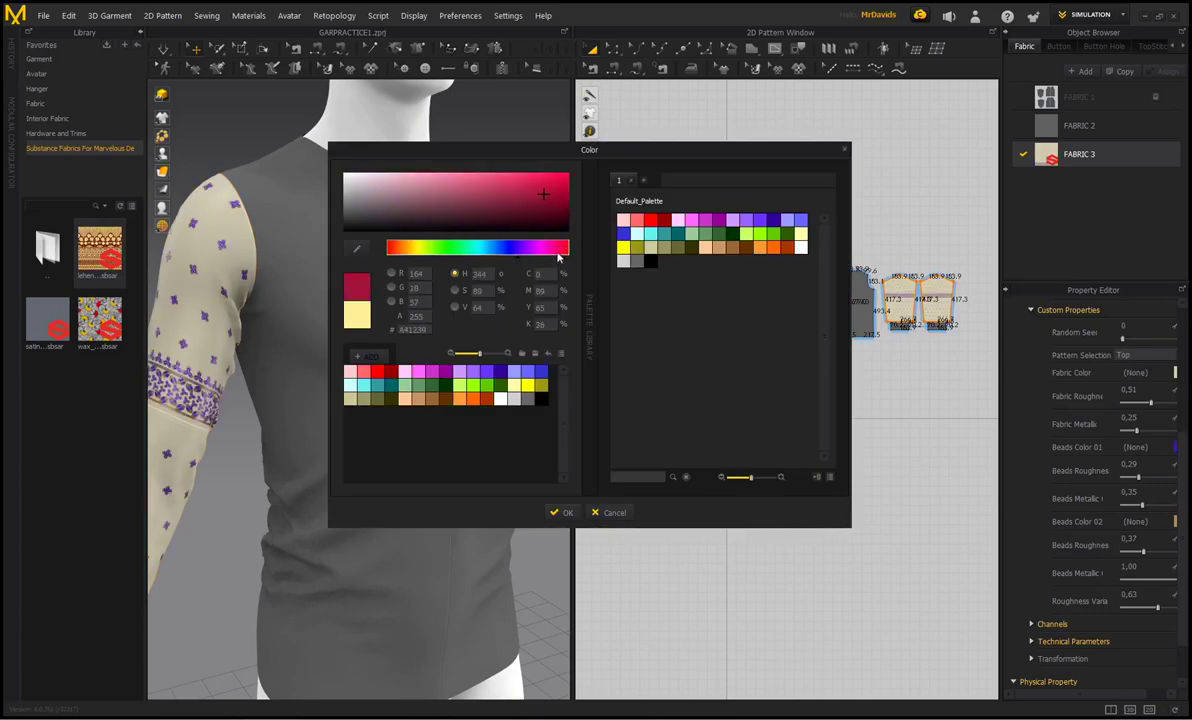
left_click(566, 513)
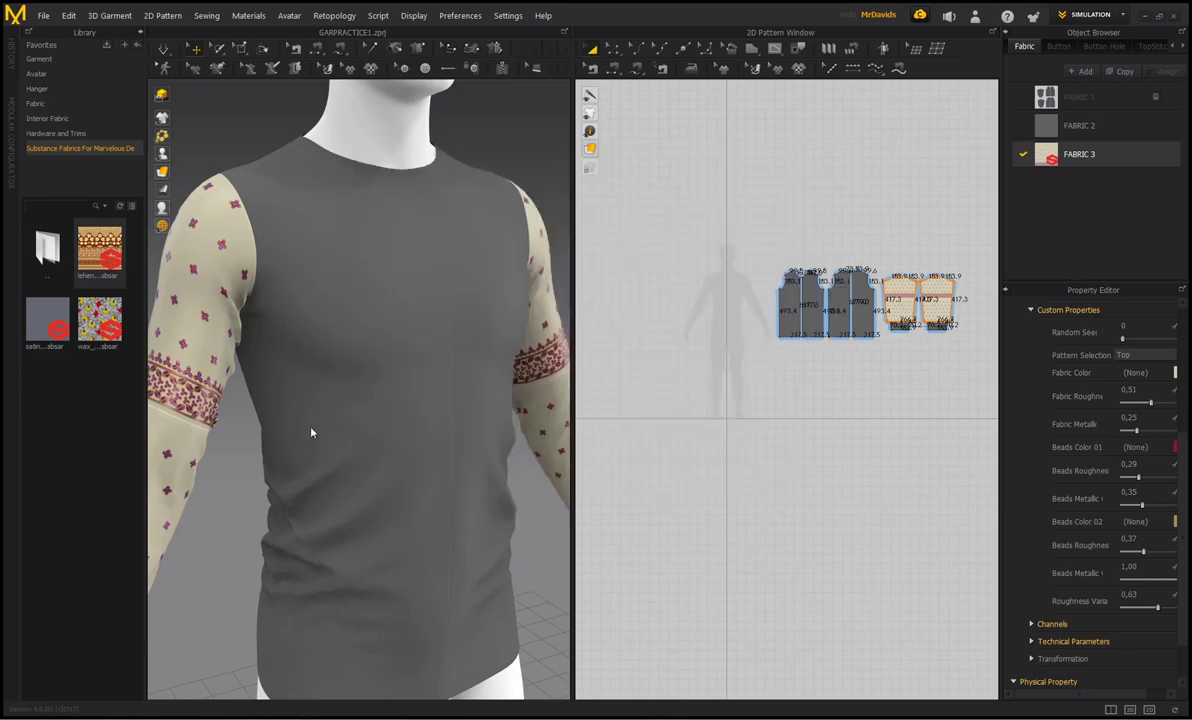
Examine the recolored sleeves on the avatar and expand FABRIC 3's technical parameters.
right_click_drag(455, 426, 322, 335)
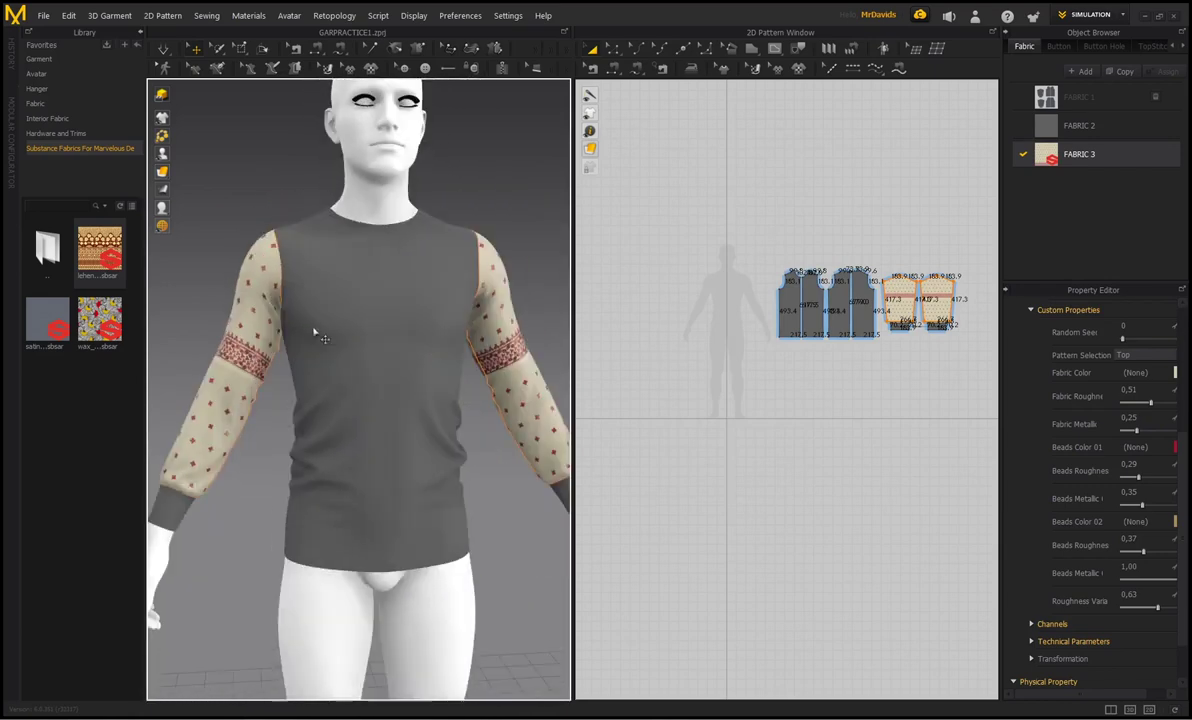
right_click_drag(528, 399, 397, 383)
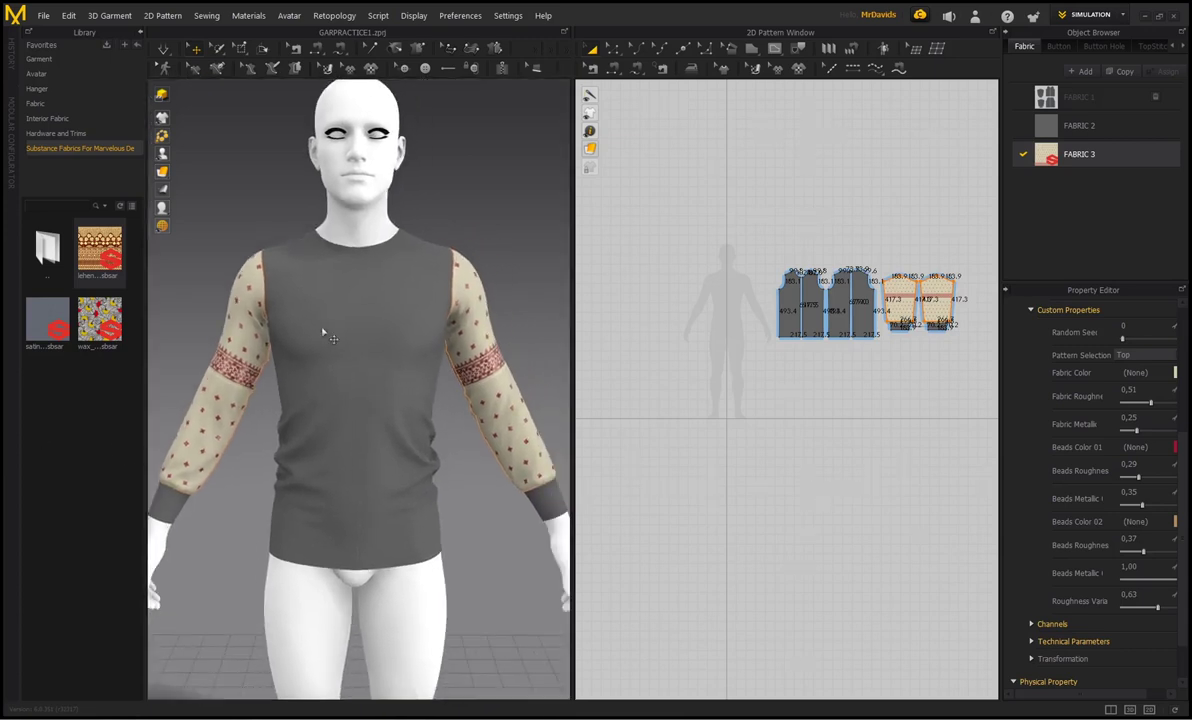
mouse_move(502, 295)
right_mouse_down()
mouse_move(351, 266)
mouse_move(500, 290)
right_mouse_up()
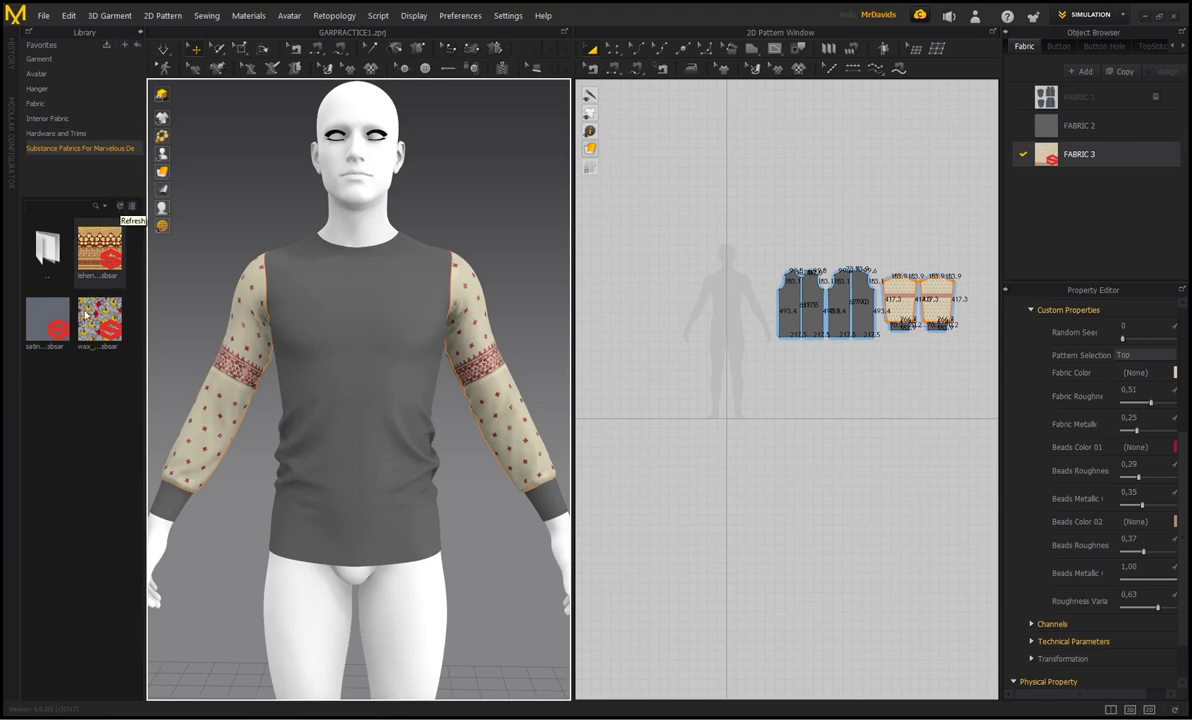
right_click_drag(484, 219, 439, 238)
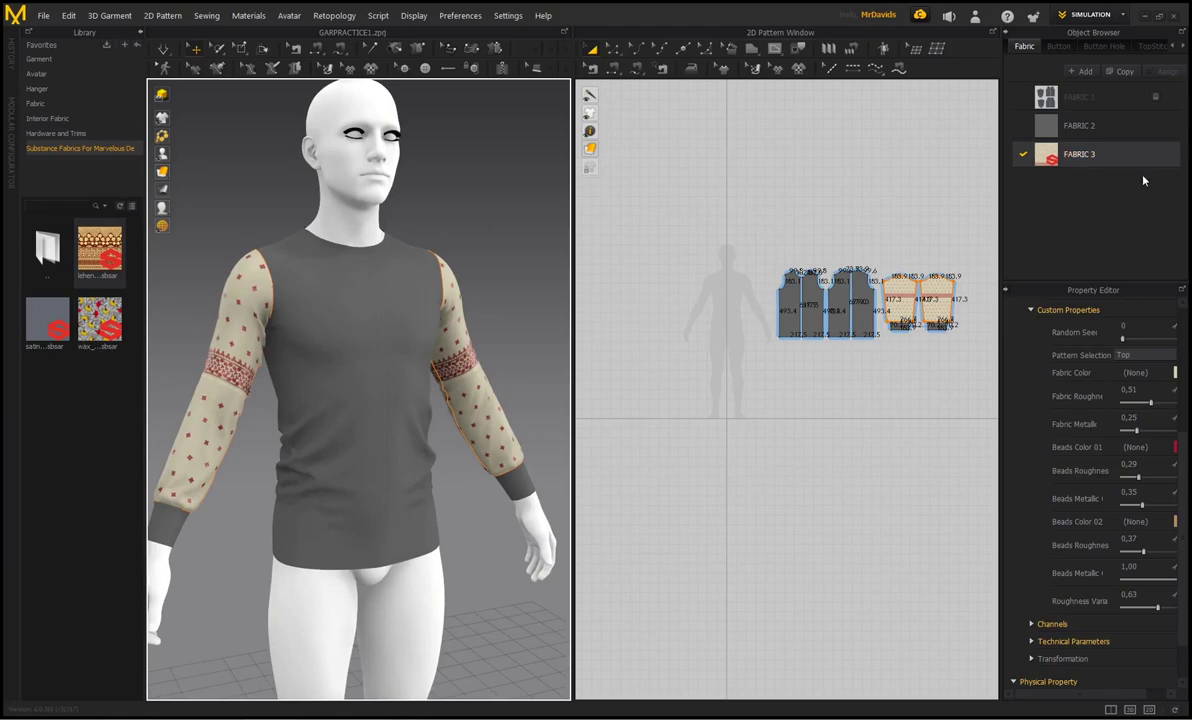
right_click_drag(510, 217, 447, 208)
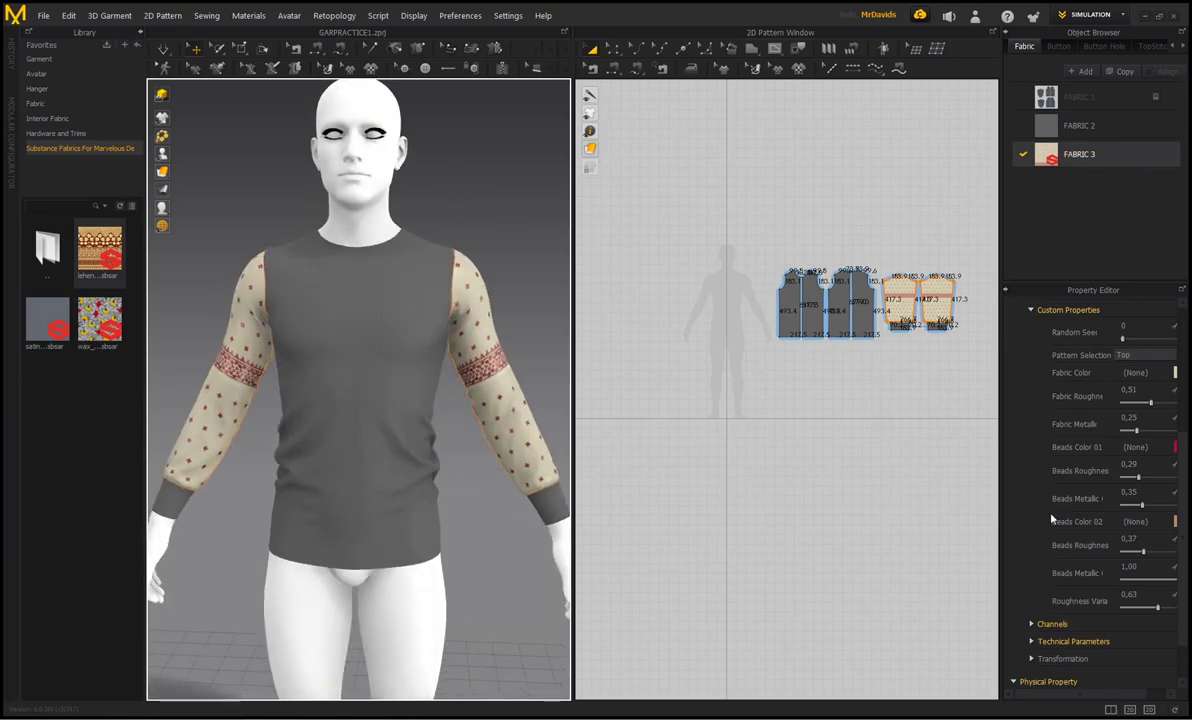
scroll(1059, 541, "down", 2)
left_click(1031, 569)
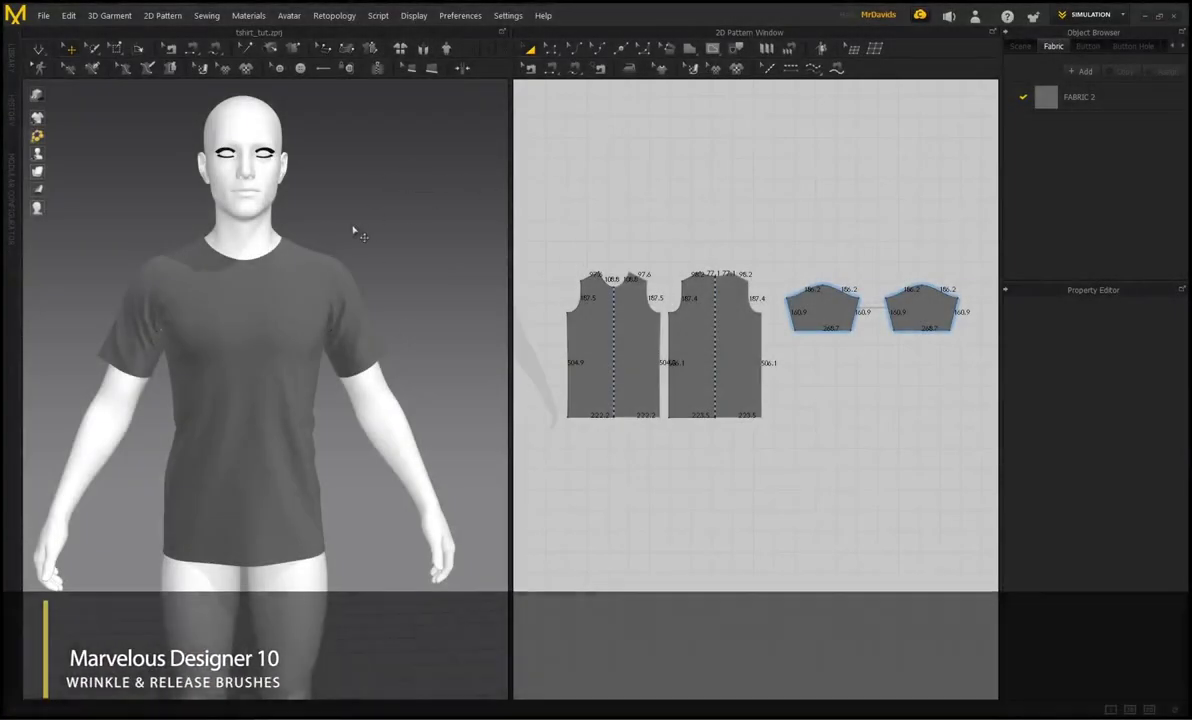
View the T-shirt on the avatar and switch the tshirt_tut project to the Sculpt workspace.
right_click_drag(354, 222, 394, 236)
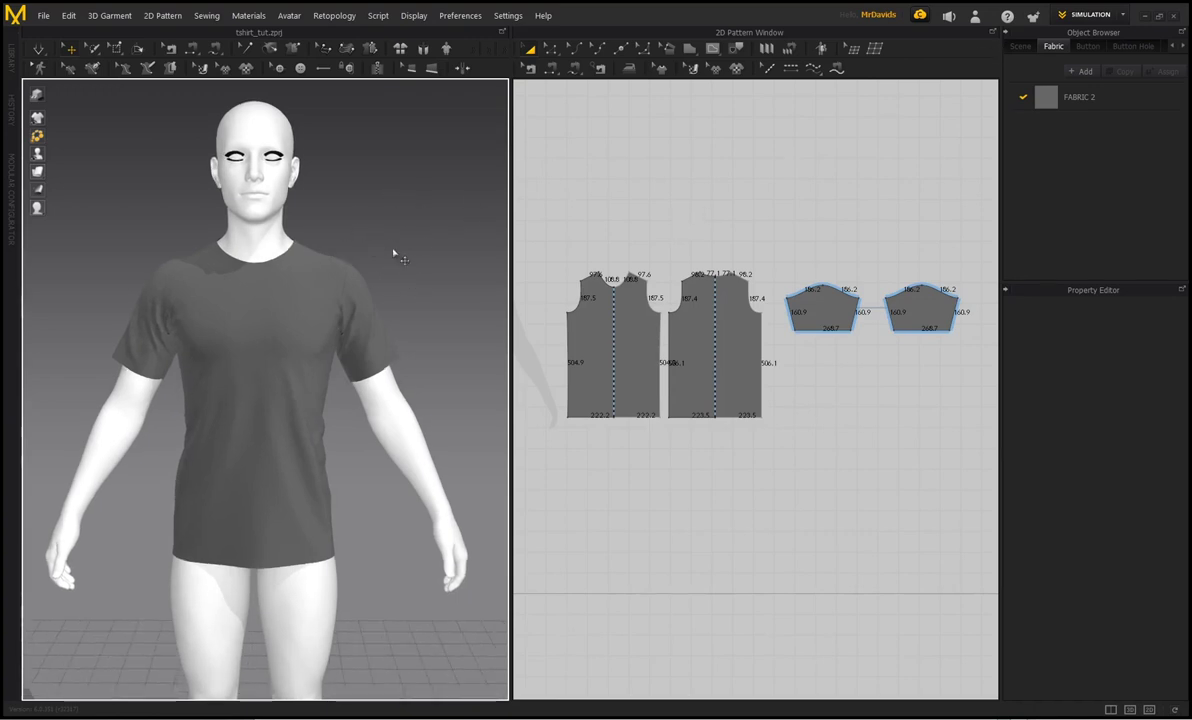
middle_click_drag(433, 259, 441, 264)
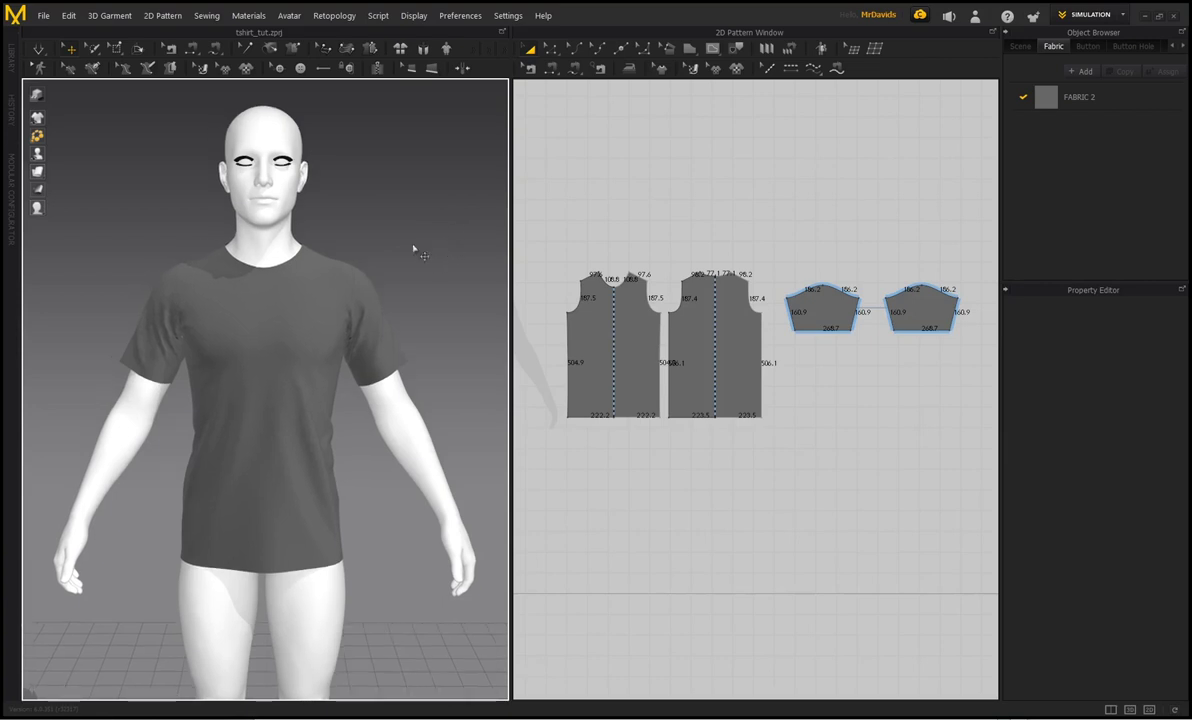
right_click_drag(385, 224, 416, 217)
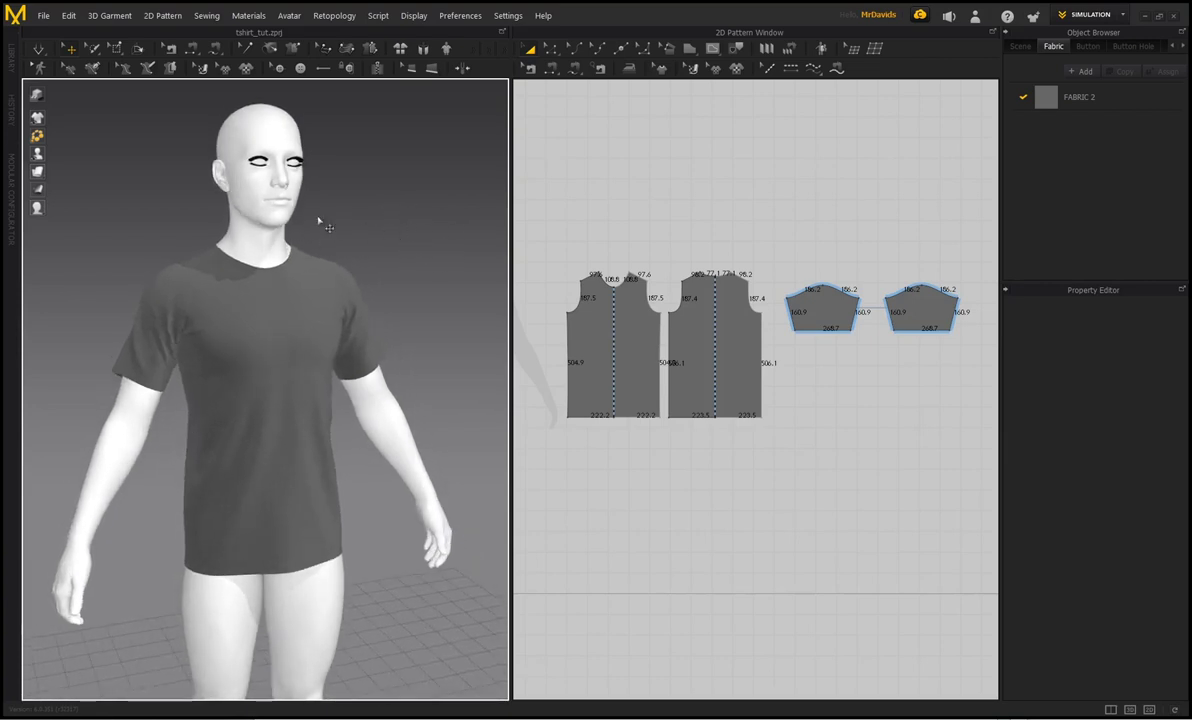
left_click(1122, 16)
left_click(1076, 128)
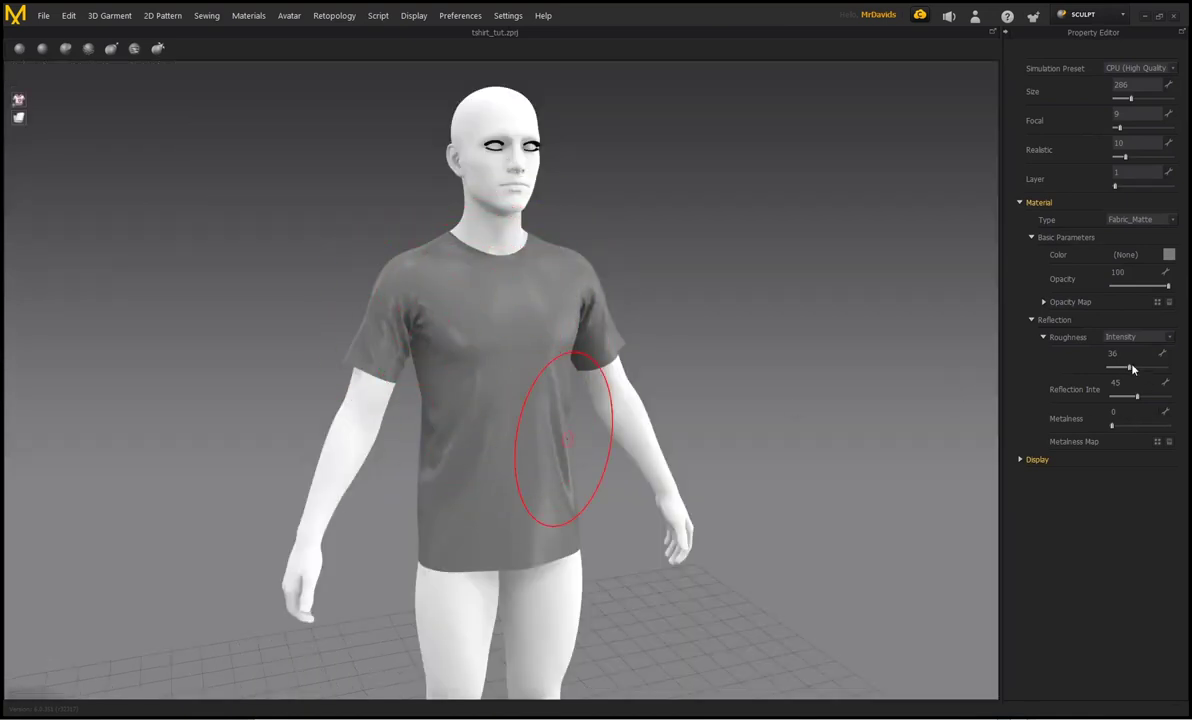
Set the shirt material's roughness intensity to 63 and activate the Release brush for the T-shirt.
left_click_drag(1135, 370, 1143, 372)
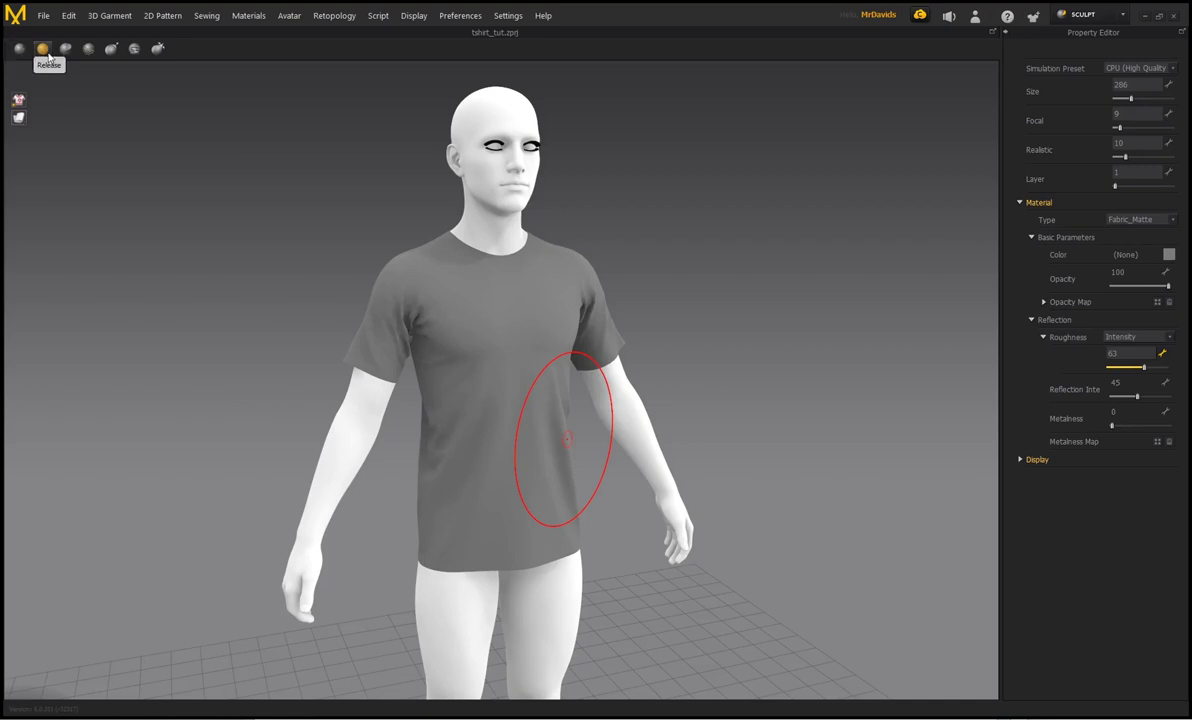
mouse_move(673, 292)
right_mouse_down()
mouse_move(632, 197)
mouse_move(600, 185)
right_mouse_up()
left_click(42, 49)
right_click_drag(314, 215, 352, 208)
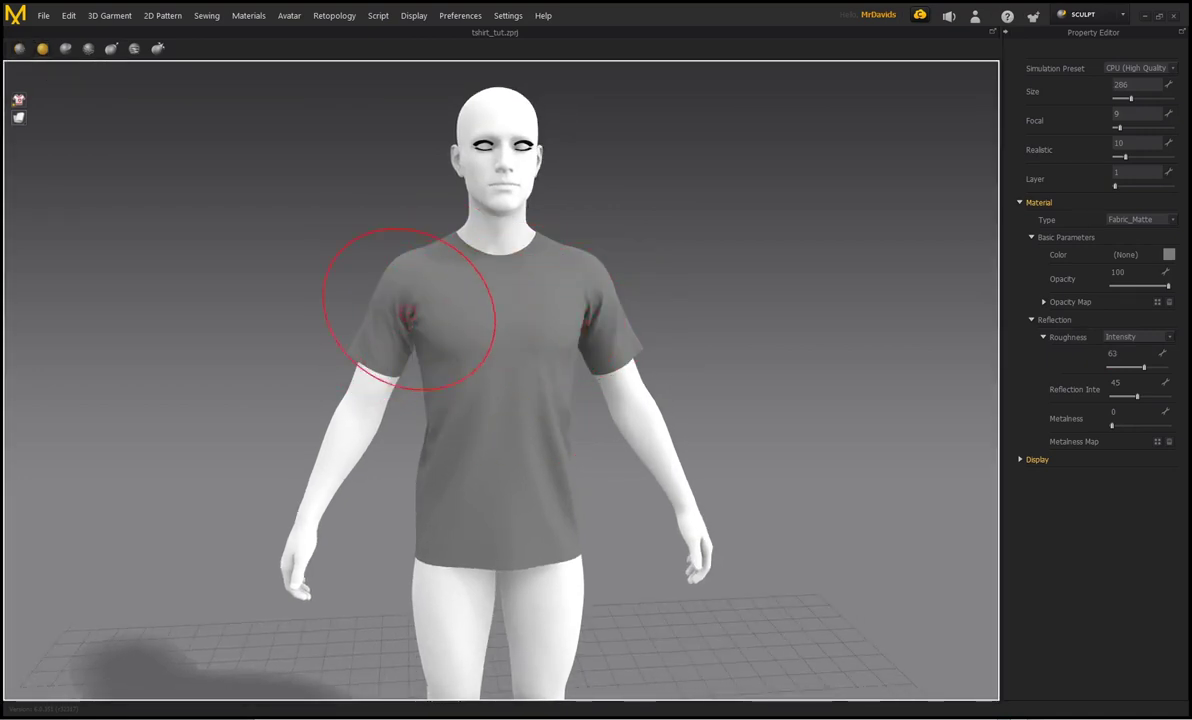
mouse_move(652, 194)
right_mouse_down()
mouse_move(616, 187)
mouse_move(580, 293)
right_mouse_up()
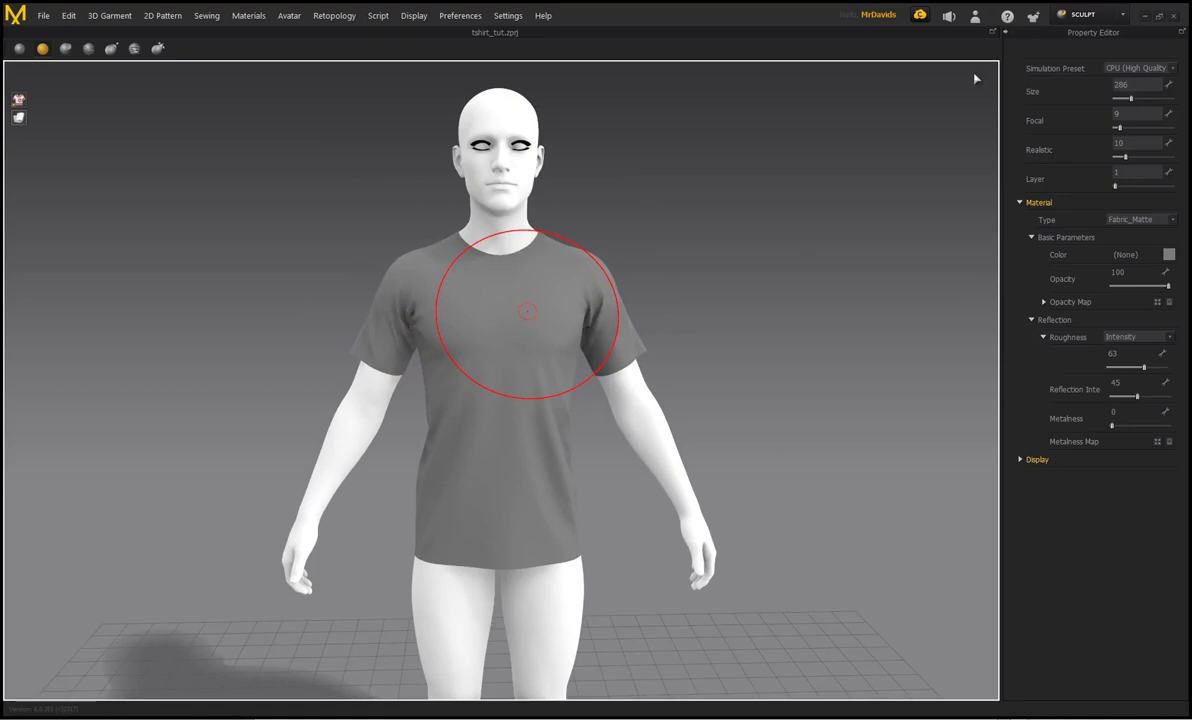
Change the simulation preset to GPU (Fast) and set the sculpt brush to size 120 and focal 10.
left_click(1168, 70)
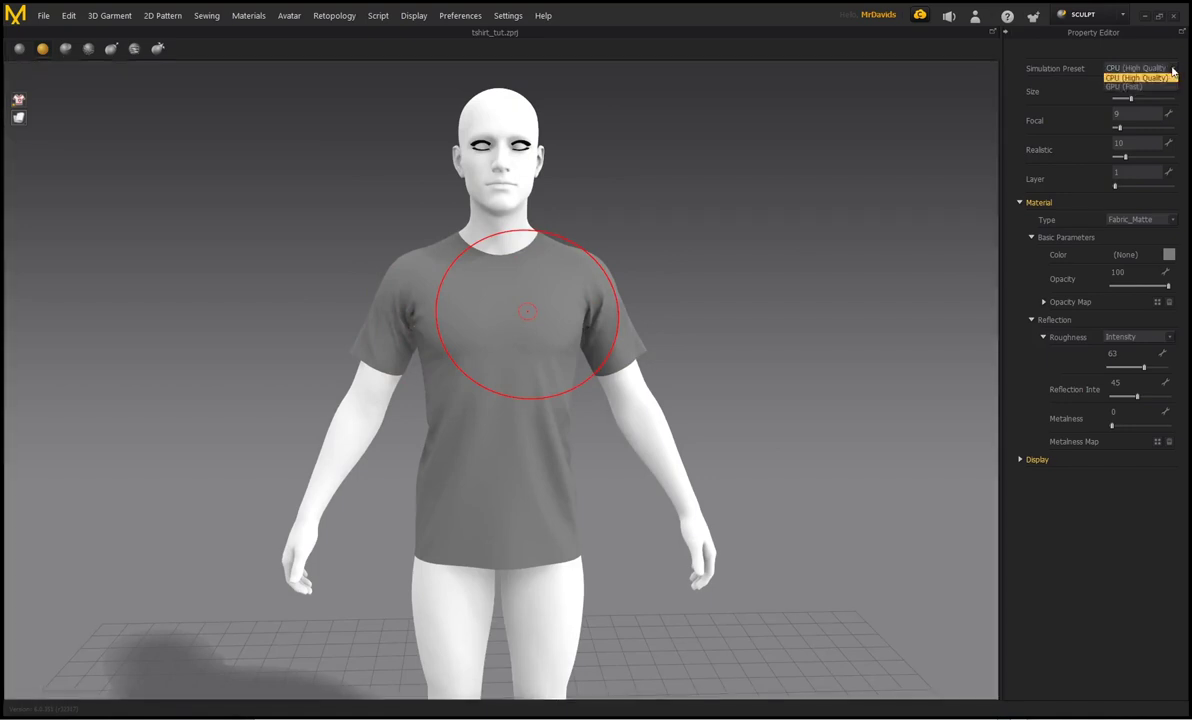
left_click(1123, 87)
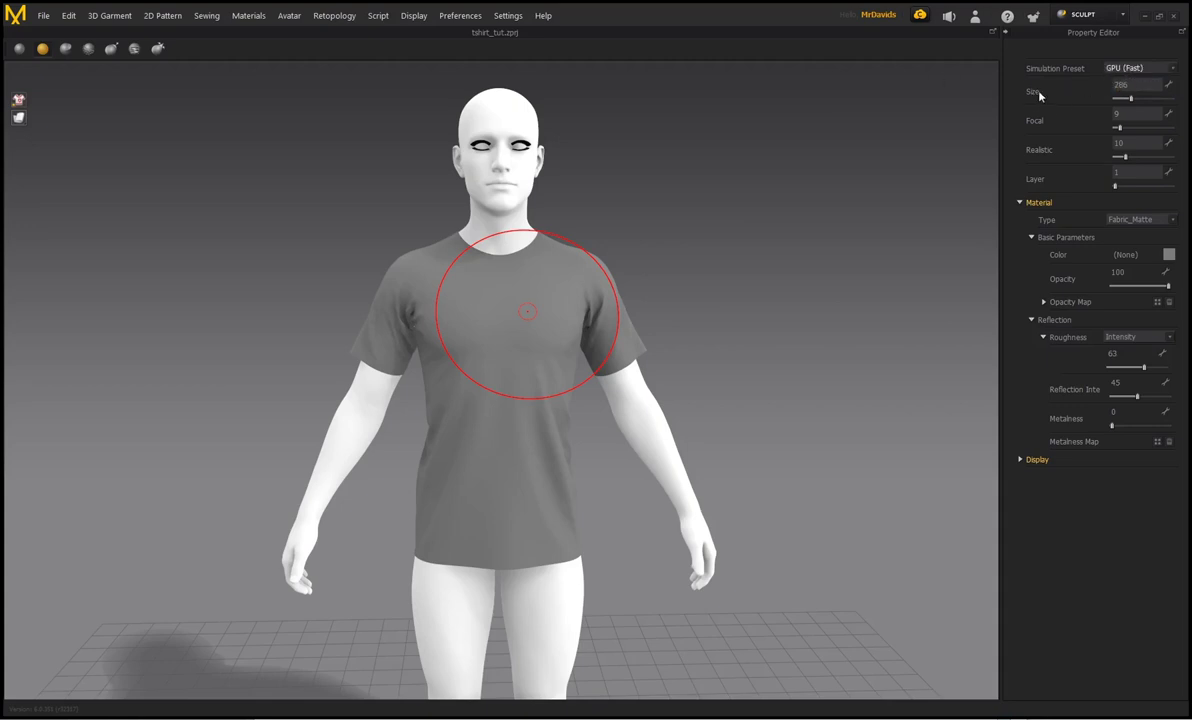
left_click_drag(1132, 99, 1135, 99)
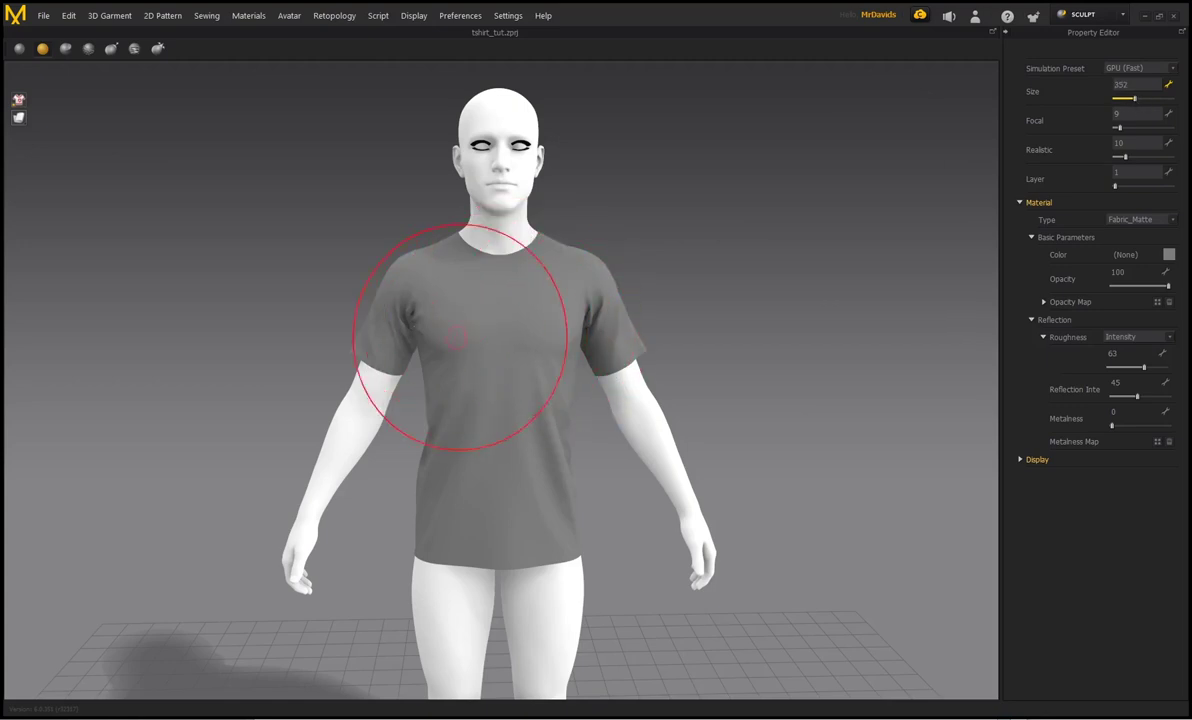
left_click_drag(1134, 100, 1126, 100)
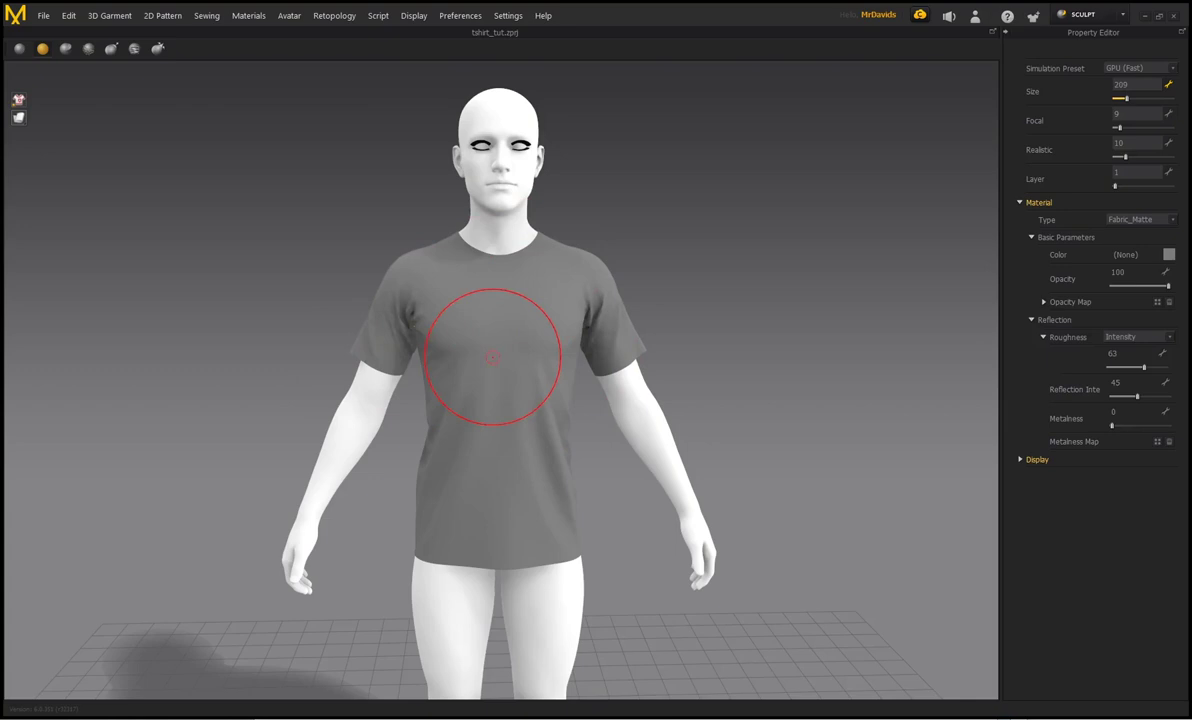
left_click_drag(1120, 128, 1130, 130)
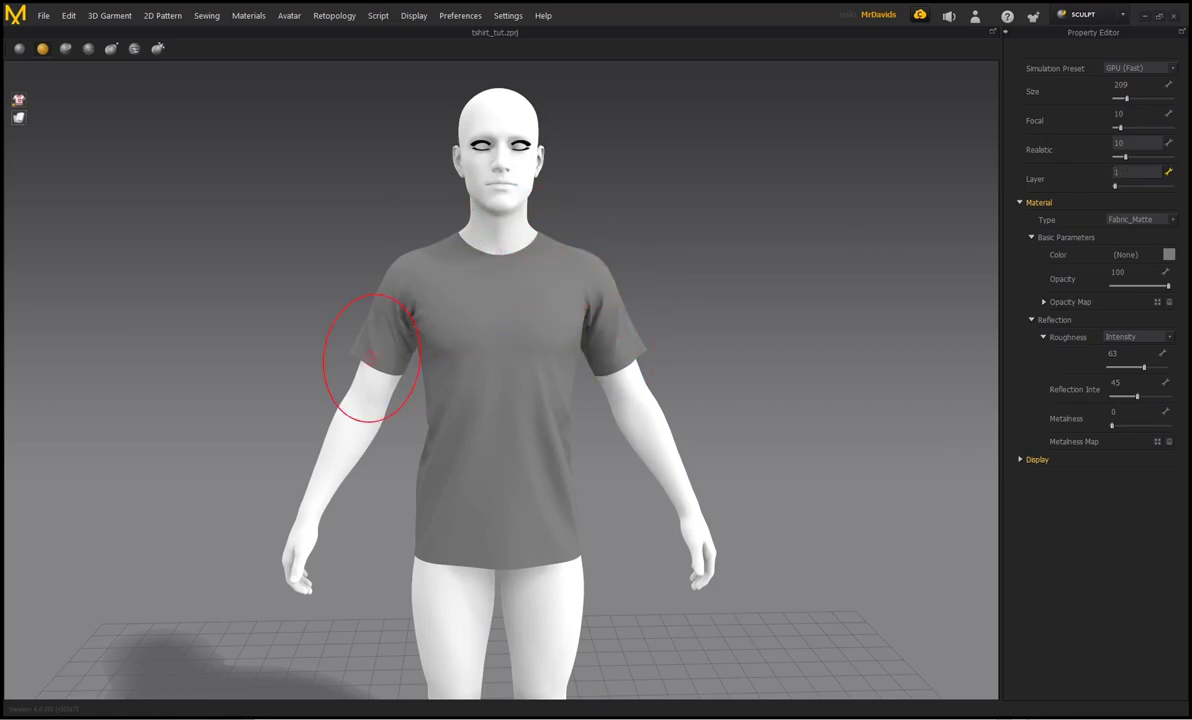
scroll(420, 244, "up", 3)
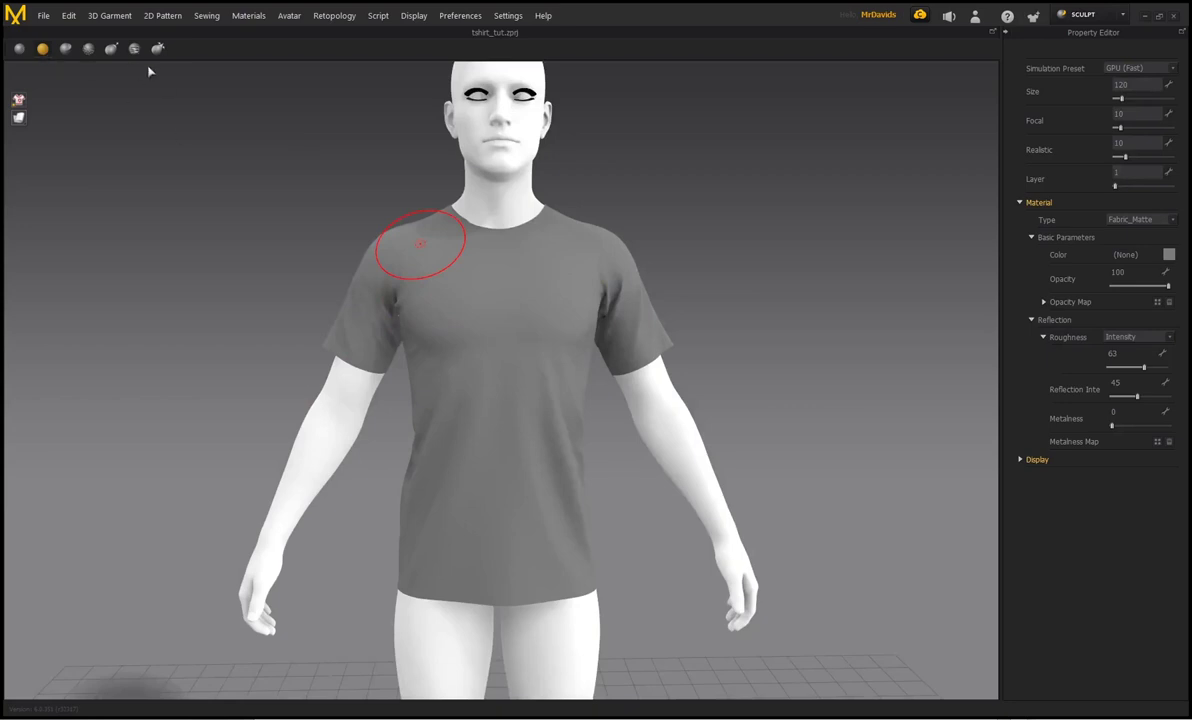
left_click(388, 280)
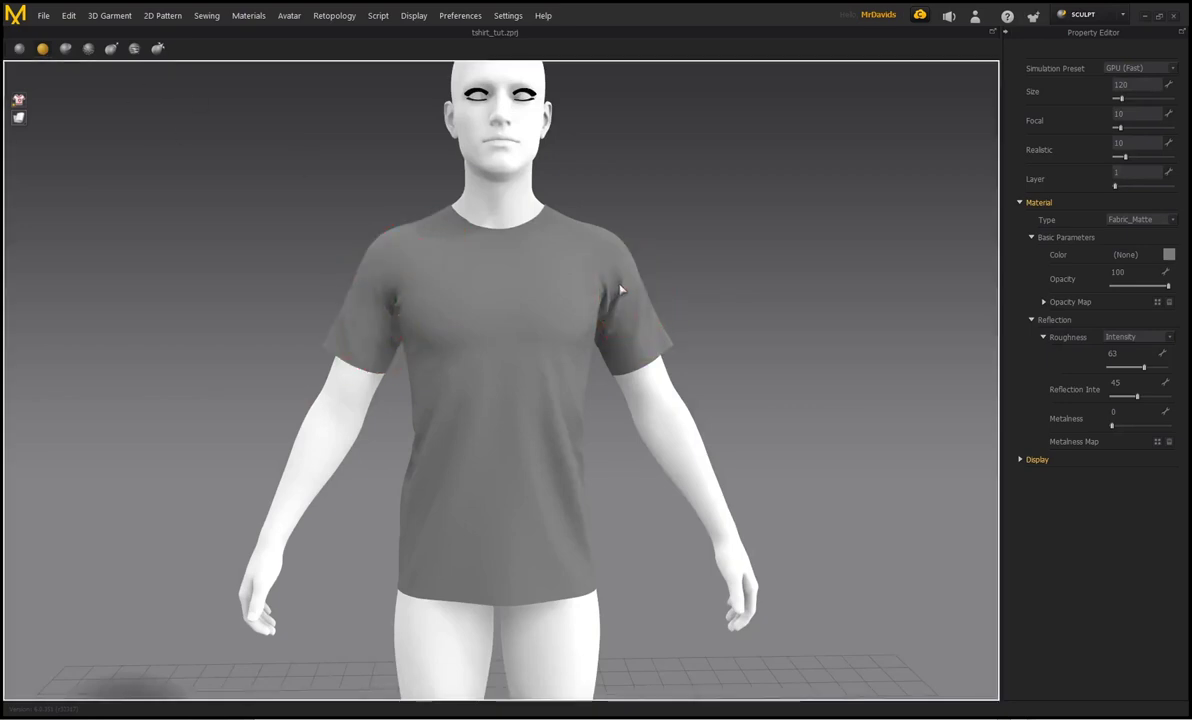
Set the view controls preset to Wacom Pen in the user settings and close them.
left_click(508, 15)
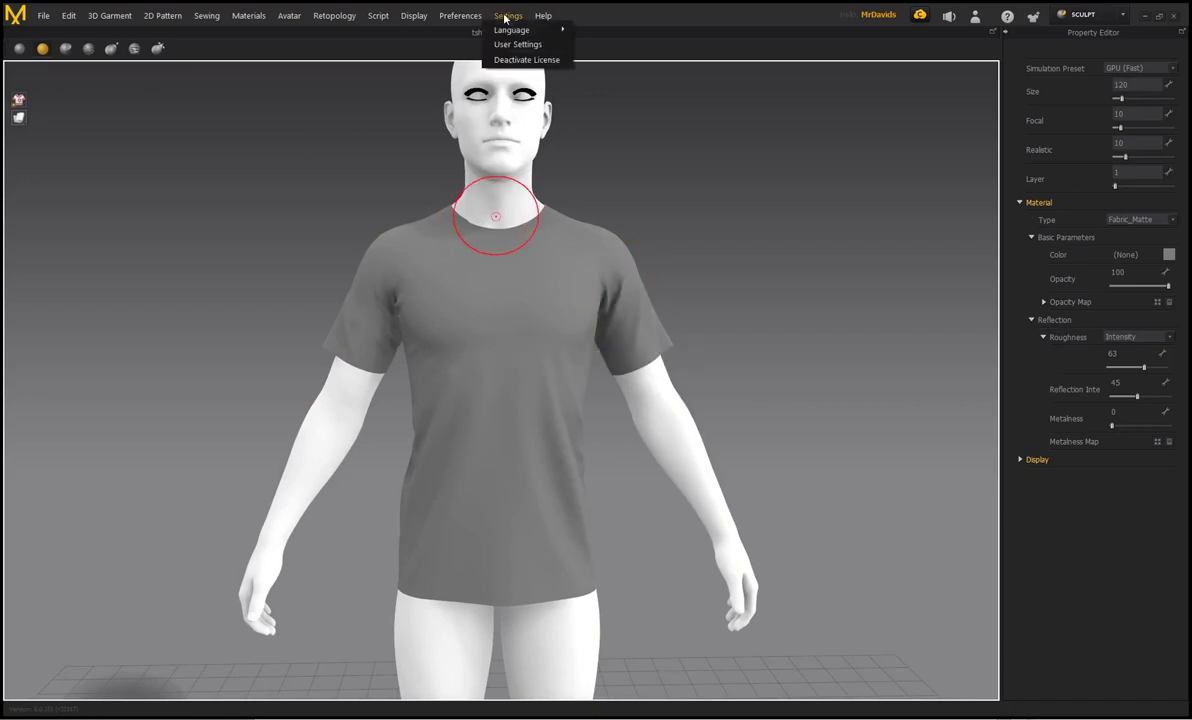
left_click(508, 46)
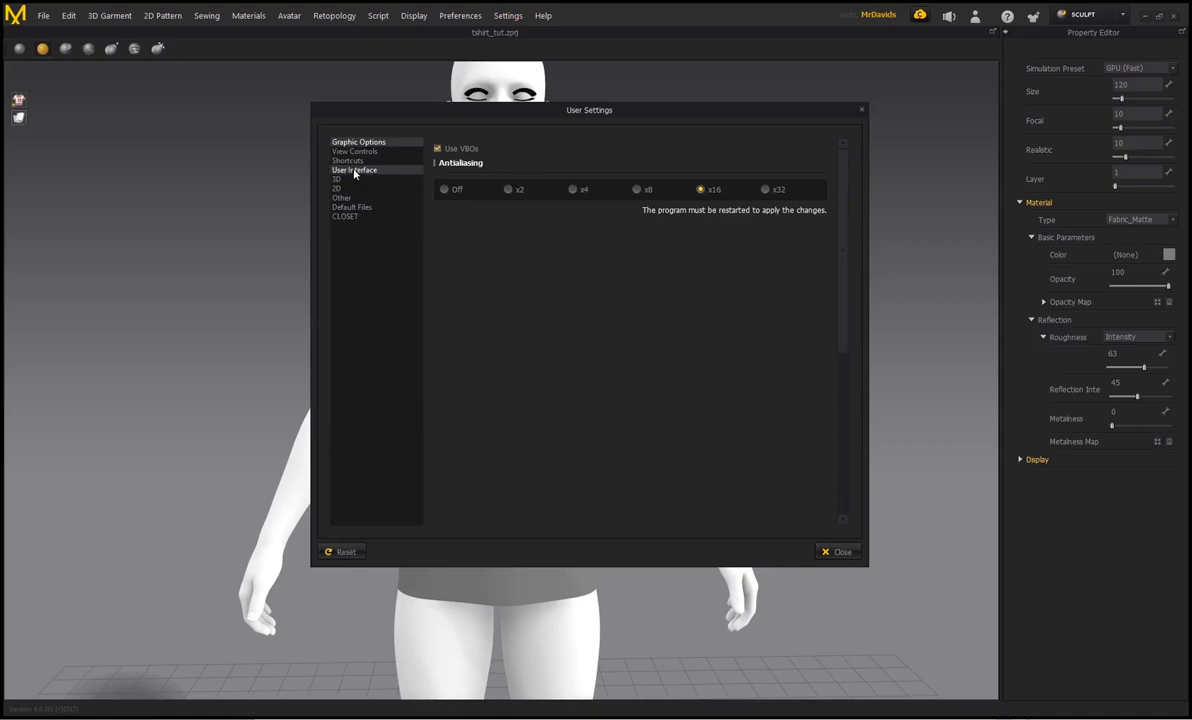
left_click(352, 151)
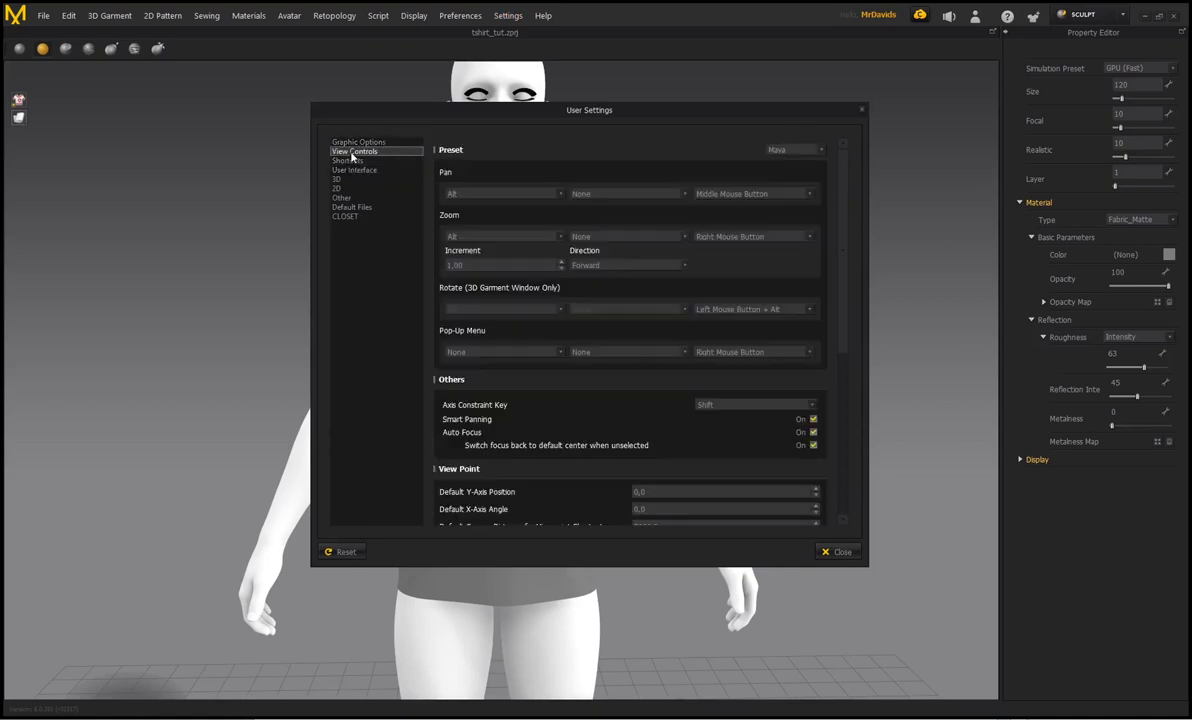
left_click(815, 152)
left_click(790, 203)
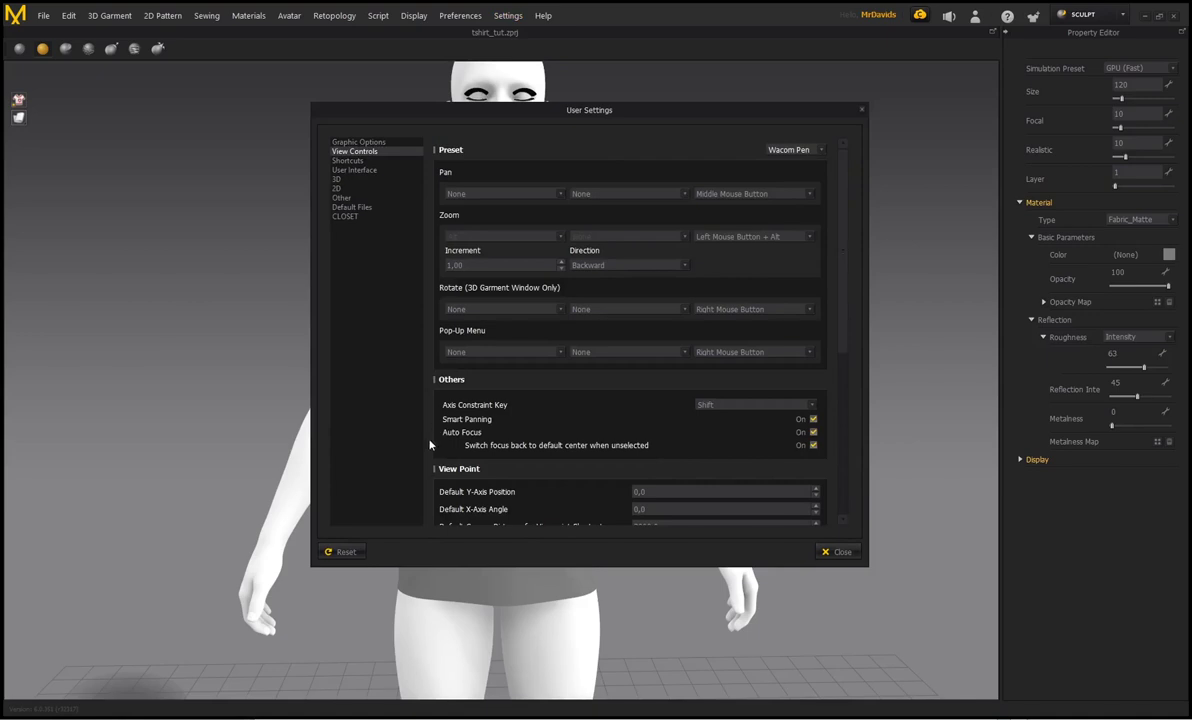
mouse_move(842, 333)
left_mouse_down()
mouse_move(828, 447)
mouse_move(840, 326)
left_mouse_up()
left_click(840, 553)
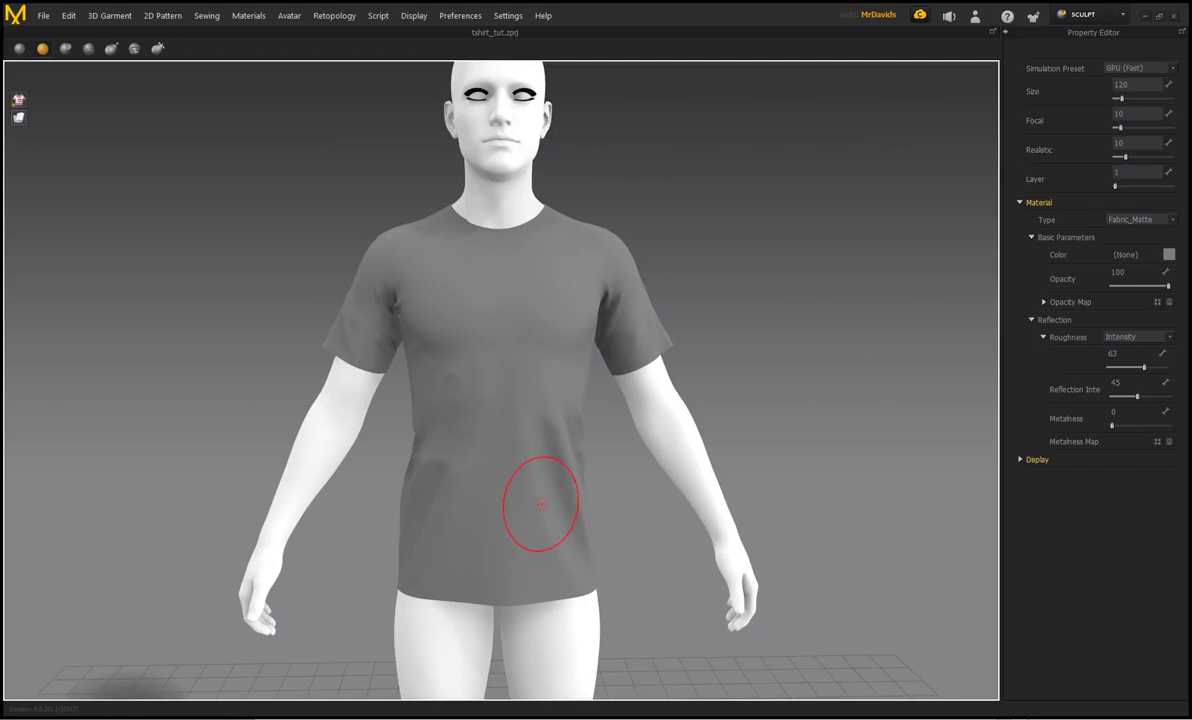
Enlarge the Wrinkle brush to size 242 and sculpt downward folds across the lower front of the T-shirt.
scroll(312, 350, "down", 2)
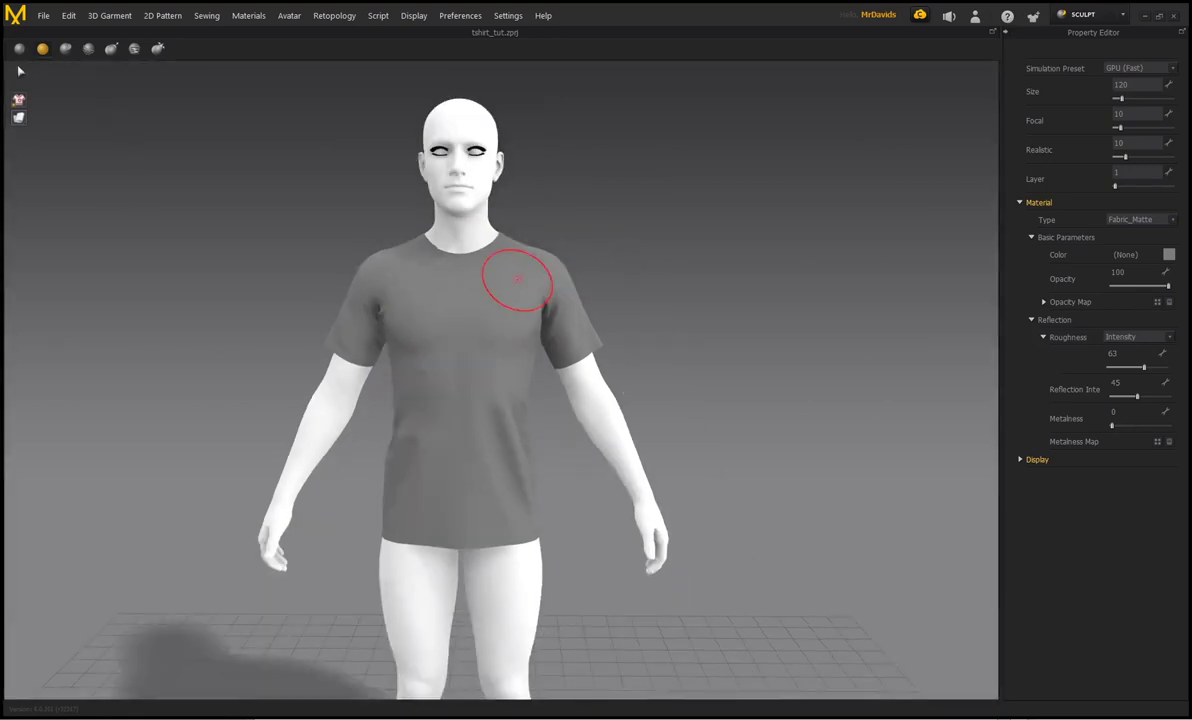
left_click(19, 52)
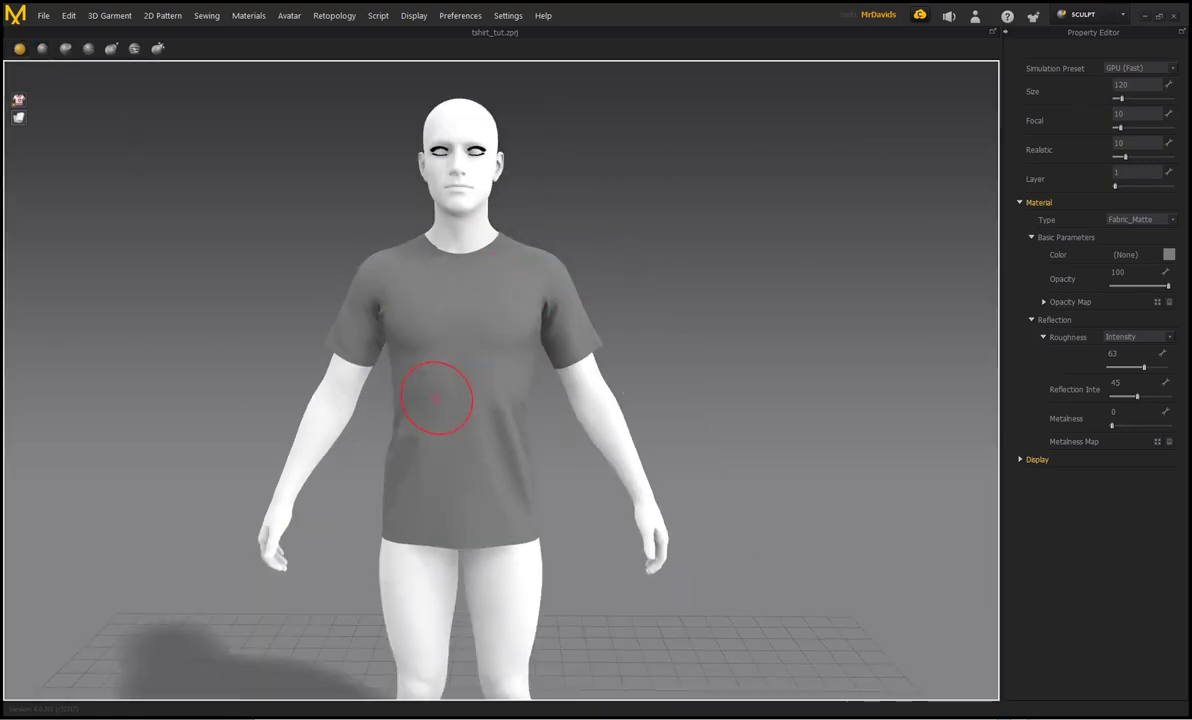
scroll(437, 398, "up", 1)
left_click_drag(1117, 104, 1131, 103)
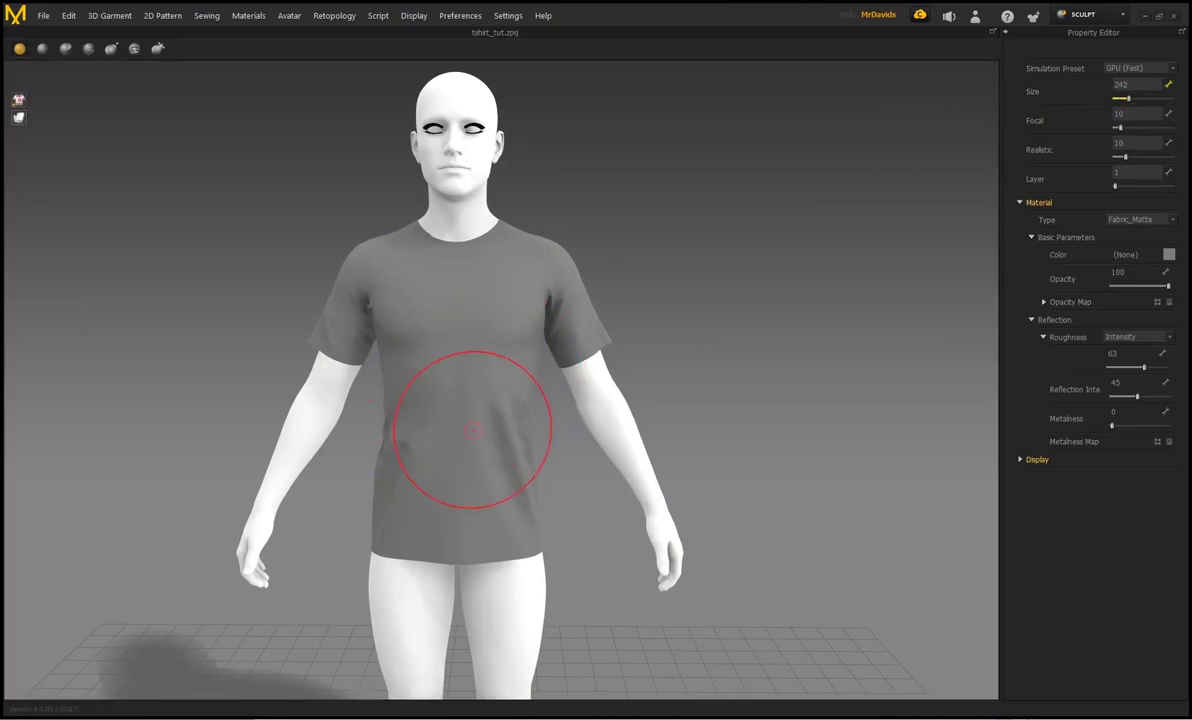
left_click_drag(418, 500, 419, 541)
left_click_drag(463, 469, 470, 522)
left_click_drag(519, 471, 524, 628)
mouse_move(471, 516)
left_mouse_down()
mouse_move(471, 664)
mouse_move(441, 640)
left_mouse_up()
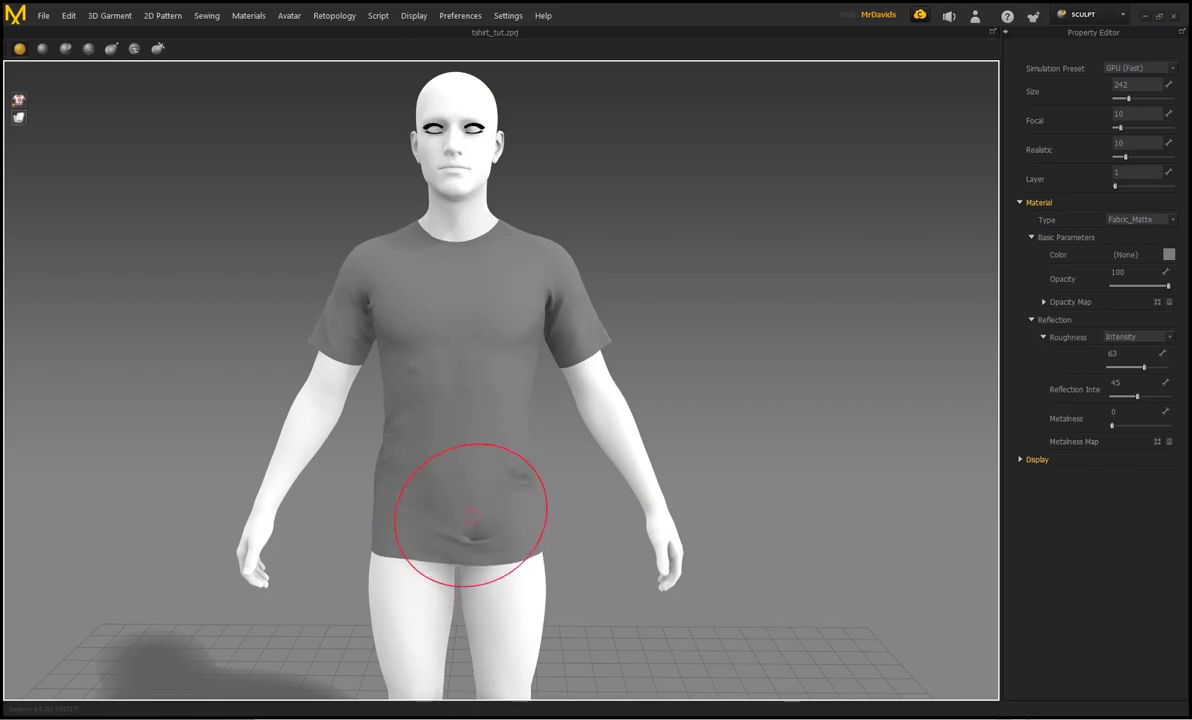
Soften the lower-front folds with the Release brush and add more wrinkles around the waist and hem with the Wrinkle brush.
mouse_move(641, 285)
right_mouse_down()
mouse_move(723, 284)
mouse_move(513, 274)
mouse_move(678, 279)
right_mouse_up()
left_click(42, 48)
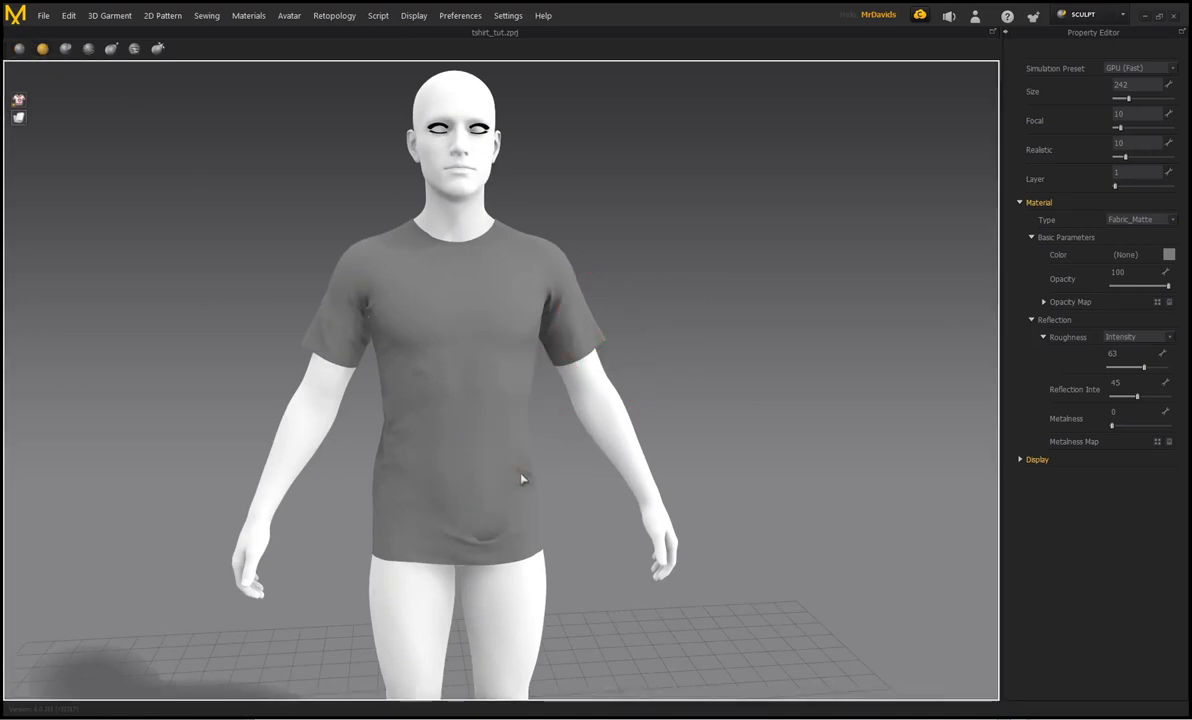
left_click(19, 48)
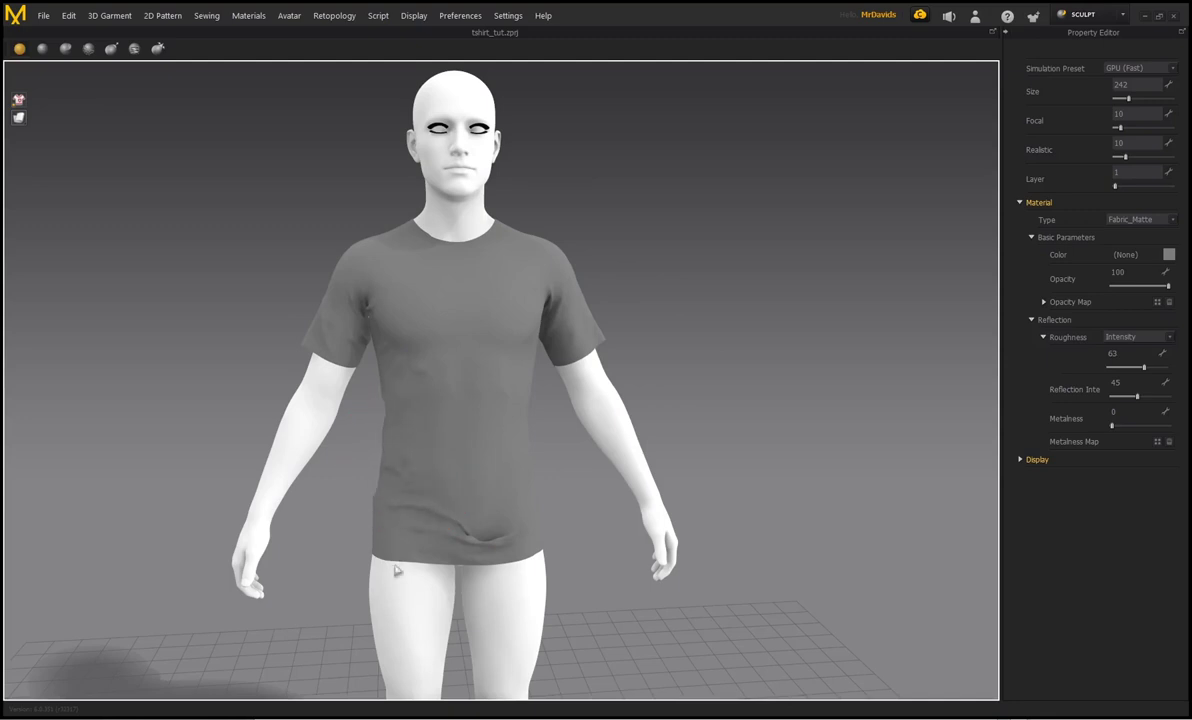
right_click_drag(646, 198, 622, 197)
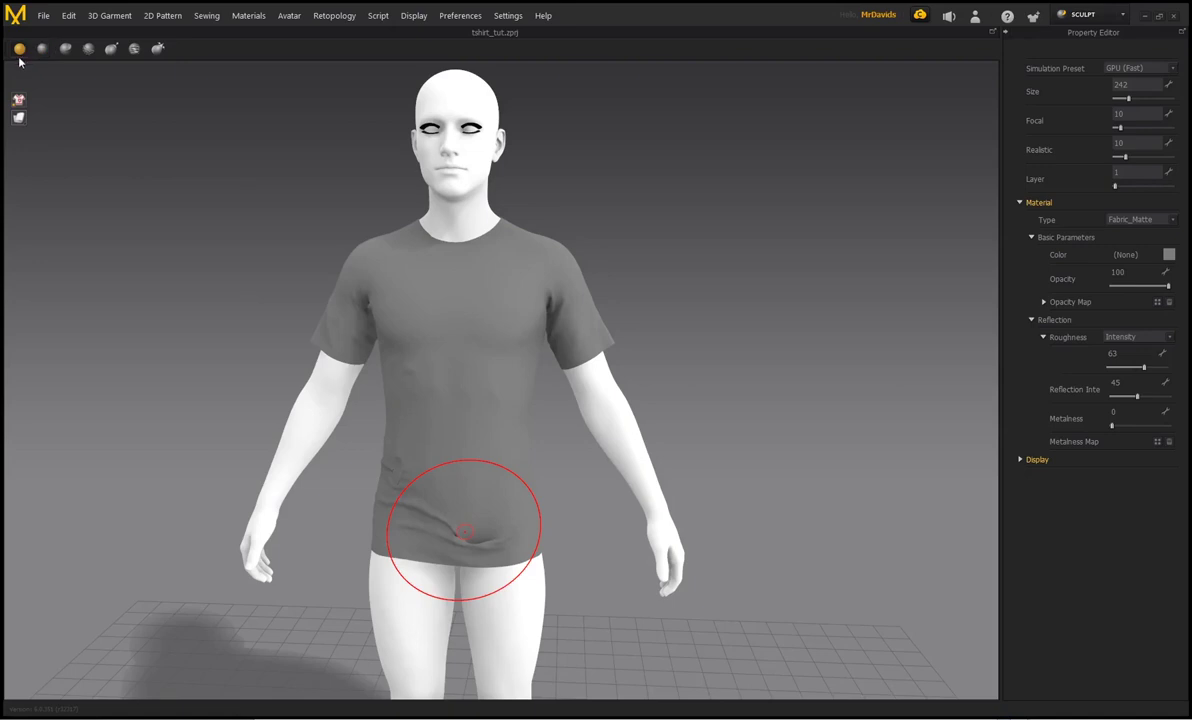
right_click_drag(261, 205, 305, 202)
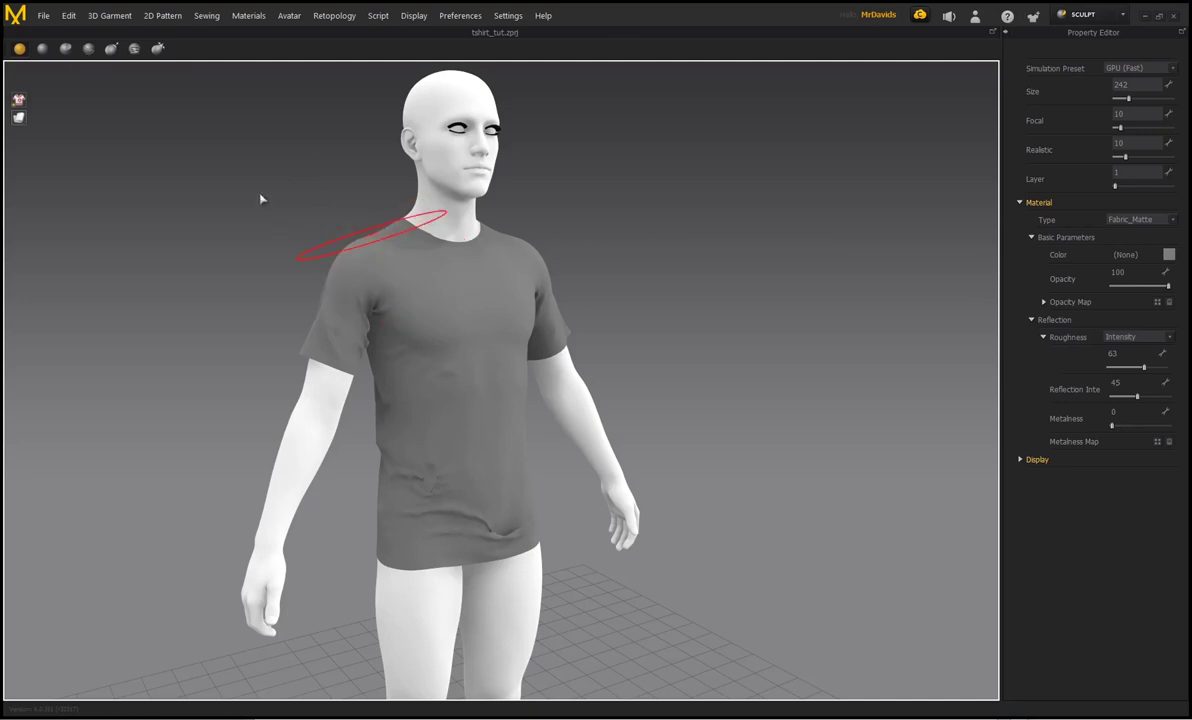
right_click_drag(598, 172, 470, 176)
mouse_move(205, 149)
right_mouse_down()
mouse_move(250, 150)
mouse_move(315, 176)
right_mouse_up()
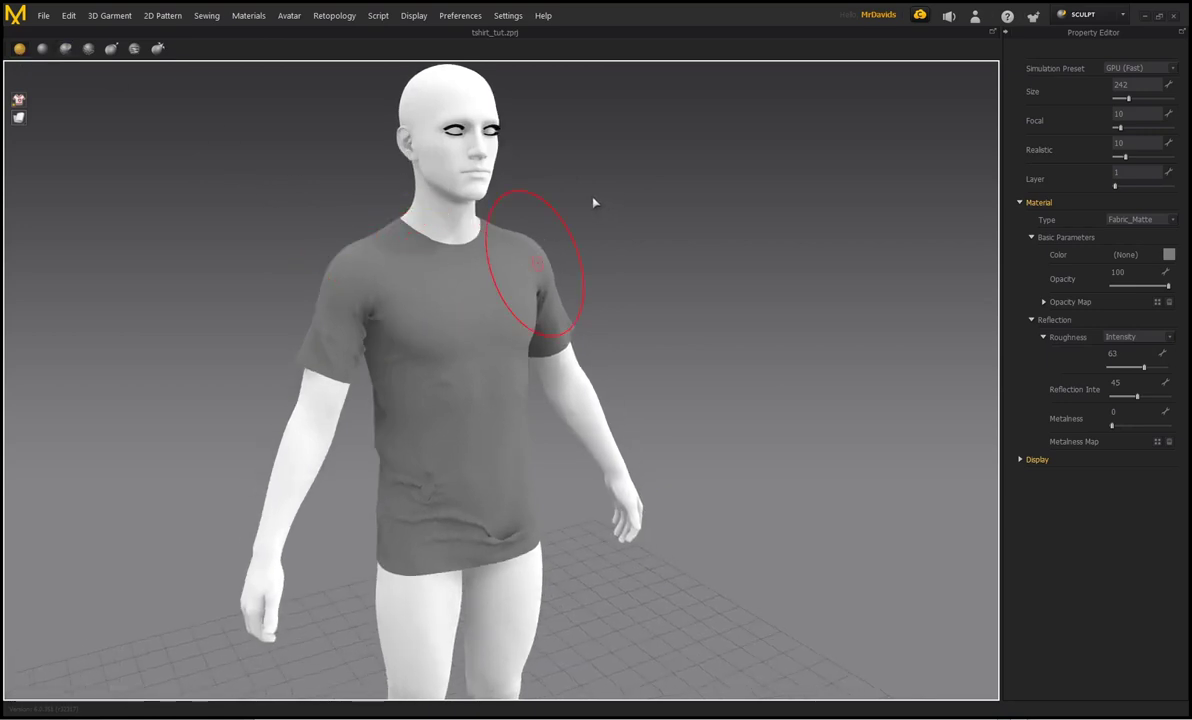
right_click_drag(601, 202, 525, 204)
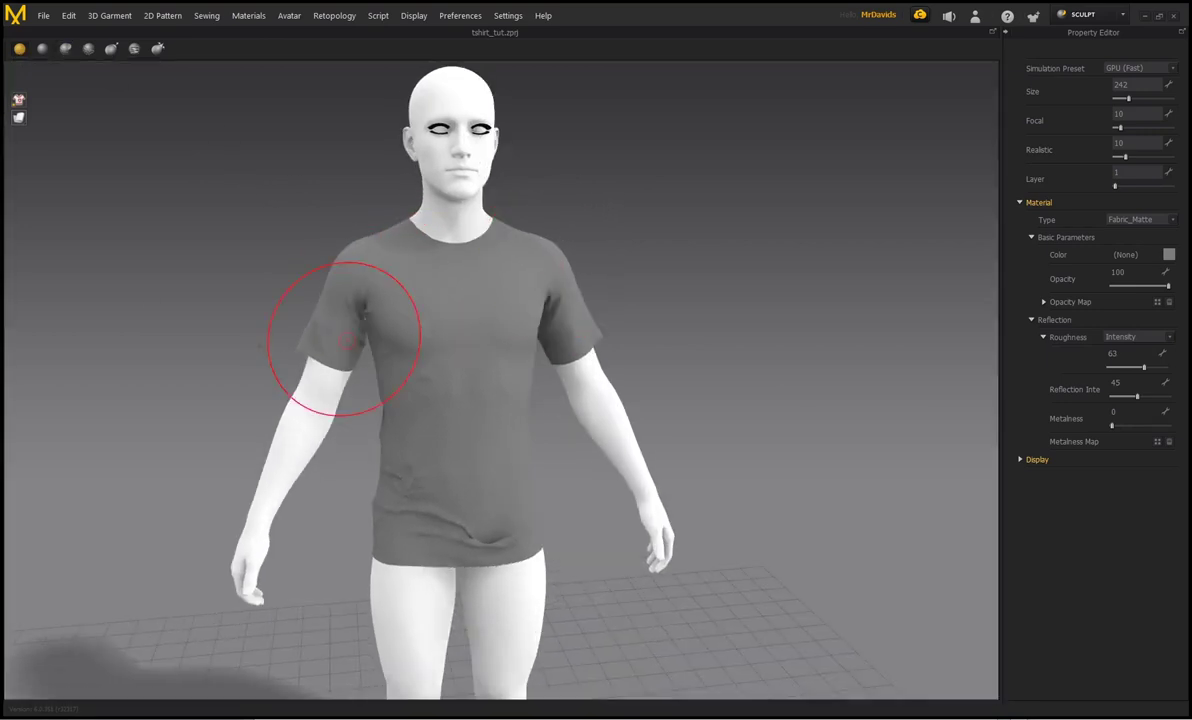
Switch to the Simulation workspace and inspect the sculpted T-shirt on the avatar from several angles.
left_click(1123, 14)
left_click(1098, 37)
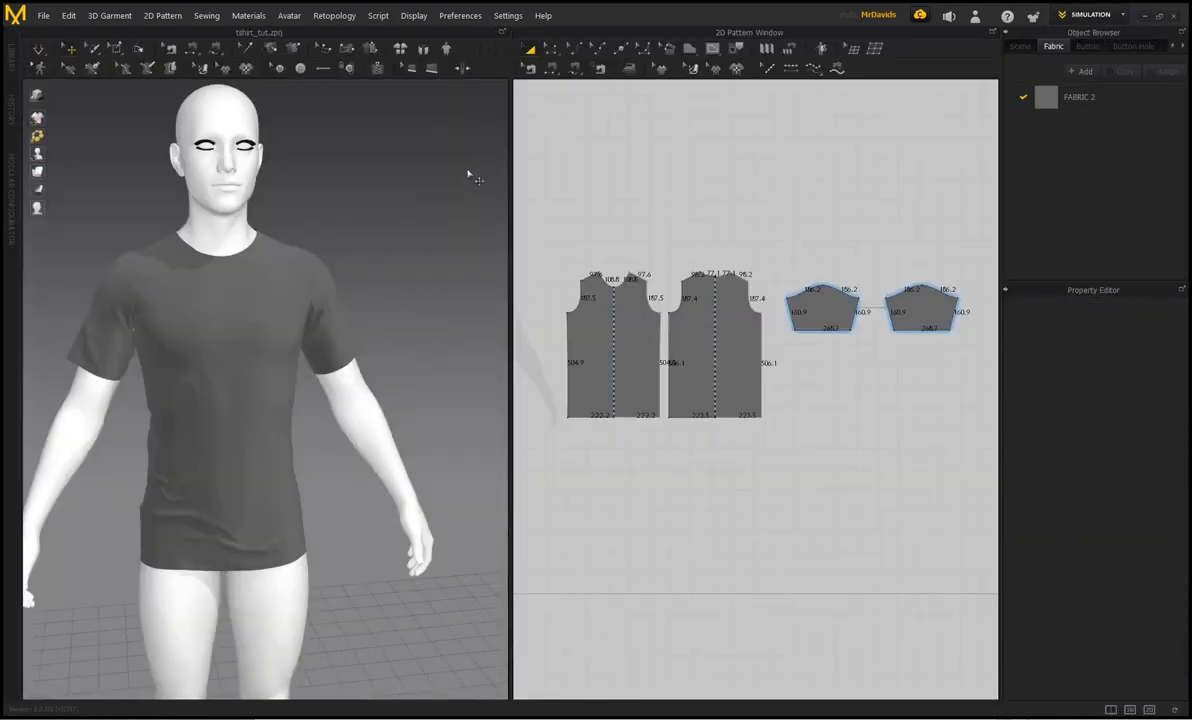
right_click_drag(364, 147, 303, 143)
middle_click_drag(316, 205, 371, 181)
right_click_drag(371, 181, 326, 154)
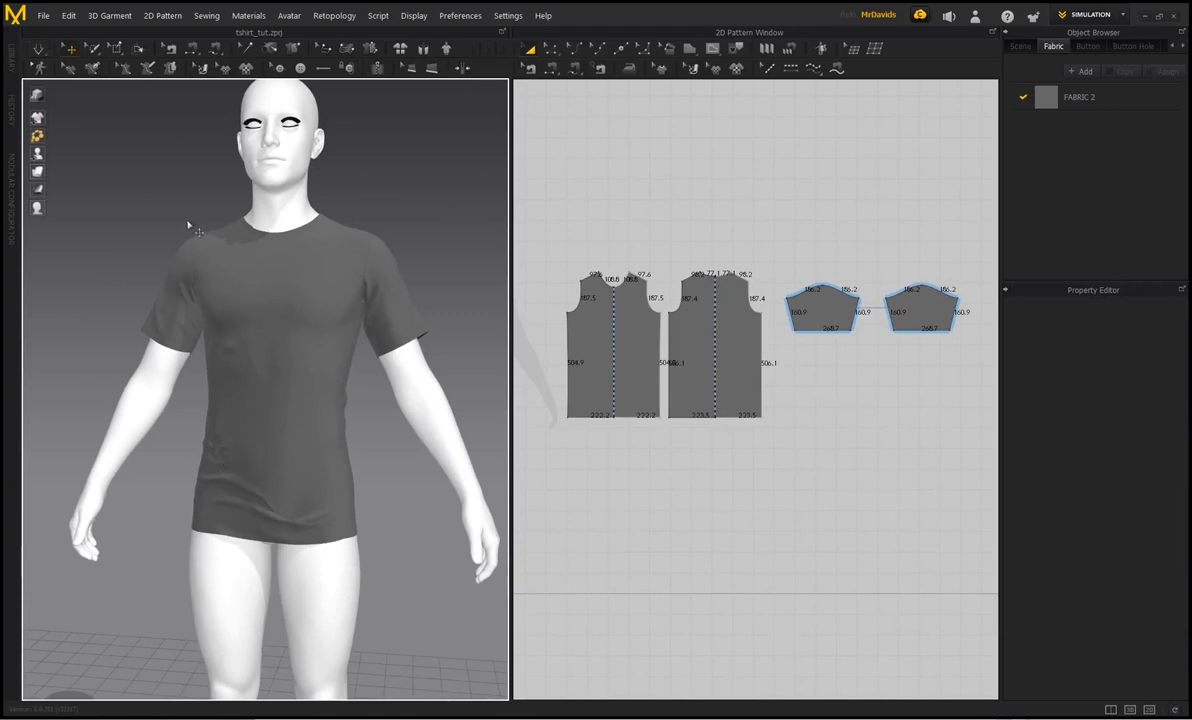
right_click_drag(208, 234, 210, 198)
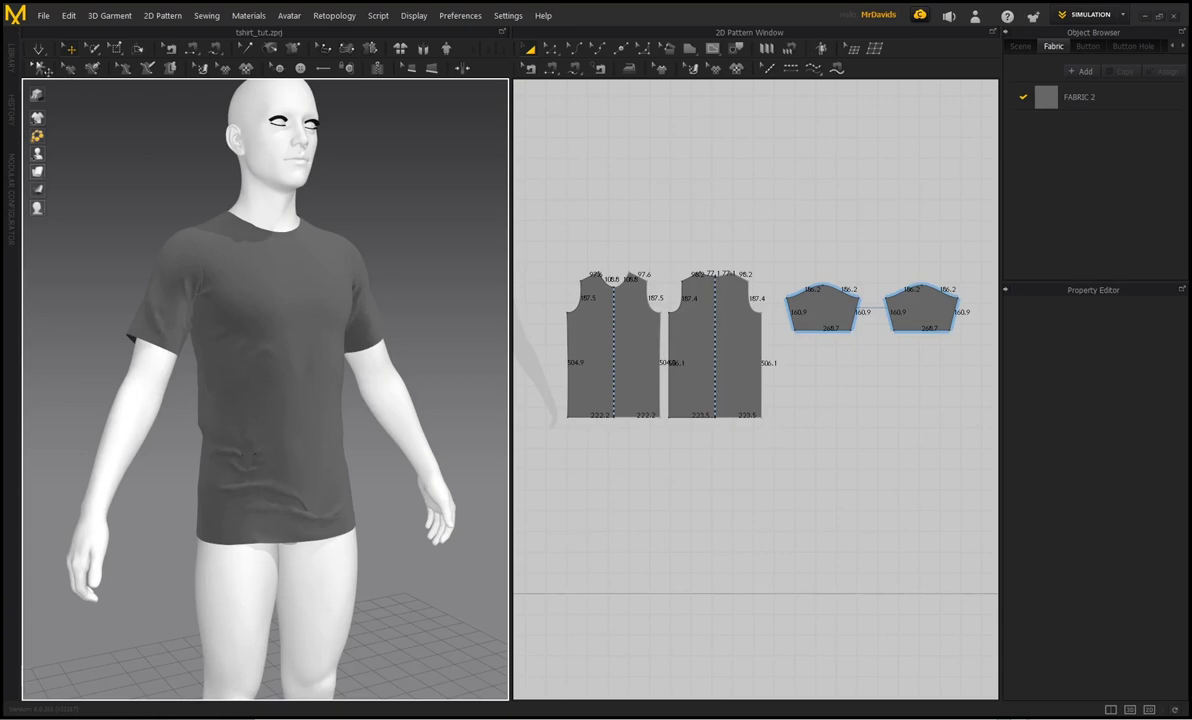
Simulate the sculpted T-shirt to relax its wrinkles, and stop the simulation.
key("space")
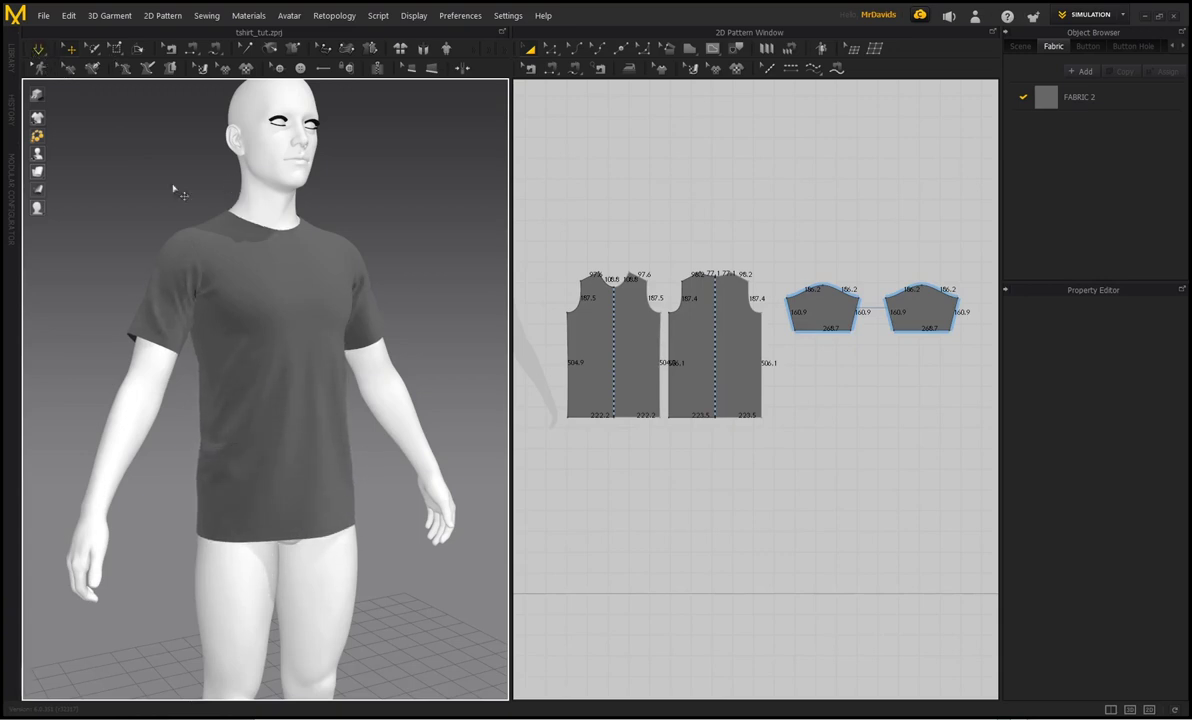
left_click(38, 52)
right_click_drag(162, 142, 171, 170)
middle_click_drag(171, 170, 152, 177)
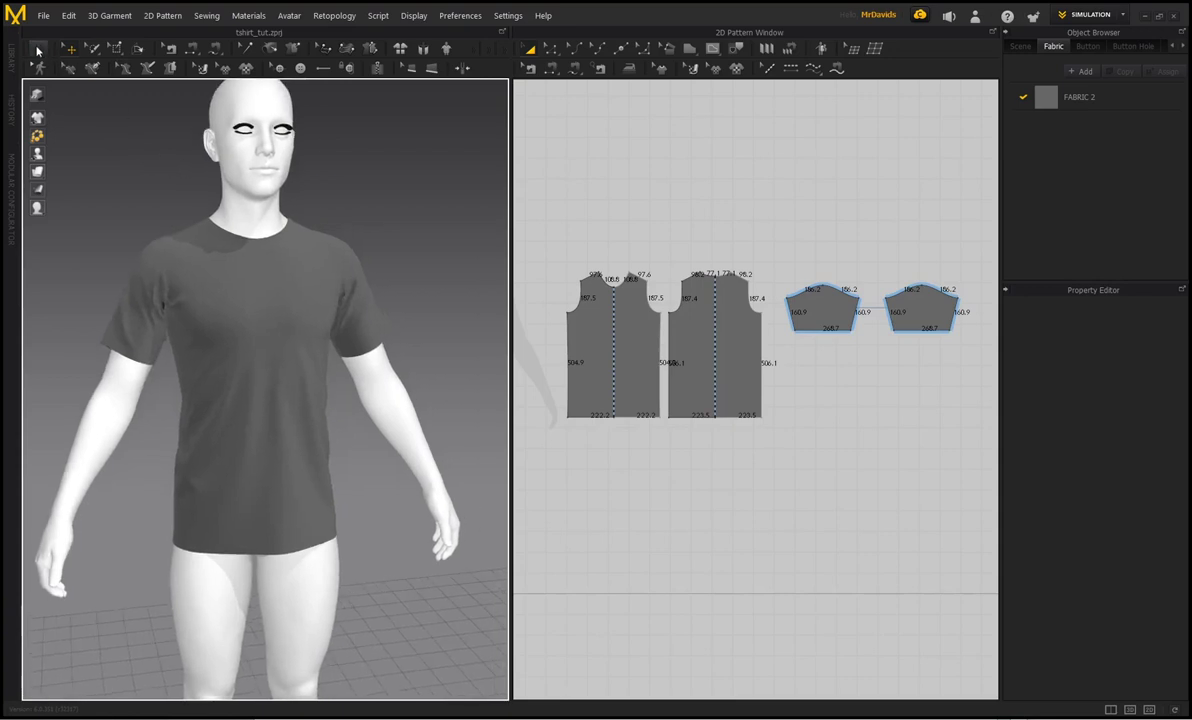
Create an under layer clone of all the T-shirt patterns and place it directly below the originals in the 2D pattern view.
right_click_drag(162, 151, 141, 152)
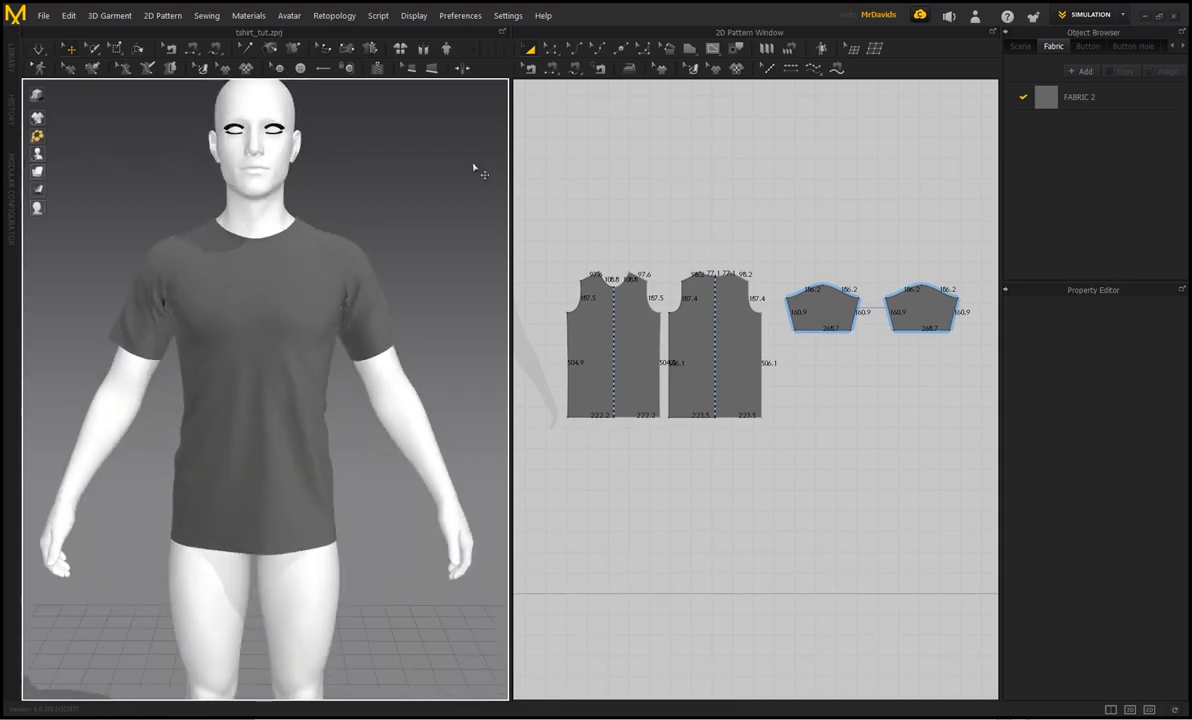
mouse_move(341, 151)
right_mouse_down()
mouse_move(377, 164)
mouse_move(341, 164)
right_mouse_up()
middle_click_drag(319, 195, 317, 207)
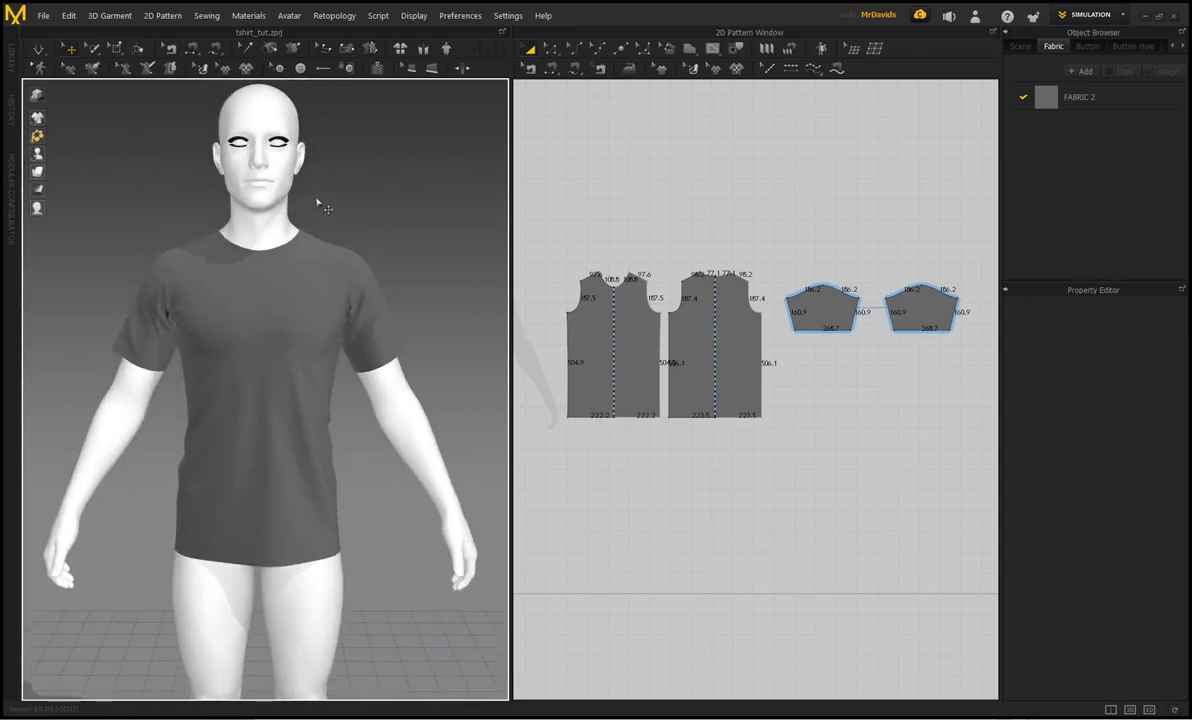
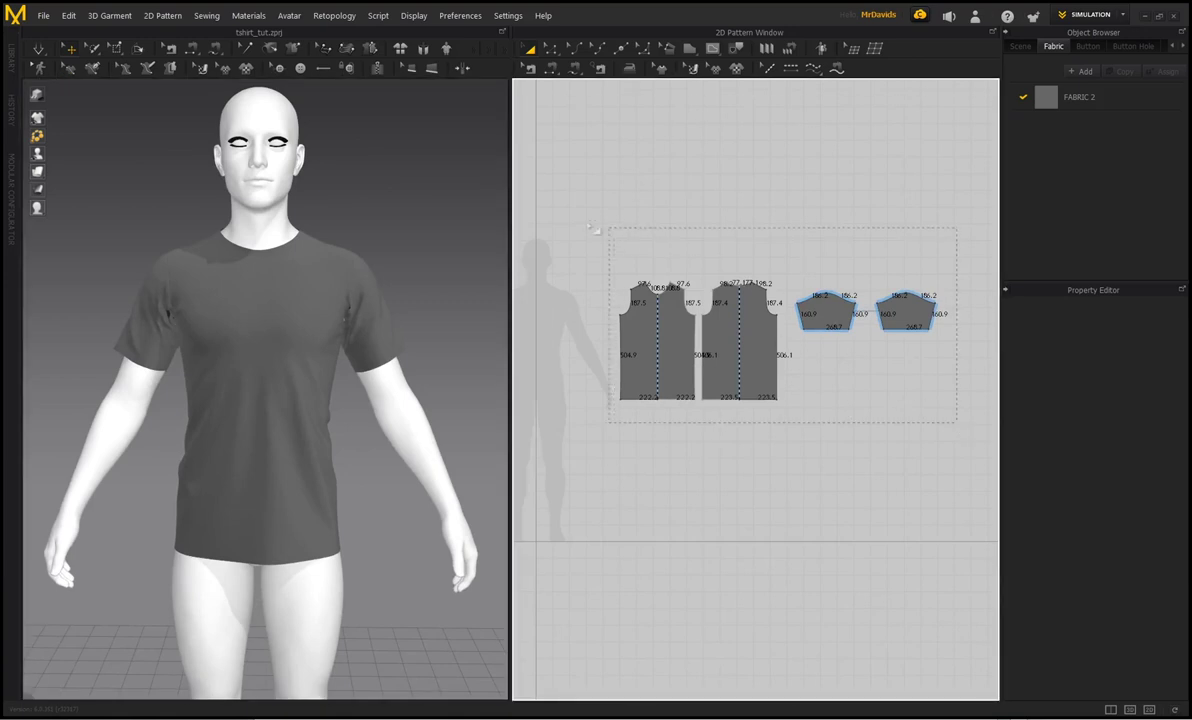
right_click(640, 323)
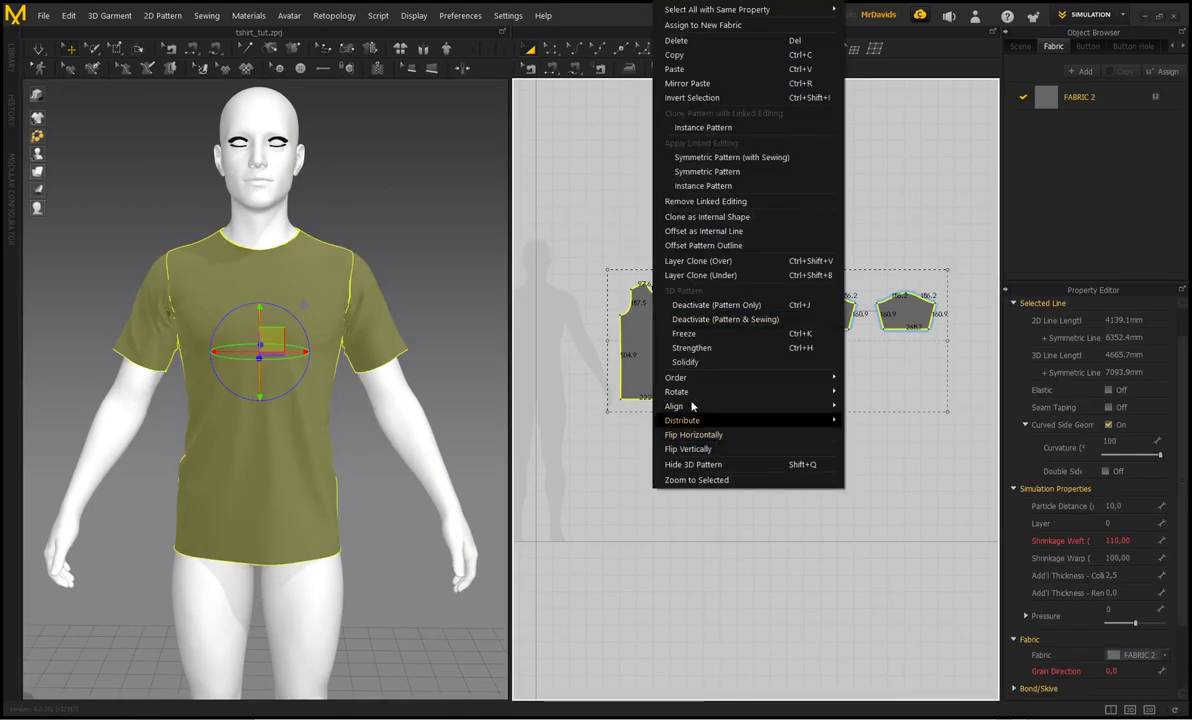
left_click(686, 275)
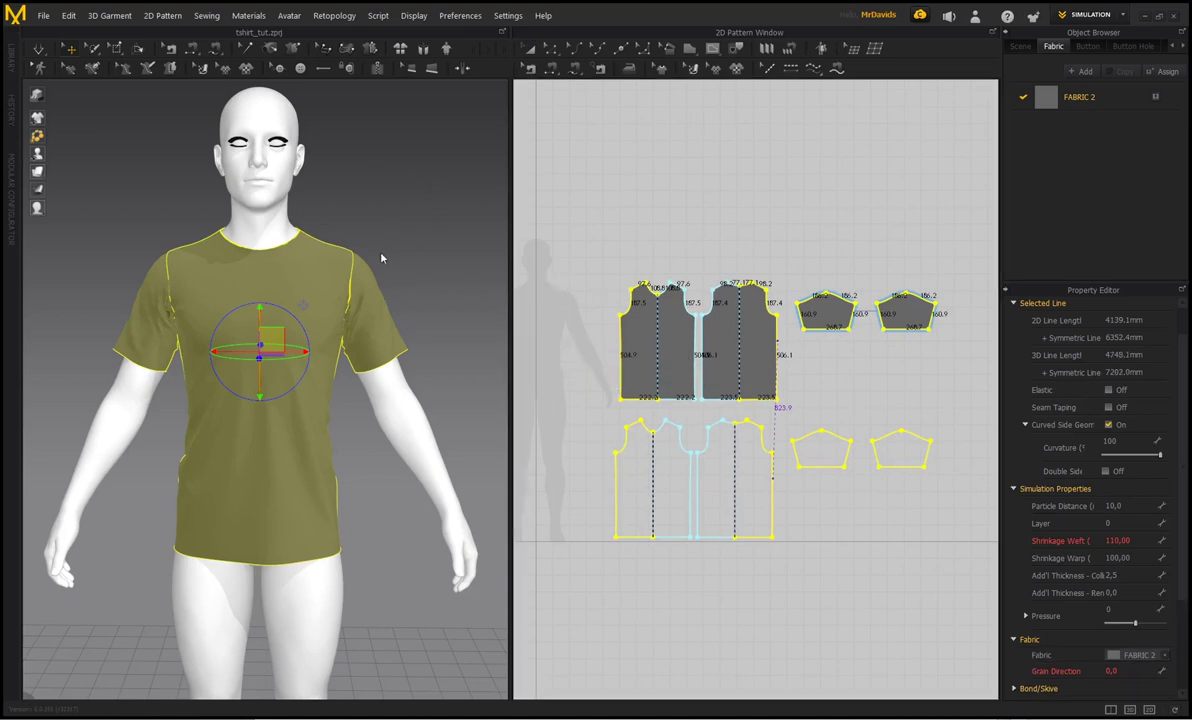
left_click(626, 424)
right_click_drag(394, 234, 355, 248)
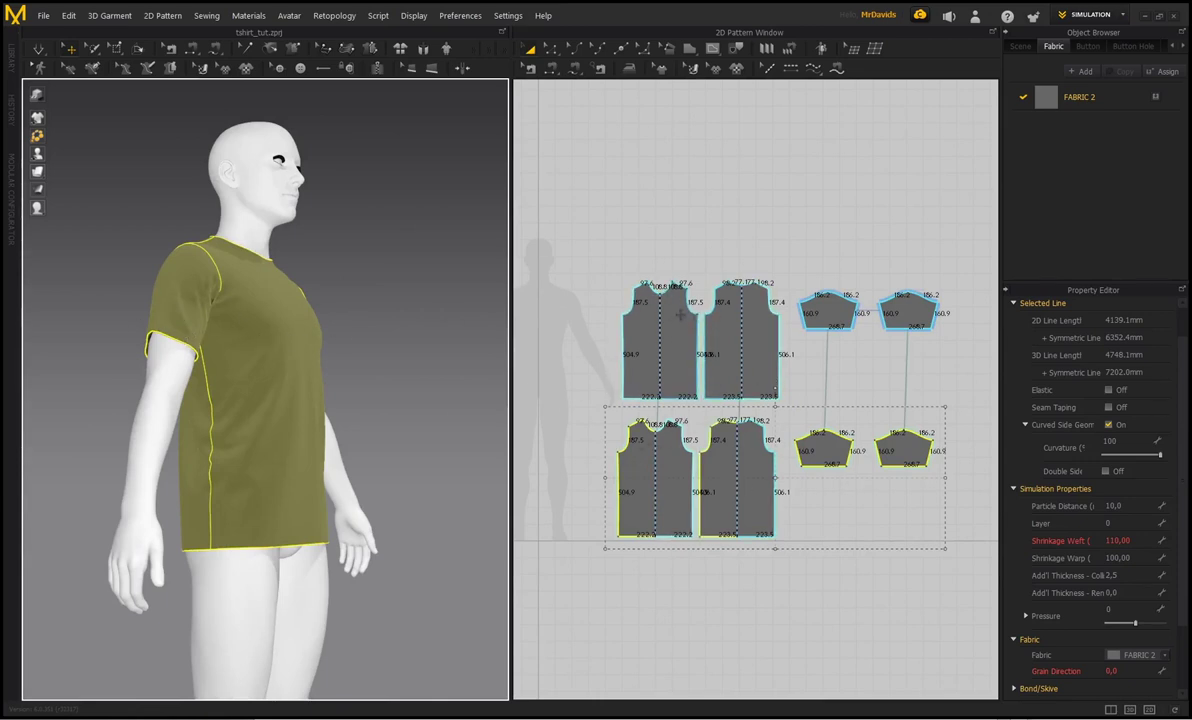
Set the simulation layer of the cloned T-shirt patterns to 1 and clear the pattern selection.
left_click(1115, 523)
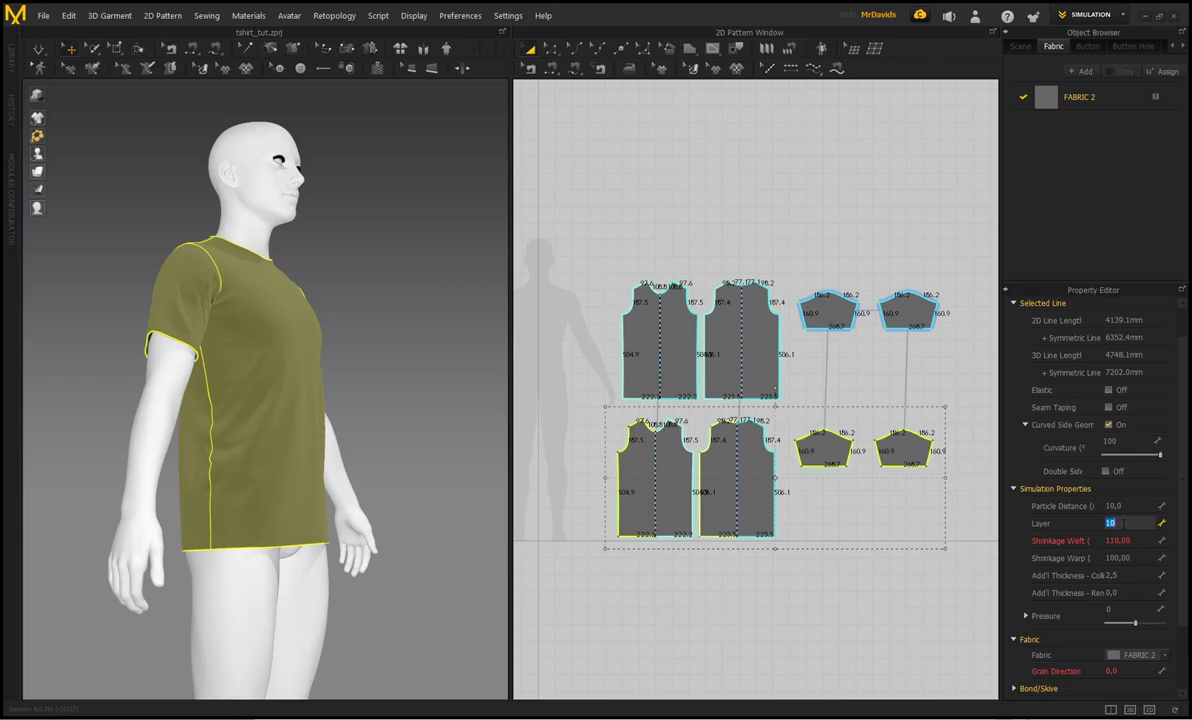
type("1")
key("Return")
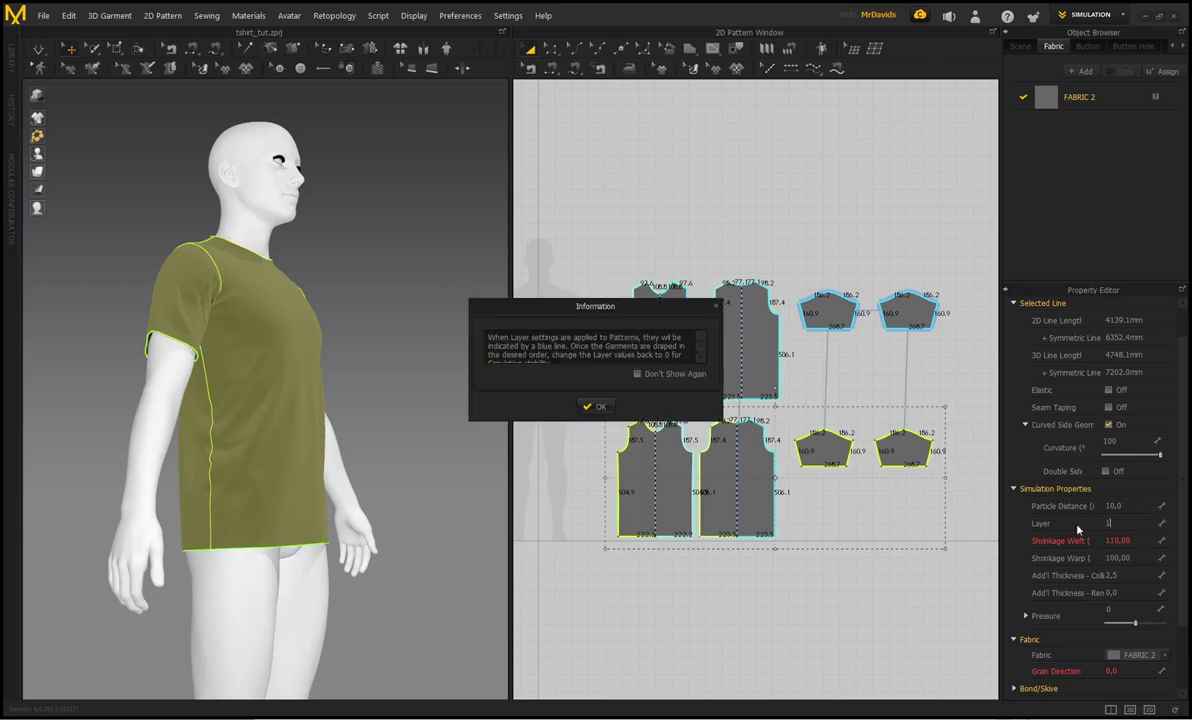
left_click(589, 404)
left_click(670, 322)
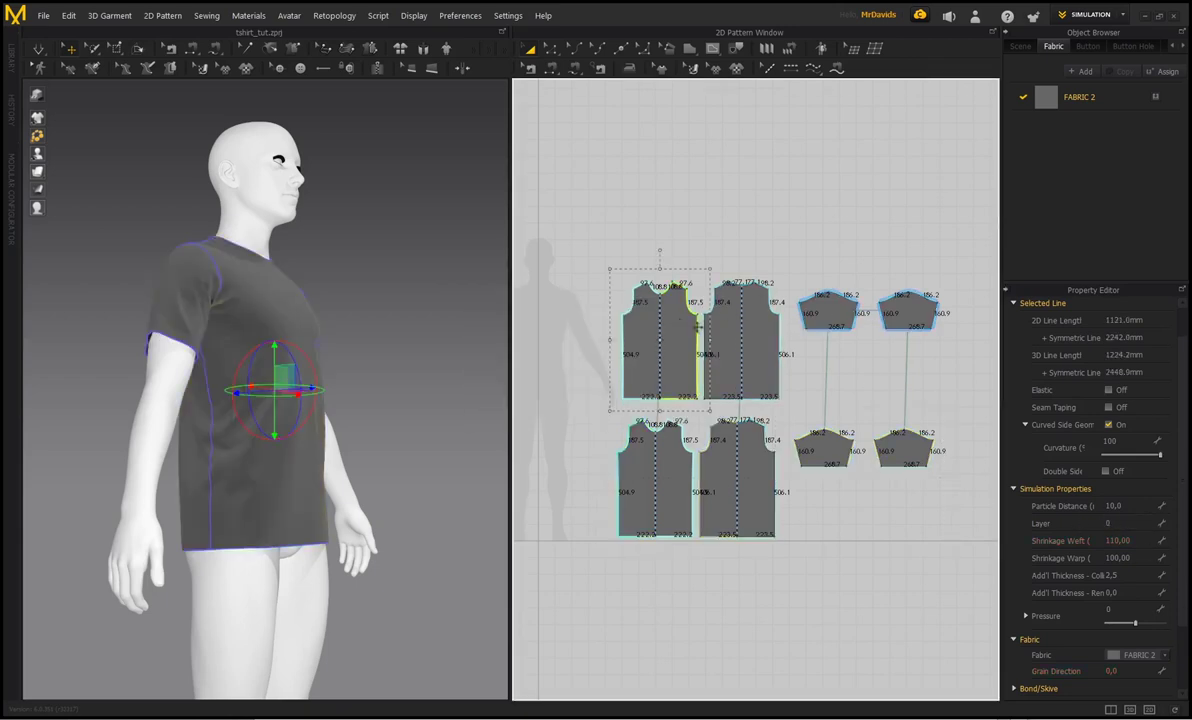
left_click(716, 323)
left_click_drag(593, 246, 956, 339)
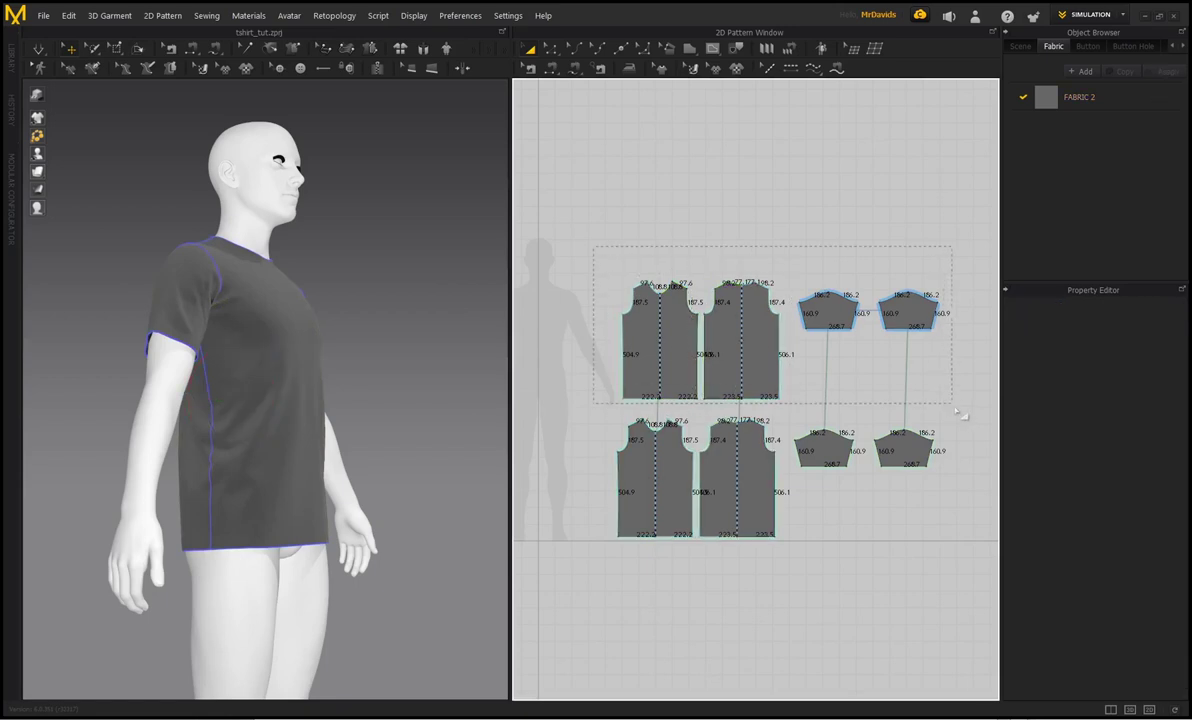
left_click_drag(955, 408, 957, 411)
left_click(786, 198)
Switch to the Sculpt workspace and ready the Wrinkle brush at size 242 for the T-shirt's lower front.
left_click(1119, 14)
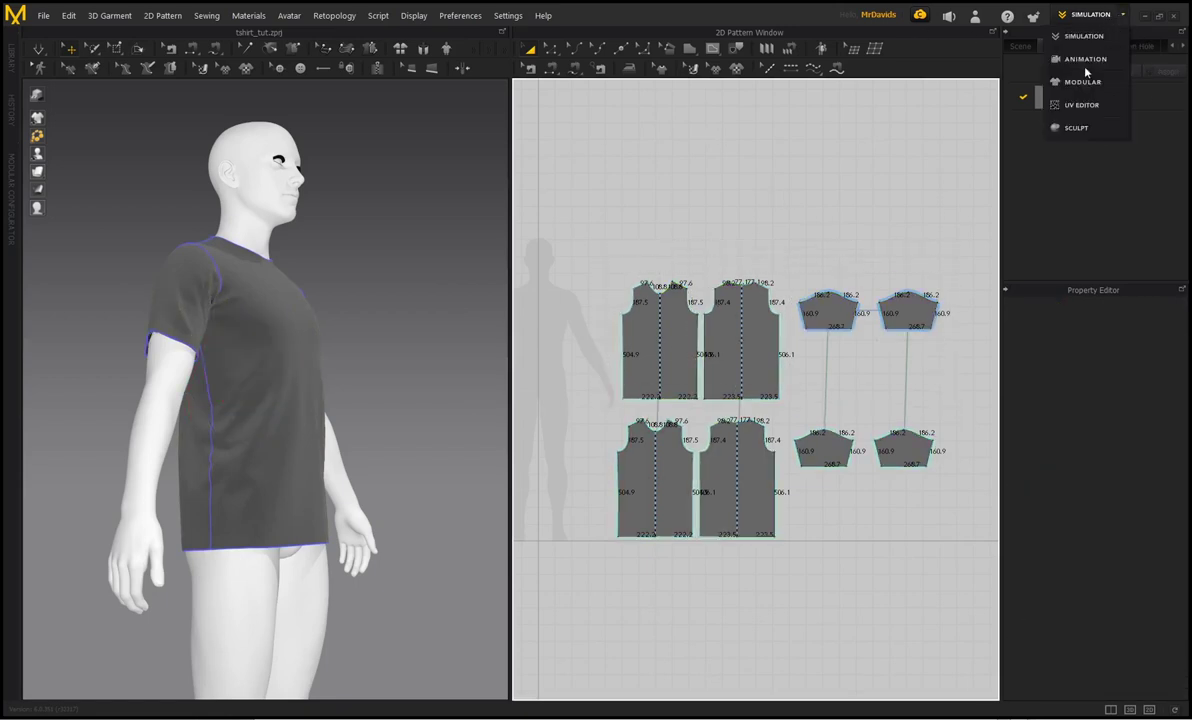
left_click(1076, 128)
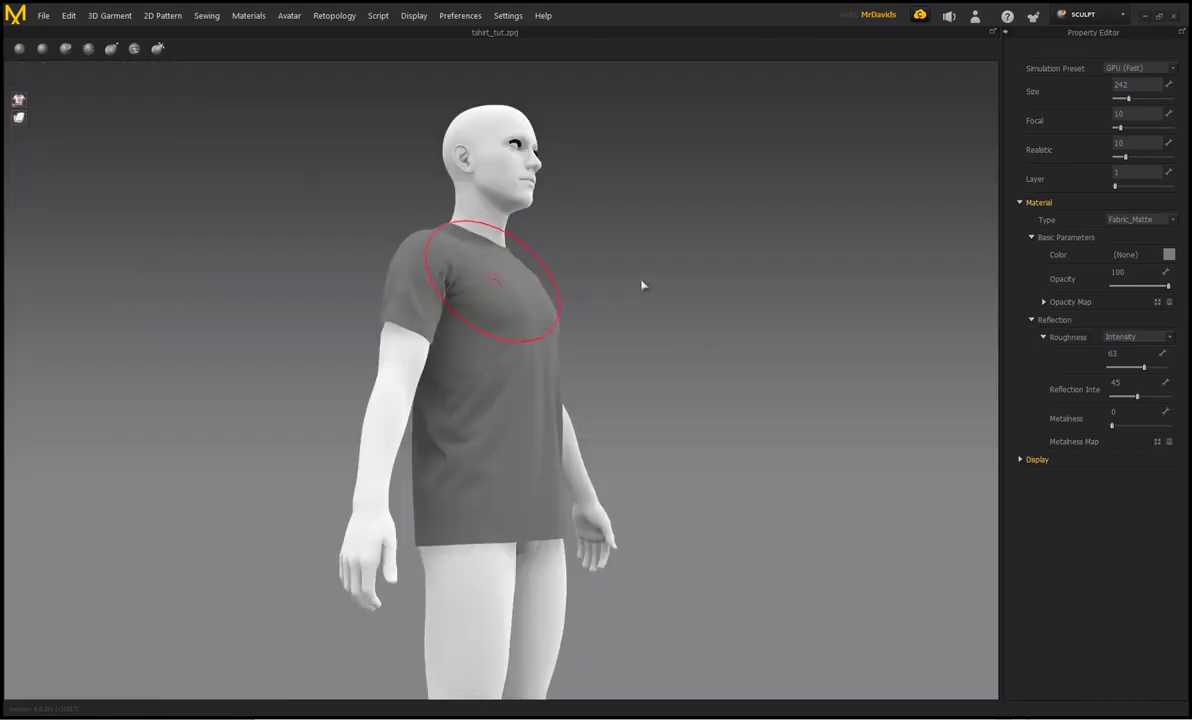
scroll(680, 265, "up", 5)
mouse_move(705, 257)
right_mouse_down()
mouse_move(708, 191)
mouse_move(689, 226)
mouse_move(705, 220)
right_mouse_up()
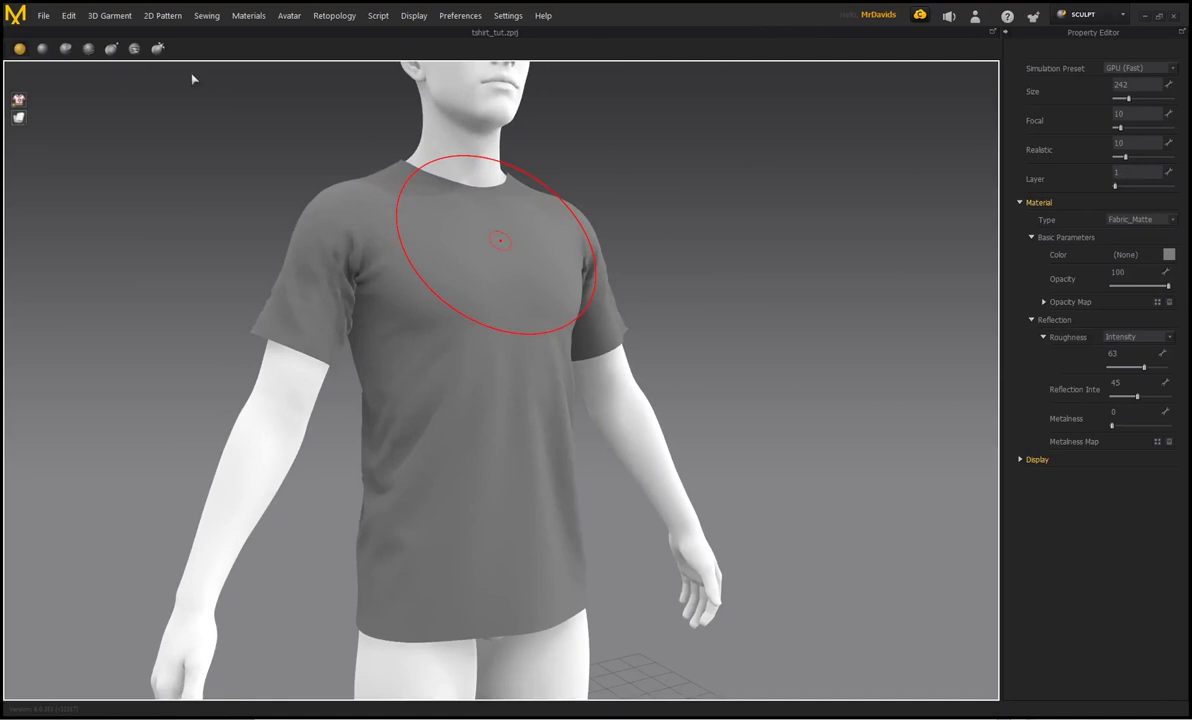
right_click_drag(753, 285, 168, 213)
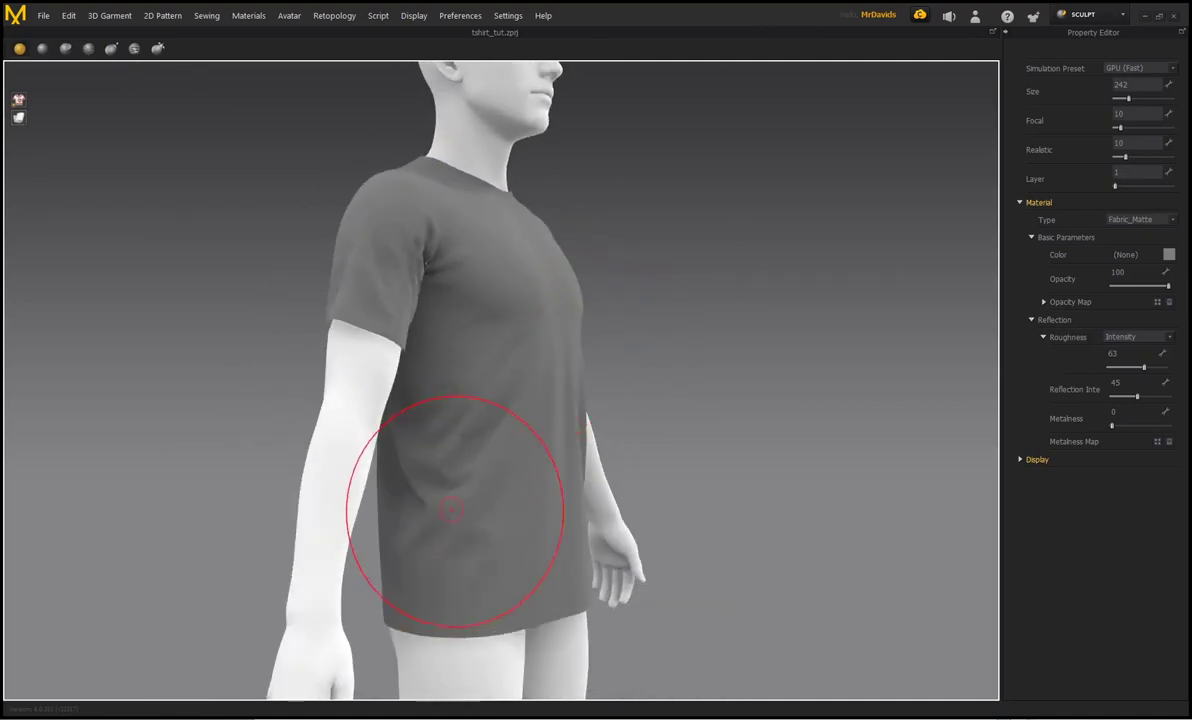
Try a Wrinkle brush stroke on layer 1 across the T-shirt's lower front, and undo it.
mouse_move(581, 555)
left_mouse_down()
mouse_move(692, 540)
mouse_move(880, 567)
left_mouse_up()
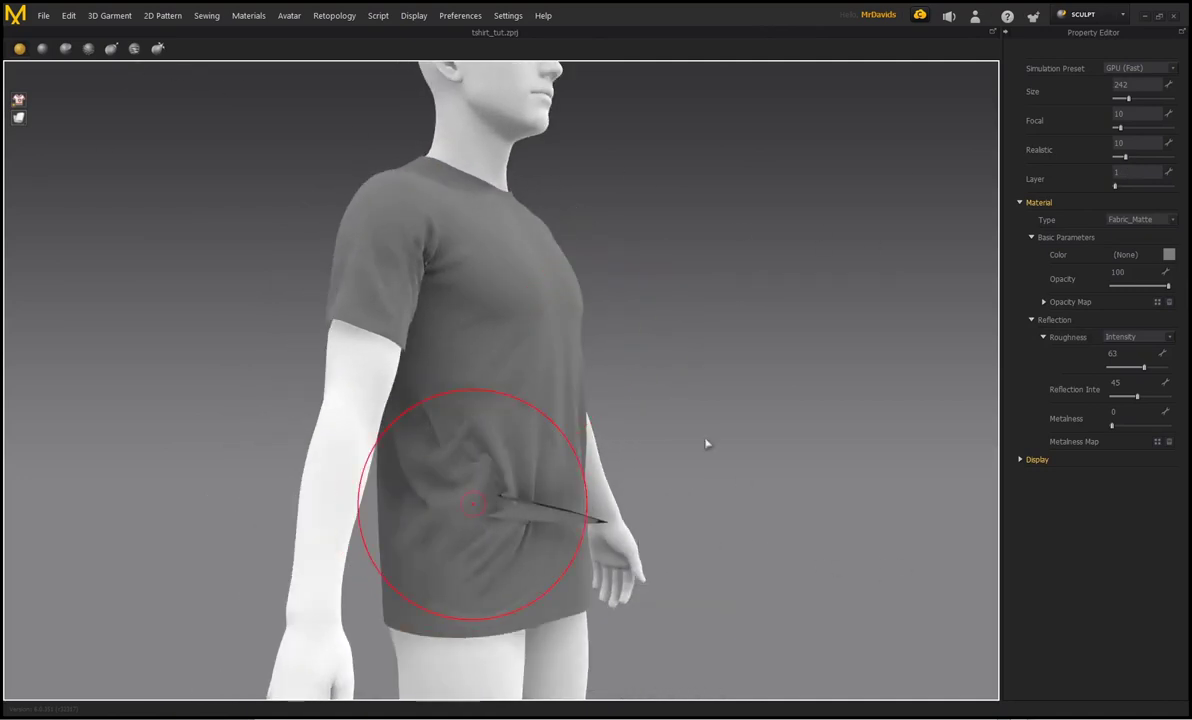
mouse_move(712, 405)
right_mouse_down()
mouse_move(746, 380)
mouse_move(700, 390)
mouse_move(715, 400)
mouse_move(670, 374)
mouse_move(700, 350)
right_mouse_up()
key("ctrl+z")
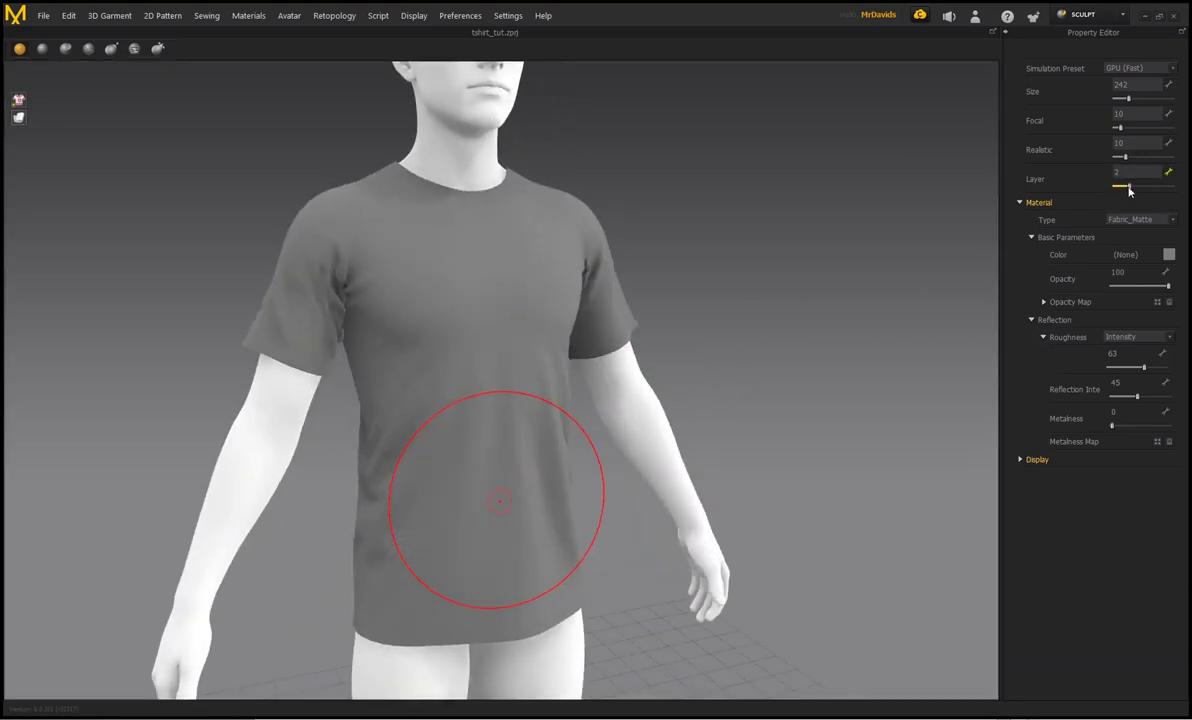
Set the brush layer to 2, sculpt wrinkles into the T-shirt's lower front and inspect them from several angles.
right_click_drag(721, 234, 513, 519)
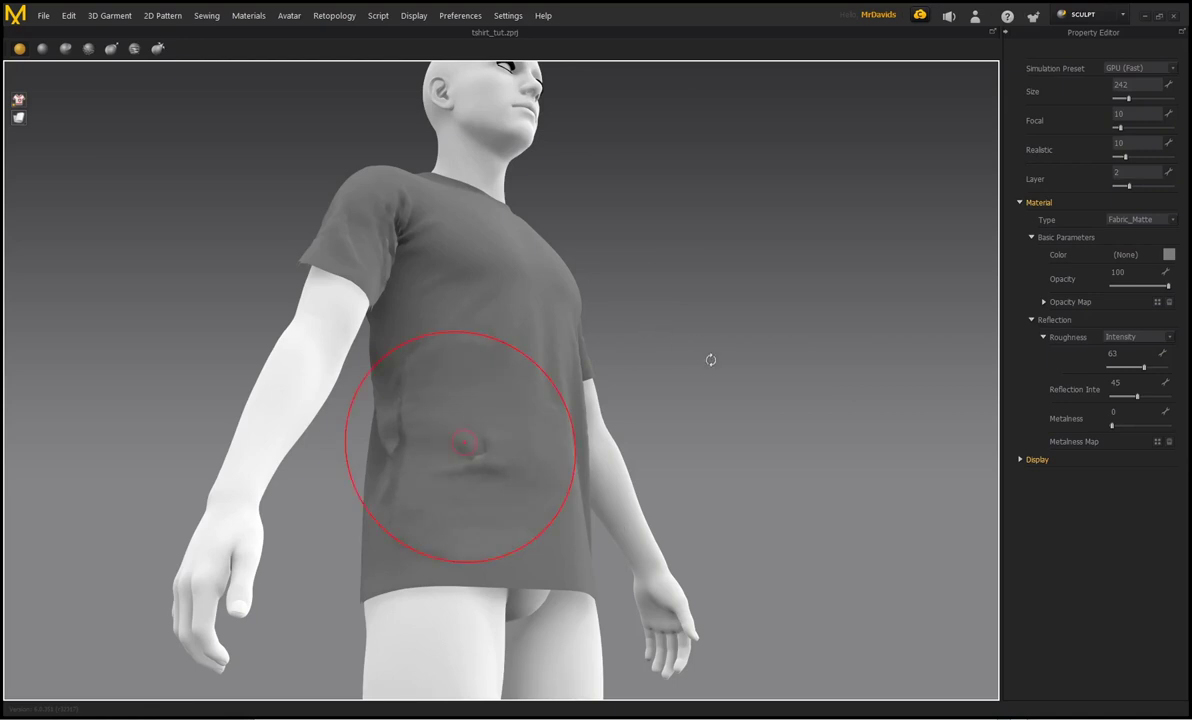
right_click_drag(708, 353, 560, 518)
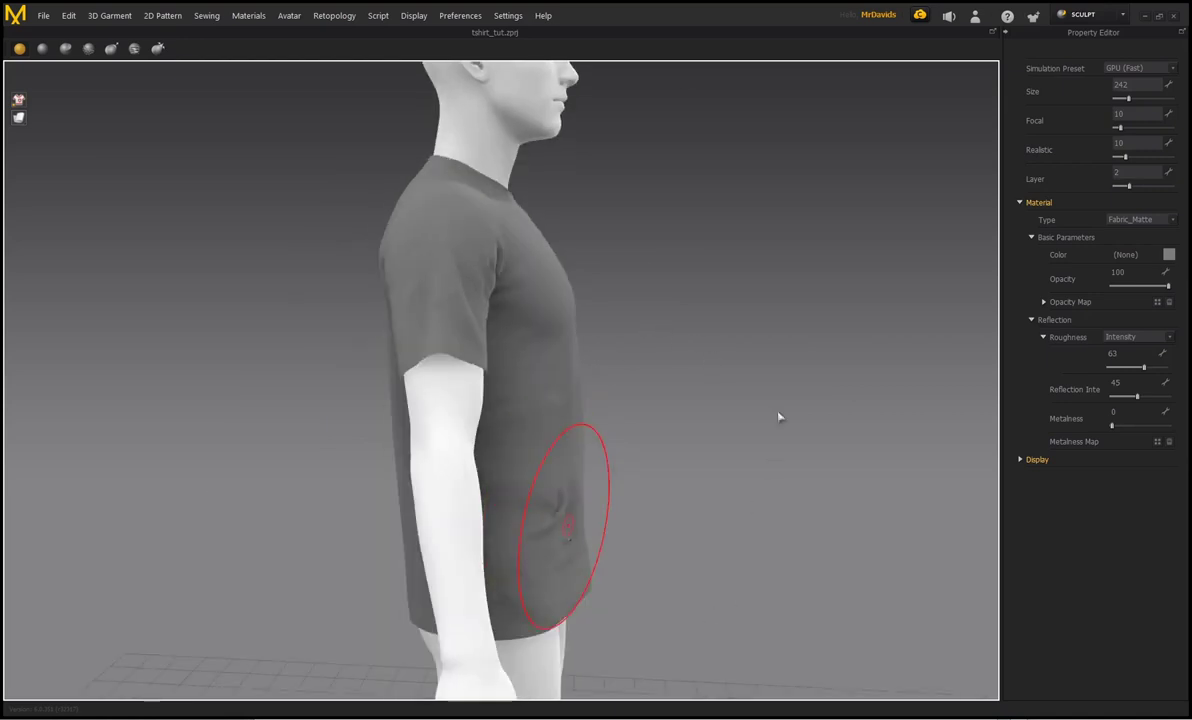
mouse_move(780, 415)
right_mouse_down()
mouse_move(660, 330)
mouse_move(580, 340)
right_mouse_up()
mouse_move(340, 535)
right_mouse_down()
mouse_move(607, 266)
mouse_move(625, 285)
right_mouse_up()
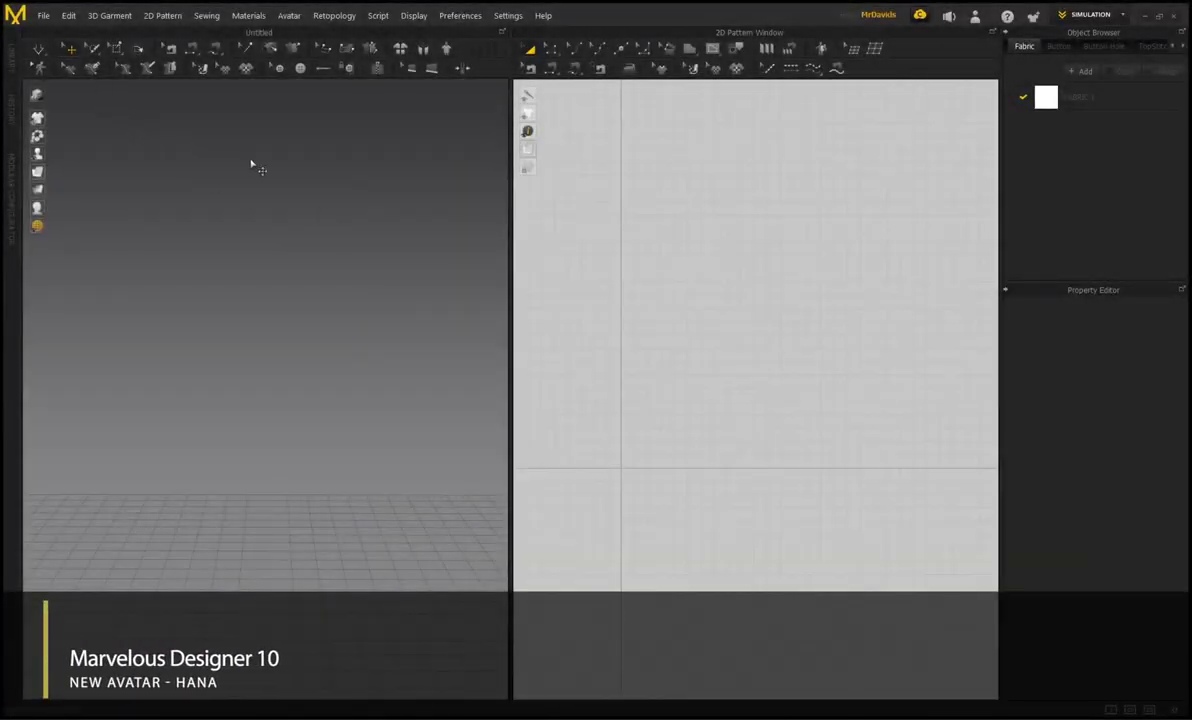
Load the Hana avatar from the Stylized folder of the avatar library.
left_click(11, 60)
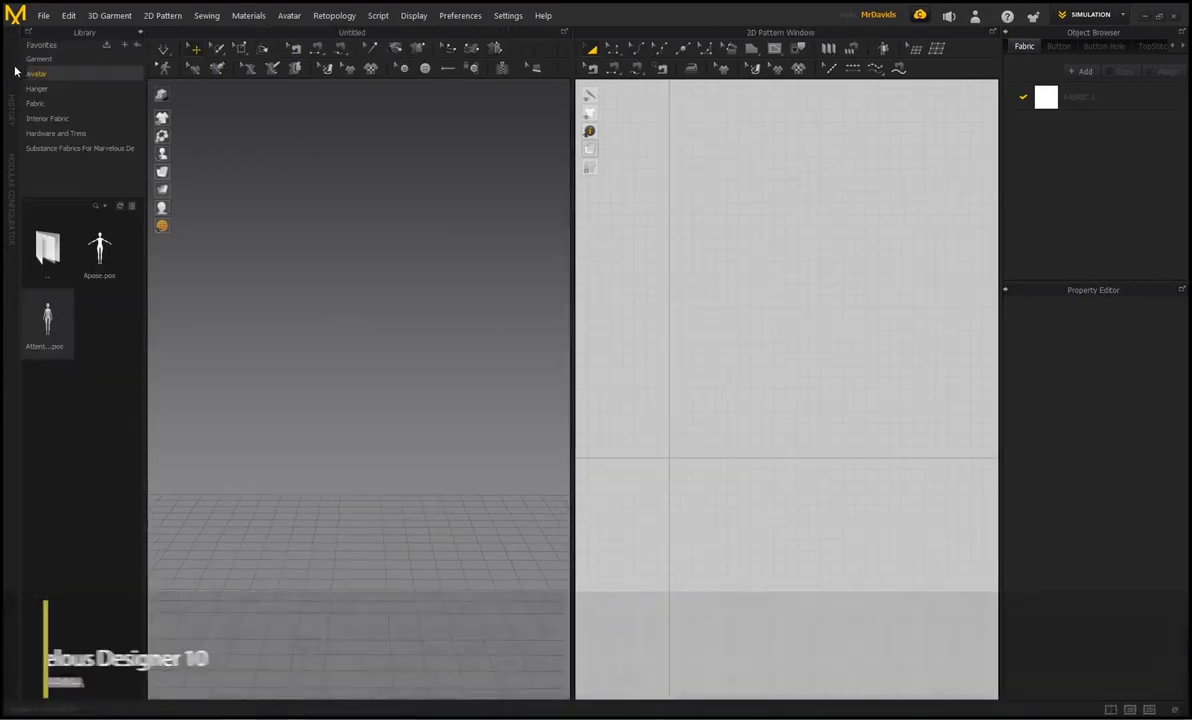
left_click(40, 76)
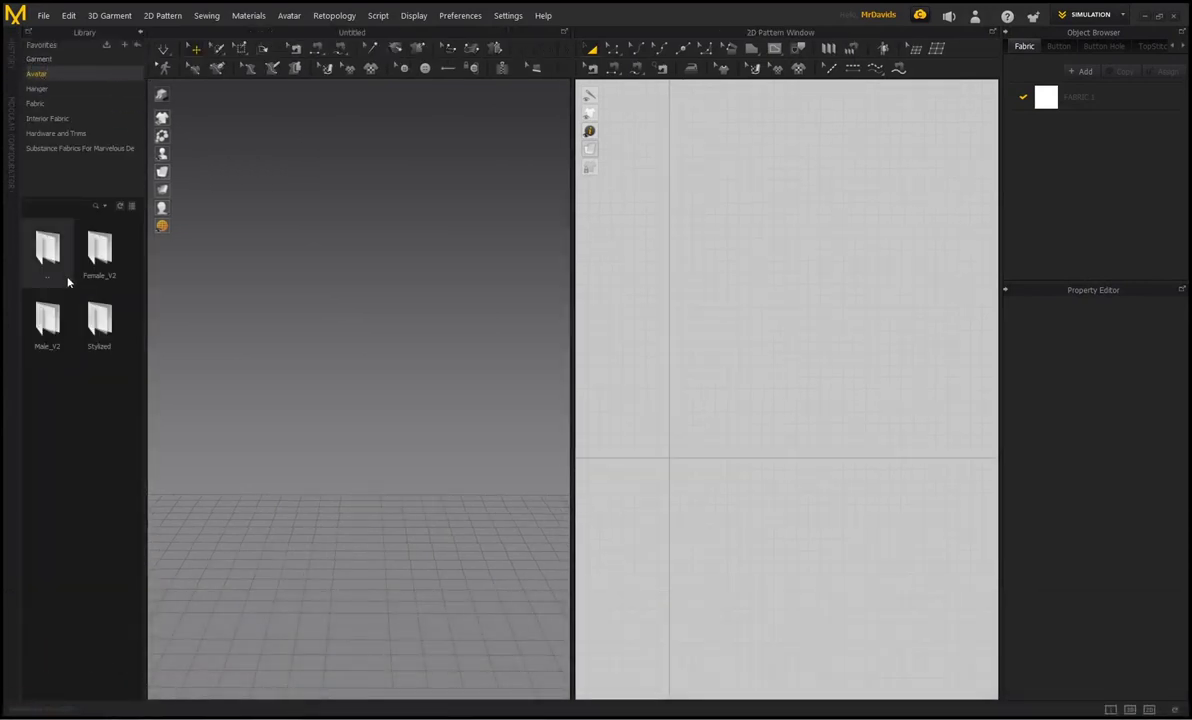
double_click(99, 322)
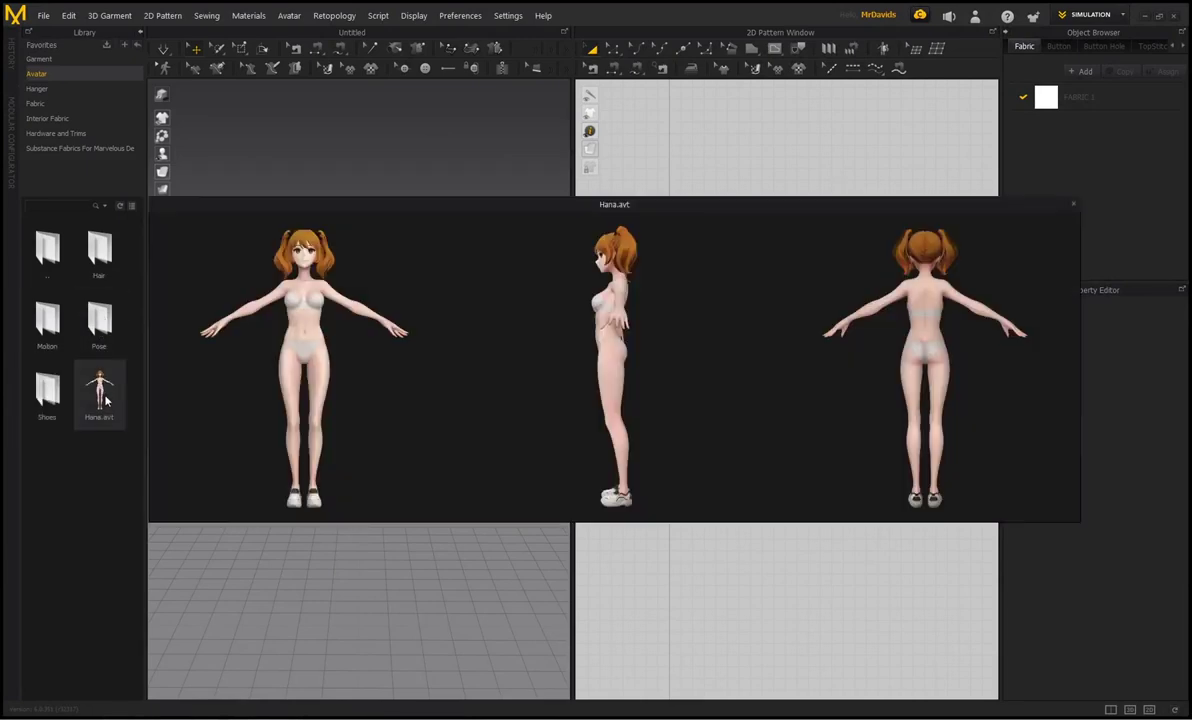
double_click(102, 398)
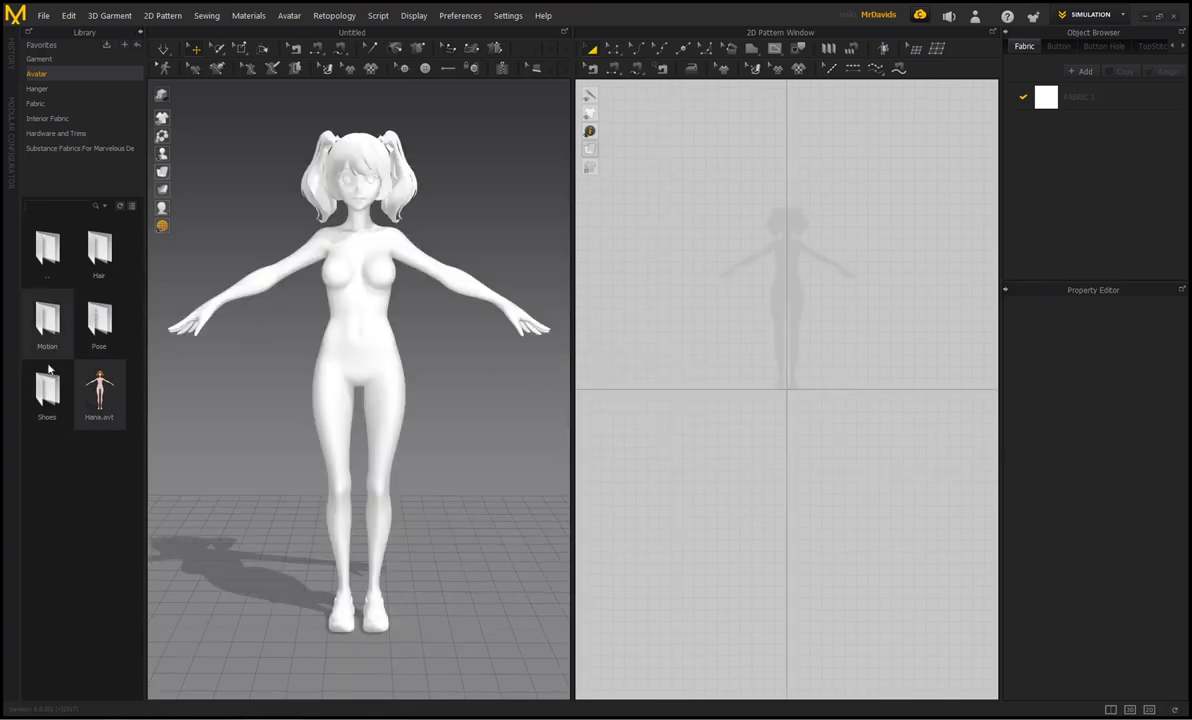
Examine the poses, shoes and hairstyles supplied in the library for the Hana avatar.
double_click(99, 318)
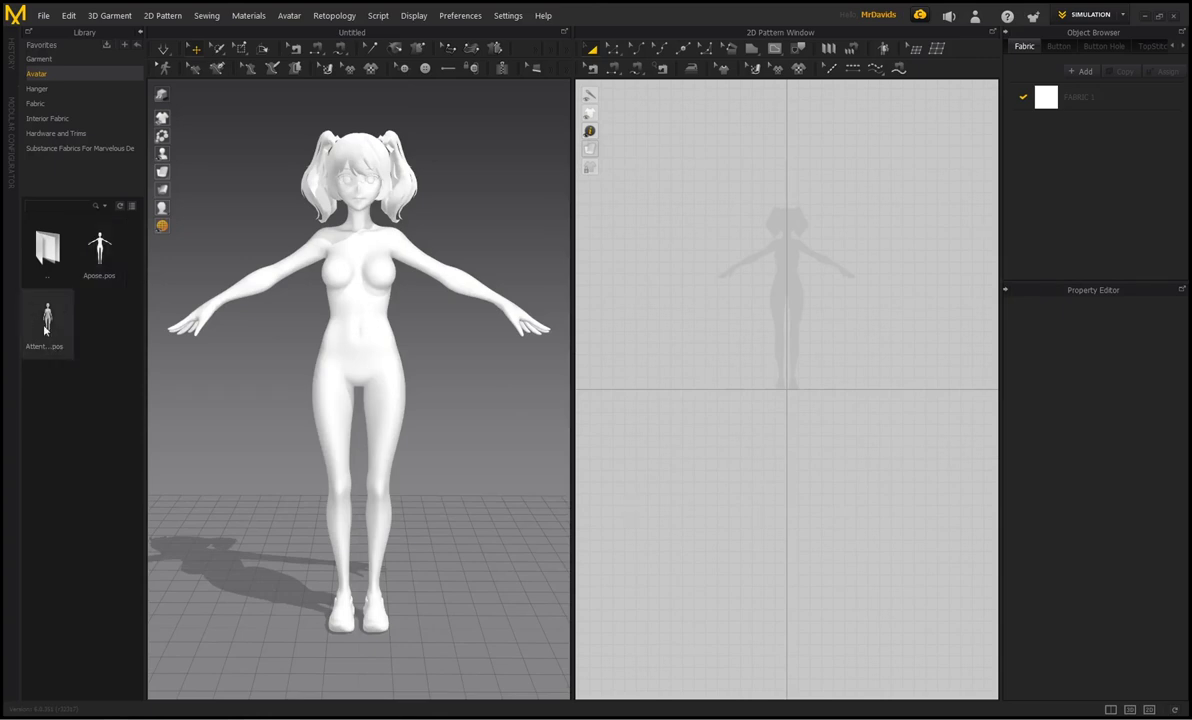
double_click(47, 248)
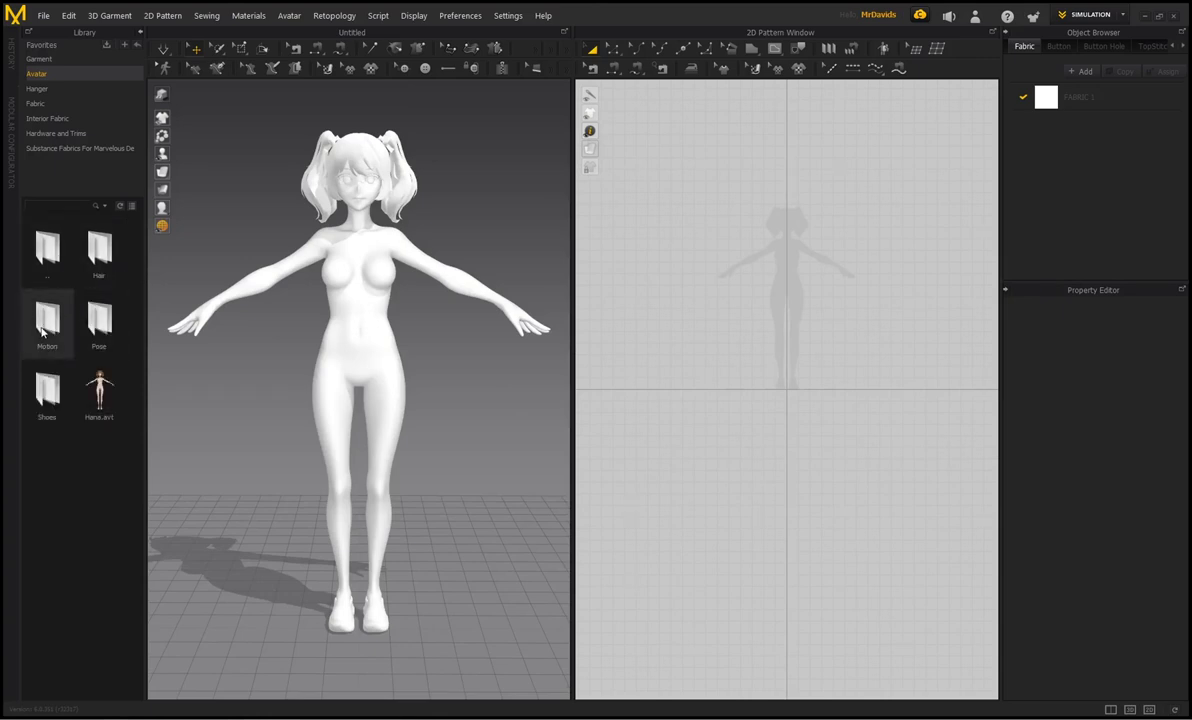
double_click(45, 393)
double_click(57, 262)
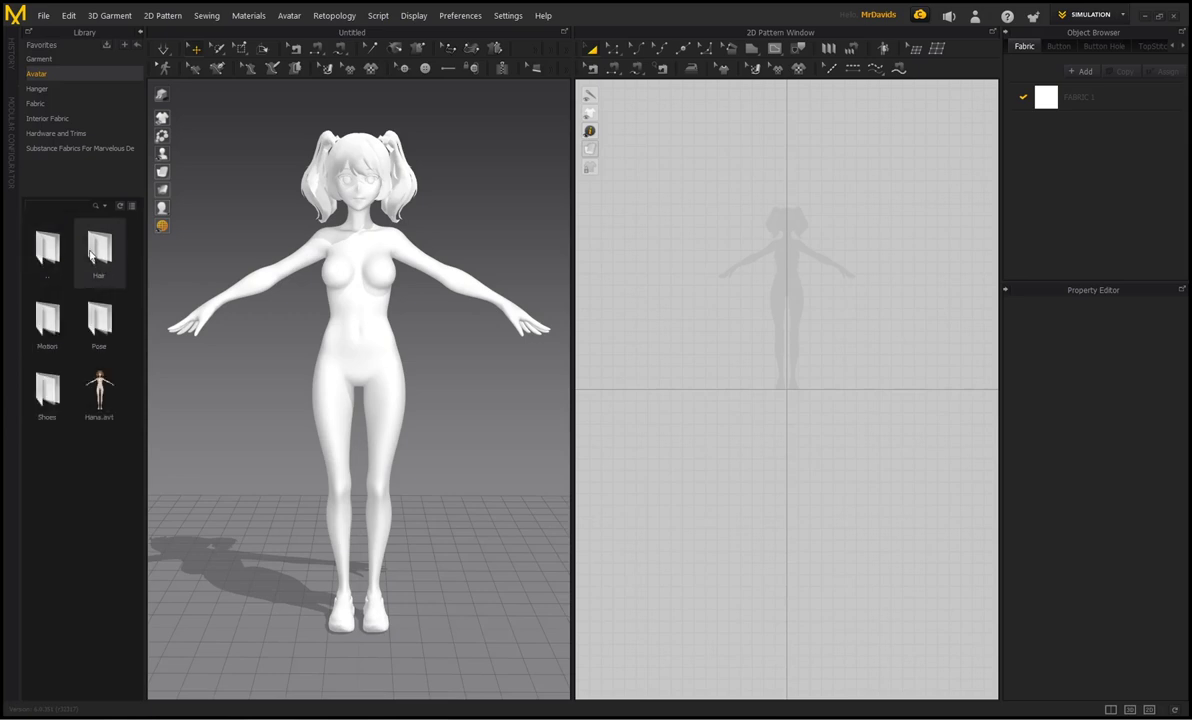
double_click(99, 248)
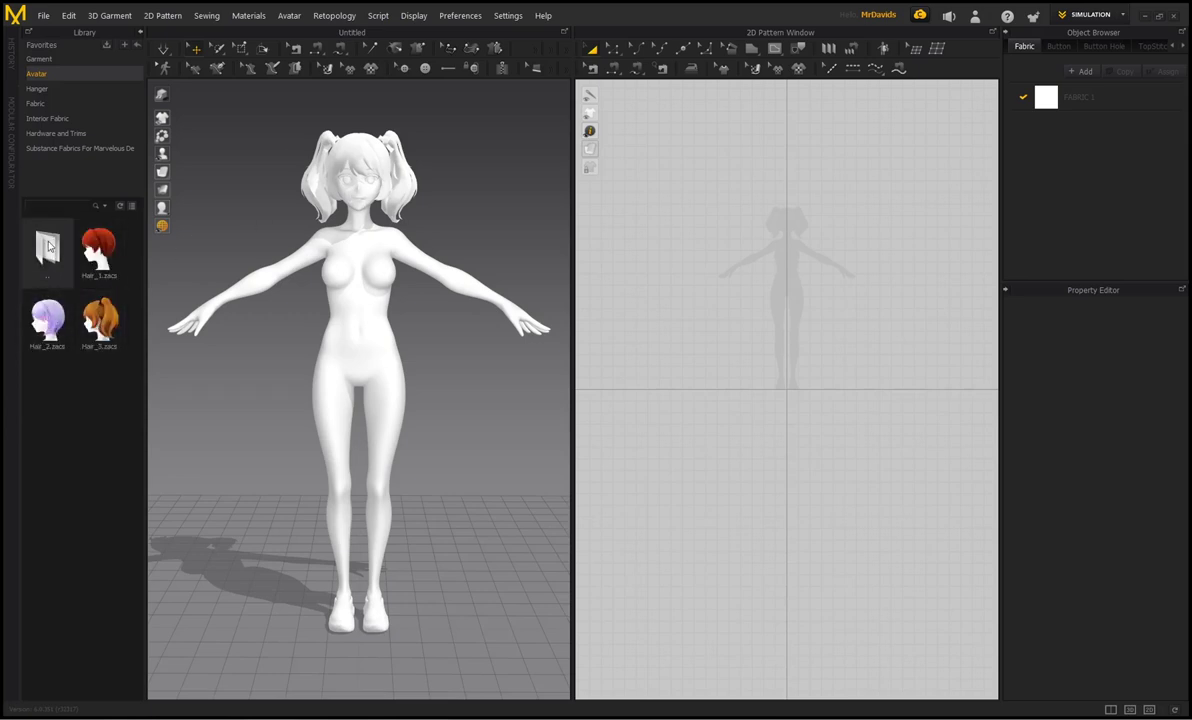
double_click(53, 230)
mouse_move(281, 229)
right_mouse_down()
mouse_move(302, 216)
mouse_move(506, 216)
mouse_move(285, 218)
right_mouse_up()
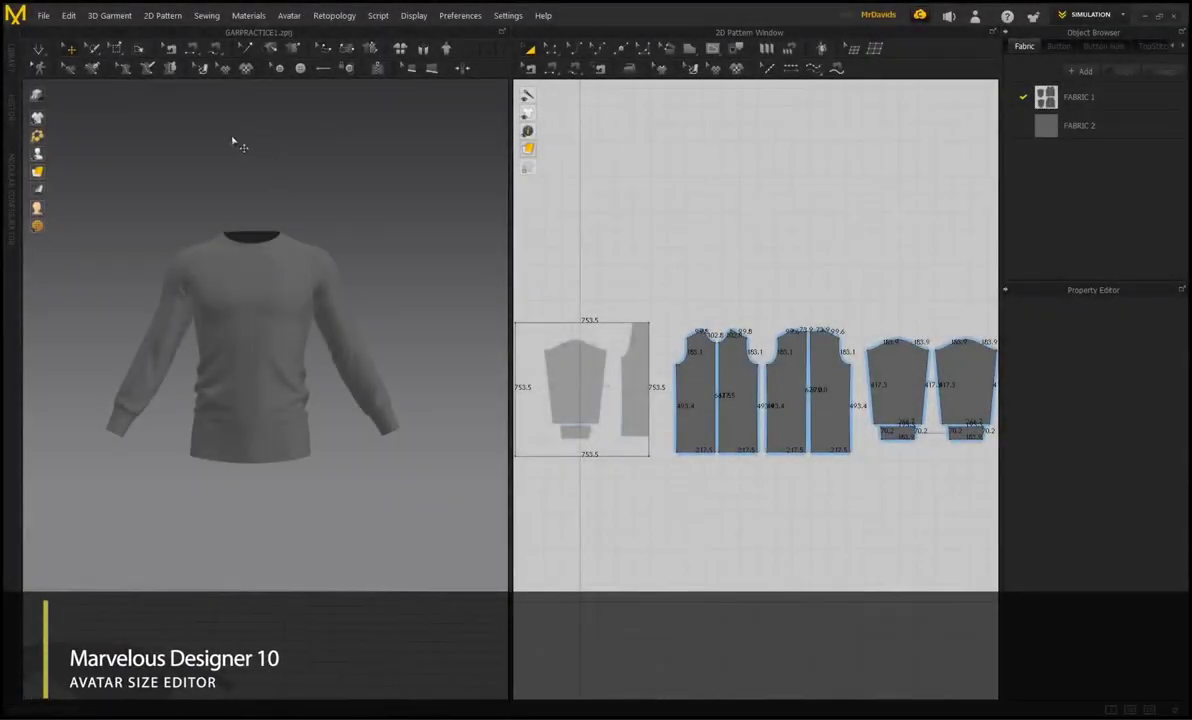
Load the MV2_Henry avatar from the Male_V2 folder of the avatar library and hide the garment in the 3D view.
left_click(13, 63)
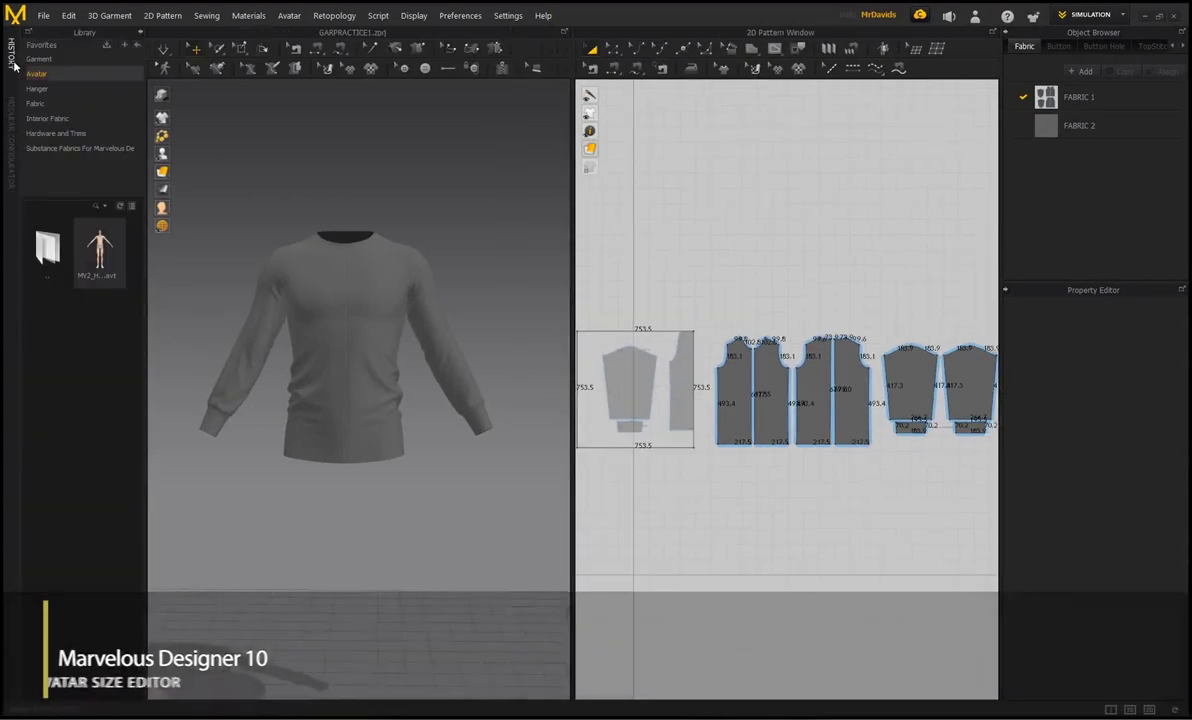
left_click(38, 74)
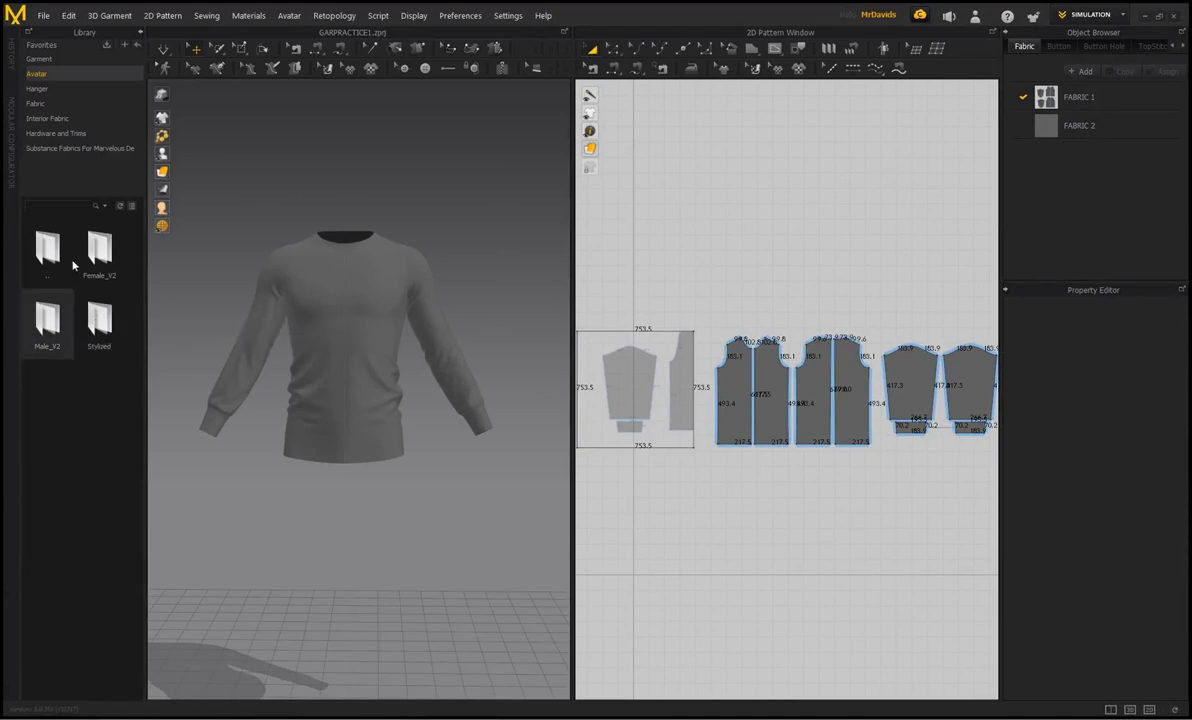
left_click(40, 76)
double_click(47, 322)
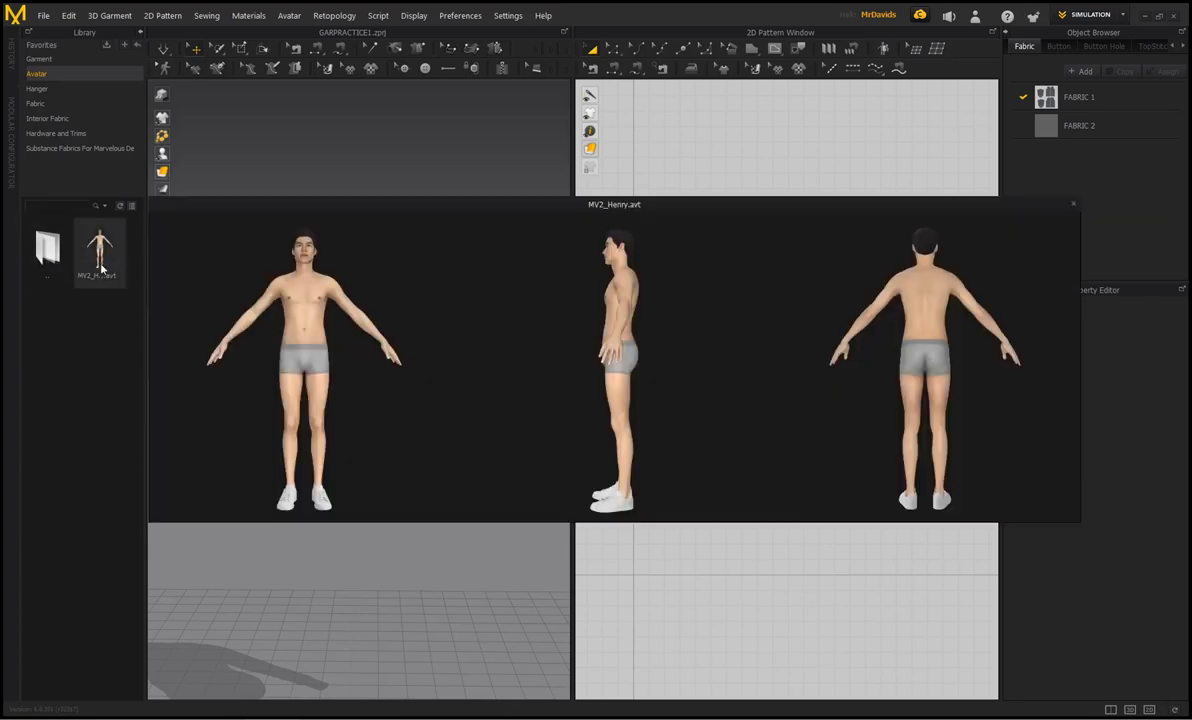
double_click(100, 255)
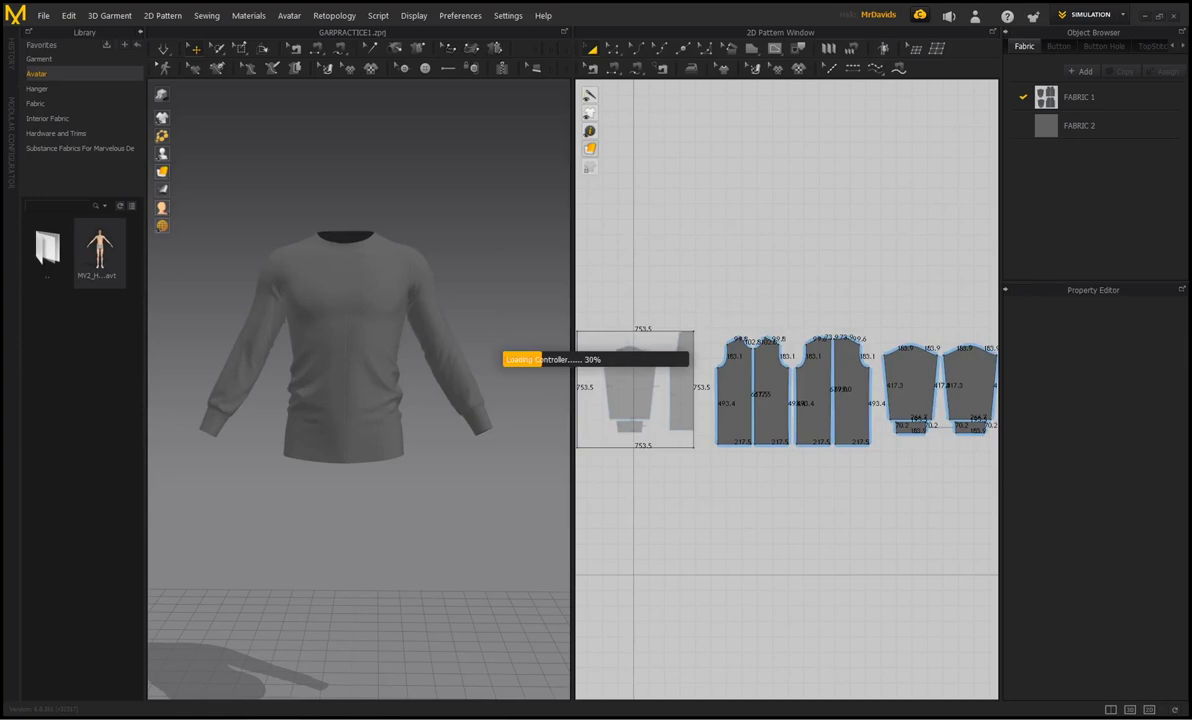
left_click(180, 119)
right_click_drag(436, 206, 408, 189)
Open the Avatar Editor on its avatar size settings and move it away from the avatar.
left_click(289, 15)
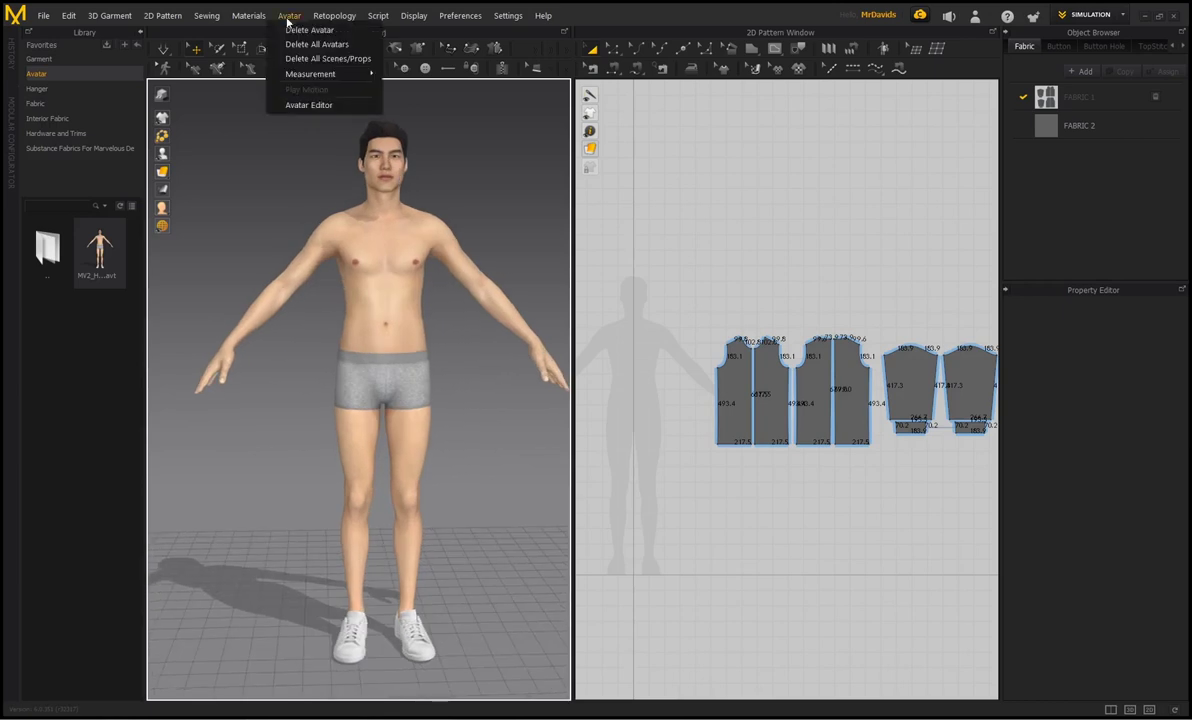
left_click(289, 95)
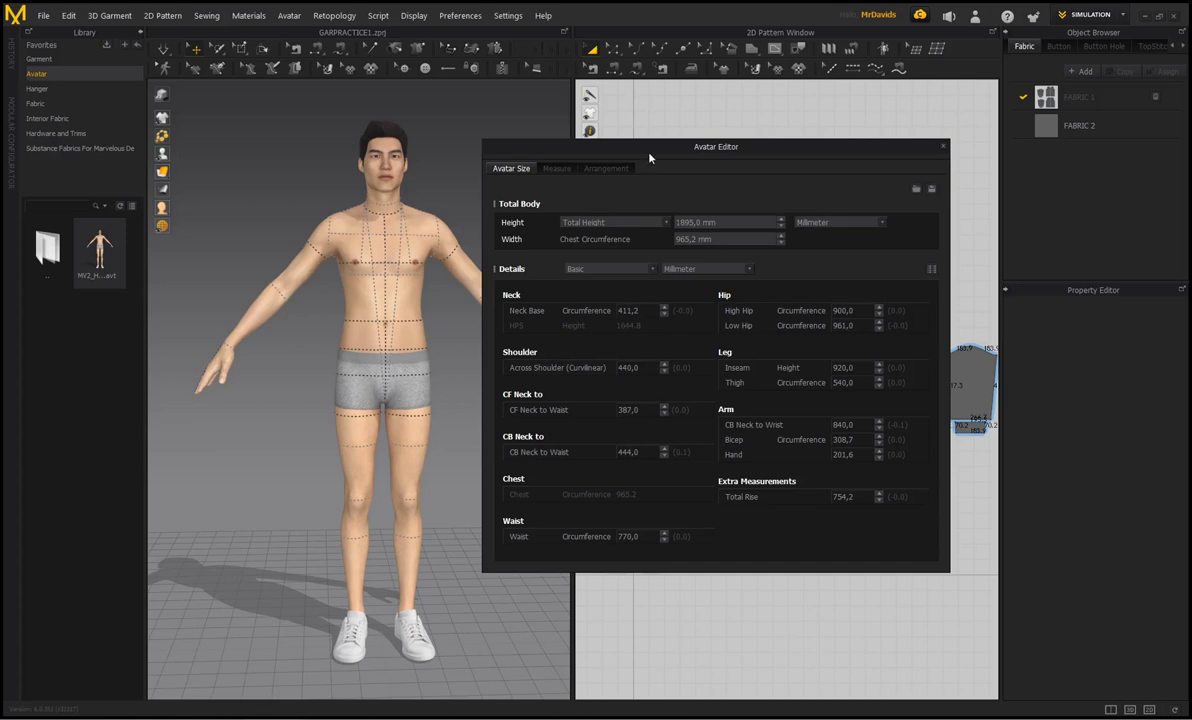
left_click_drag(649, 157, 684, 159)
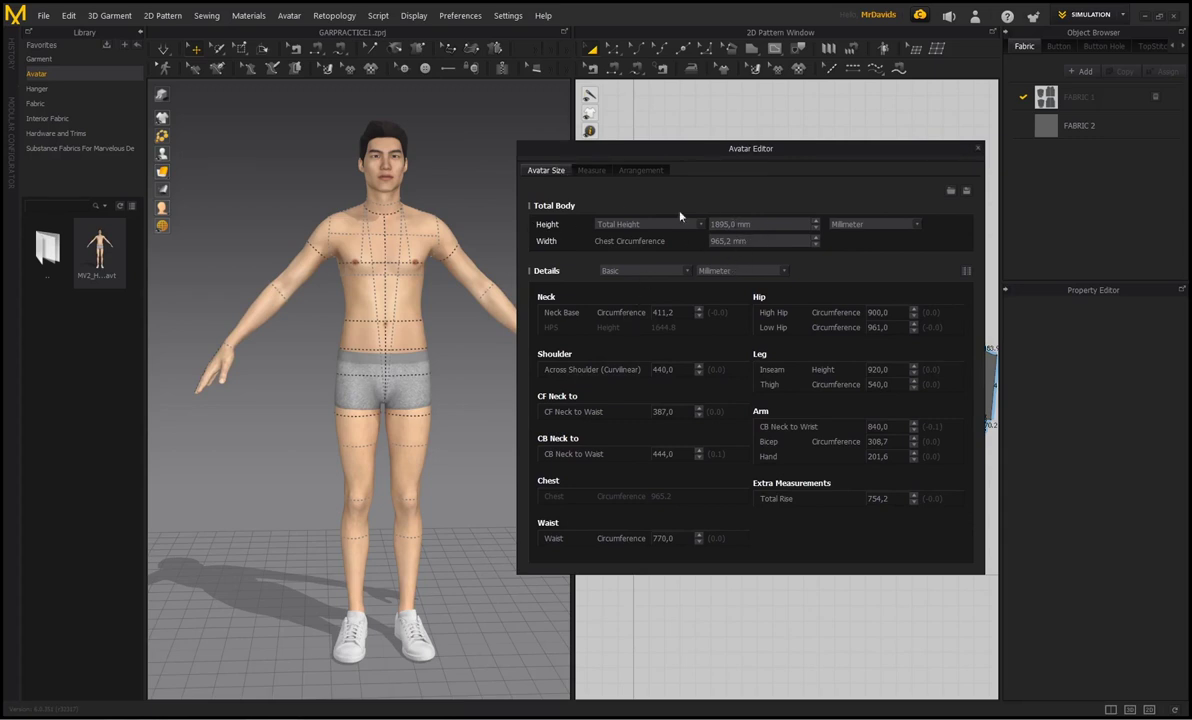
Set the avatar's total height to 1700 mm.
double_click(720, 224)
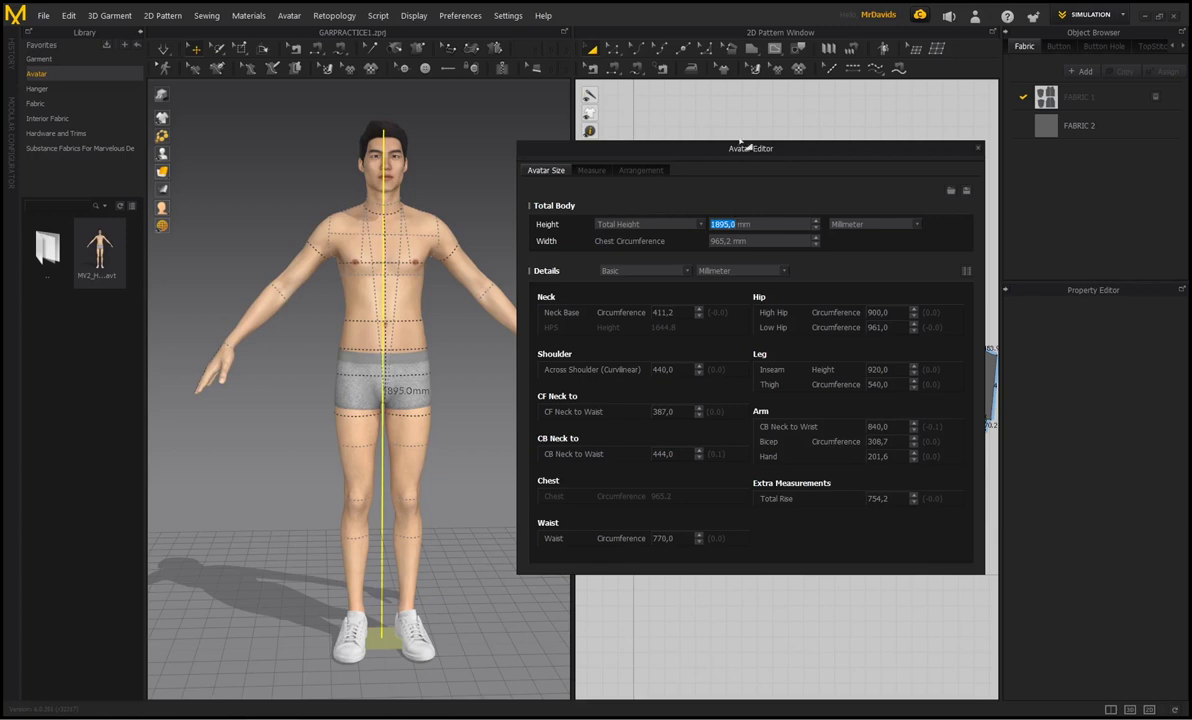
type("1700")
key("Return")
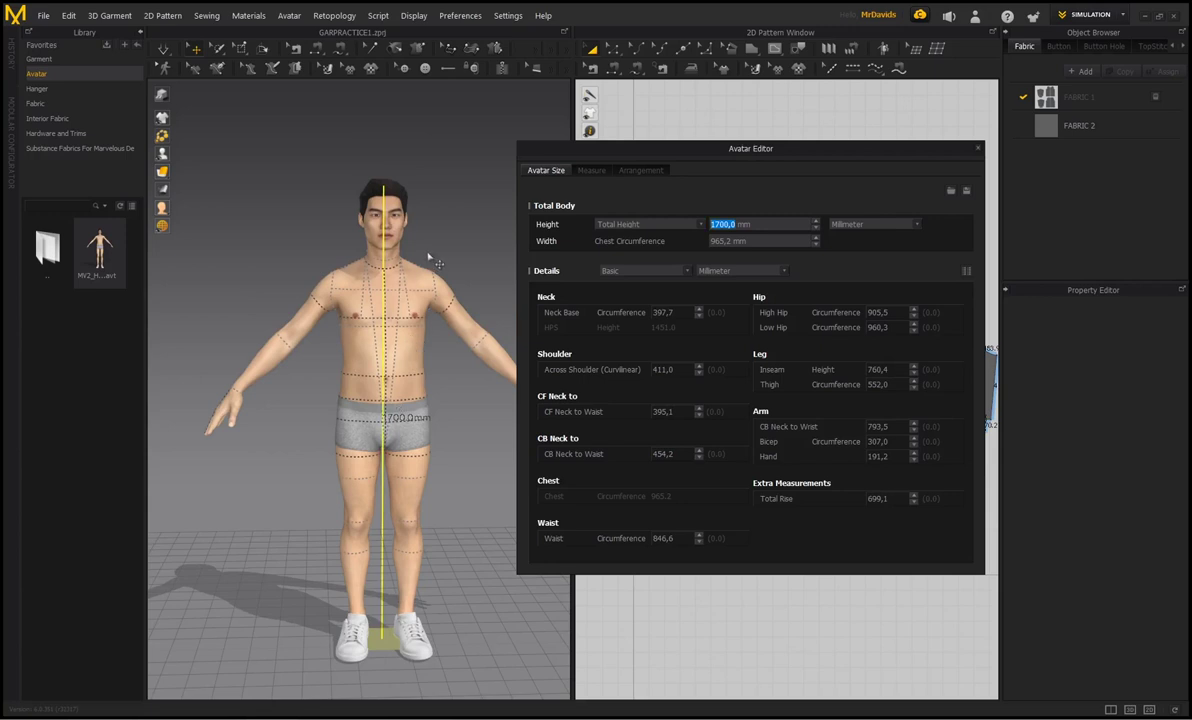
Select the bicep measurement line on the avatar's upper arm and set the bicep circumference to 400 mm.
scroll(438, 263, "up", 5)
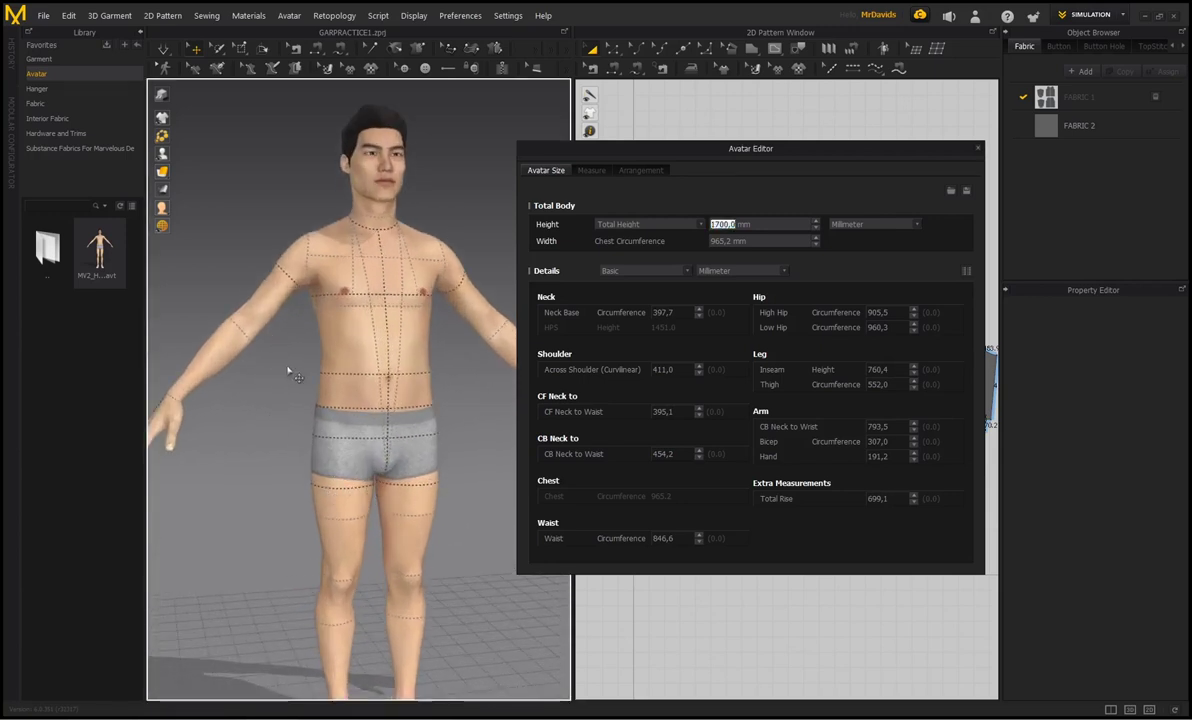
scroll(300, 396, "up", 3)
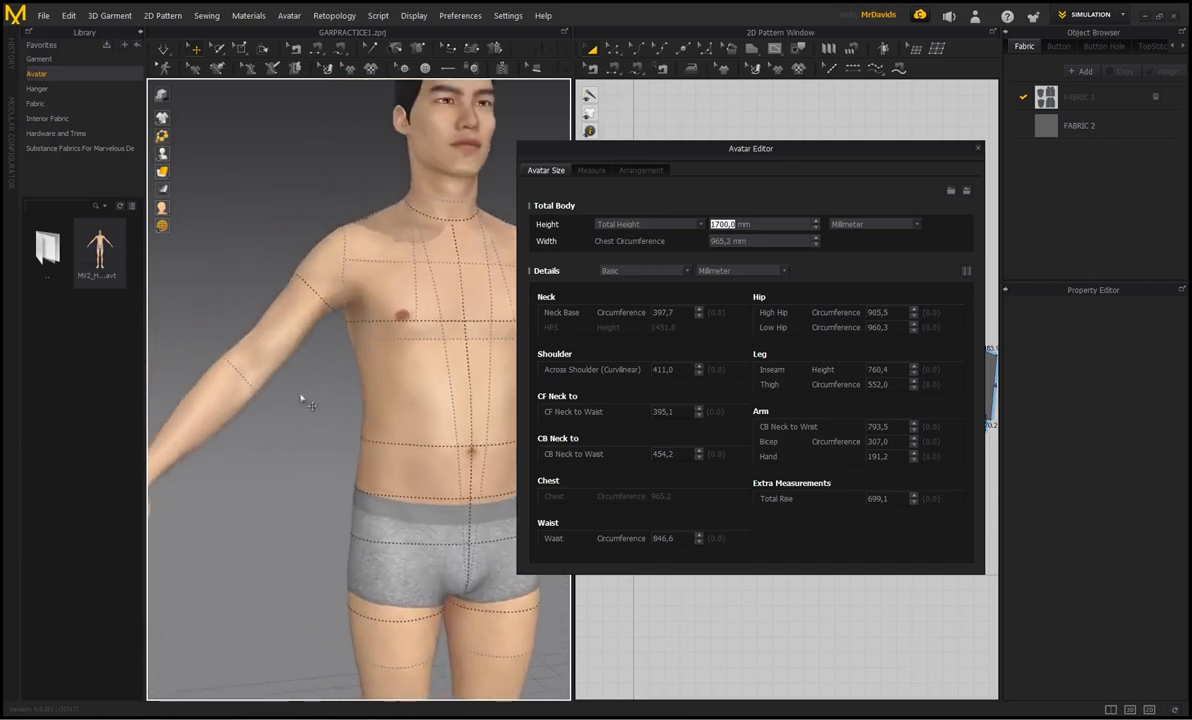
scroll(300, 396, "up", 4)
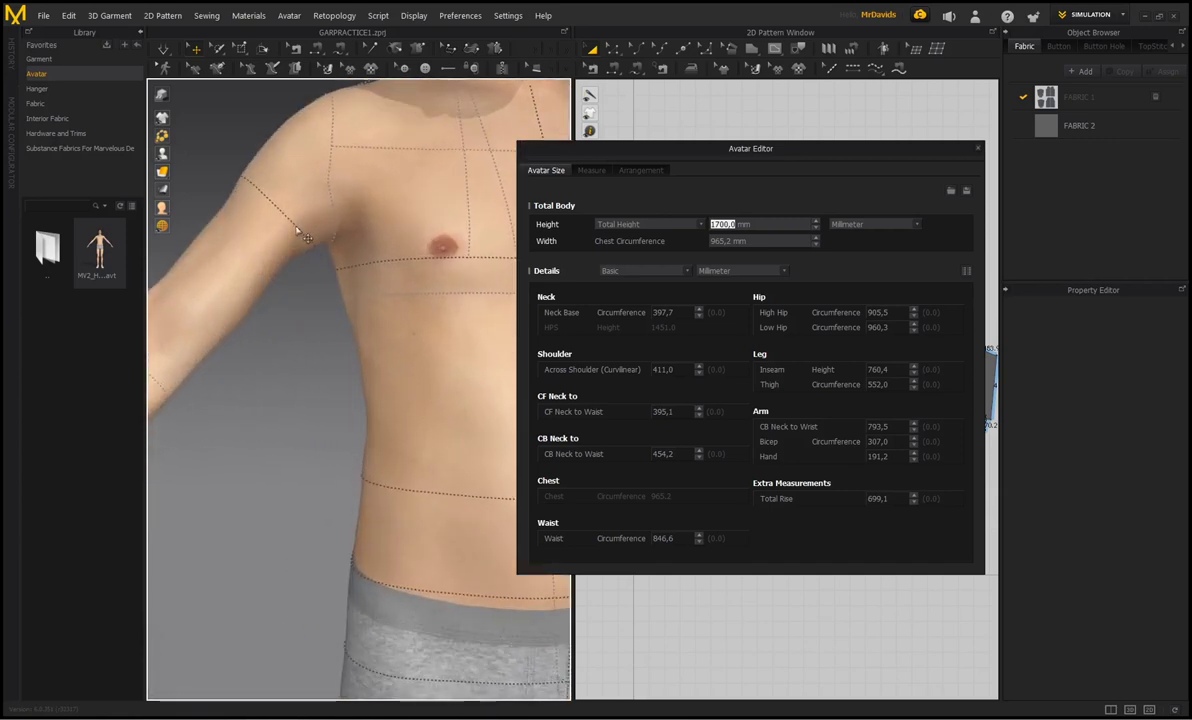
left_click(297, 231)
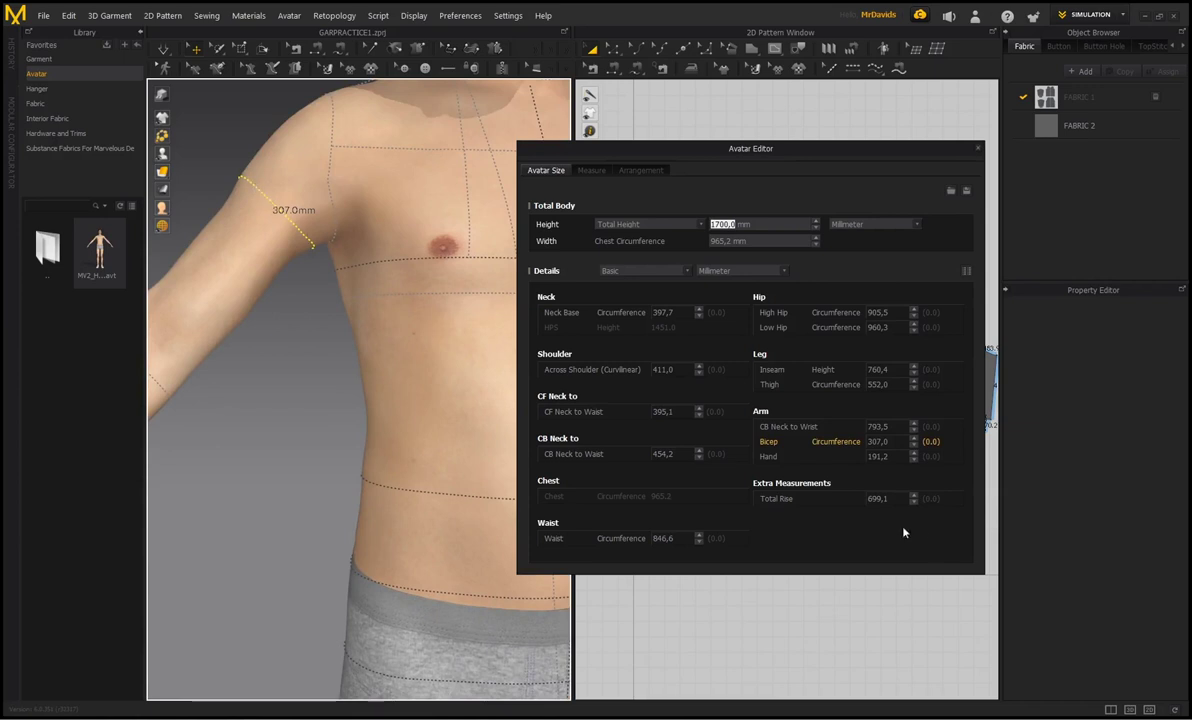
double_click(878, 441)
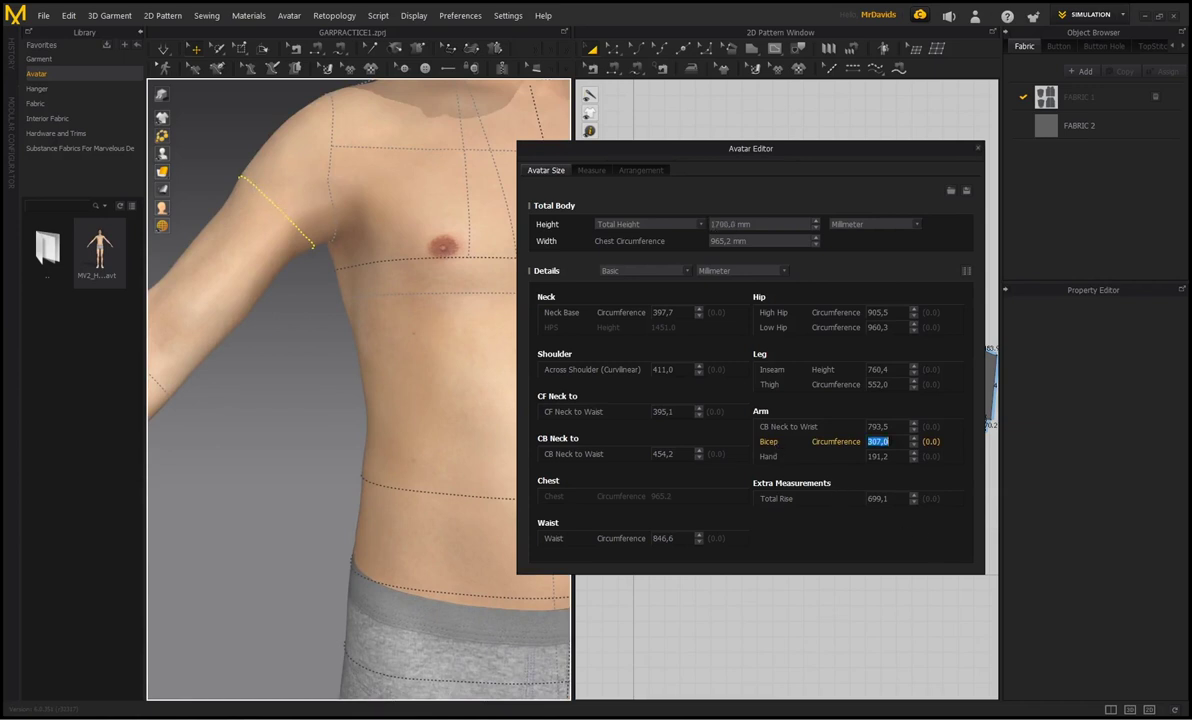
type("400")
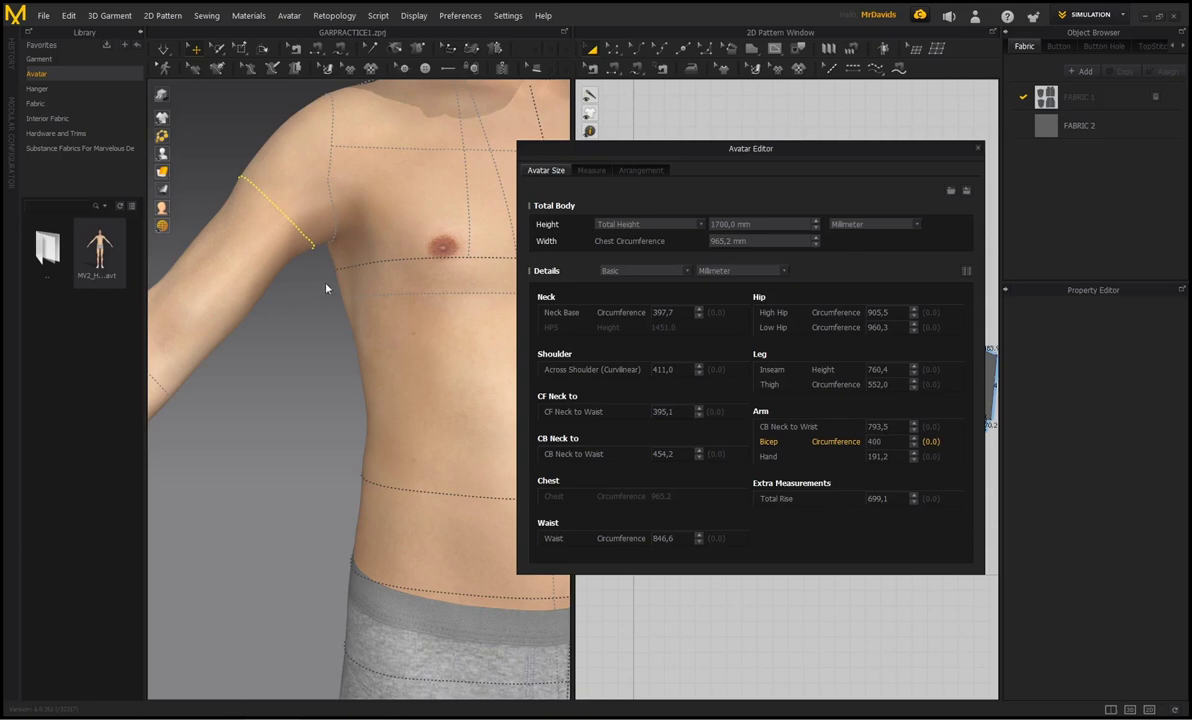
key("Return")
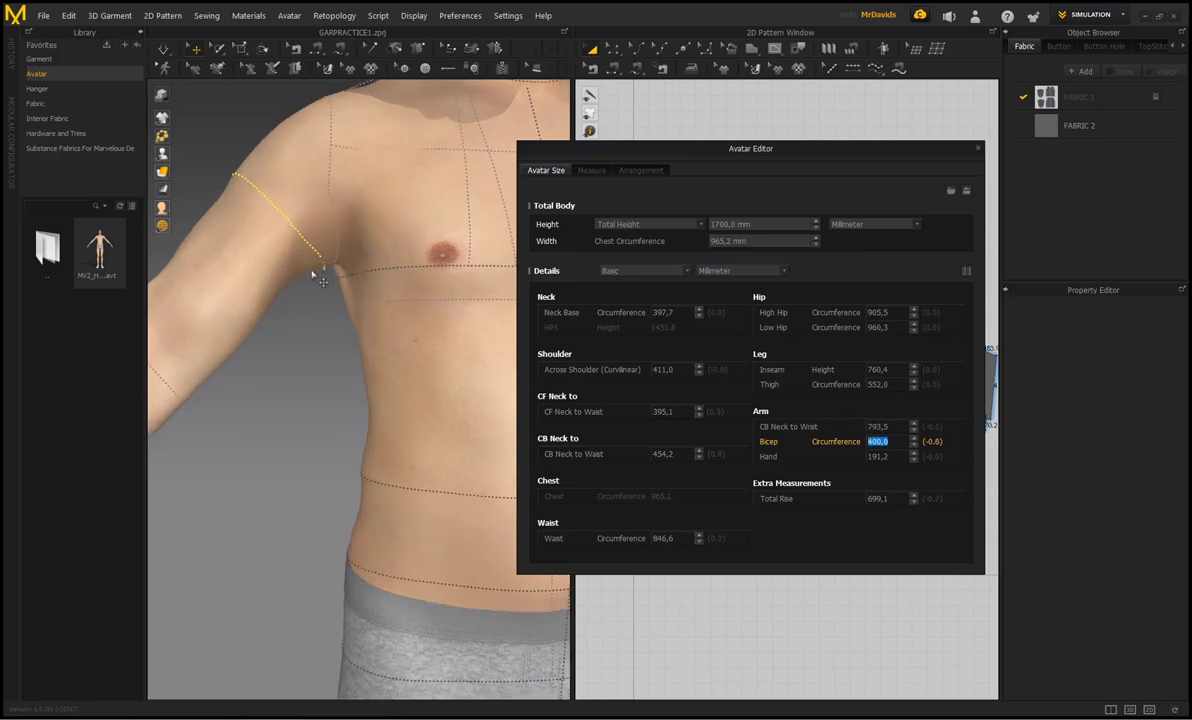
Examine the enlarged upper arms and the proportions of the whole avatar from several angles.
scroll(311, 274, "up", 3)
scroll(311, 274, "down", 3)
right_click_drag(311, 274, 210, 352)
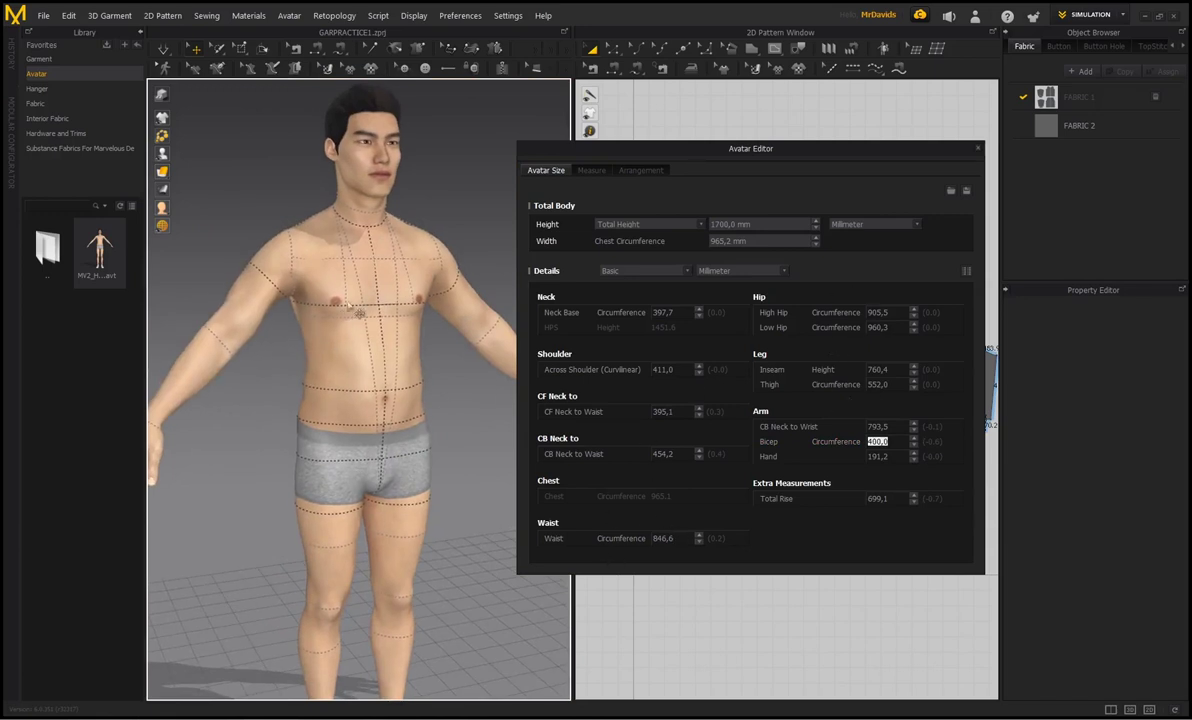
right_click_drag(331, 289, 224, 296)
scroll(346, 331, "up", 3)
right_click_drag(343, 332, 371, 285)
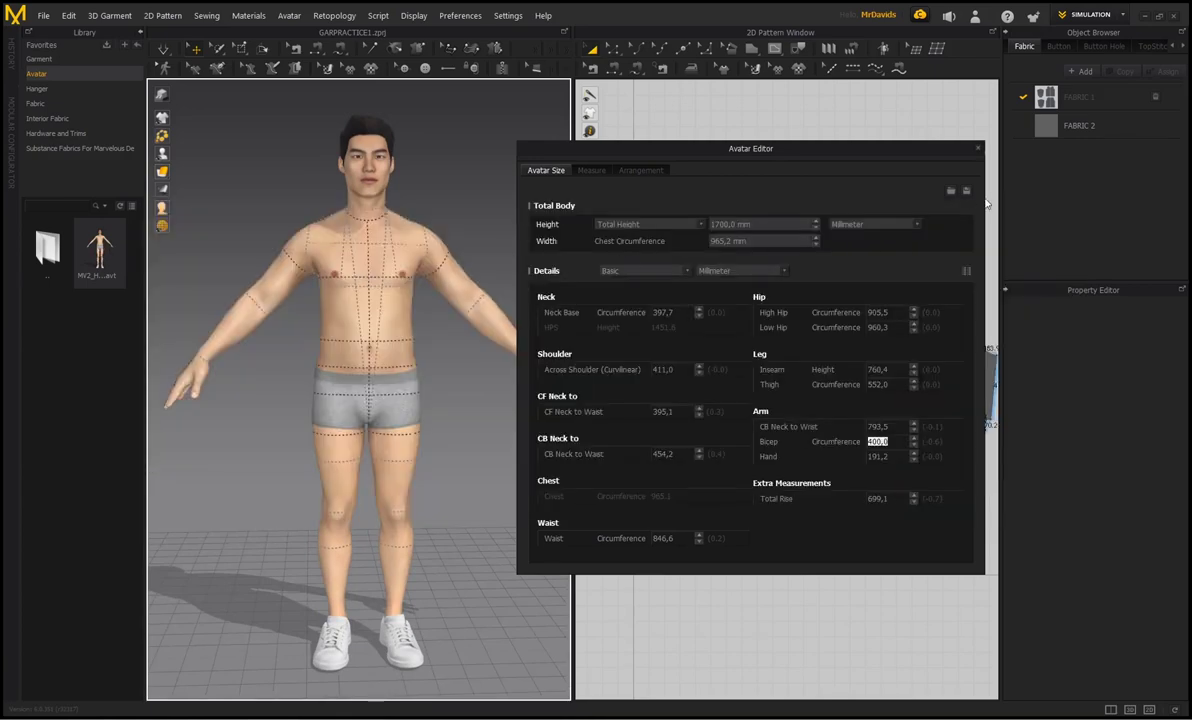
Save the avatar size over the existing .avs file on the Desktop and close the Avatar Editor.
key("Return")
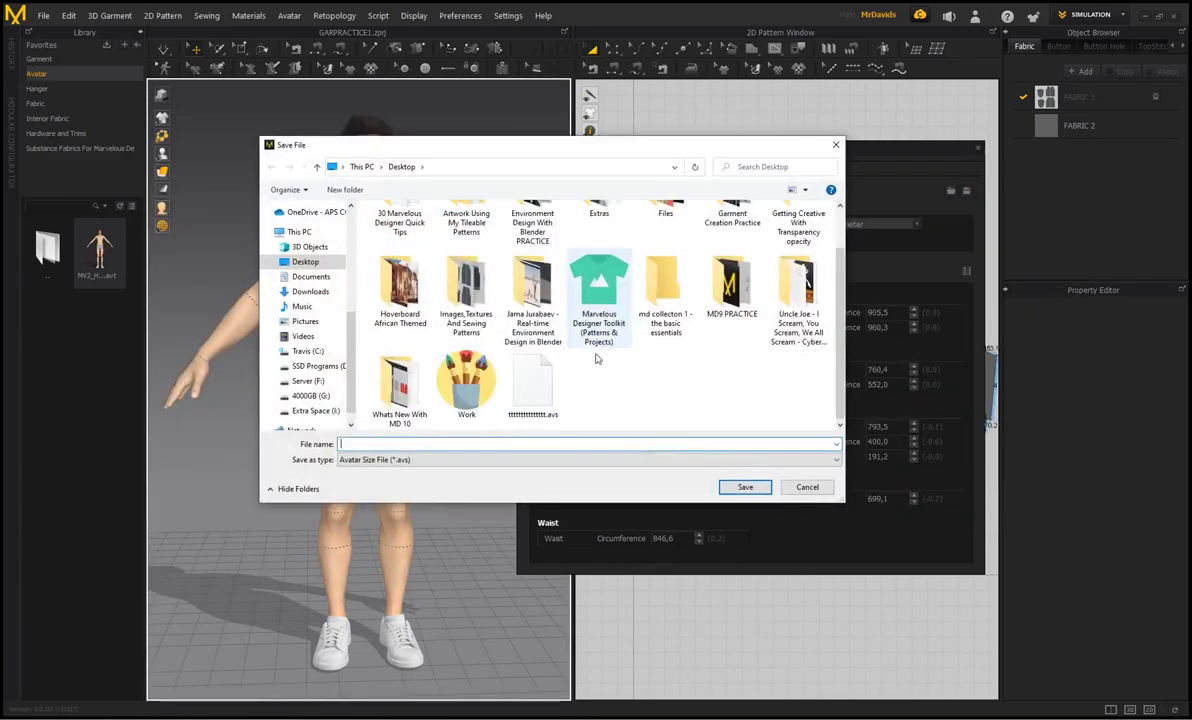
left_click(532, 394)
left_click(749, 492)
left_click(625, 366)
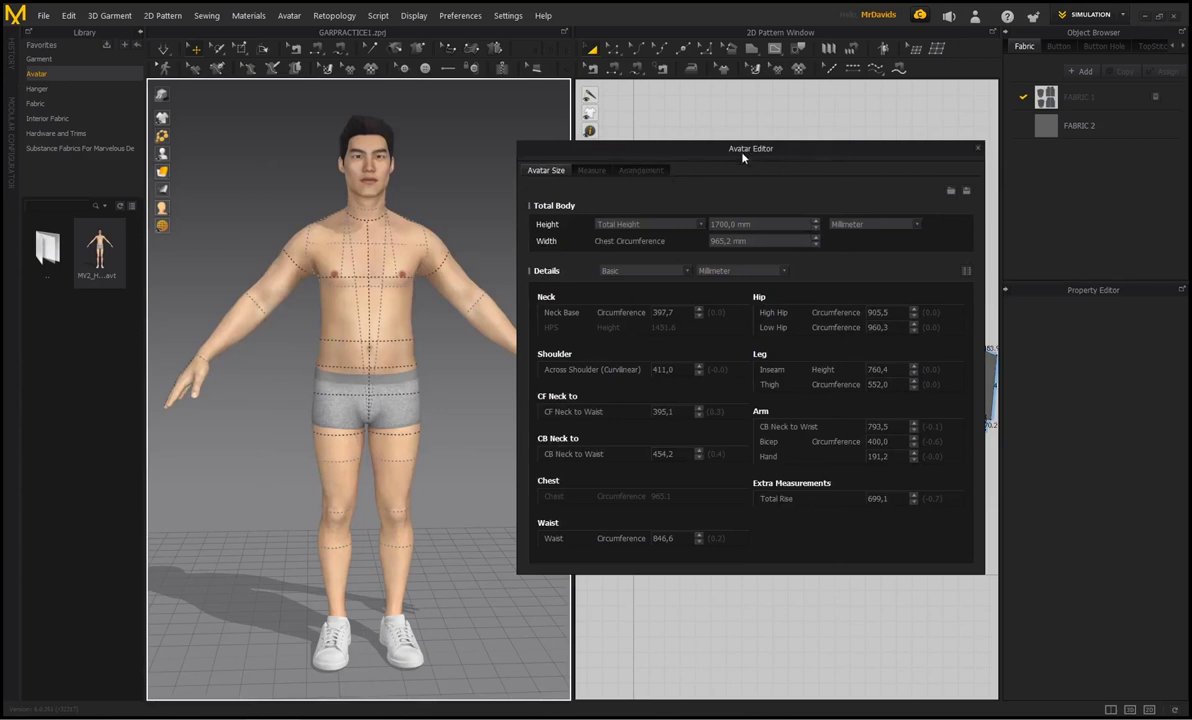
left_click(980, 150)
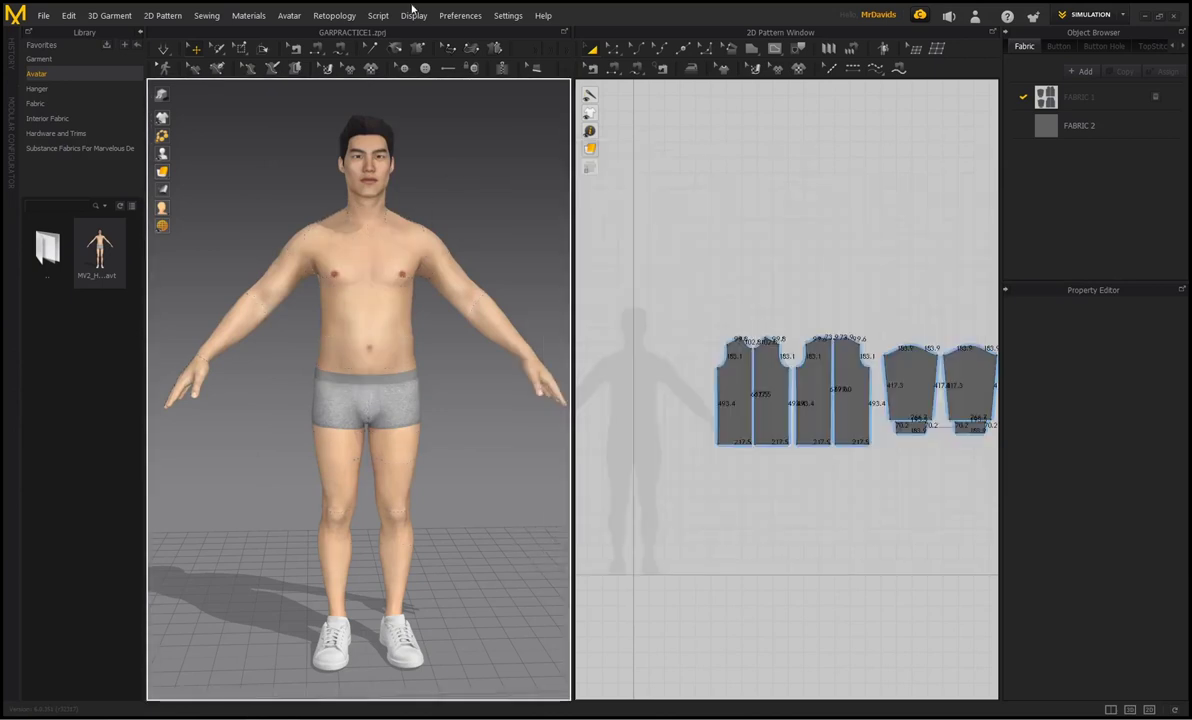
Replace the resized avatar with a fresh MV2_Henry avatar and open the Avatar Editor for it.
left_click(289, 15)
left_click(310, 72)
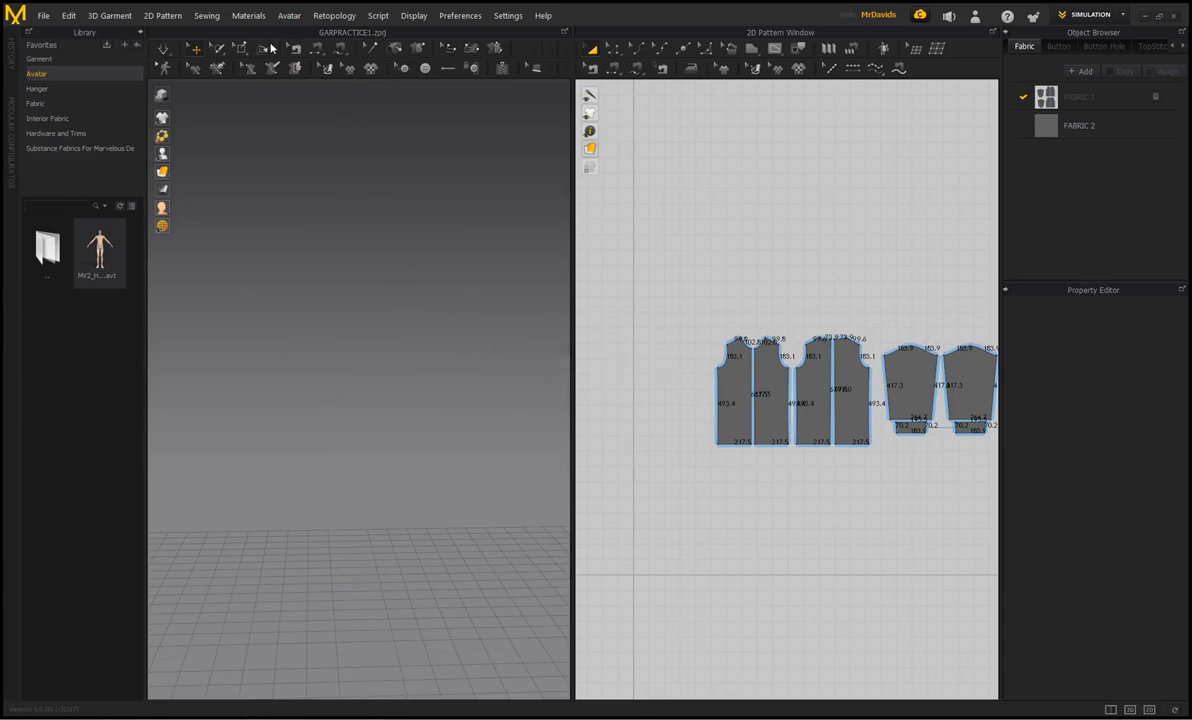
left_click(288, 16)
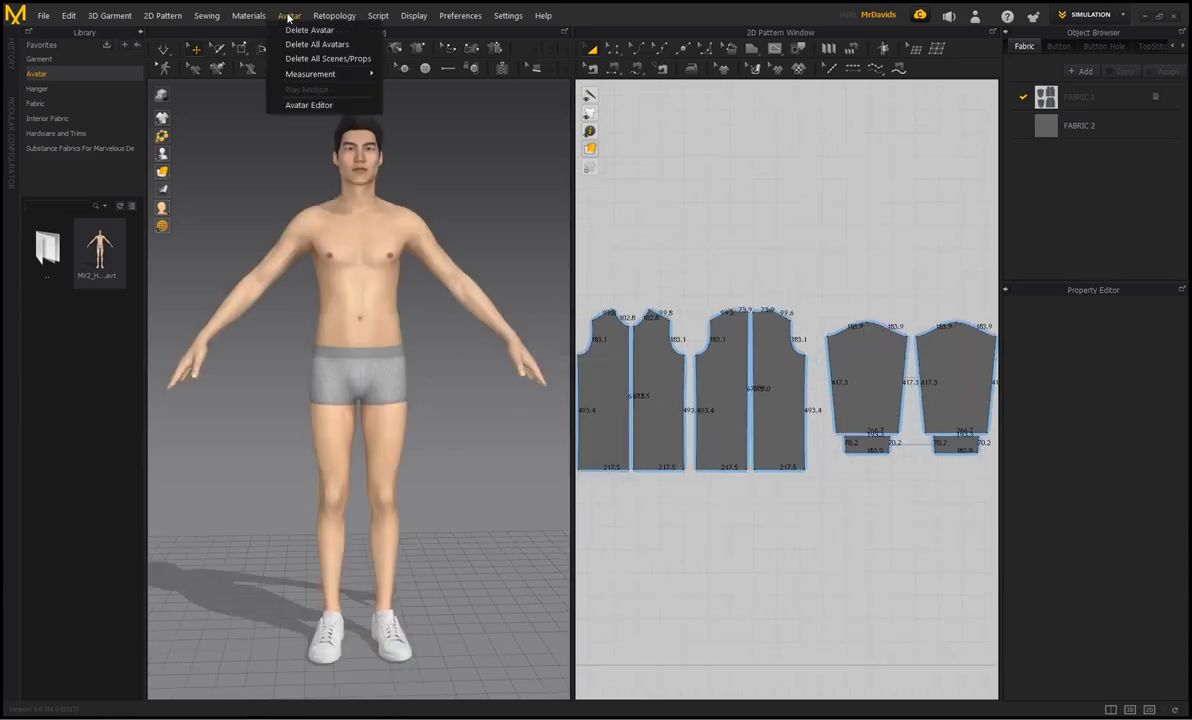
left_click(312, 105)
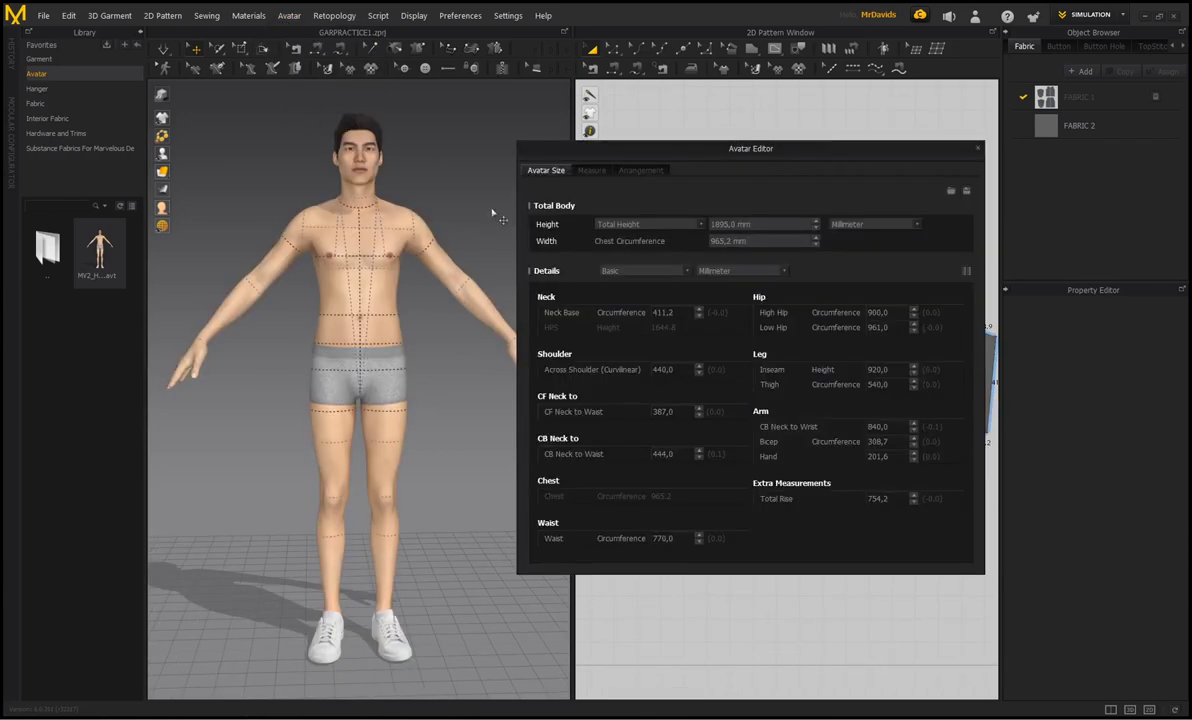
Apply the saved .avs avatar size file from the Desktop to the fresh avatar.
left_click(951, 191)
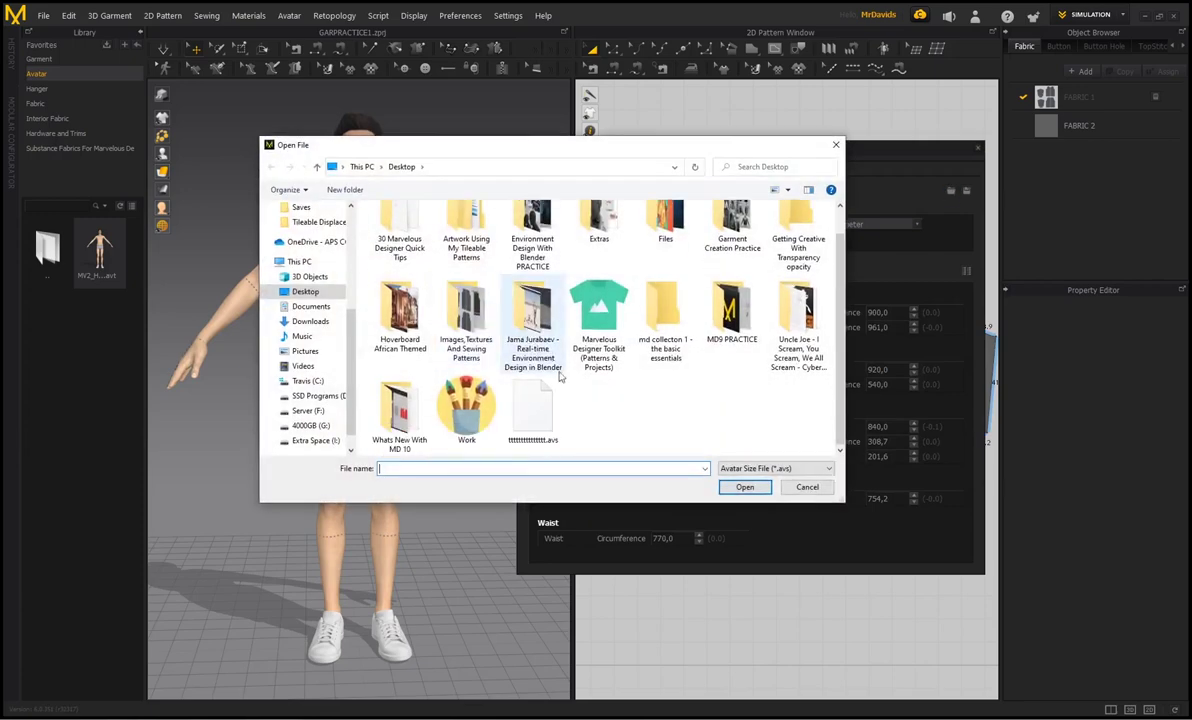
left_click(533, 410)
left_click(742, 486)
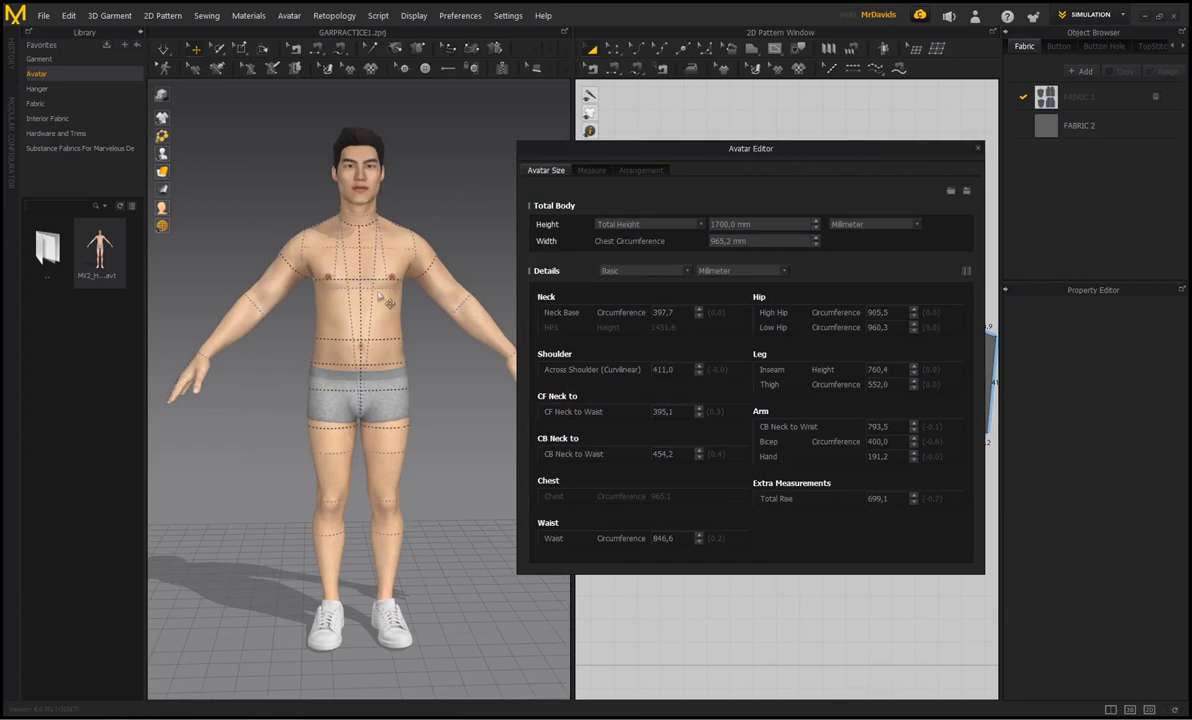
mouse_move(365, 284)
right_mouse_down()
mouse_move(340, 294)
mouse_move(365, 292)
right_mouse_up()
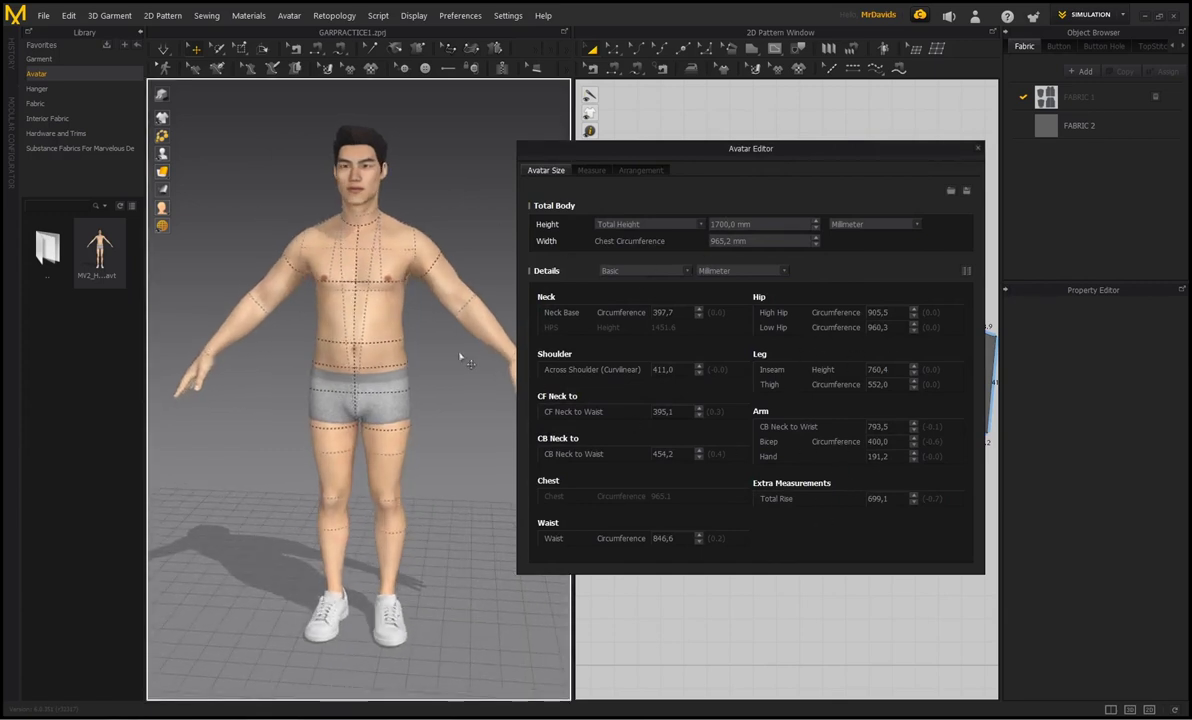
right_click_drag(460, 356, 377, 284)
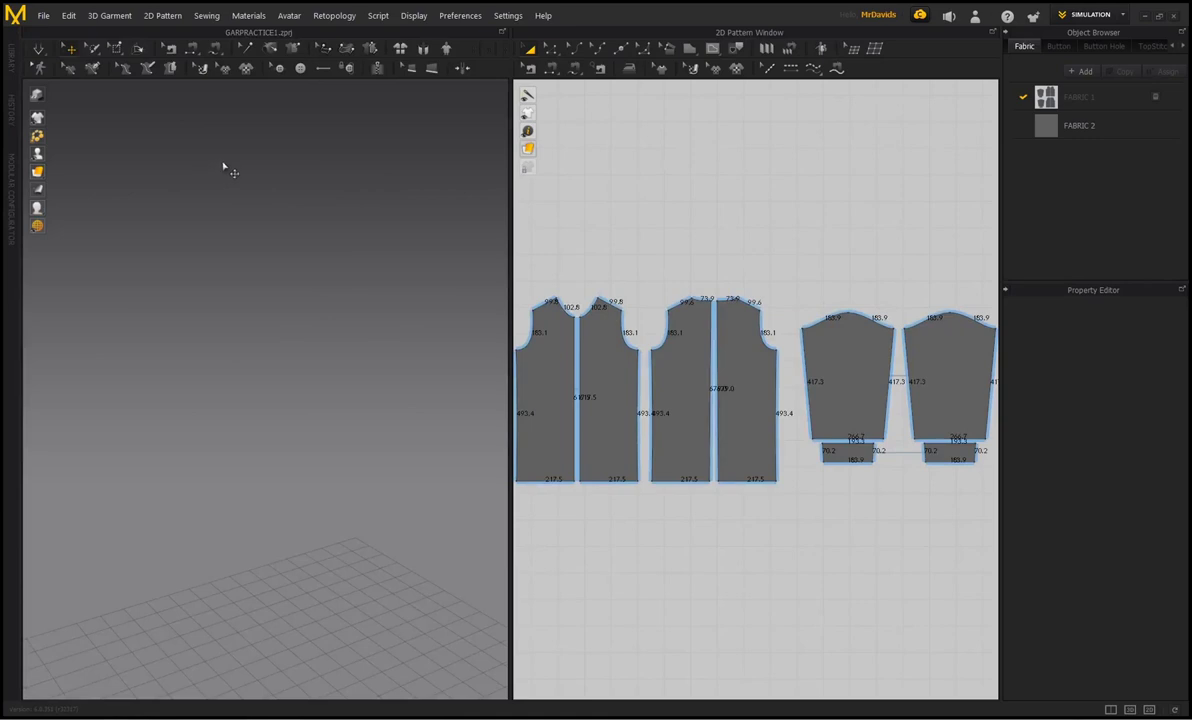
Import finalposeprac.obj from the Final Pose folder as an avatar, using Auto Scale and automatically added arrangement points.
right_click_drag(333, 518, 298, 351)
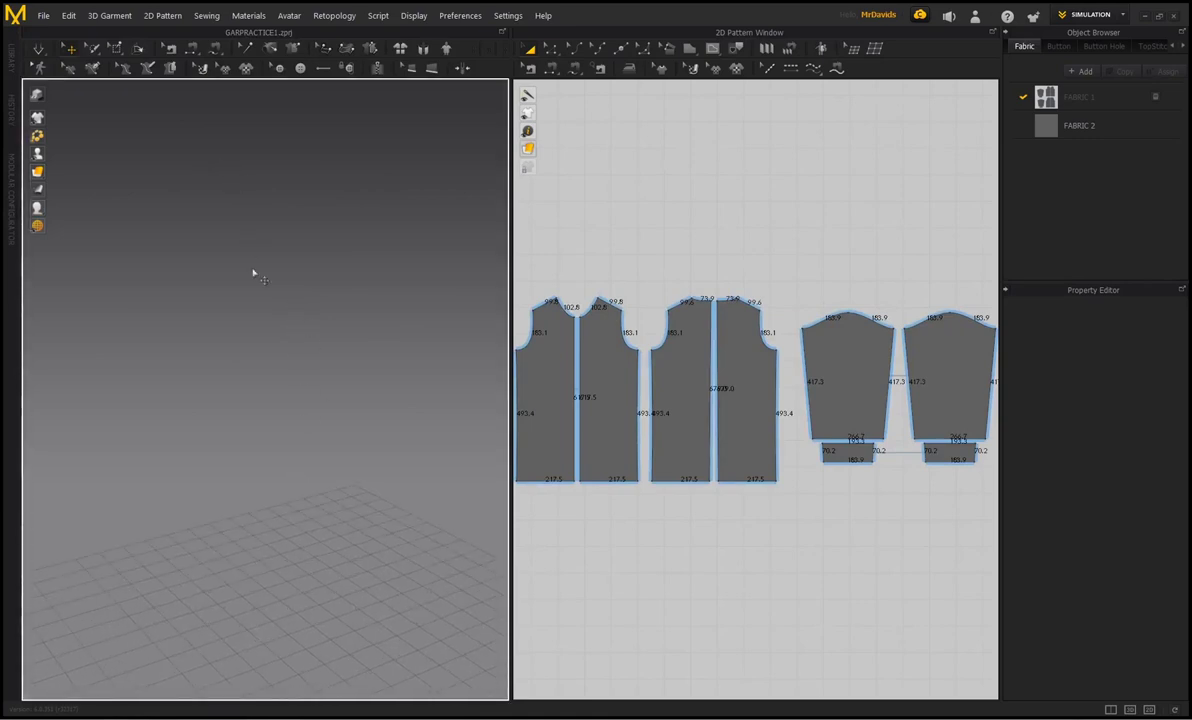
left_click(43, 15)
mouse_move(88, 118)
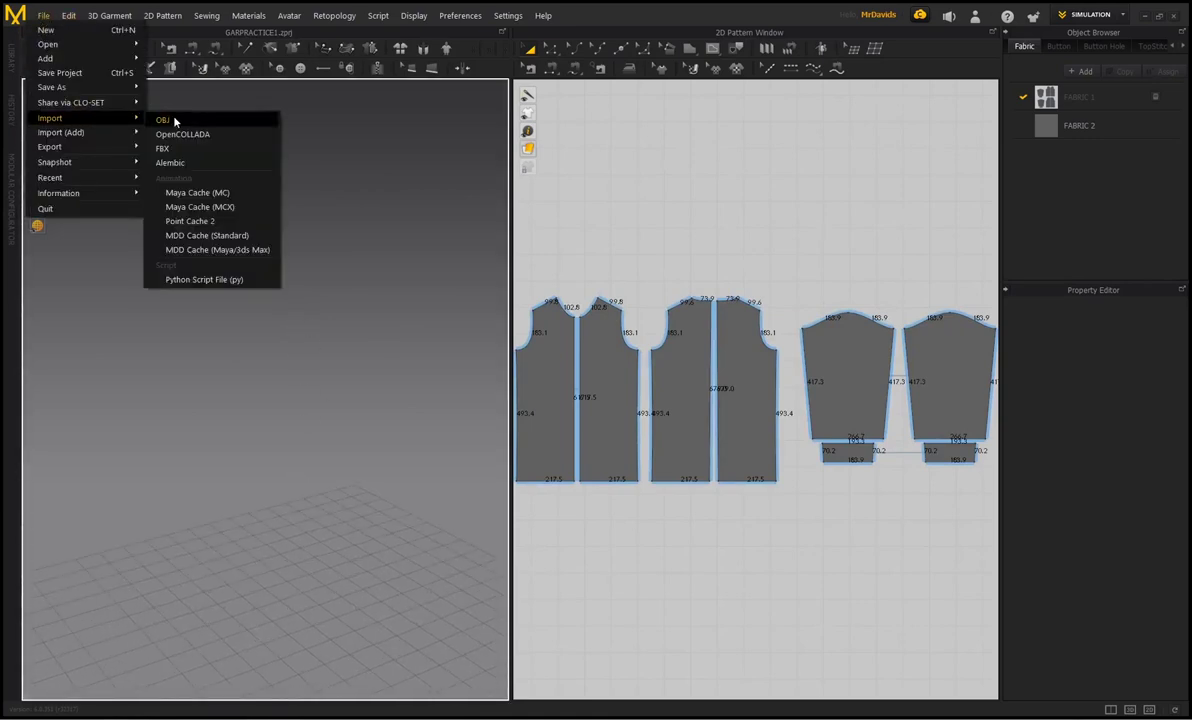
left_click(174, 120)
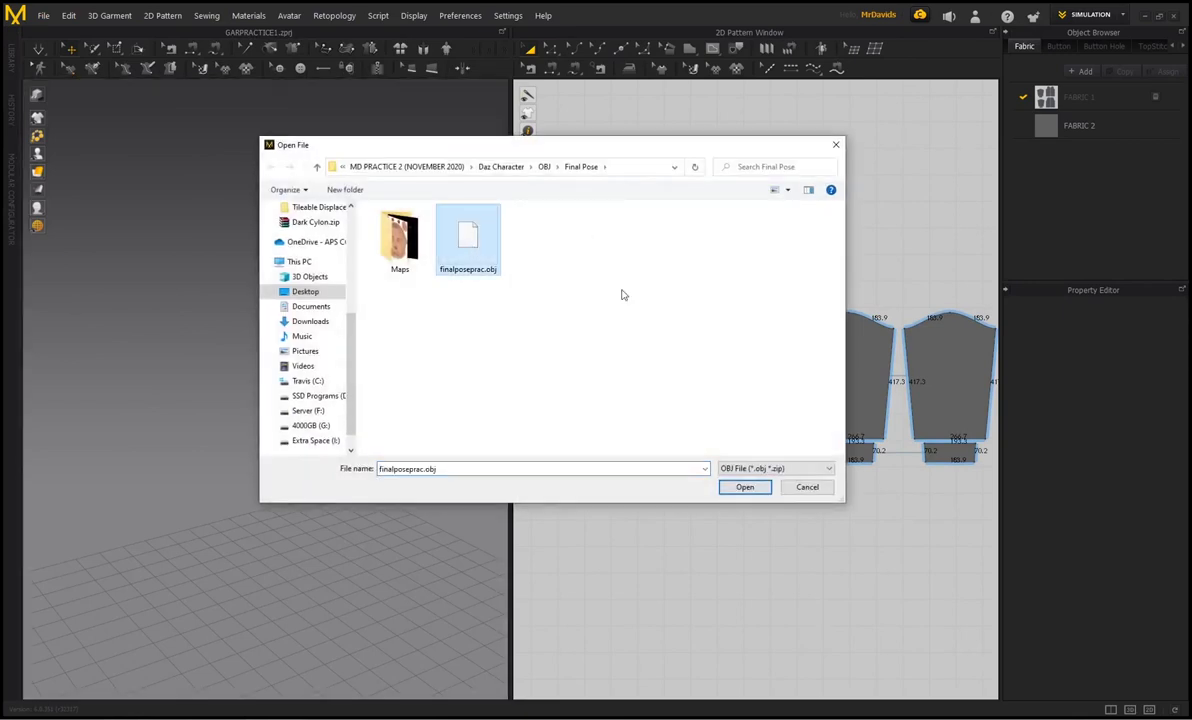
left_click(750, 489)
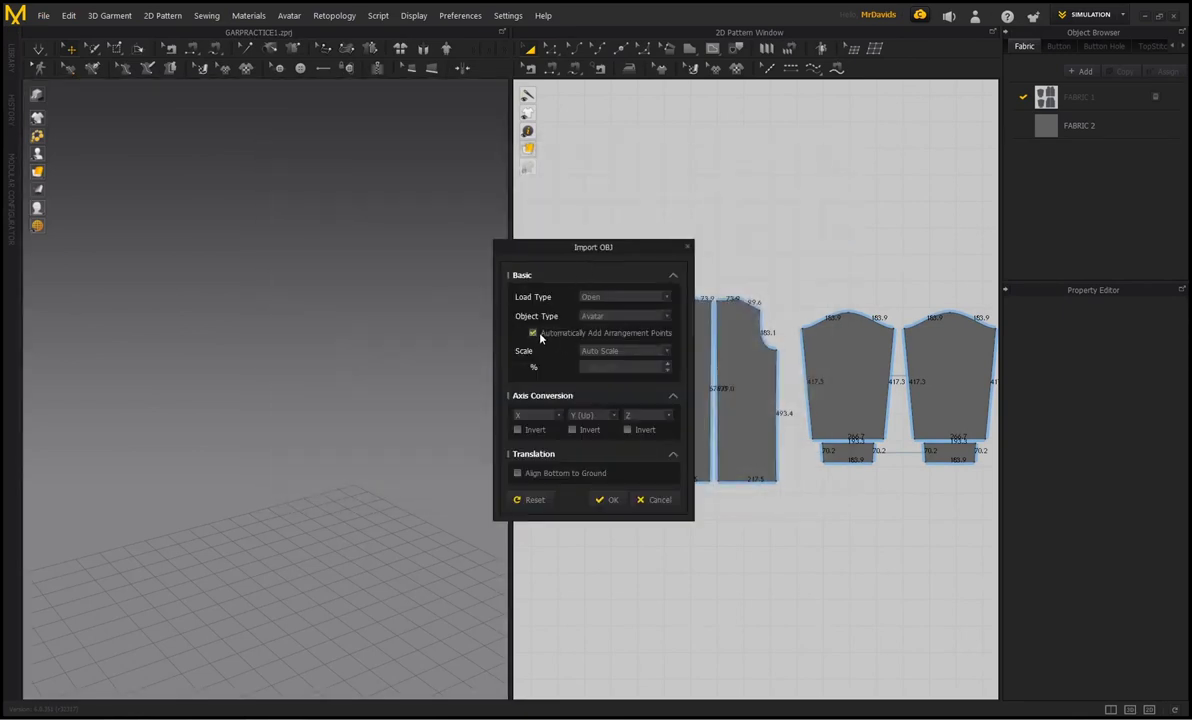
left_click(607, 499)
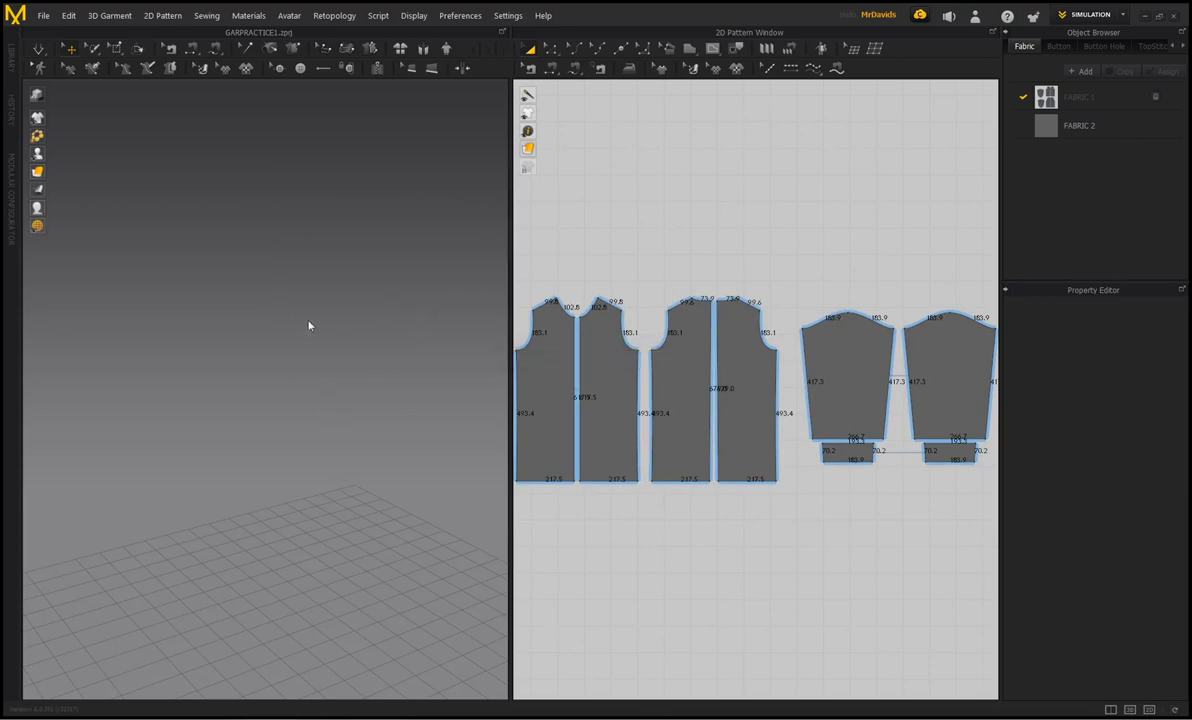
Select the neck mesh of the imported avatar to show its transform gizmo.
scroll(296, 220, "up", 2)
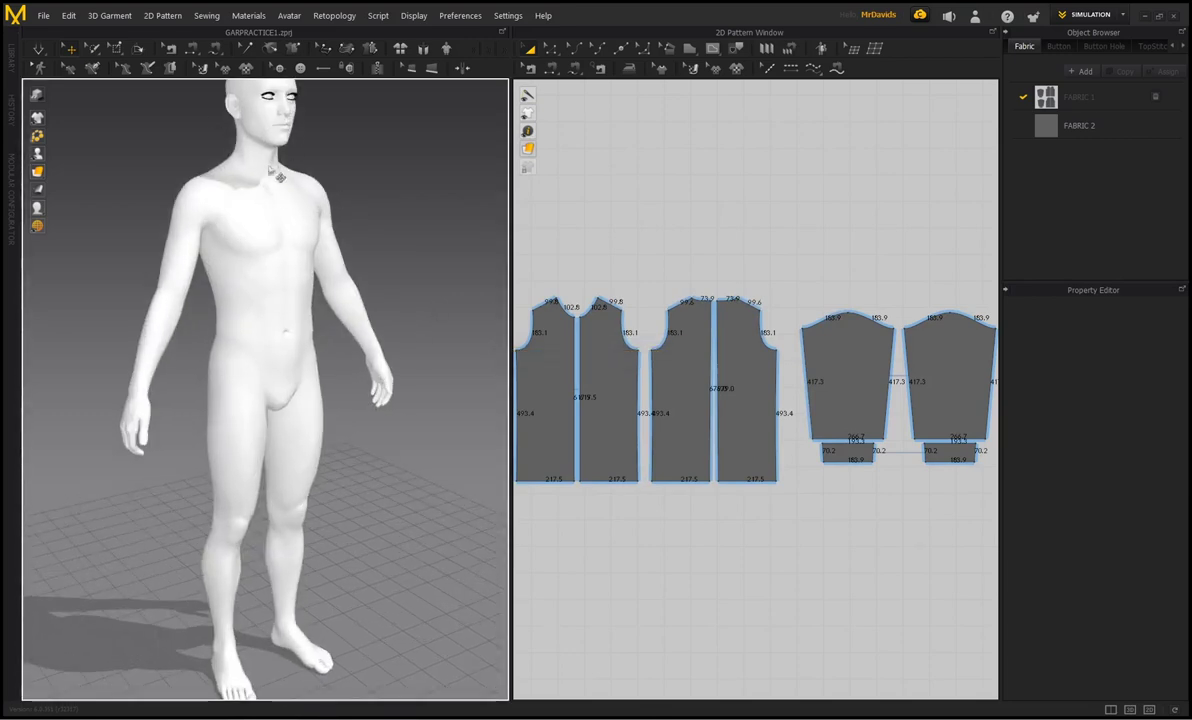
left_click(262, 166)
middle_click_drag(362, 139, 392, 275)
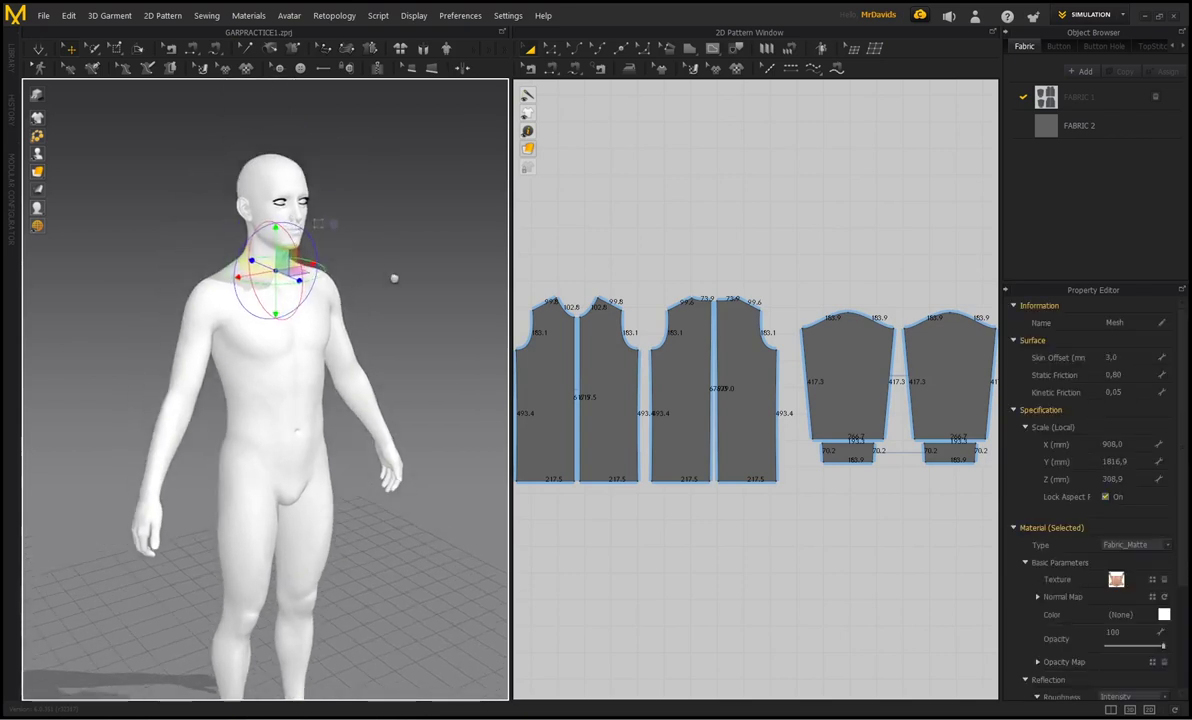
scroll(392, 275, "up", 2)
right_click_drag(392, 275, 360, 240)
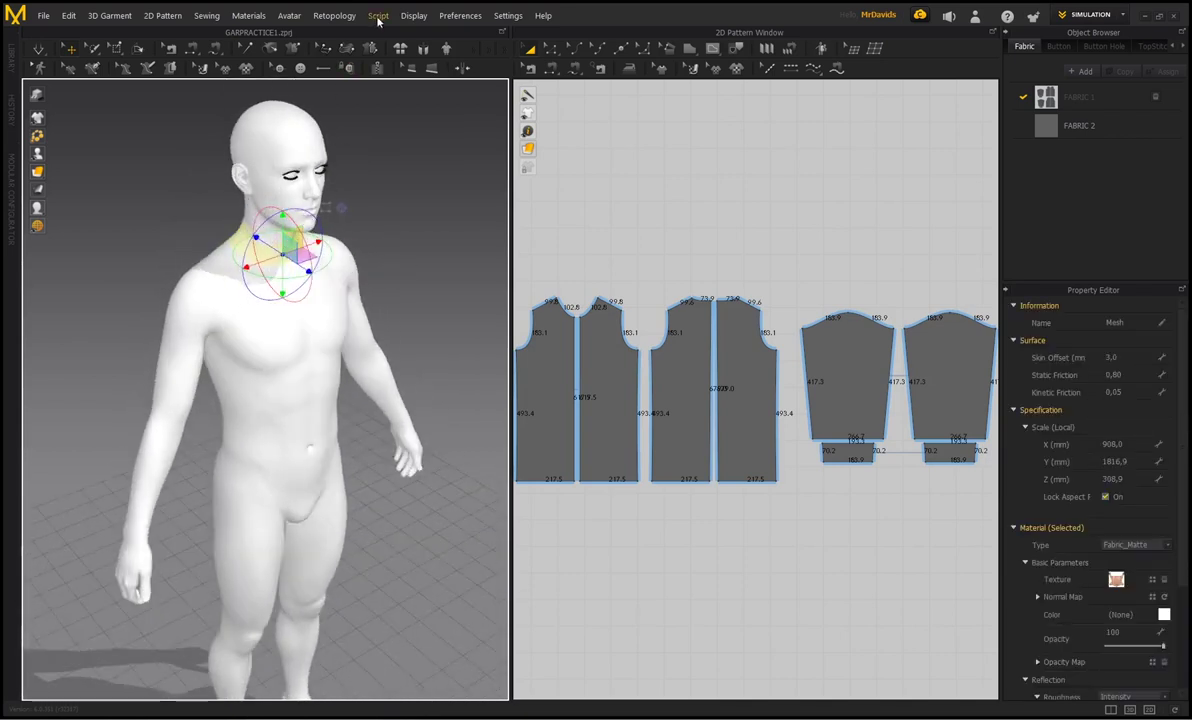
Review the gizmo coordinate options, including Local Coordinate, and reselect the avatar's neck mesh.
left_click(460, 15)
mouse_move(459, 32)
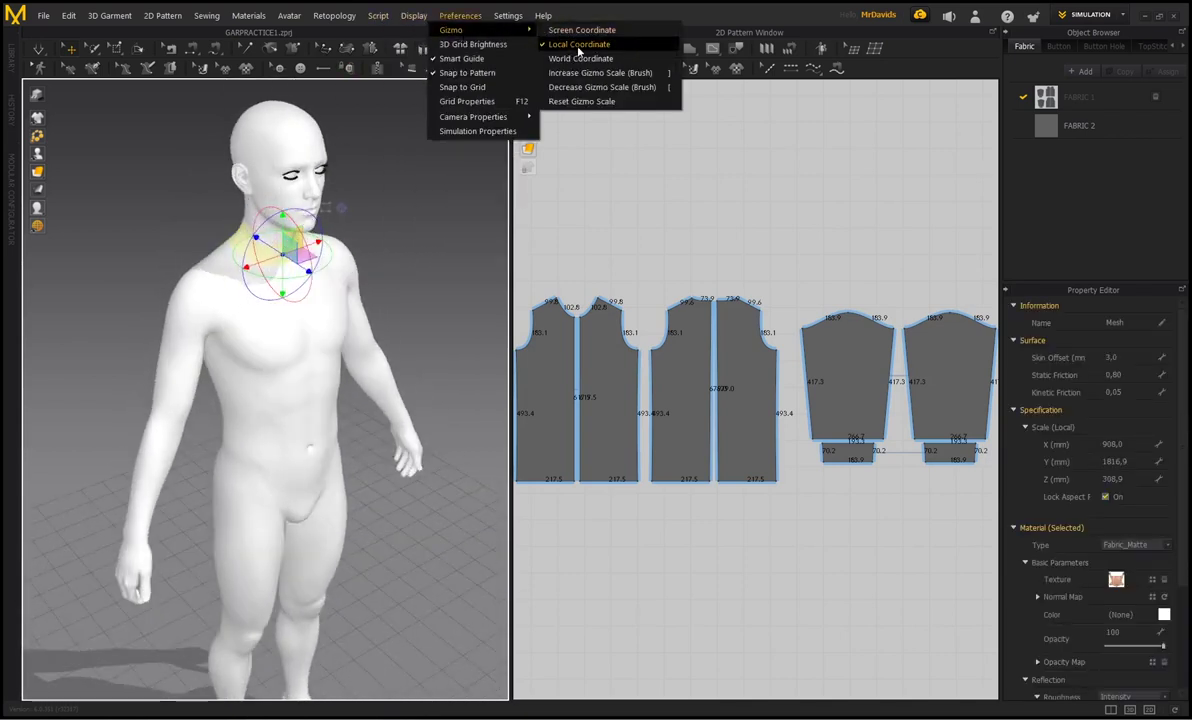
left_click(331, 214)
left_click(407, 160)
left_click(301, 259)
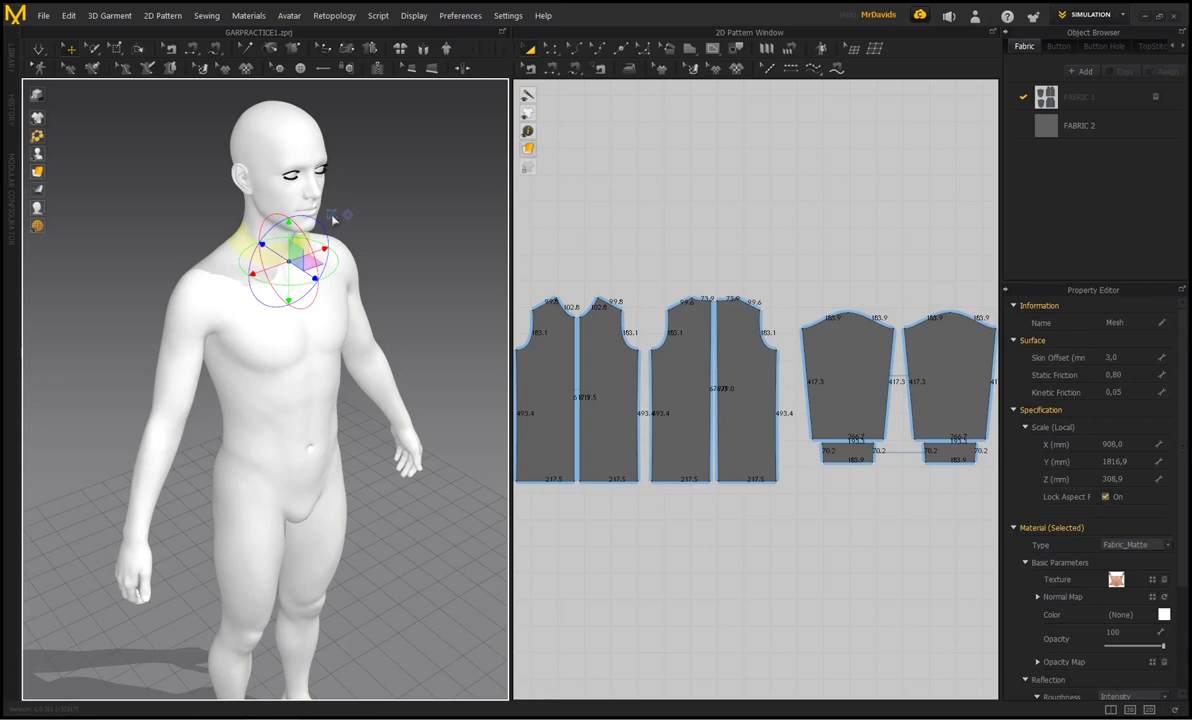
Switch the gizmo to scale mode, try scaling the imported avatar uniformly up and down, and undo the scaling.
left_click(331, 215)
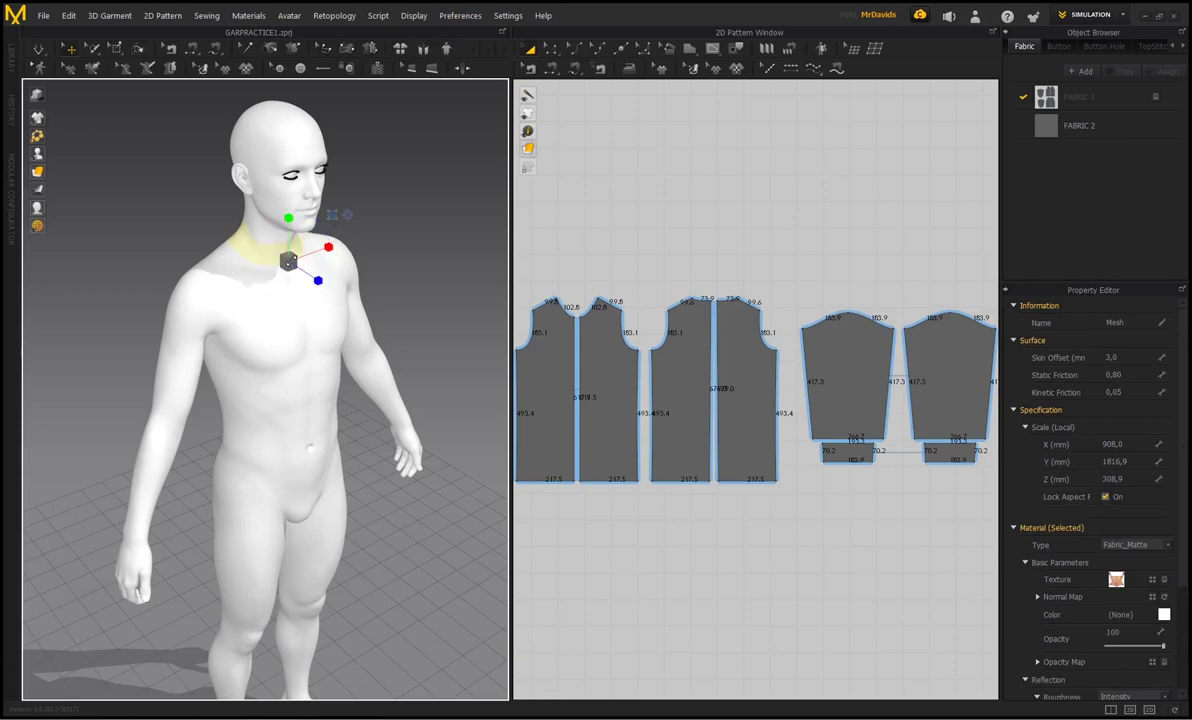
scroll(290, 260, "up", 3)
scroll(290, 260, "down", 6)
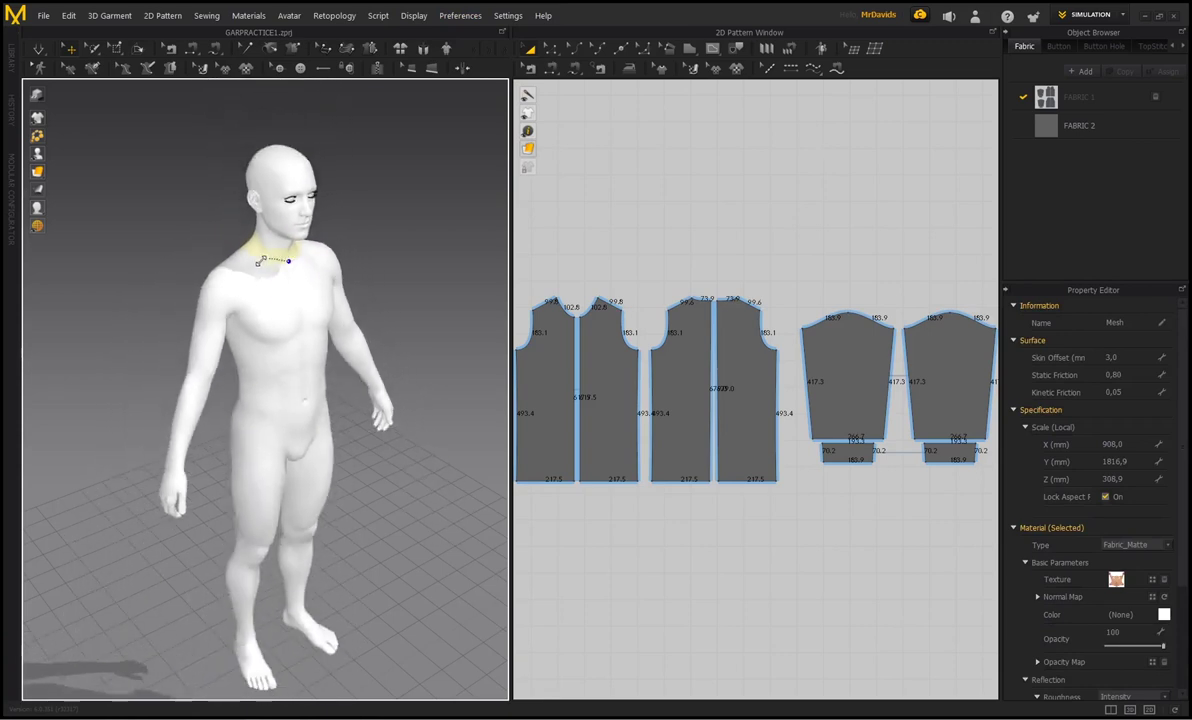
scroll(290, 260, "up", 7)
scroll(289, 261, "down", 5)
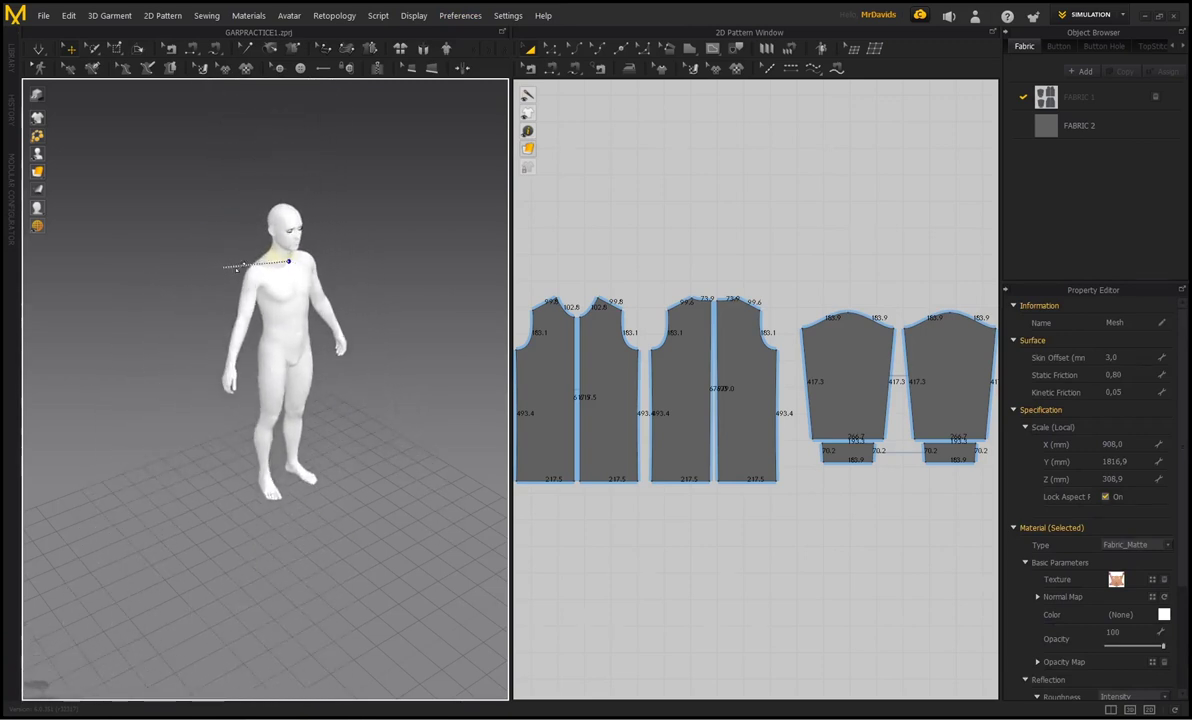
scroll(285, 266, "up", 3)
scroll(285, 267, "down", 4)
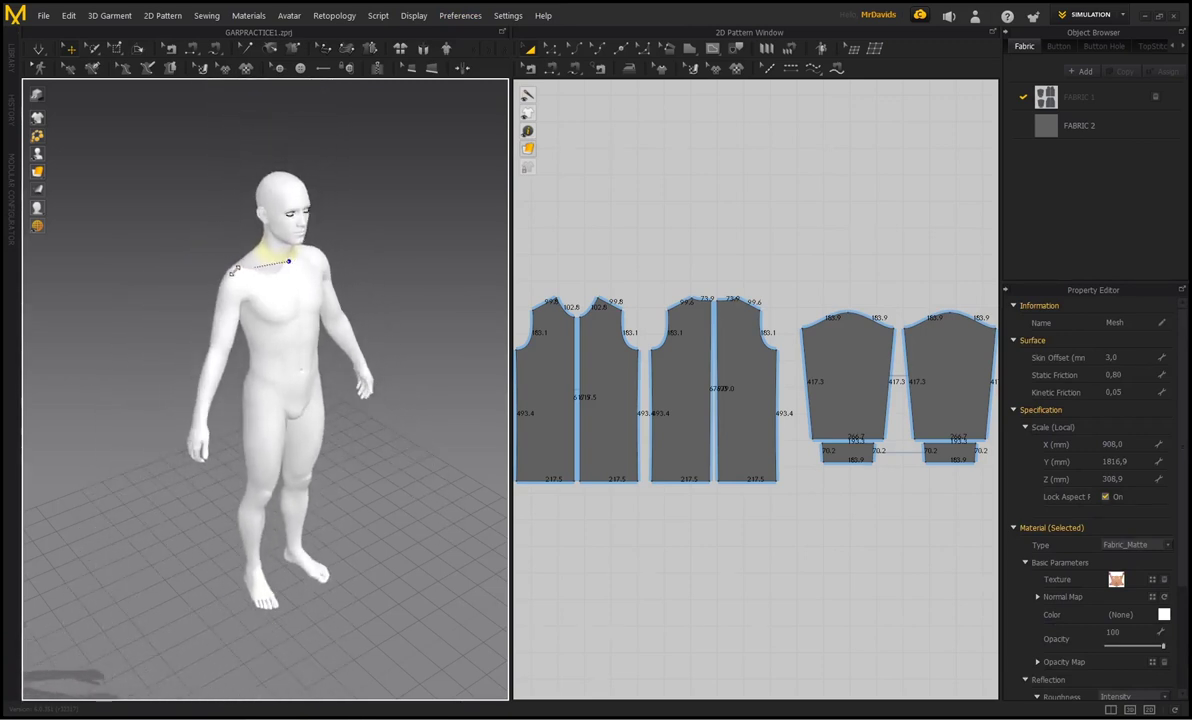
scroll(284, 262, "up", 6)
scroll(284, 262, "down", 4)
scroll(282, 261, "up", 2)
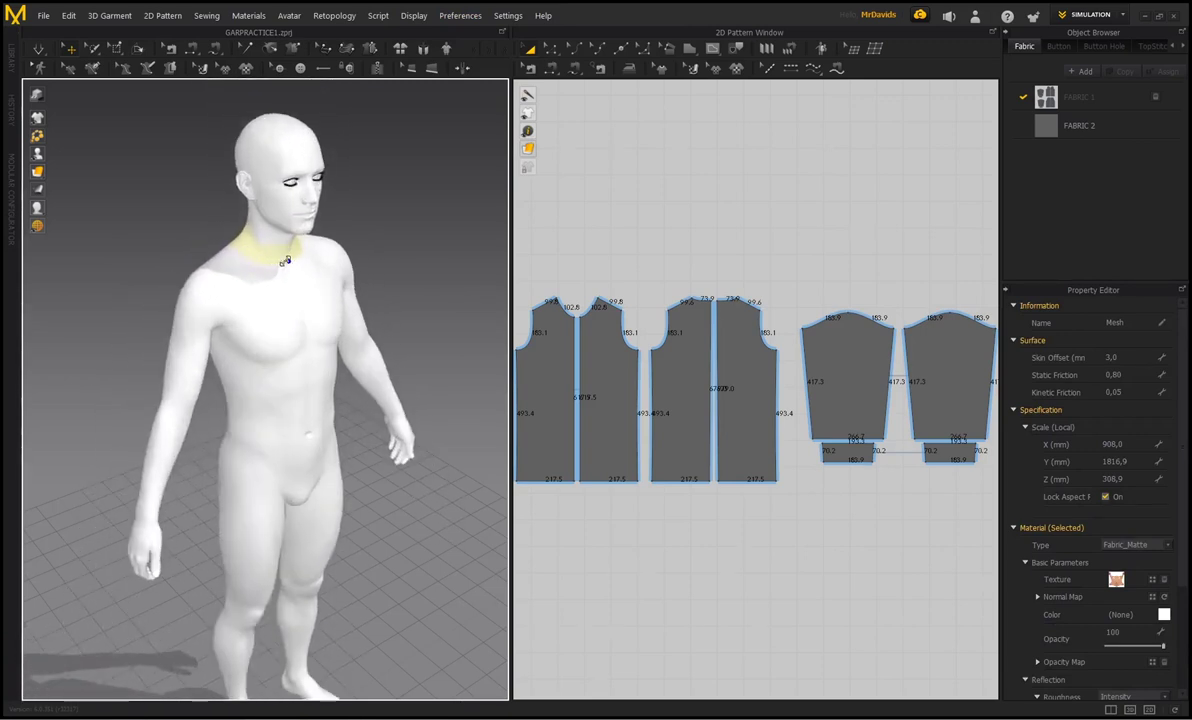
scroll(278, 260, "down", 2)
scroll(272, 259, "up", 4)
scroll(270, 260, "down", 3)
scroll(280, 261, "up", 3)
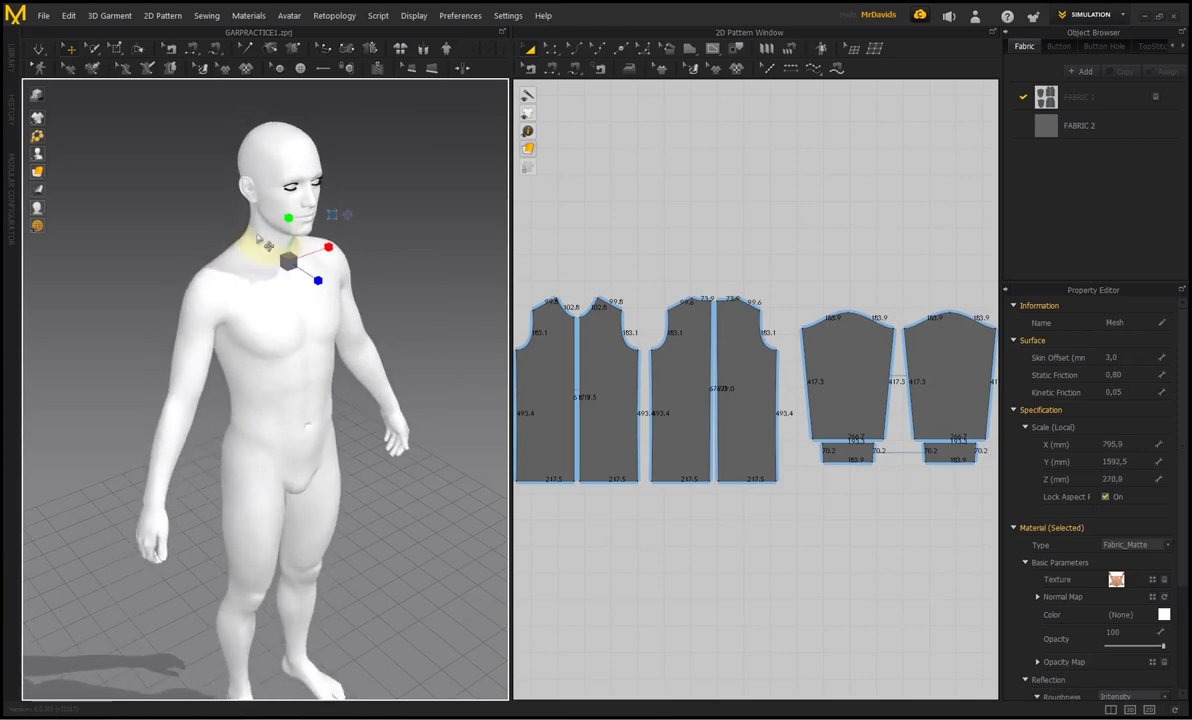
key("ctrl+z")
Select the avatar's neck mesh and stretch it along the blue axis of the scale gizmo.
left_click(275, 252)
right_click_drag(388, 229, 402, 205)
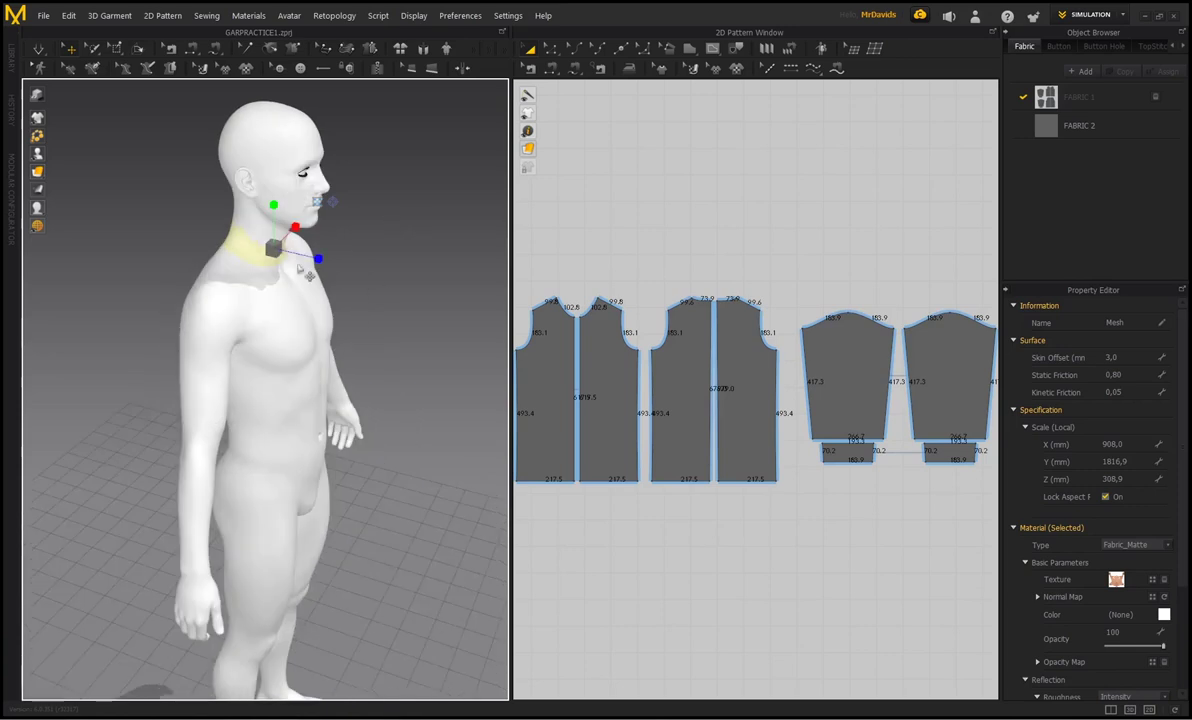
left_click_drag(321, 262, 367, 266)
right_click_drag(367, 265, 296, 259)
right_click_drag(388, 247, 250, 248)
left_click_drag(250, 248, 288, 229)
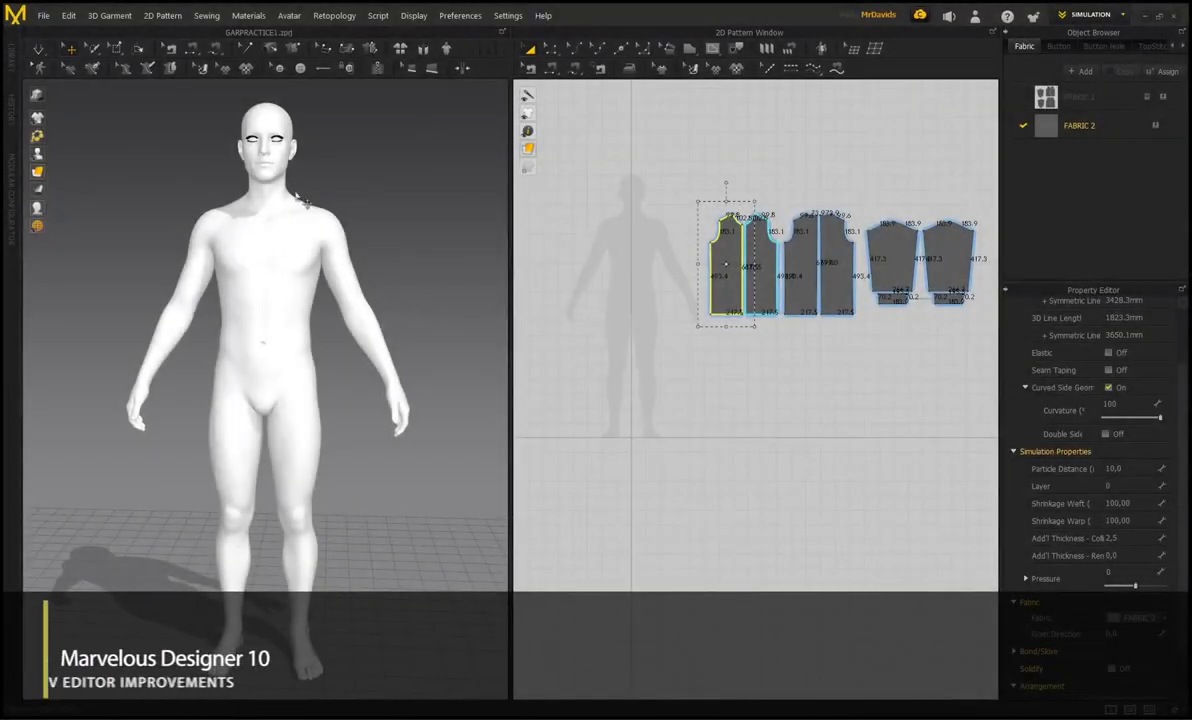
Switch to the UV Editor workspace and apply lehenga_fabric.sbsar from the Substance fabrics library to FABRIC 2.
left_click(1119, 18)
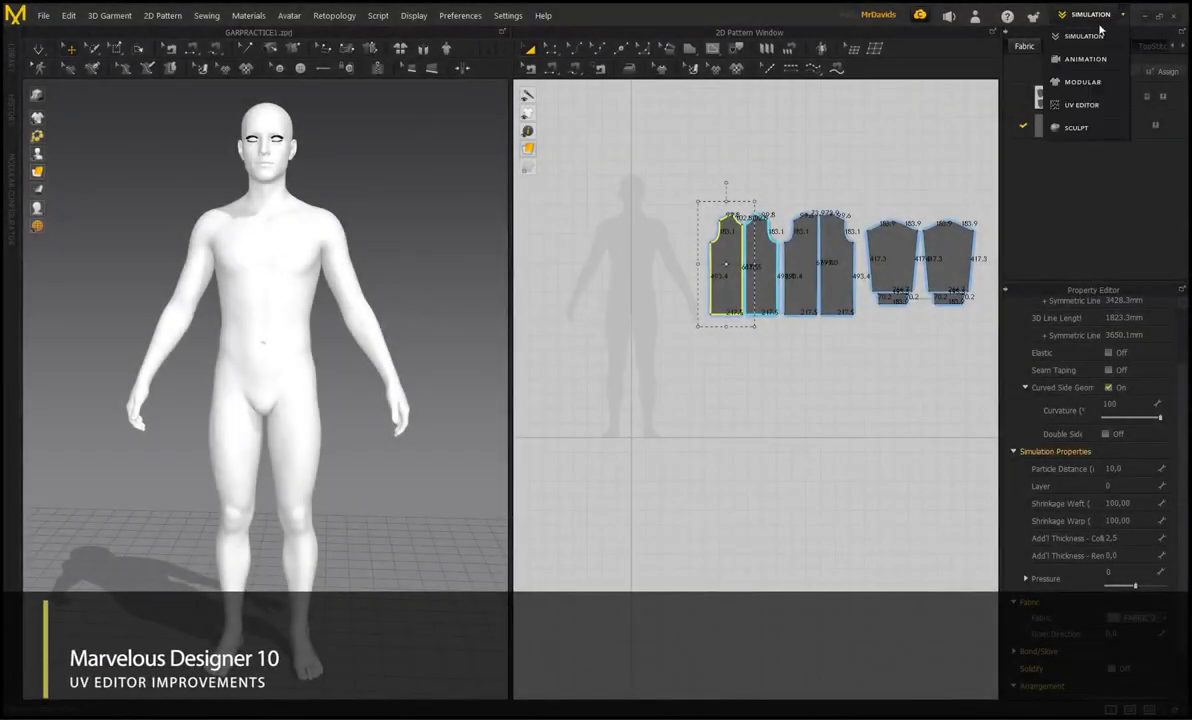
left_click(1082, 105)
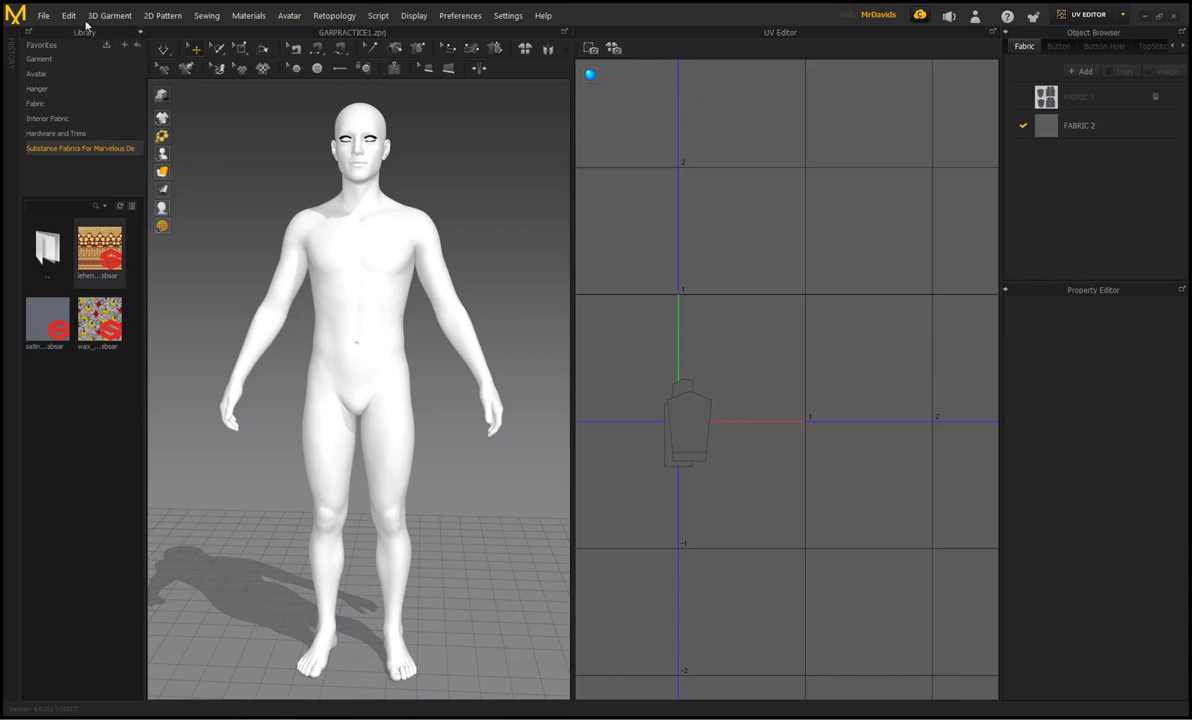
mouse_move(103, 266)
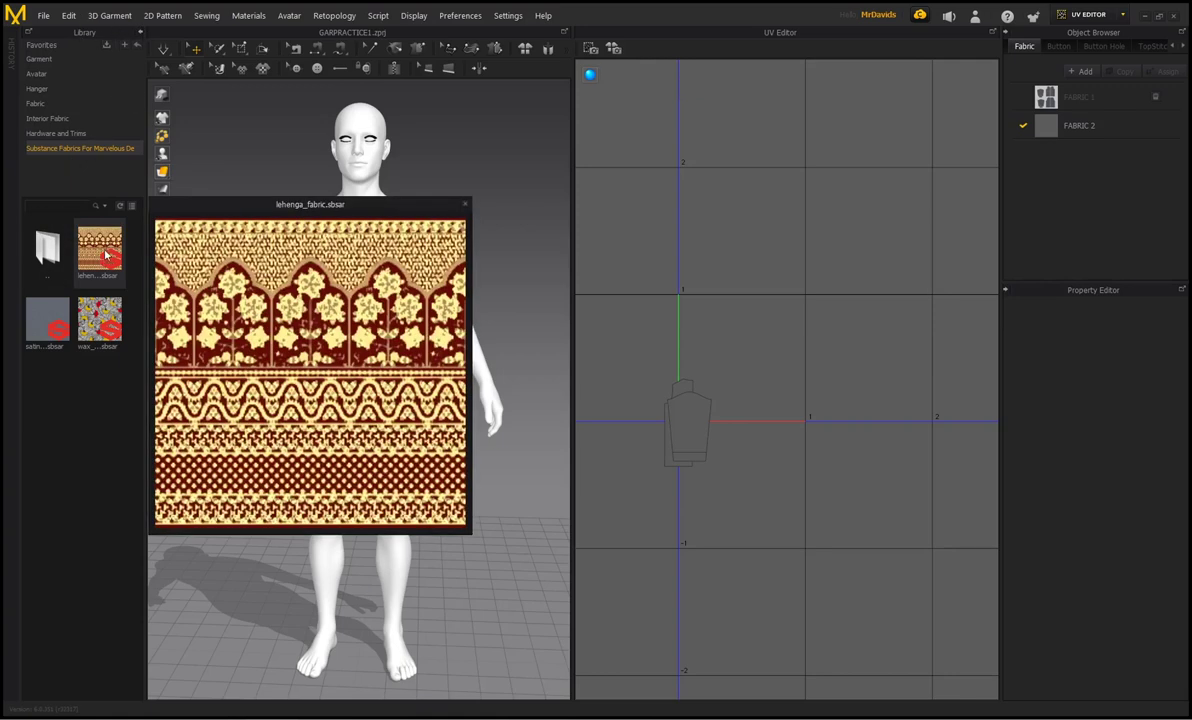
left_click_drag(105, 255, 1090, 131)
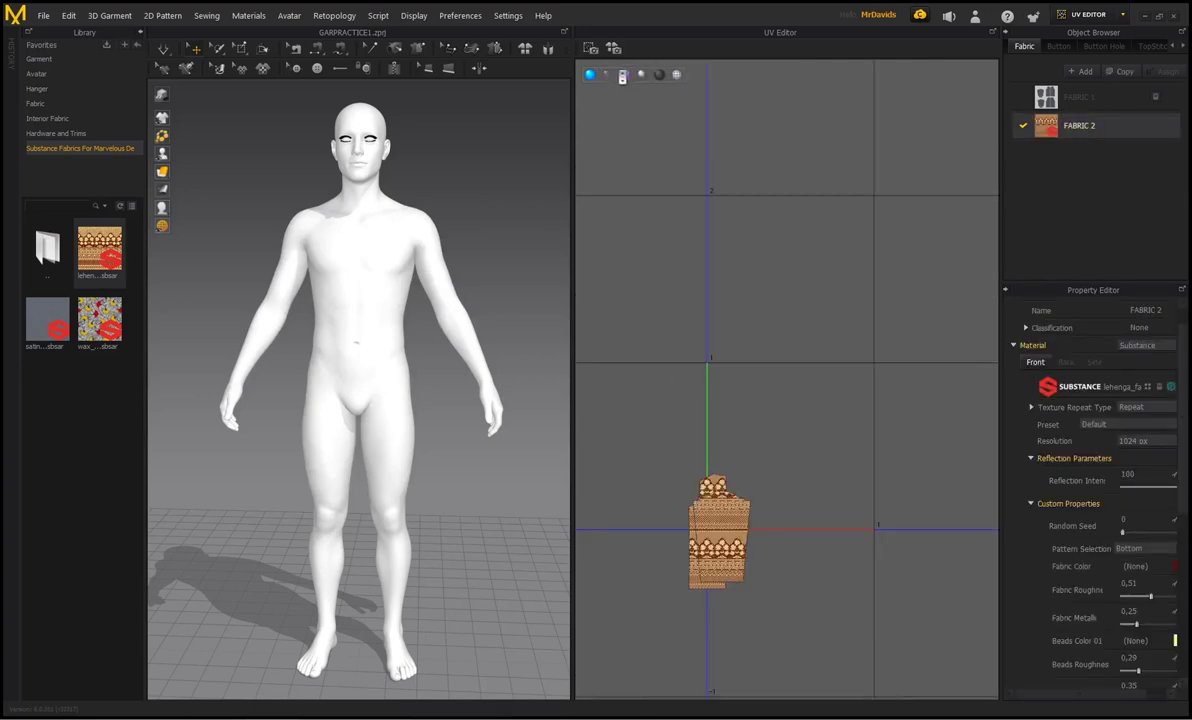
Cycle the UV Editor's texture display through the opacity, normal and dark-sphere maps of the Substance fabric.
left_click(609, 76)
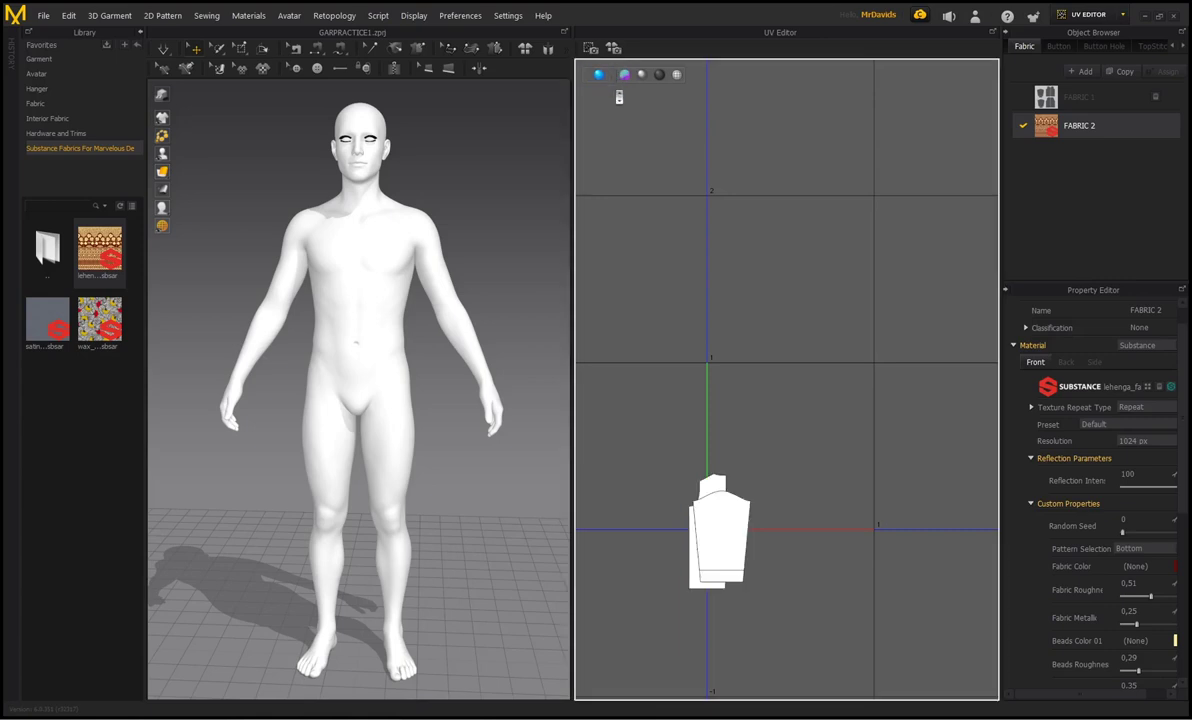
mouse_move(591, 77)
left_click(626, 75)
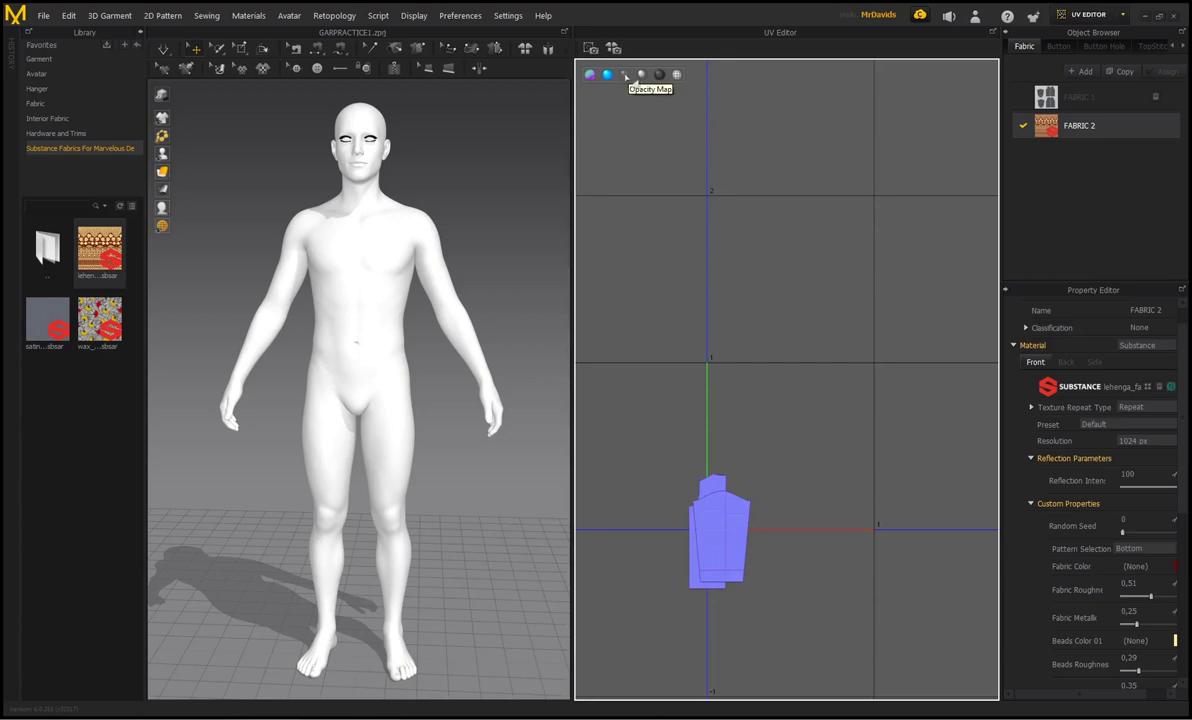
left_click(626, 76)
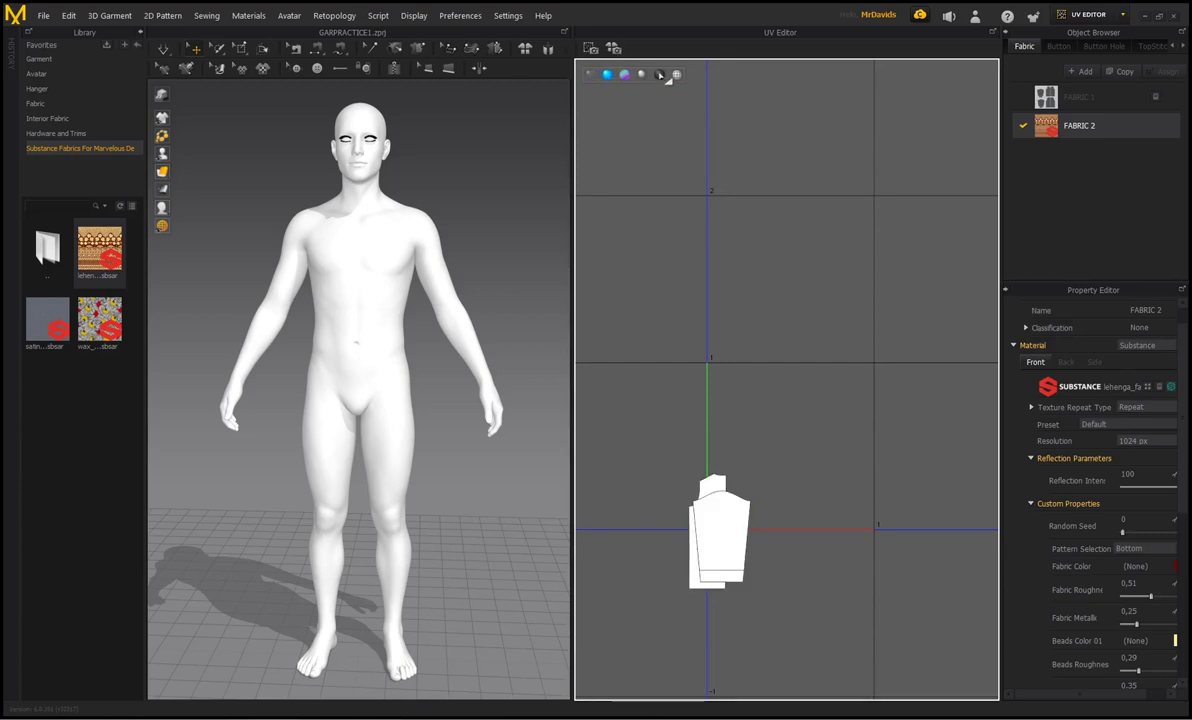
left_click(661, 76)
scroll(737, 590, "up", 6)
scroll(746, 360, "down", 4)
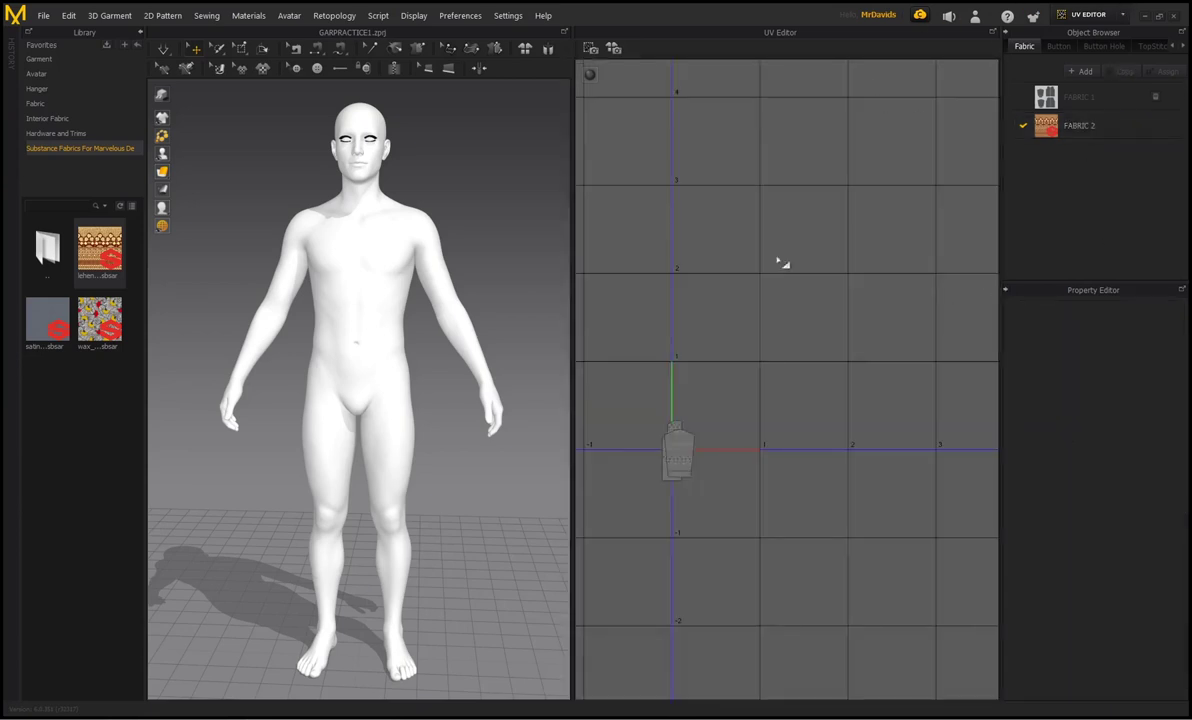
scroll(687, 411, "up", 1)
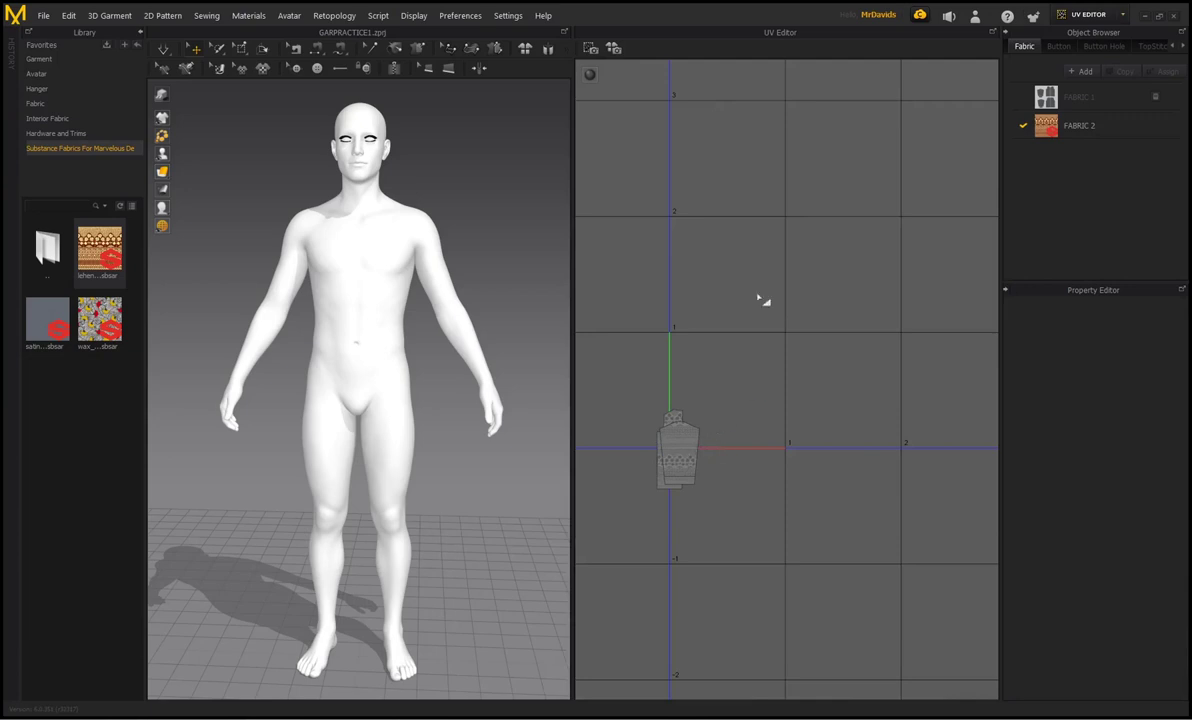
Reset the UVs to the 2D arrangement and switch to Simulation mode to compare them with the 2D patterns.
right_click(759, 475)
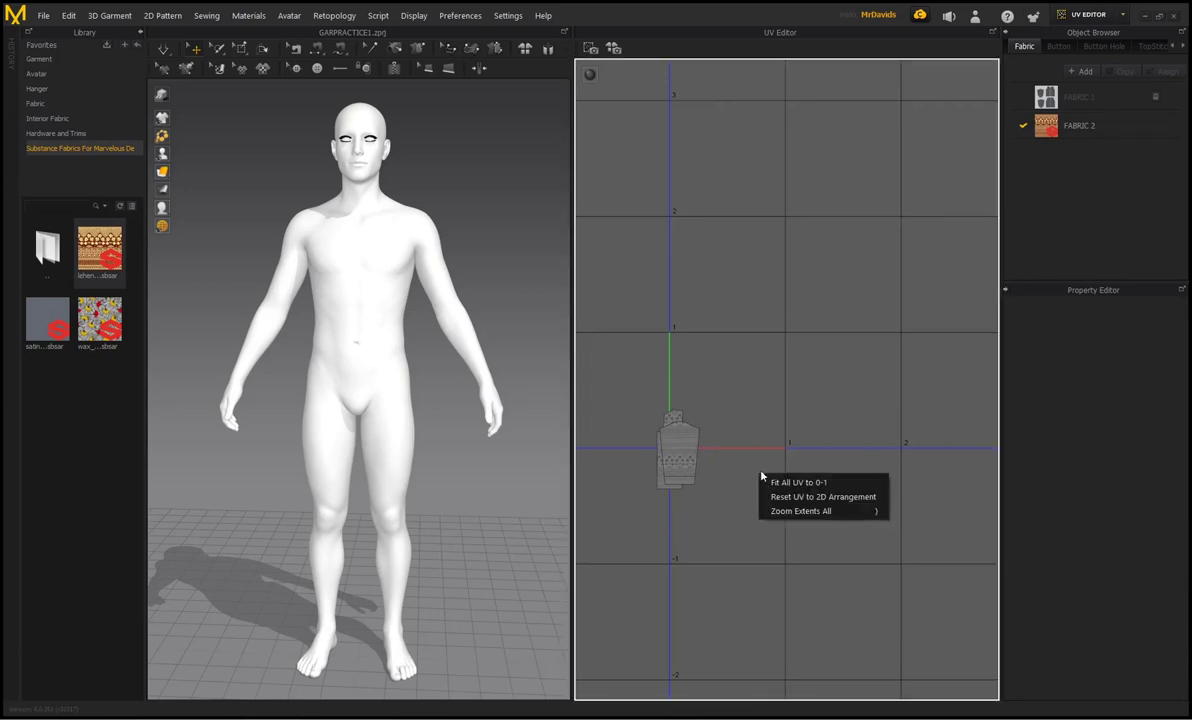
left_click(812, 497)
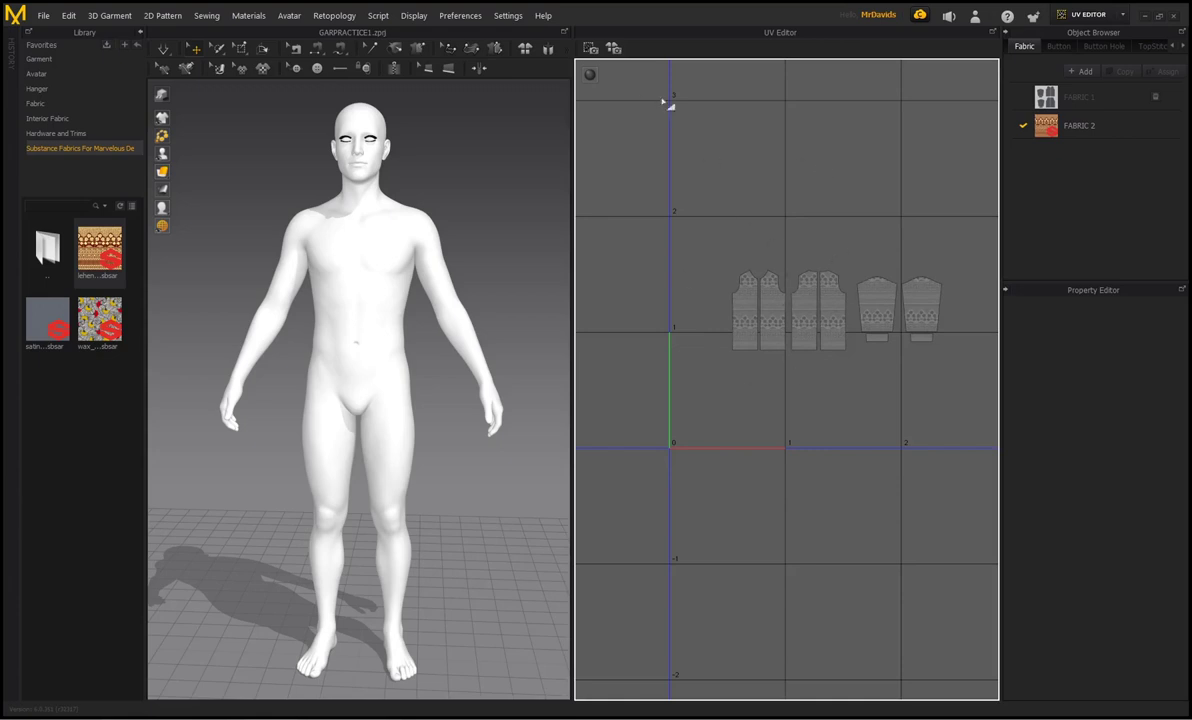
left_click(1114, 14)
left_click(1081, 39)
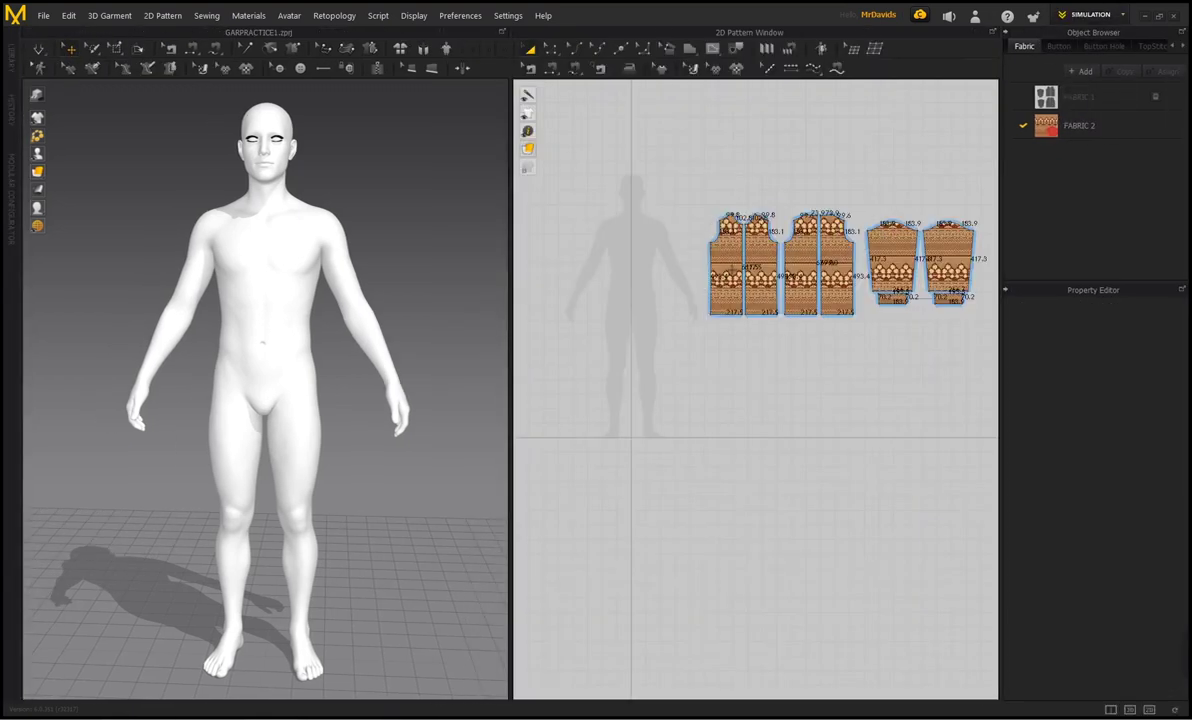
Return to the UV Editor and fit all UVs to 0-1 using the Length (Absolute) option.
left_click(1115, 22)
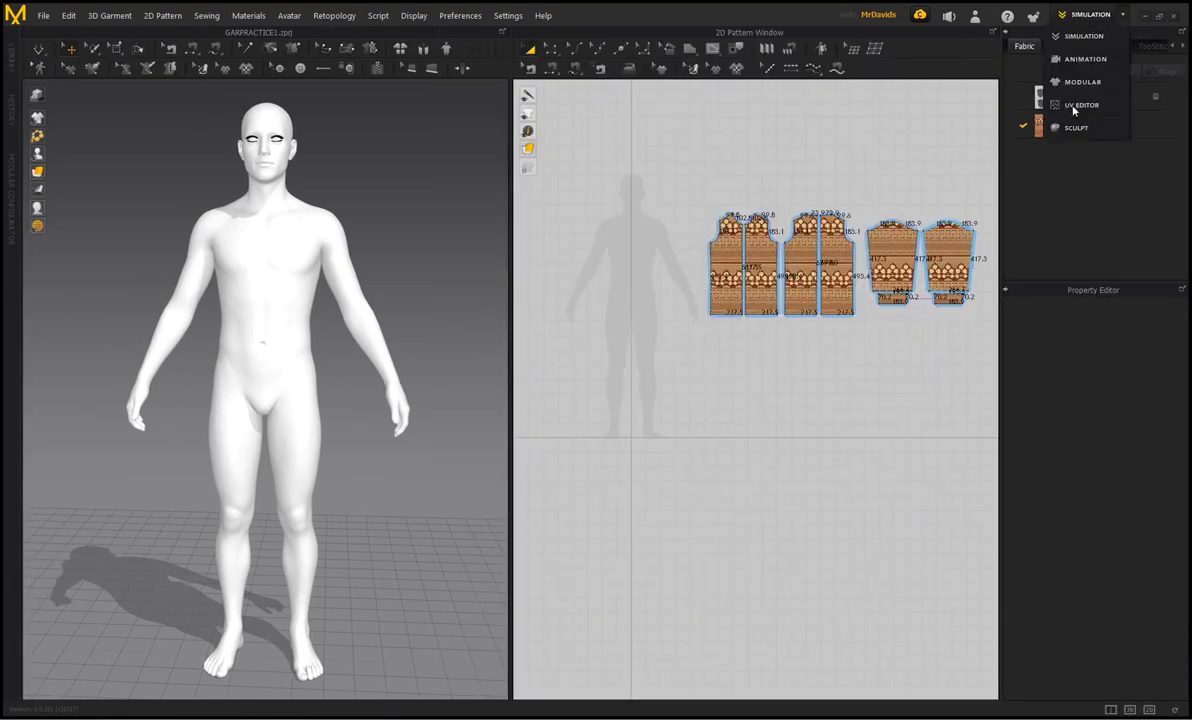
left_click(1080, 105)
right_click(786, 393)
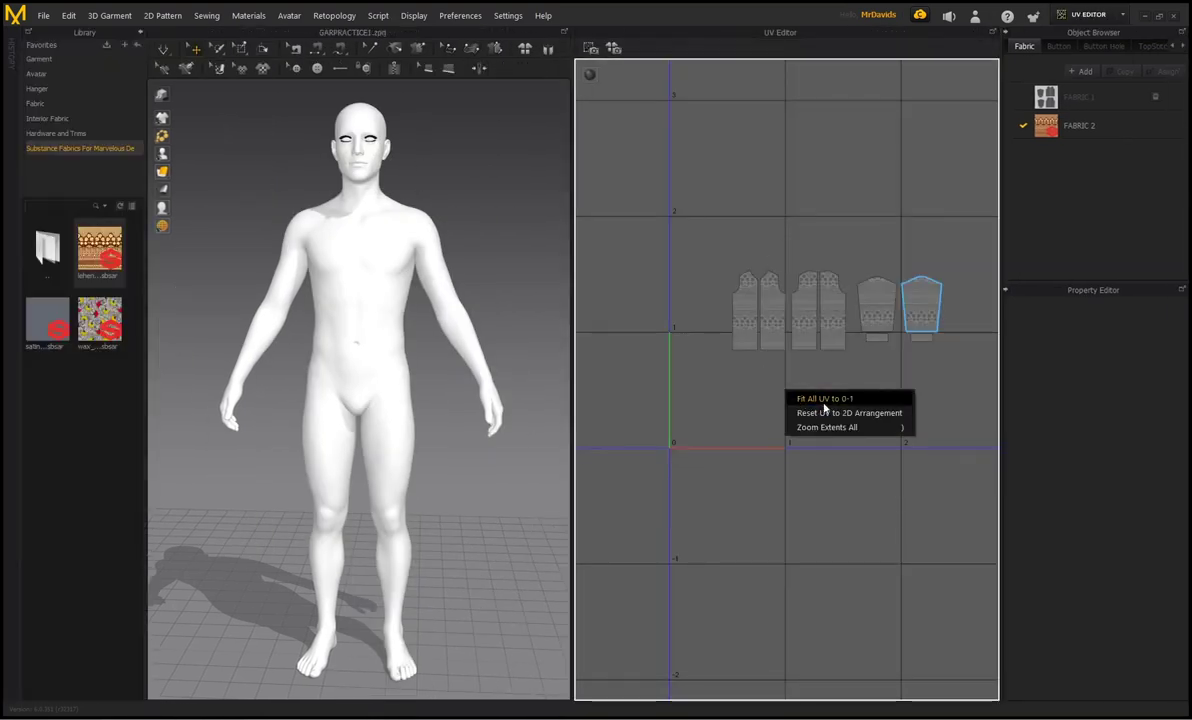
left_click(833, 400)
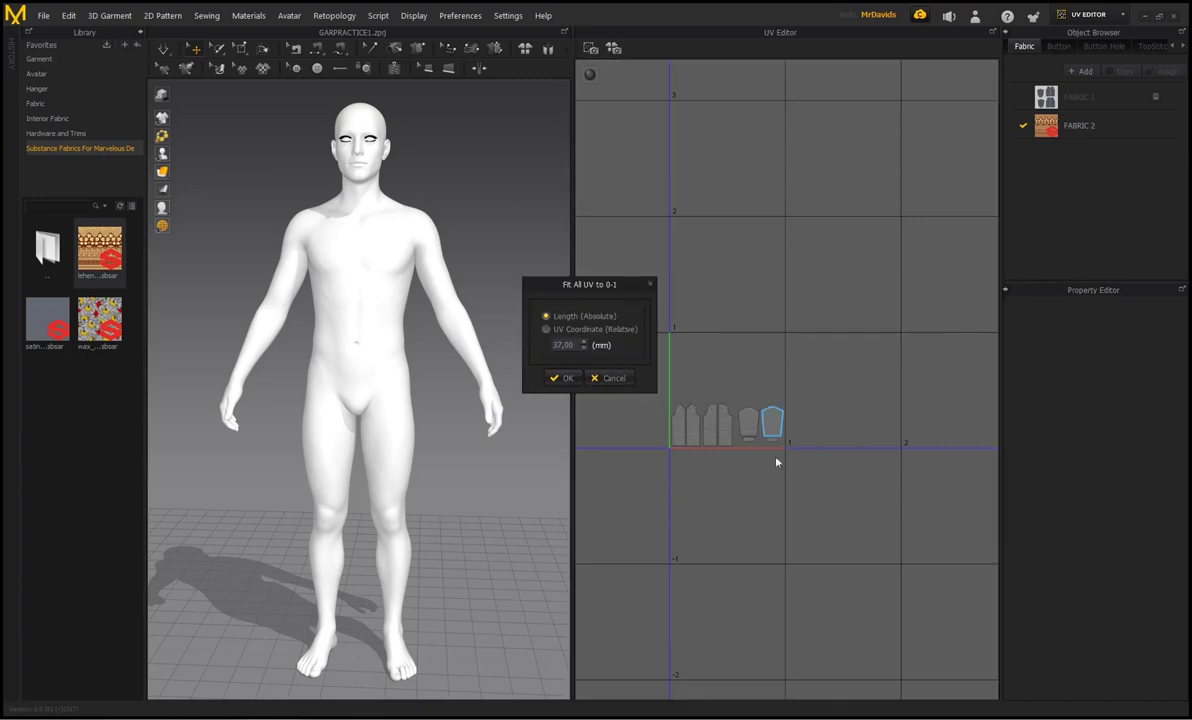
left_click(561, 378)
Fit the two sleeve UVs to 0-1 with Length (Absolute) and move them one tile along the positive U axis.
left_click(742, 428)
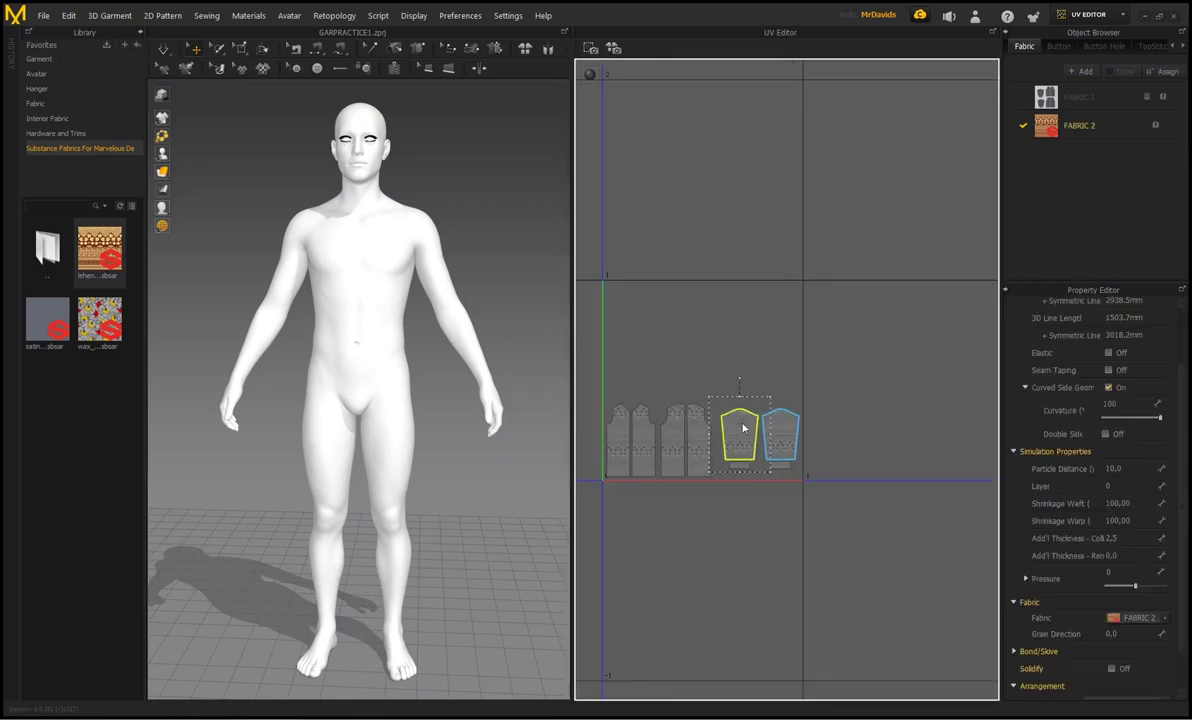
left_click(783, 429, "shift")
right_click(784, 431)
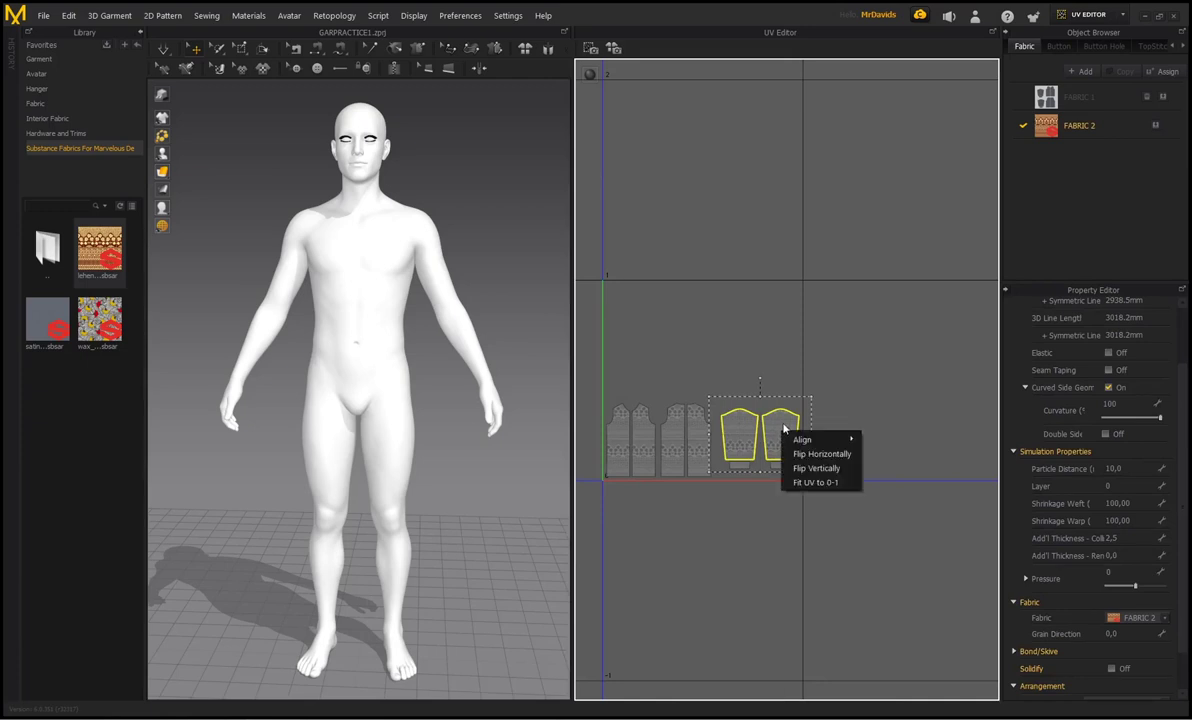
left_click(808, 485)
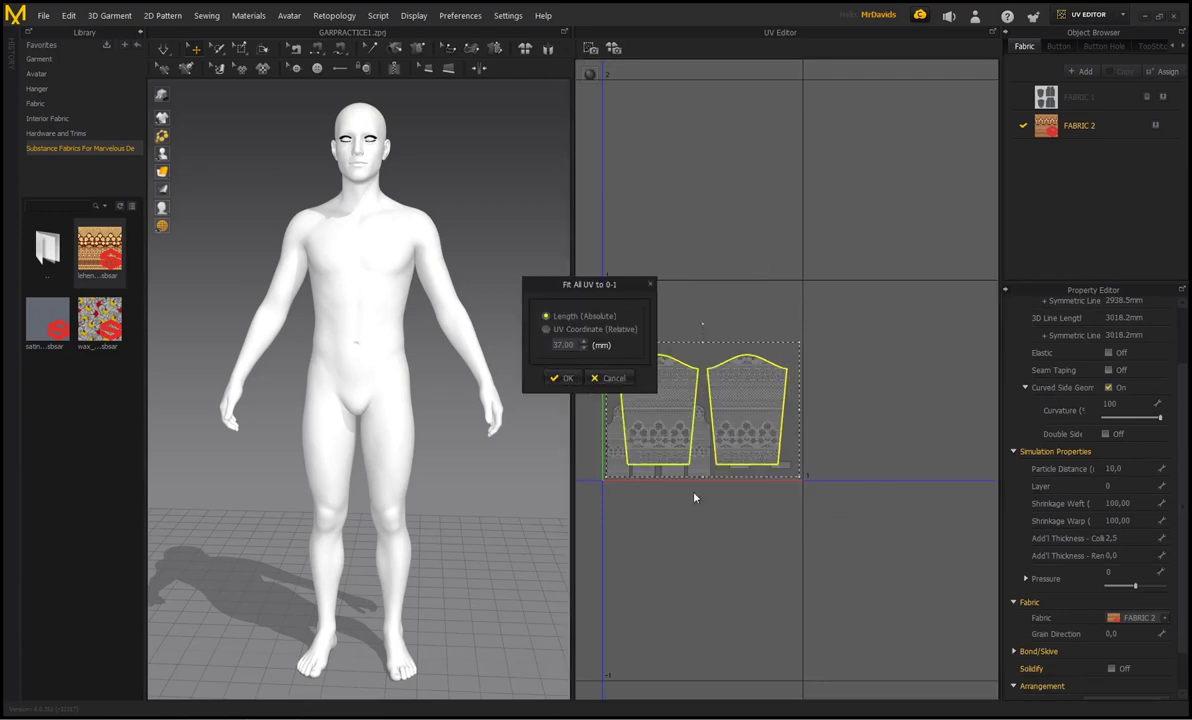
left_click(562, 378)
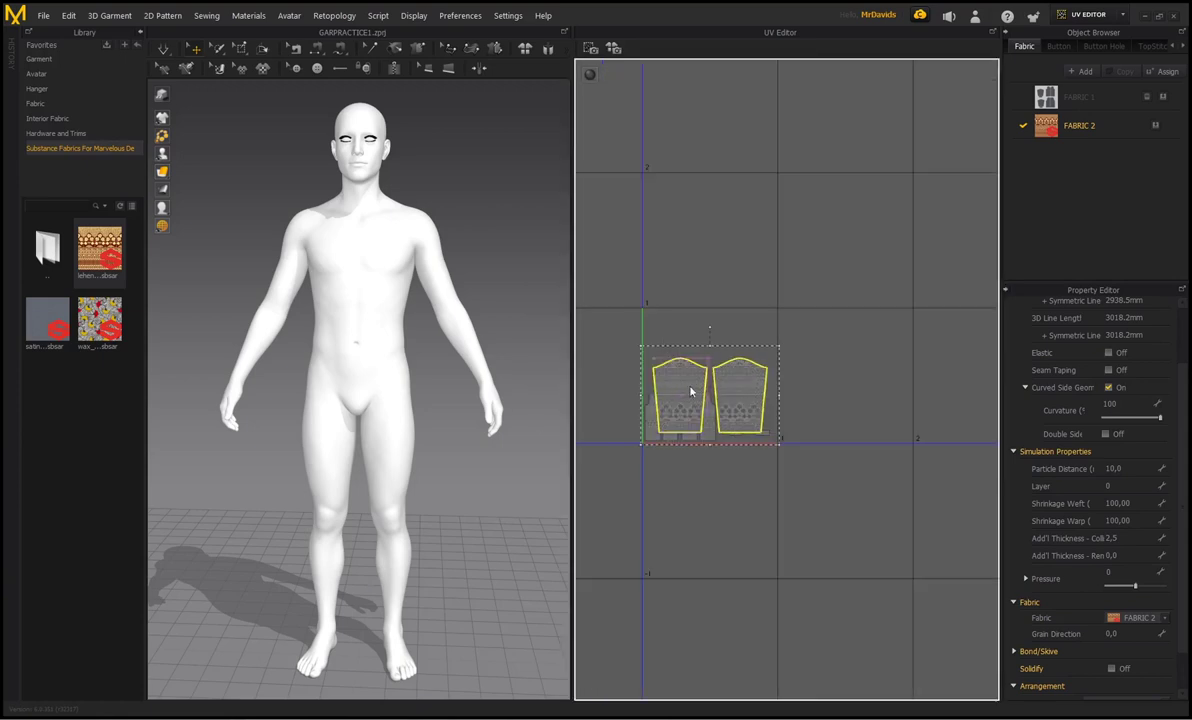
left_click_drag(697, 393, 813, 393)
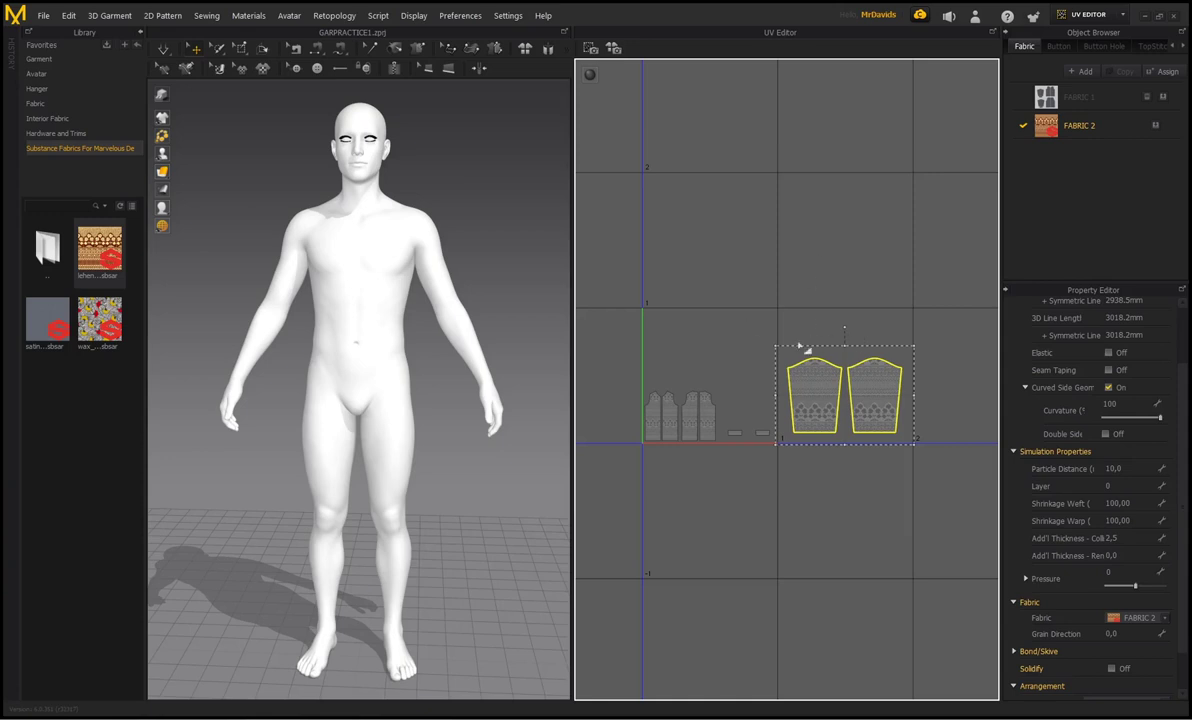
Fit the two cuff UVs to 0-1 with Length (Absolute) and move them to the tile above the sleeves.
left_click_drag(718, 415, 782, 445)
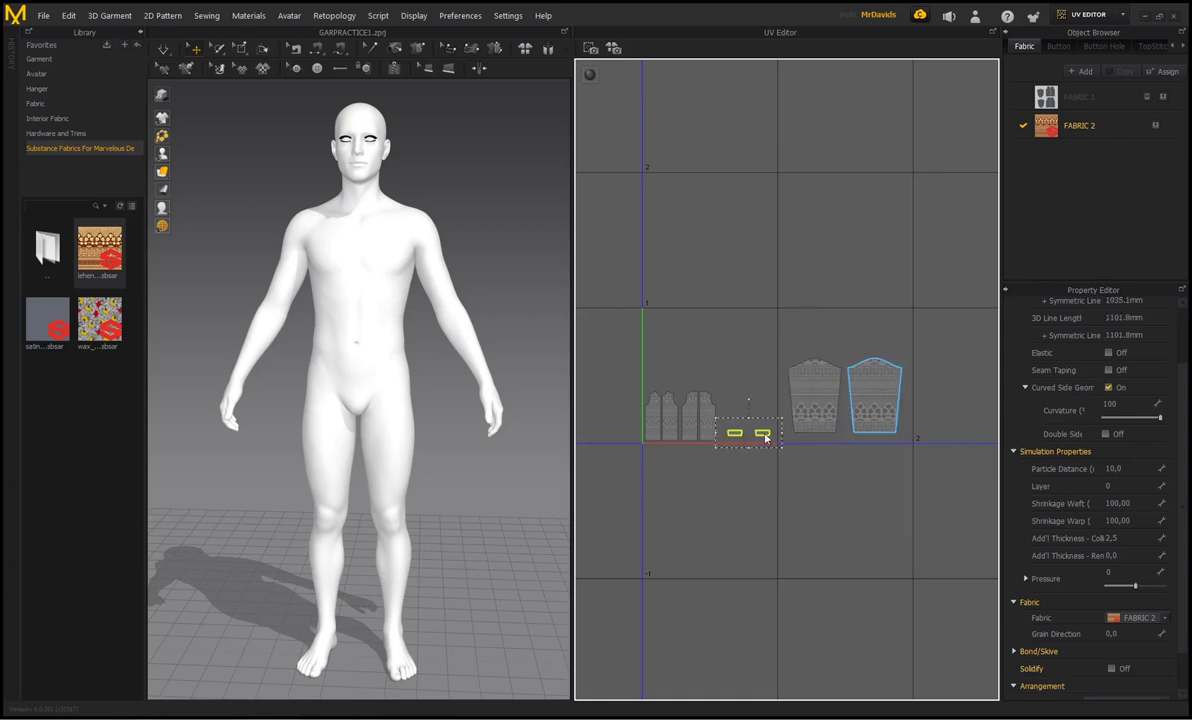
right_click(767, 449)
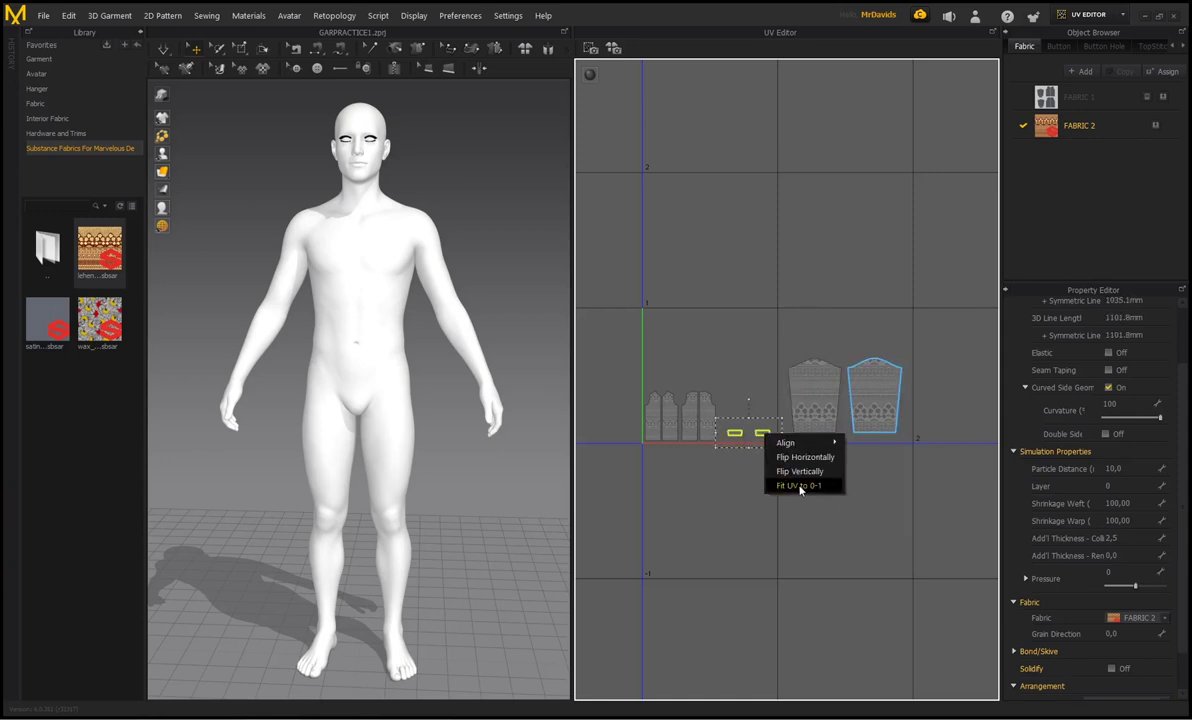
left_click(799, 486)
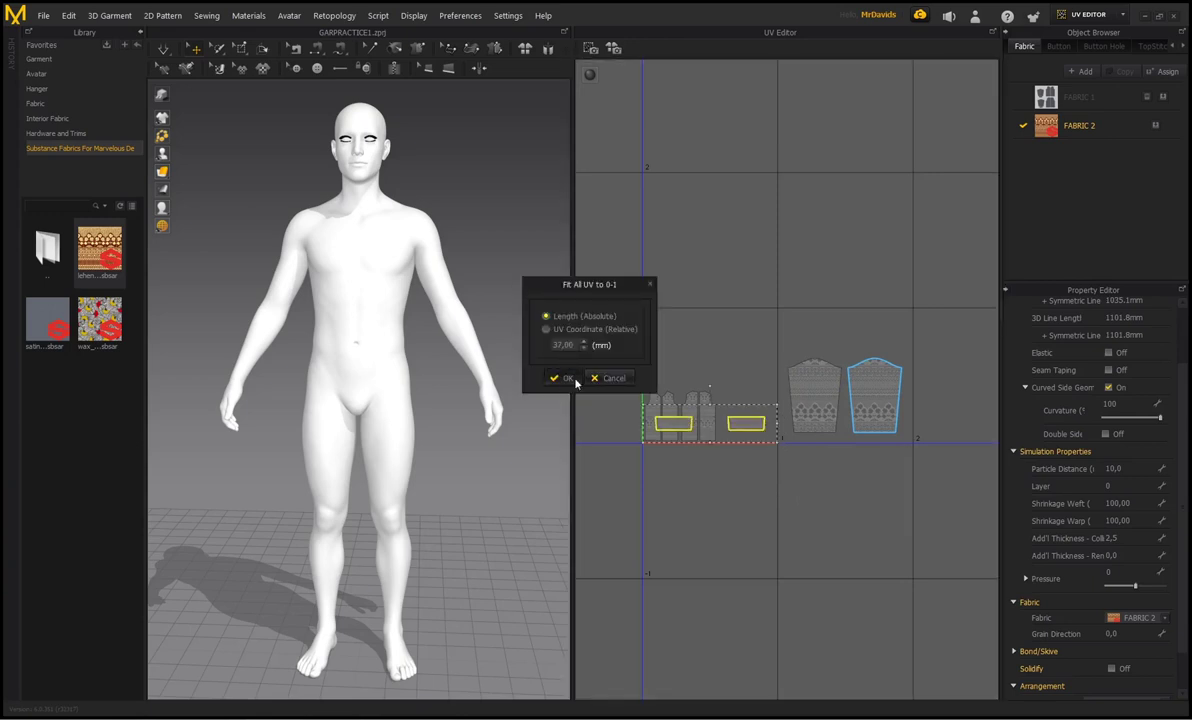
left_click(556, 378)
left_click_drag(746, 426, 884, 288)
Fit the four front and back body panel UVs to 0-1 with Length (Absolute), leaving them in the first tile.
left_click(689, 420)
right_click(698, 426)
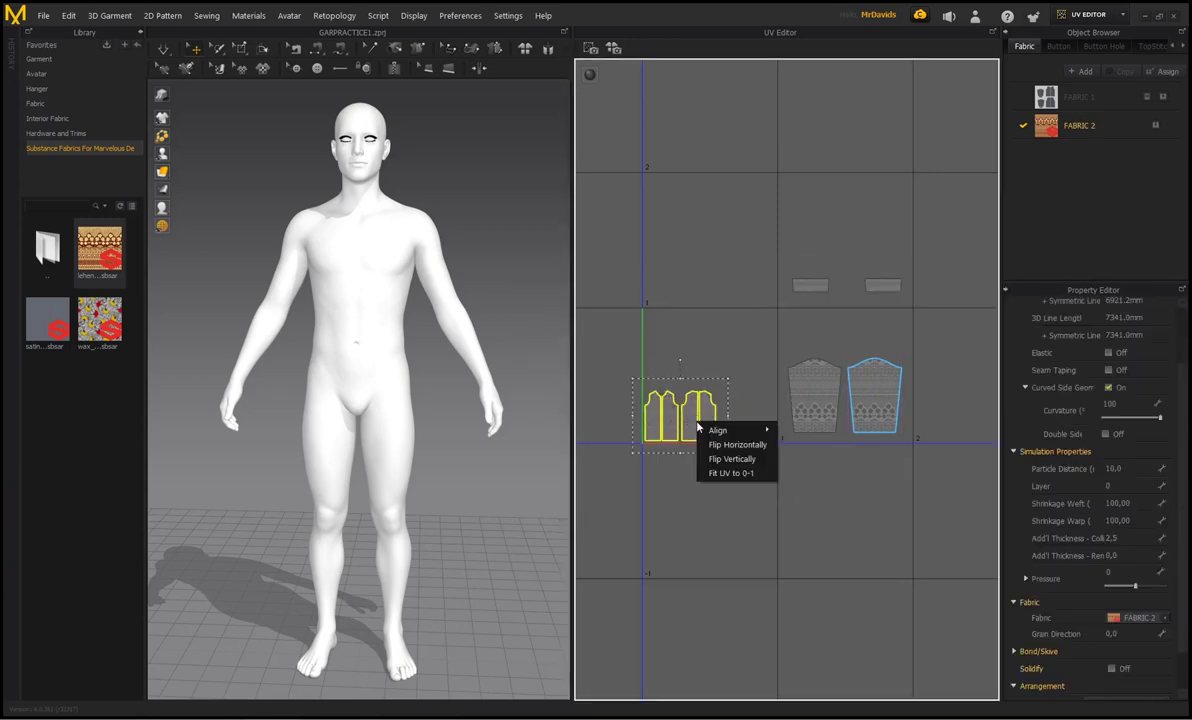
left_click(746, 477)
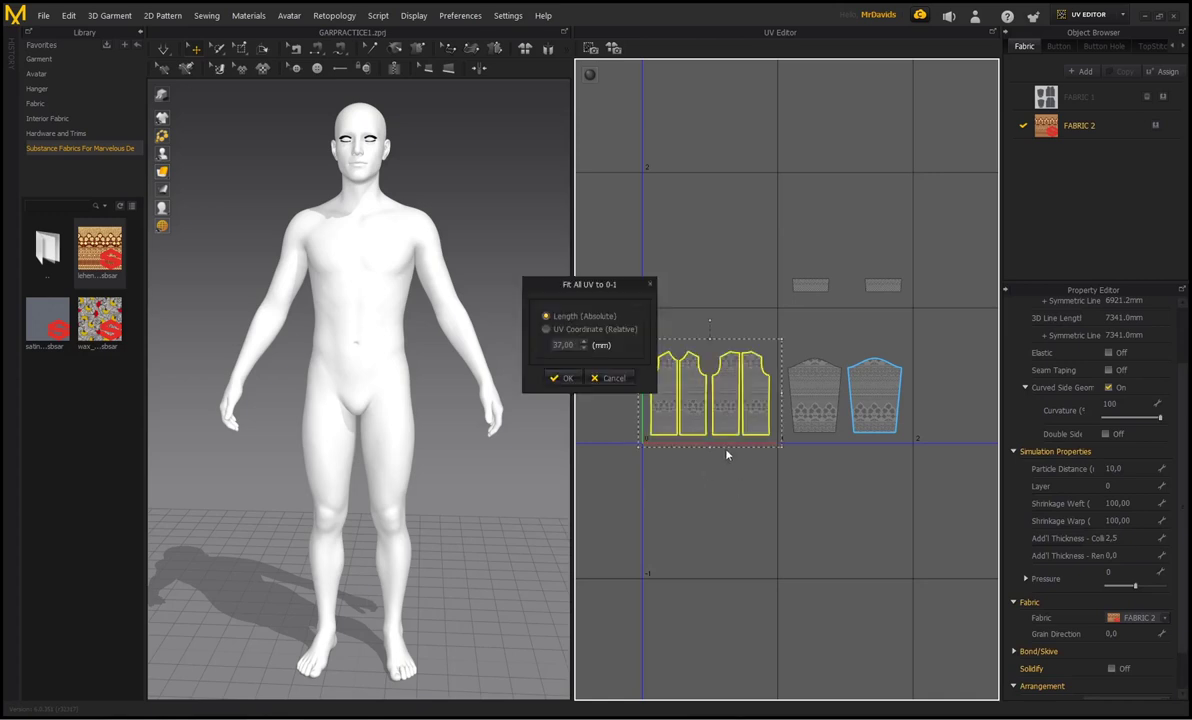
left_click(560, 378)
scroll(764, 266, "up", 2)
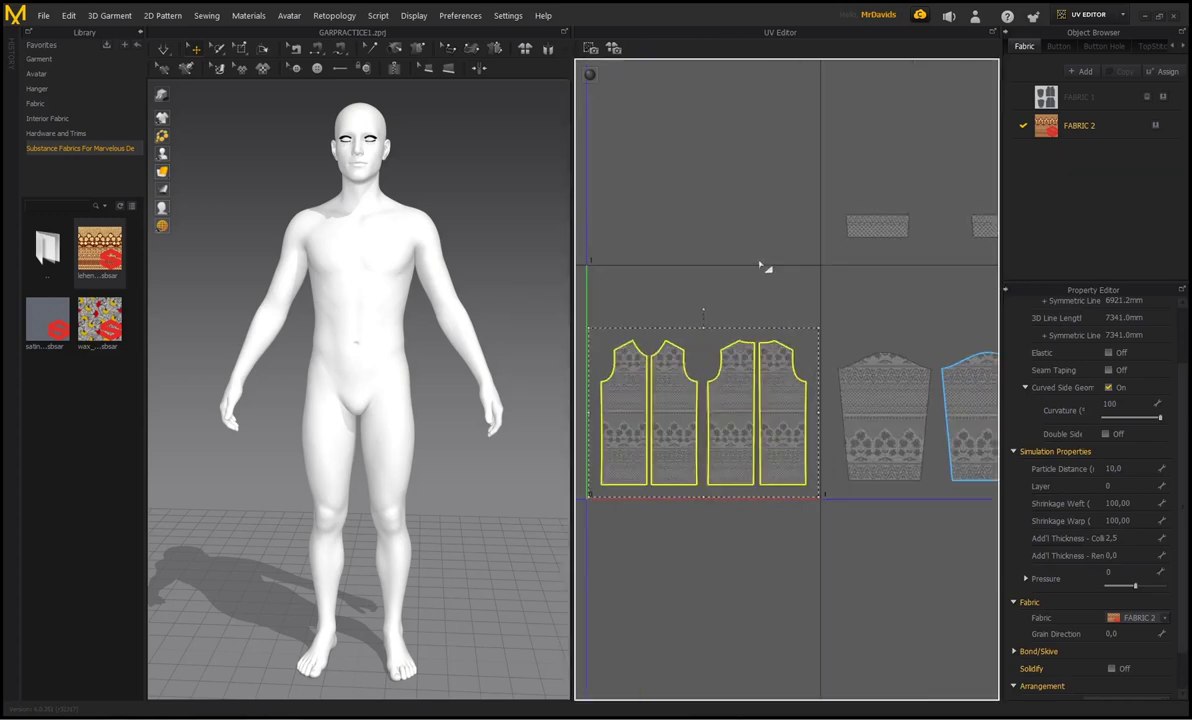
scroll(748, 327, "down", 2)
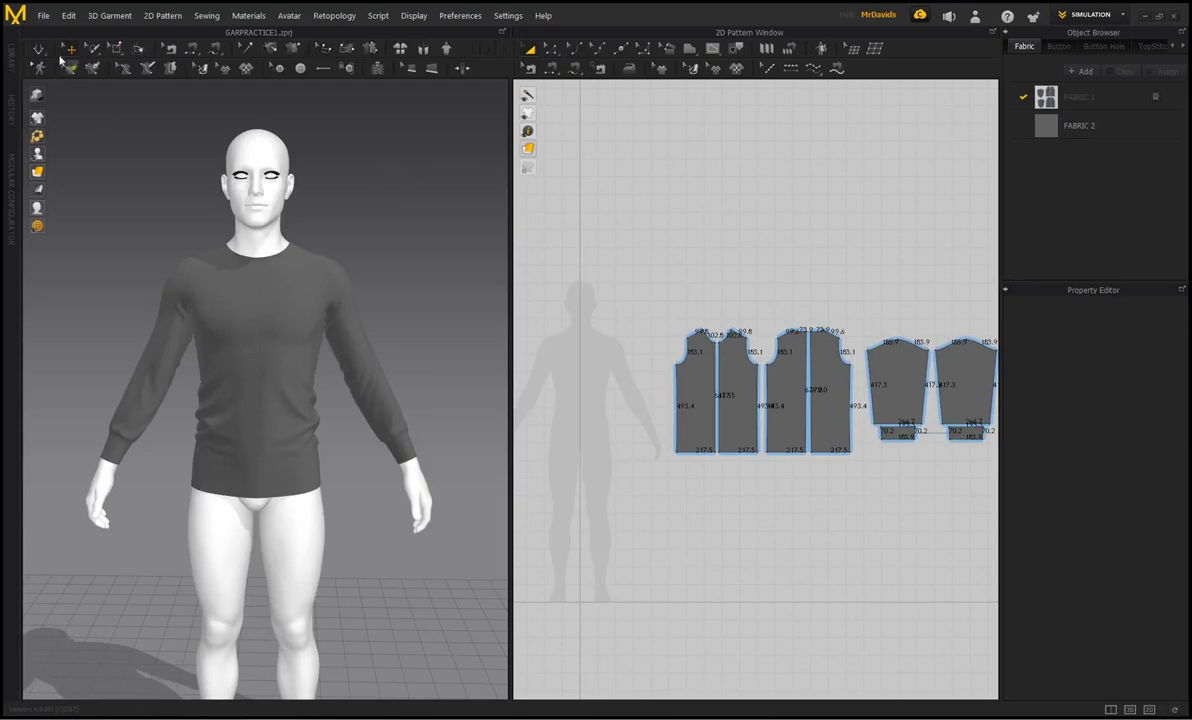
Apply the lehenga Substance fabric from the library's Substance collection to FABRIC 2 and set its Texture Repeat Type to Unified Map.
left_click(17, 74)
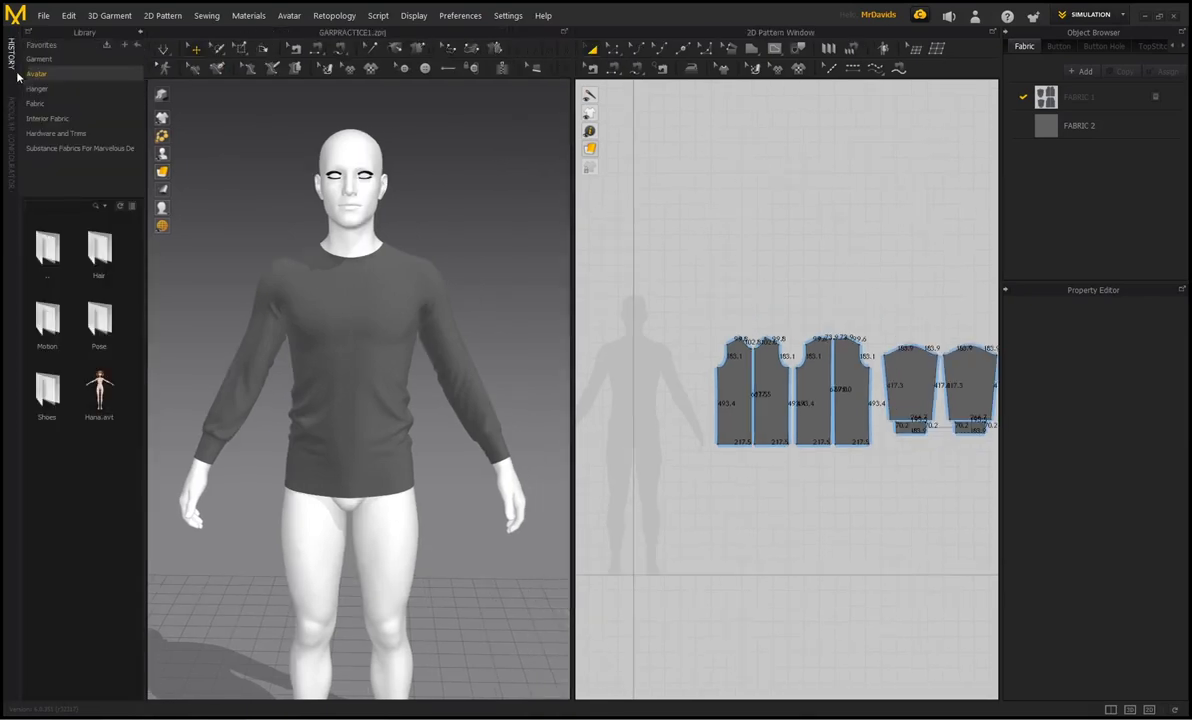
left_click(60, 148)
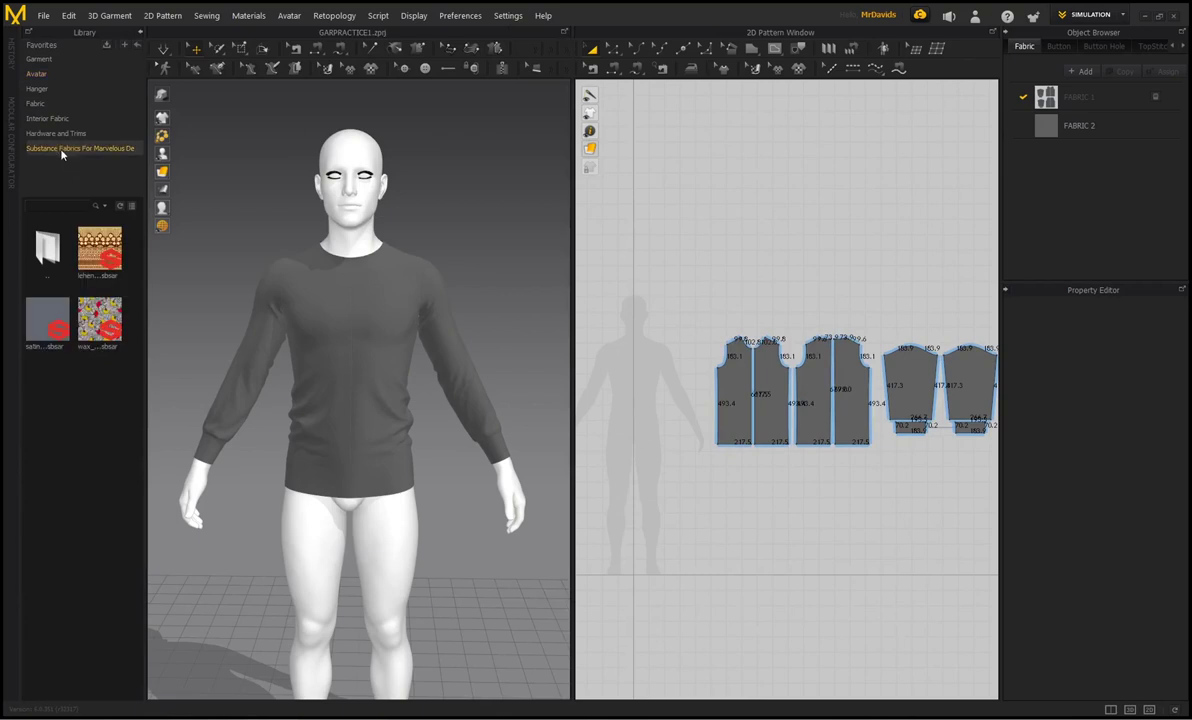
mouse_move(100, 248)
left_click_drag(100, 245, 1080, 130)
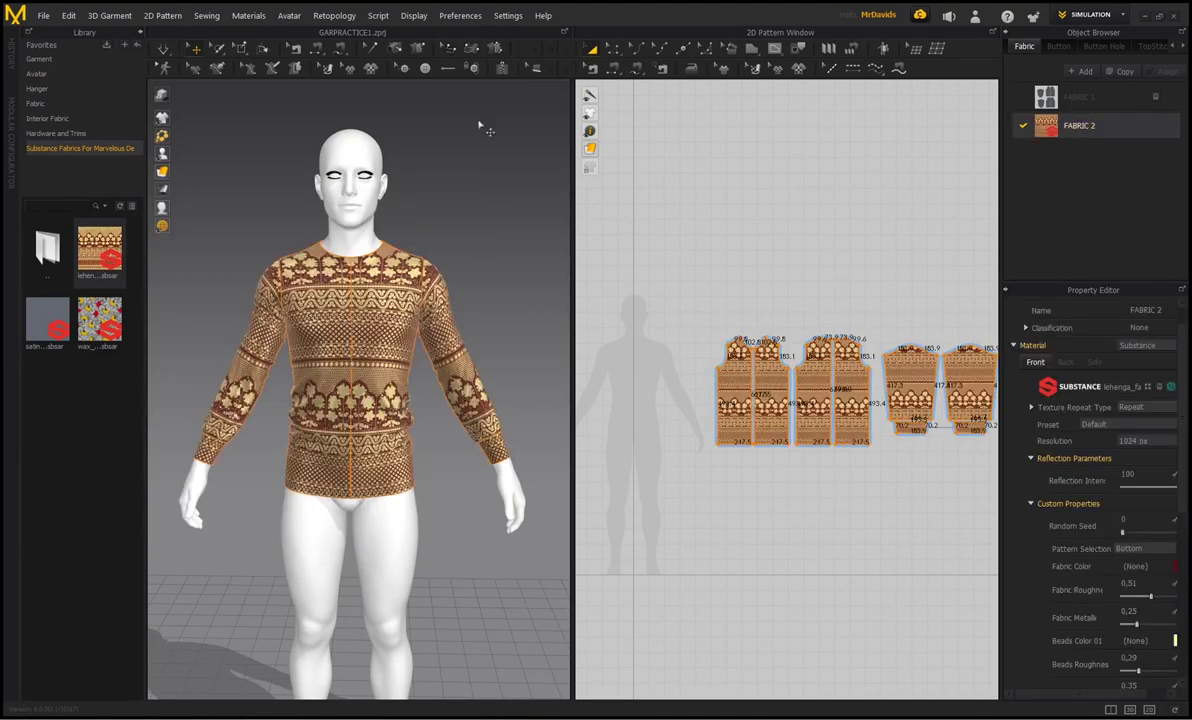
scroll(366, 312, "up", 2)
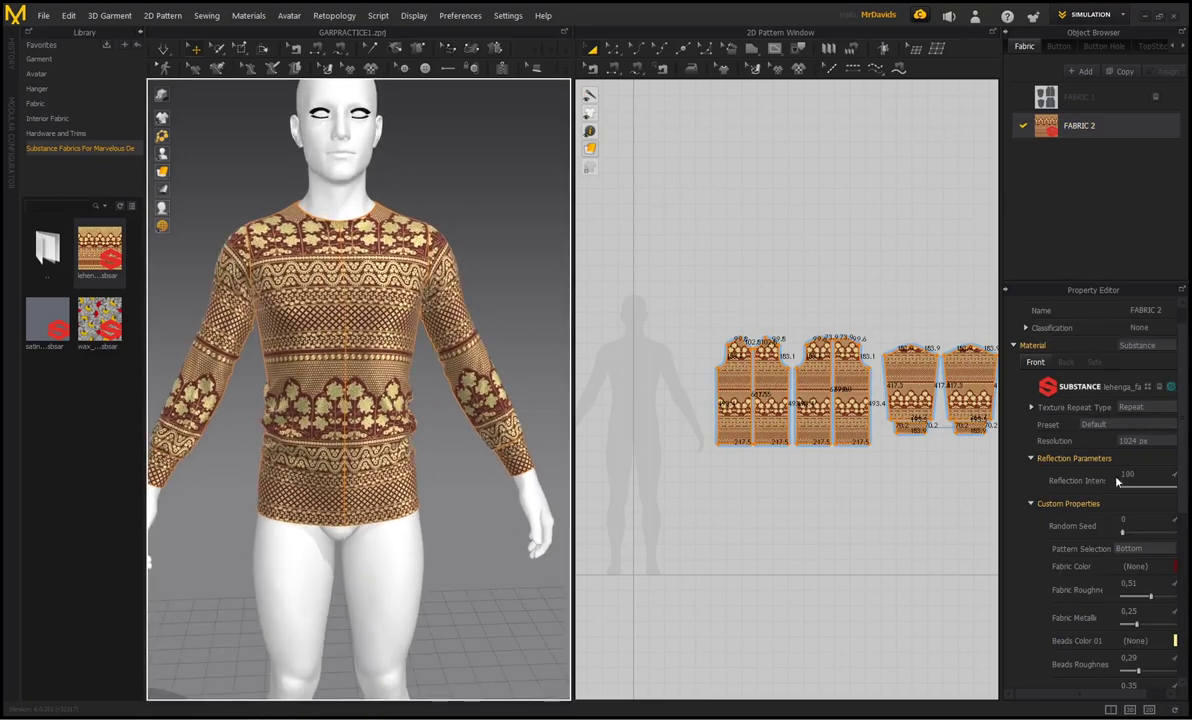
left_click(1135, 407)
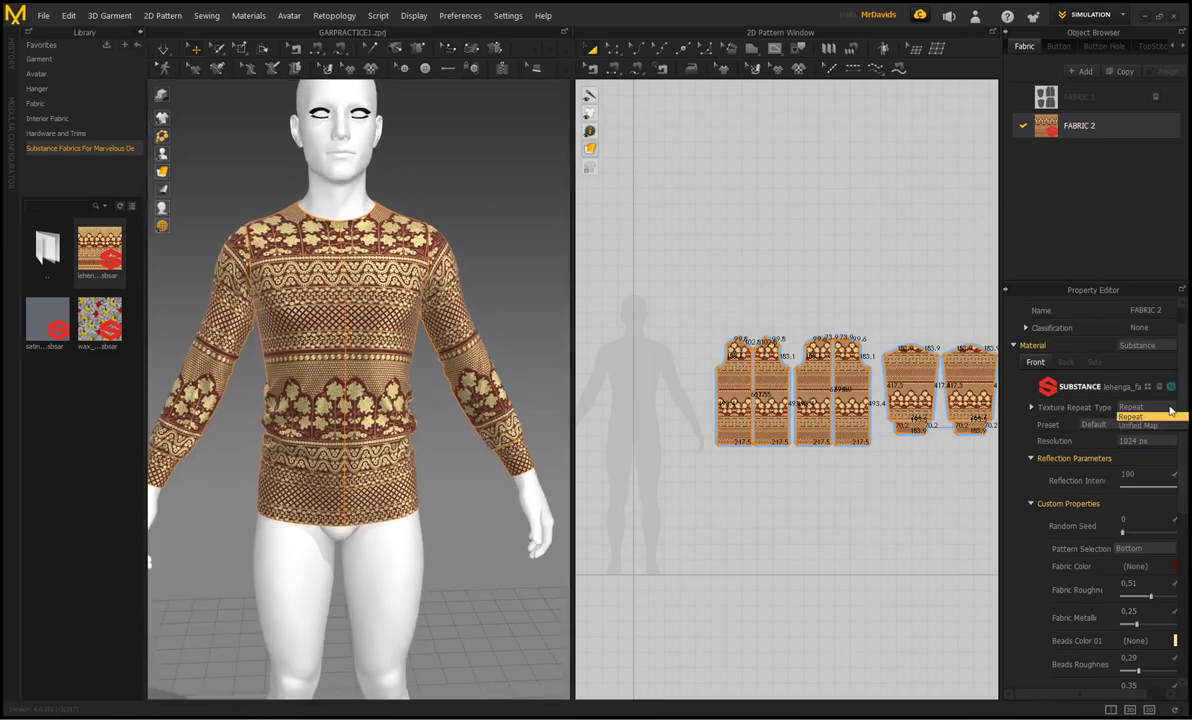
left_click(1100, 400)
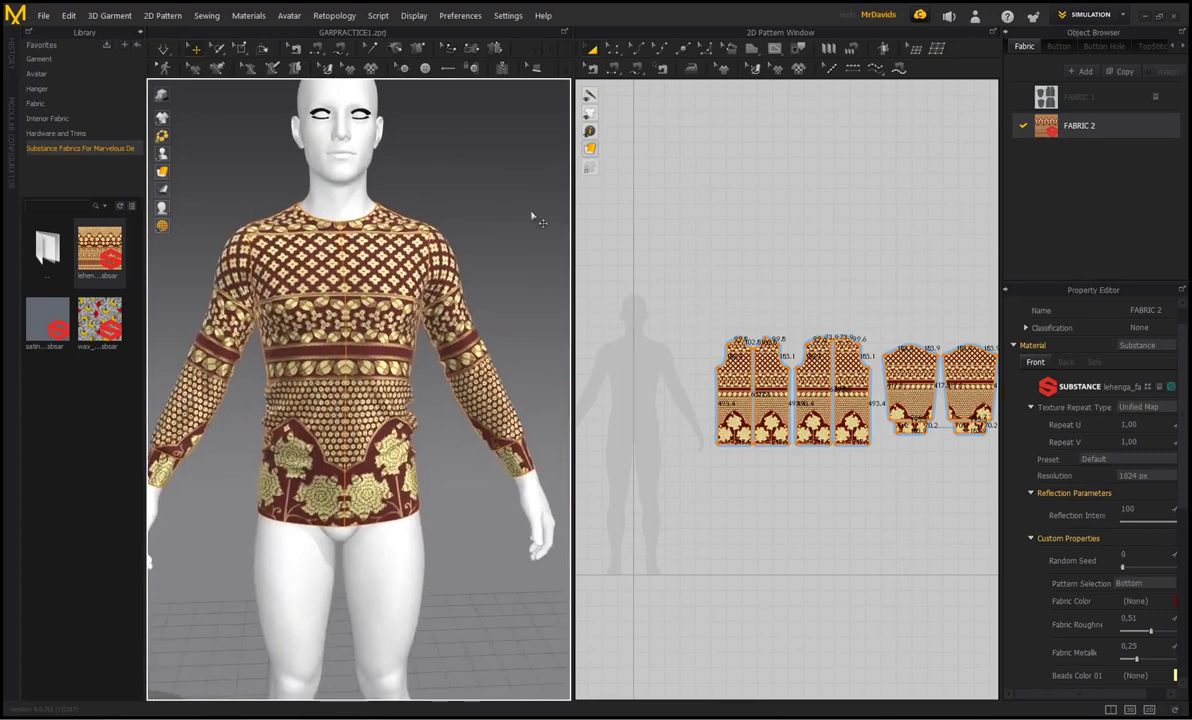
Switch to the UV Editor mode, select all the shirt's UV pieces and fit them to 0-1.
left_click(1106, 22)
left_click(1080, 105)
scroll(657, 472, "down", 4)
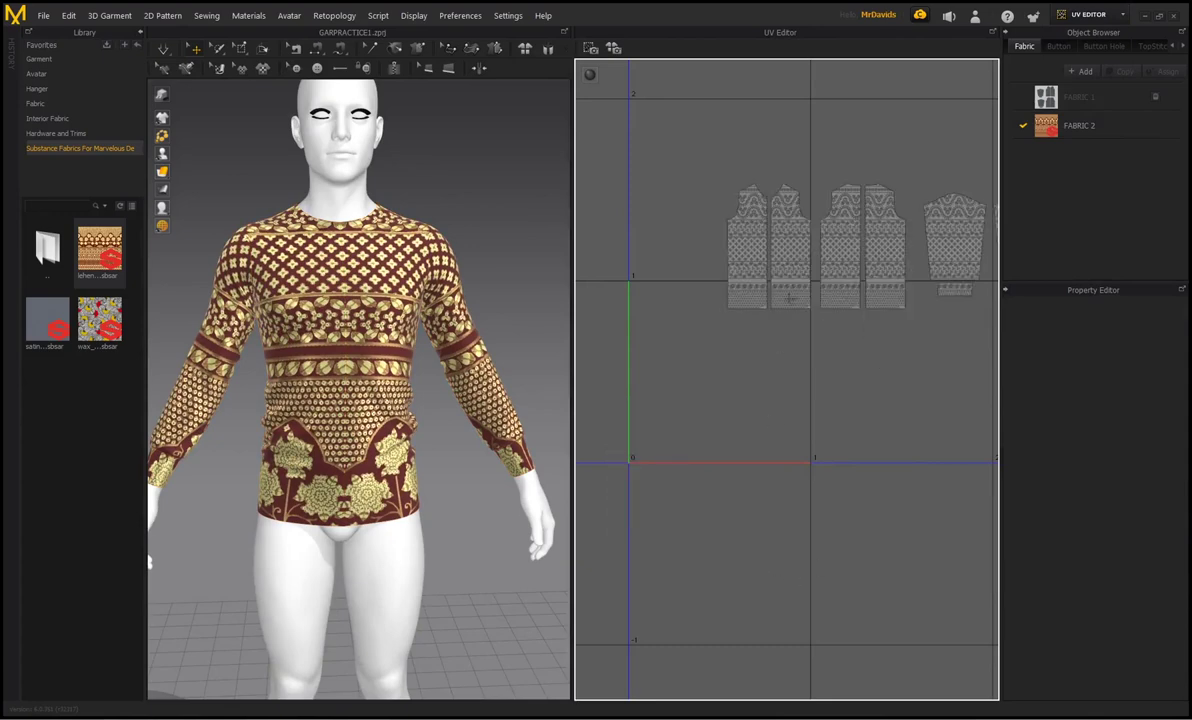
scroll(943, 364, "down", 3)
middle_click_drag(940, 384, 823, 388)
key("ctrl+a")
right_click(742, 295)
right_click(742, 296)
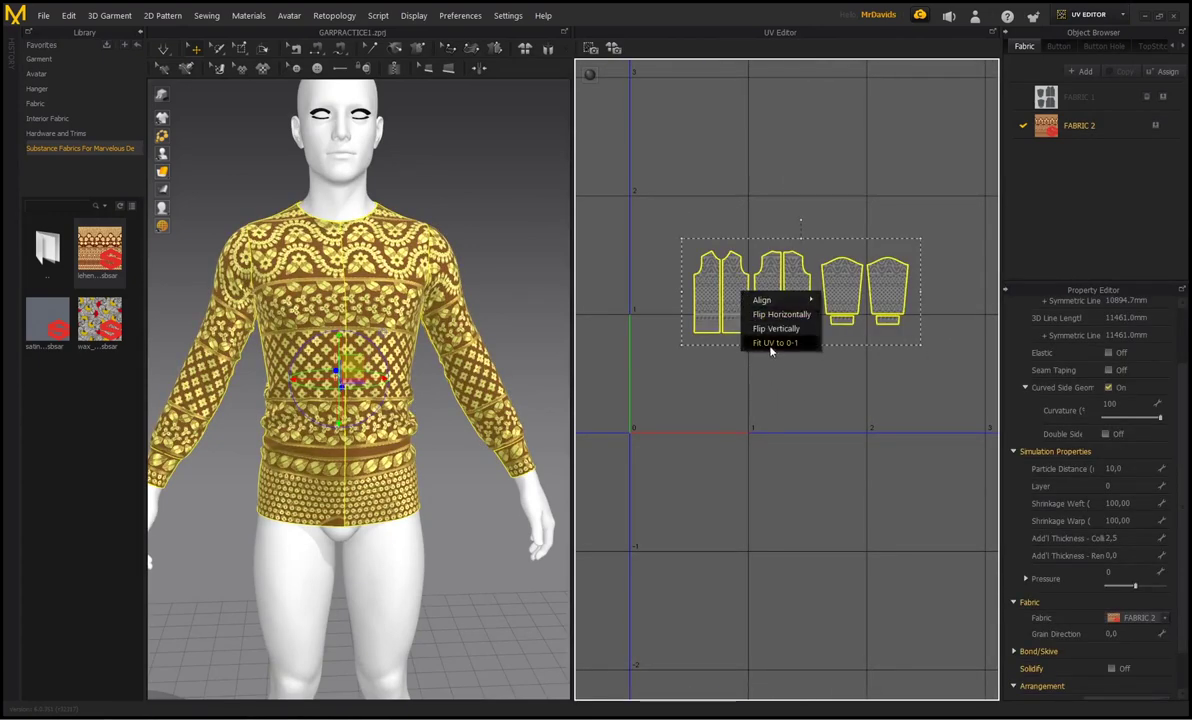
left_click(772, 346)
left_click(564, 377)
scroll(660, 357, "up", 3)
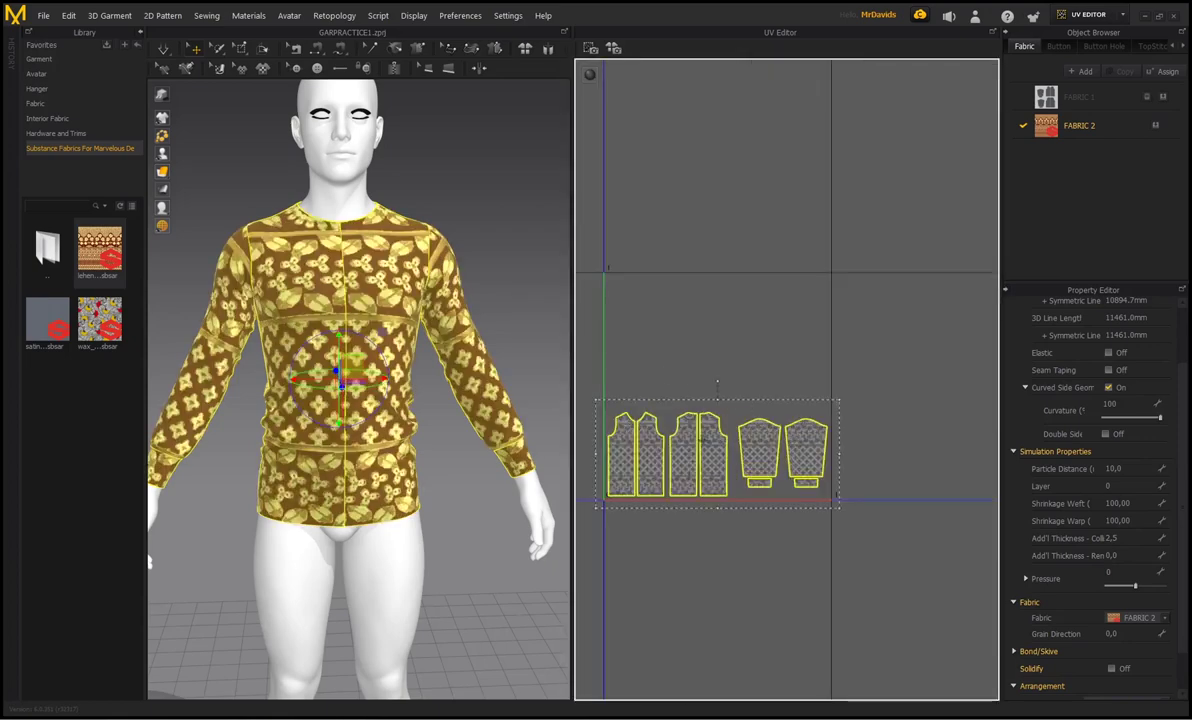
Examine how one sleeve's UV piece places the fabric pattern on the 3D shirt.
left_click_drag(772, 453, 776, 455)
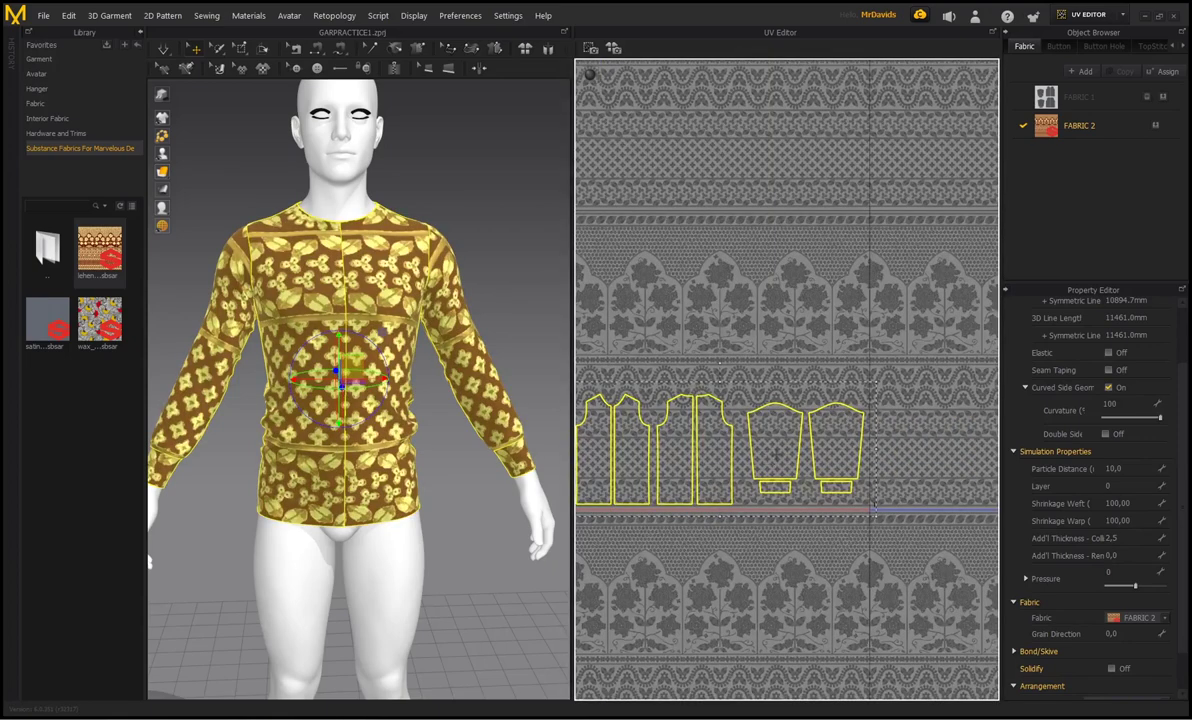
left_click(790, 353)
left_click(780, 452)
middle_click_drag(388, 318, 518, 328)
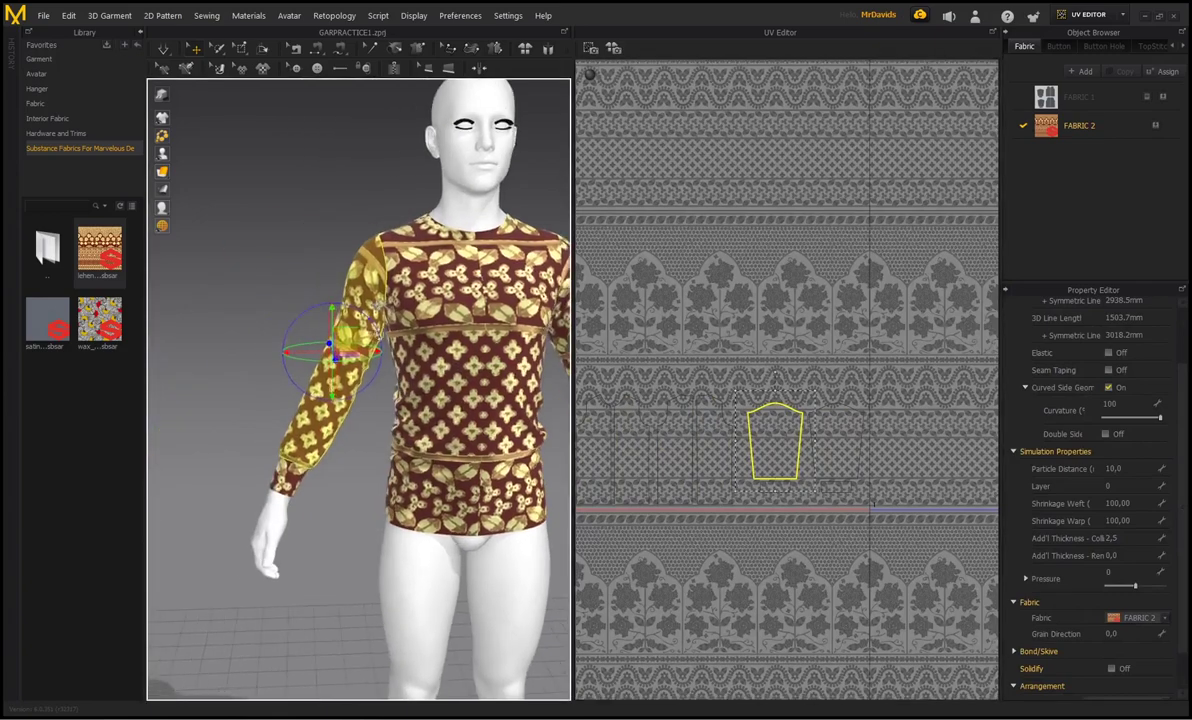
middle_click_drag(446, 341, 389, 338)
scroll(360, 326, "up", 2)
middle_click_drag(362, 262, 296, 256)
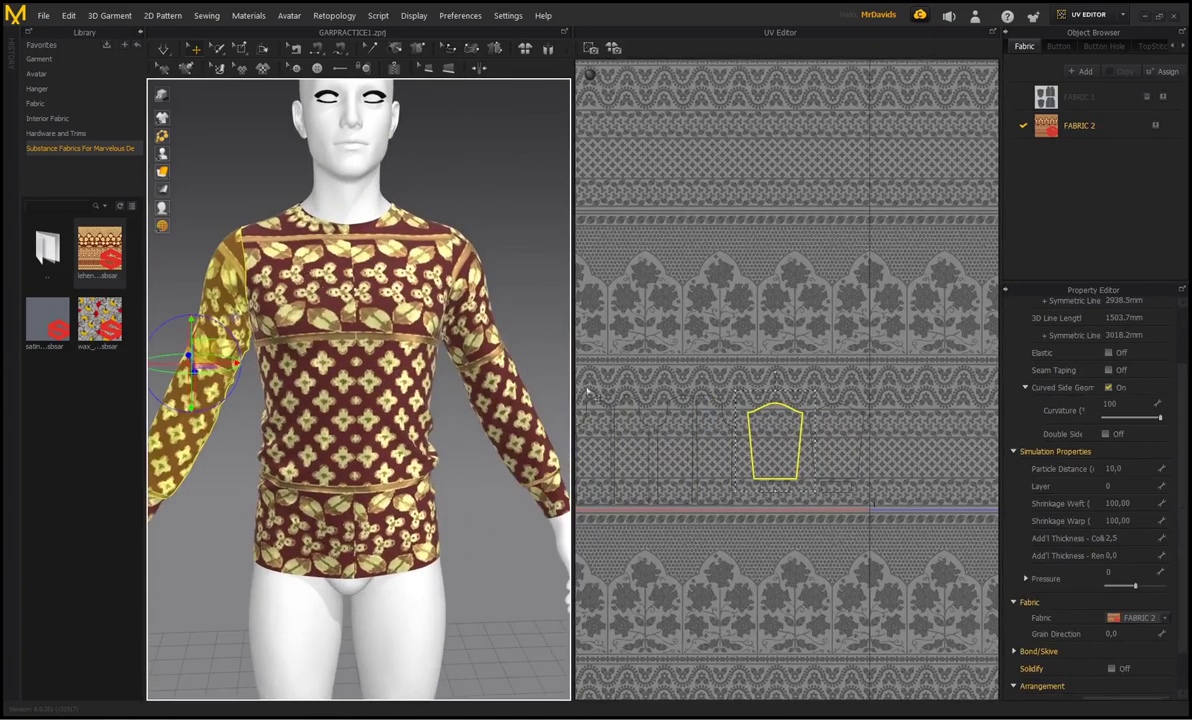
scroll(770, 440, "down", 4)
left_click(697, 434)
scroll(697, 434, "up", 4)
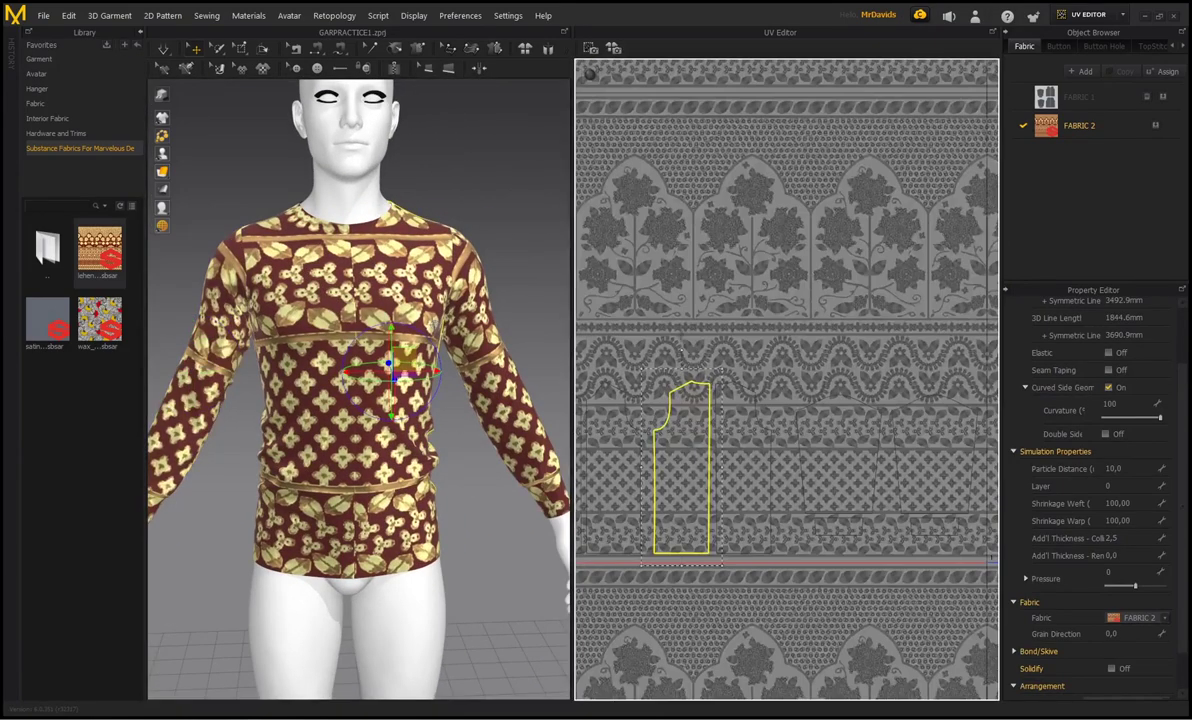
middle_click_drag(697, 434, 732, 394)
left_click_drag(716, 311, 622, 300)
key("ctrl+z")
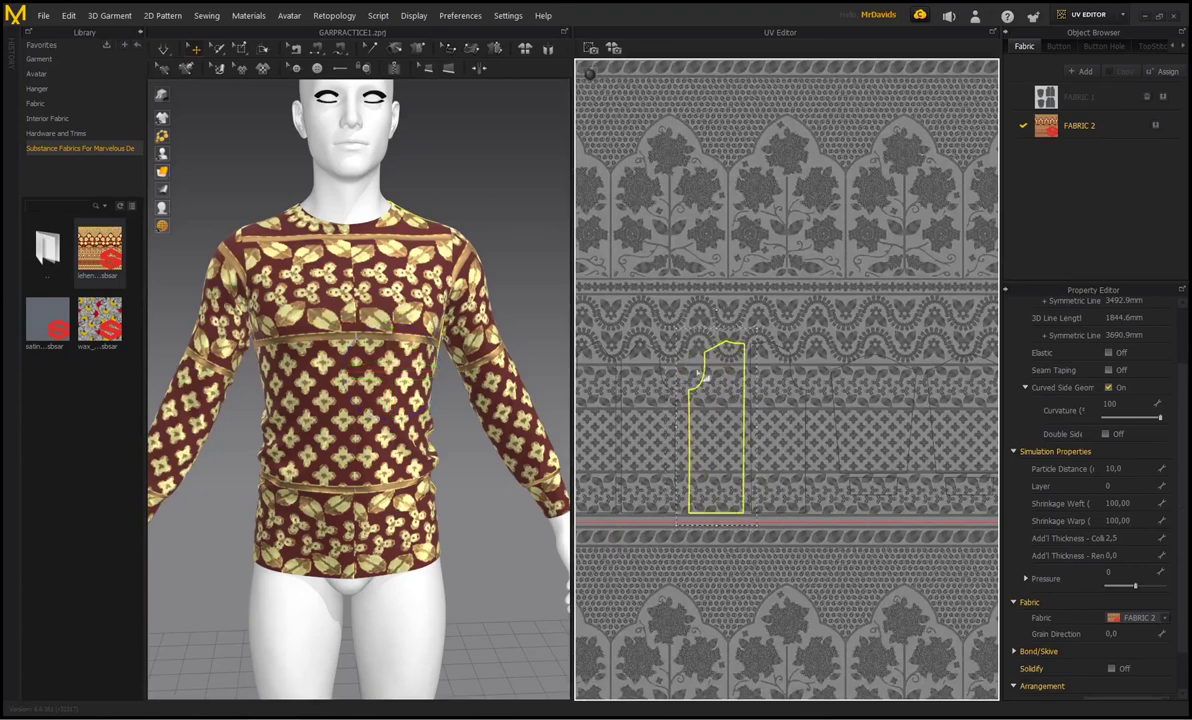
Rotate the UV of the front panel on the avatar's right side counterclockwise so its pattern runs diagonally.
middle_click_drag(644, 392, 699, 384)
left_click(658, 398)
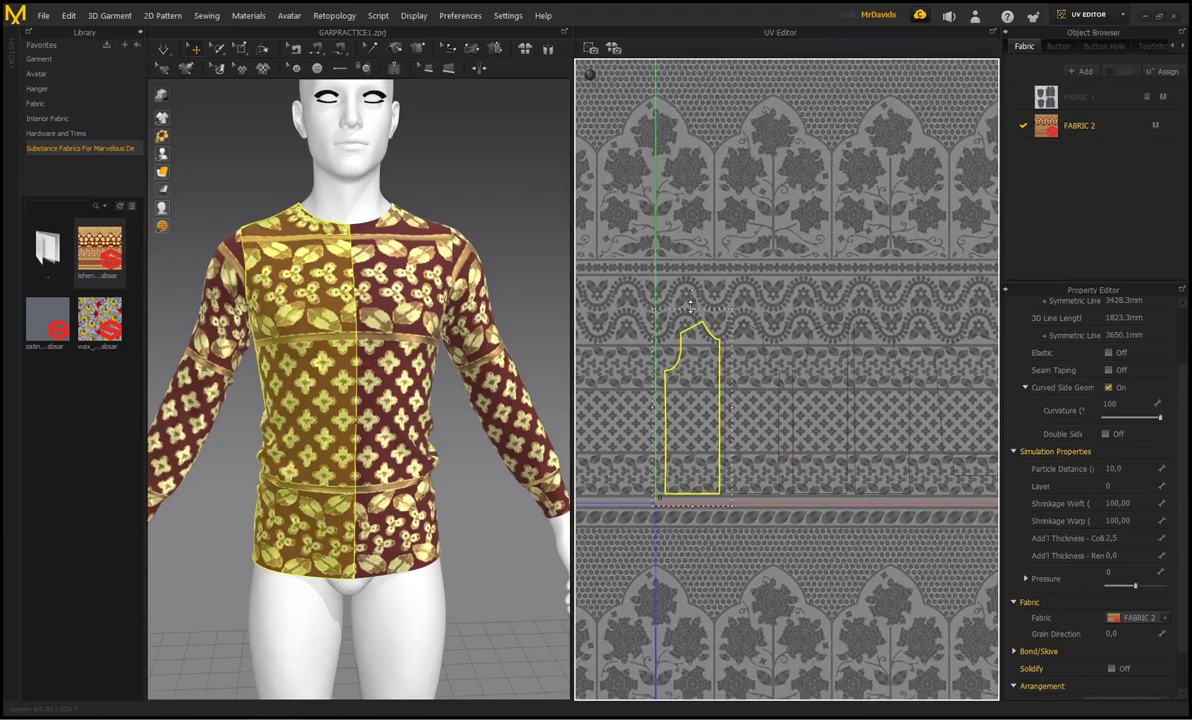
left_click_drag(692, 292, 655, 300)
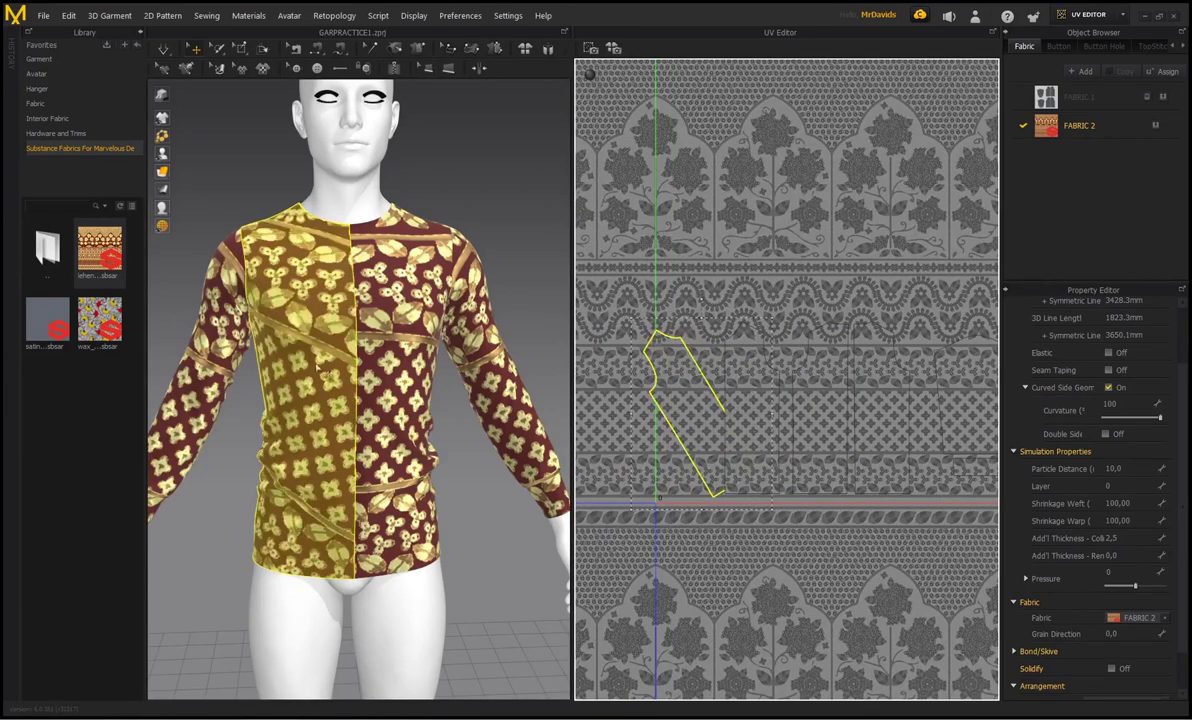
Rotate the other front panel's UV clockwise to mirror the first panel's diagonal, and shift it along the positive U axis.
left_click(750, 390)
middle_click_drag(750, 390, 737, 386)
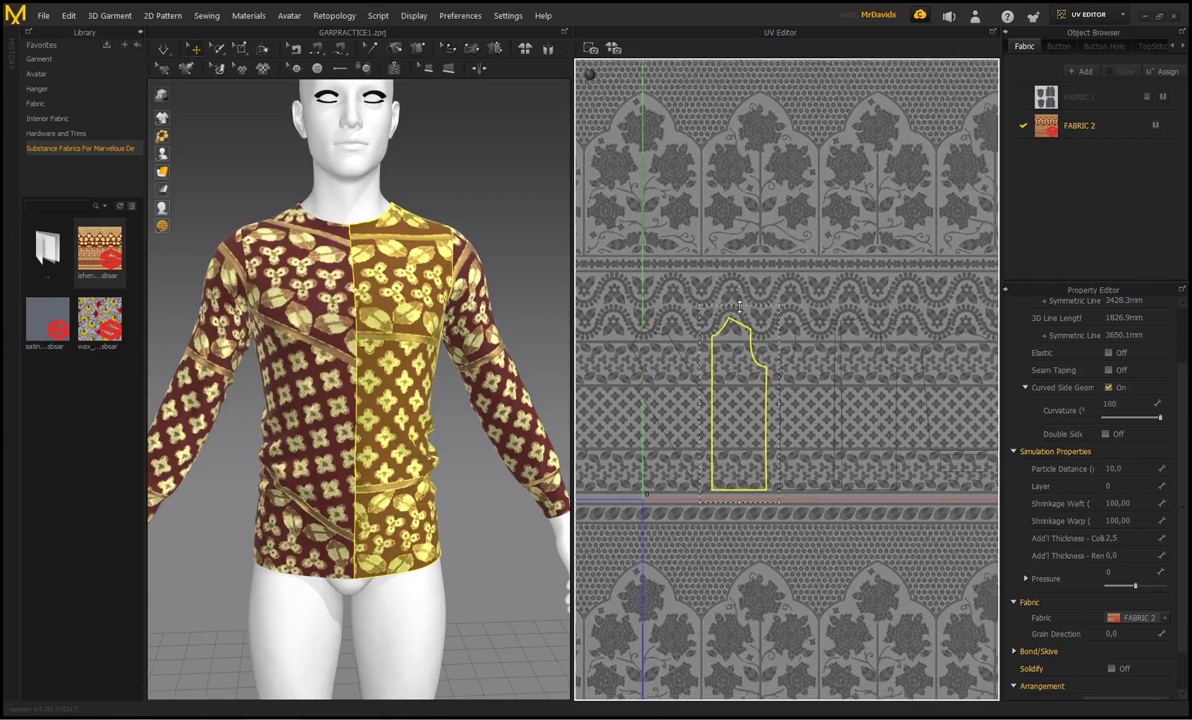
left_click_drag(753, 287, 790, 318)
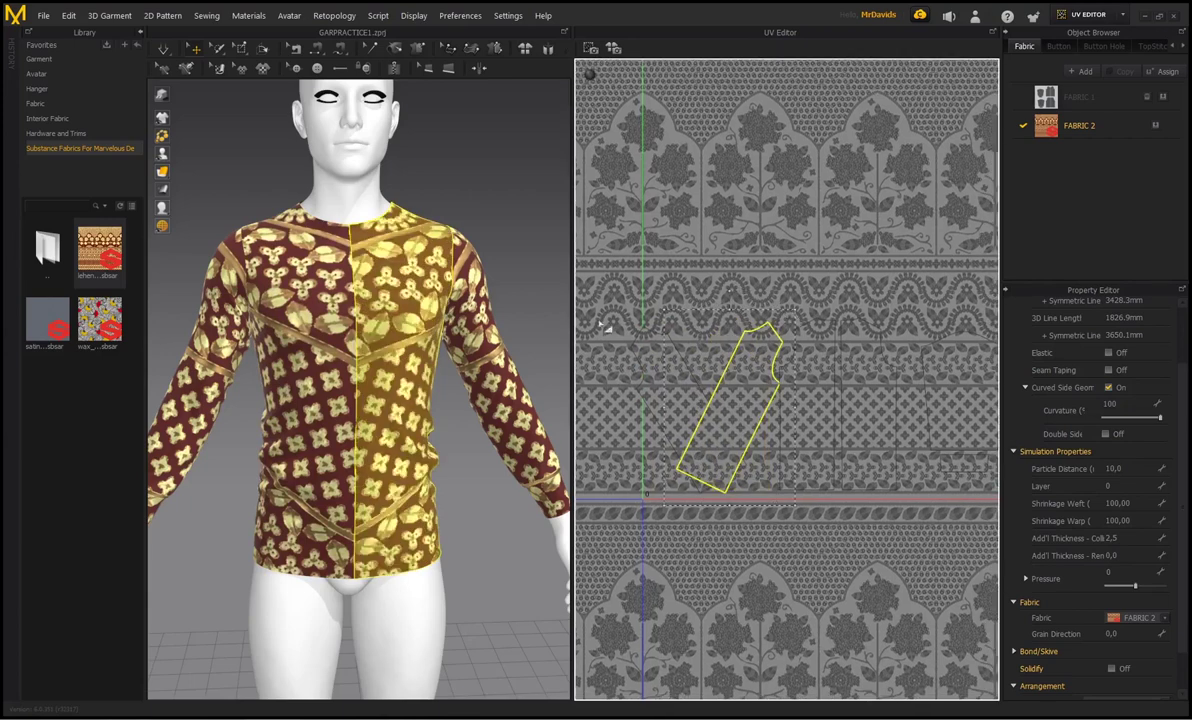
right_click_drag(400, 335, 316, 354)
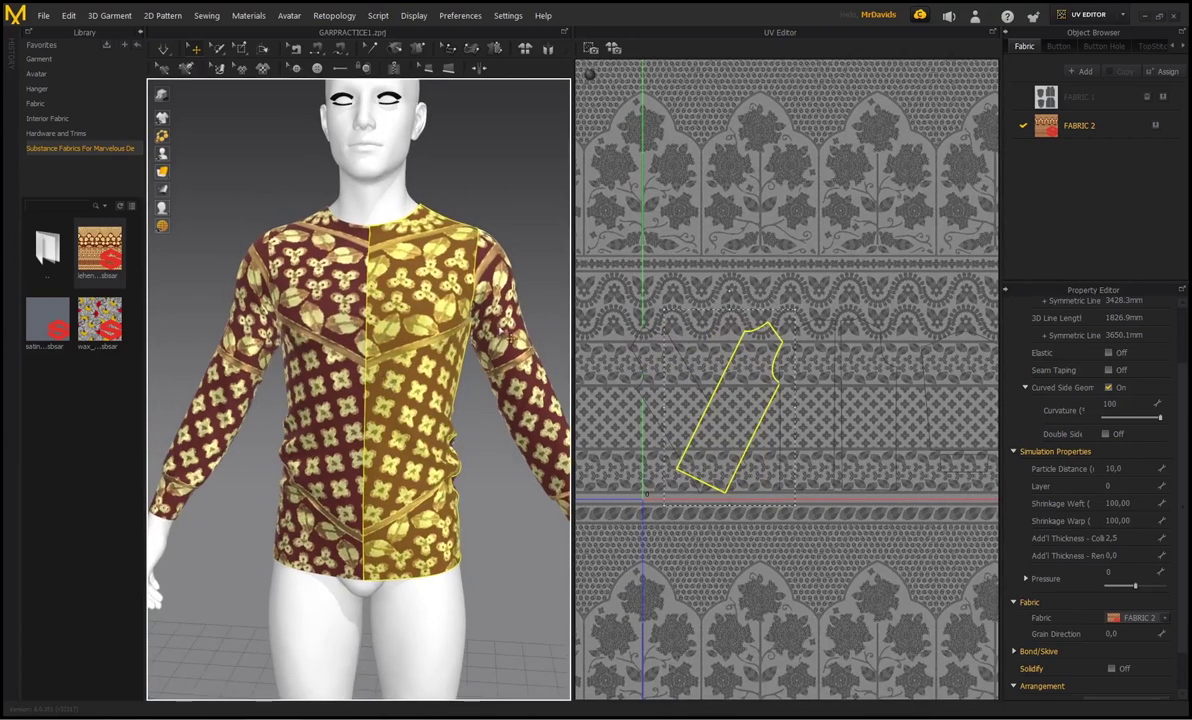
left_click_drag(729, 303, 739, 302)
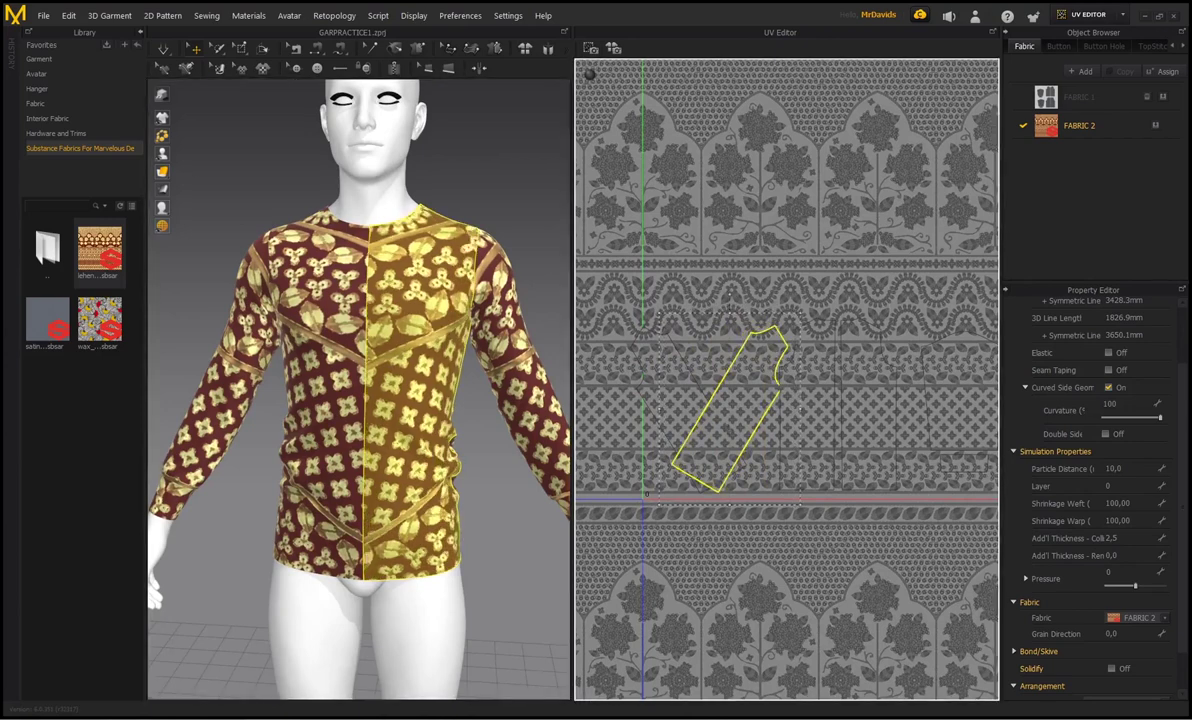
left_click_drag(728, 428, 743, 406)
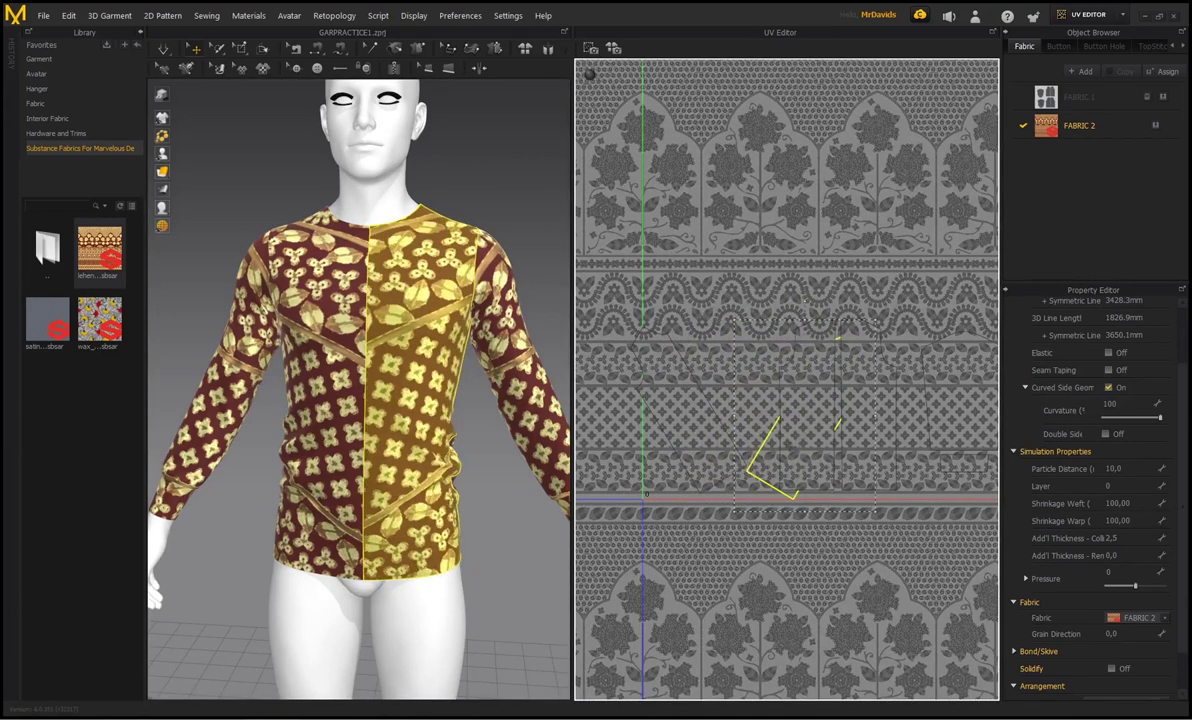
Display the fabric's colour texture in the UV Editor and fit the two back panels' UVs to 0-1 using Length (Absolute).
mouse_move(592, 75)
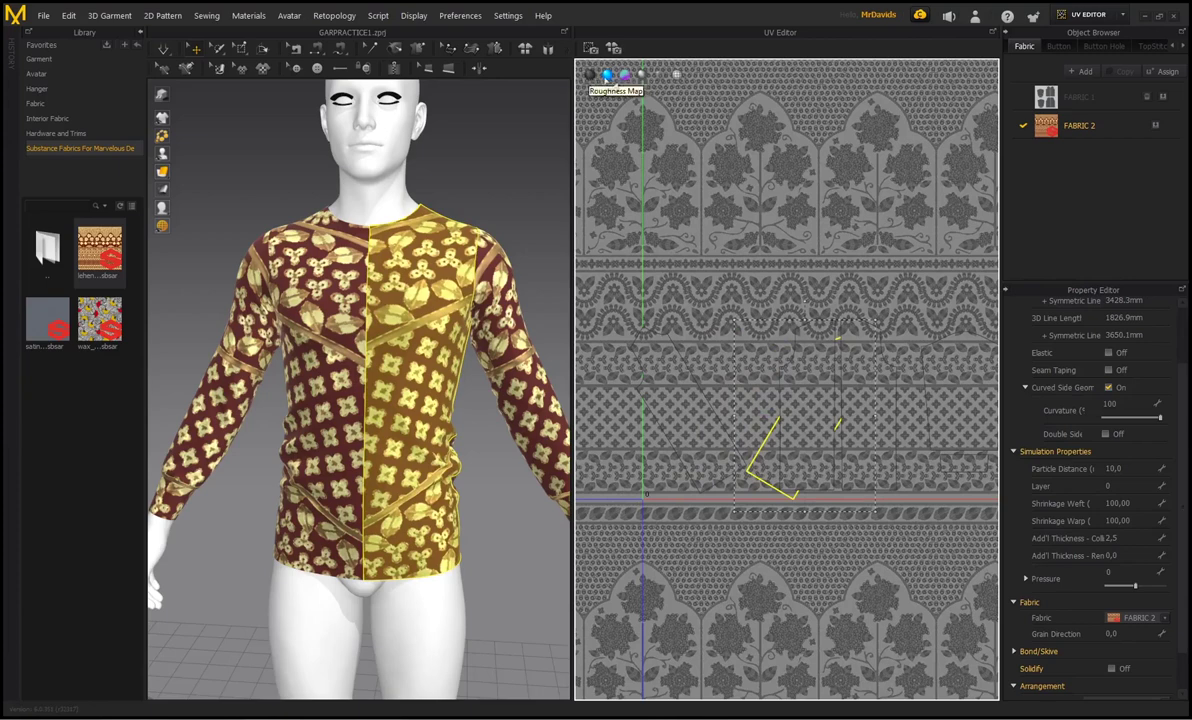
left_click(608, 76)
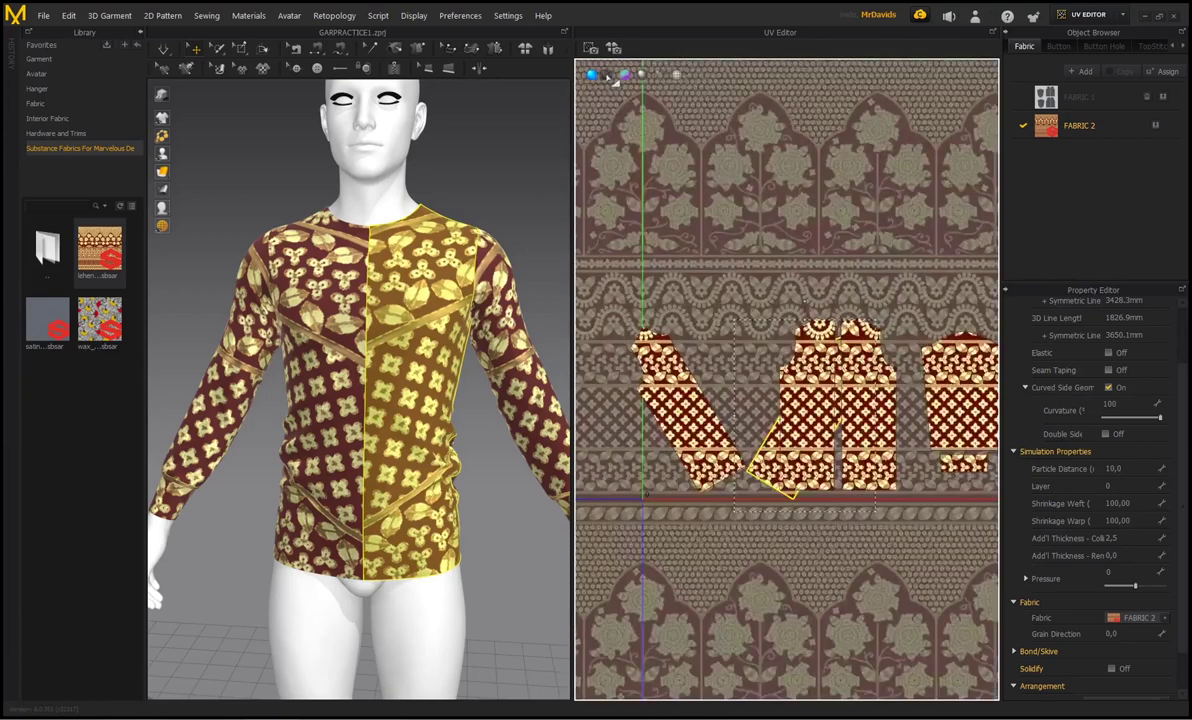
middle_click_drag(841, 399, 738, 383)
left_click(662, 378)
left_click(723, 379, "shift")
scroll(722, 382, "down", 3)
right_click(738, 385)
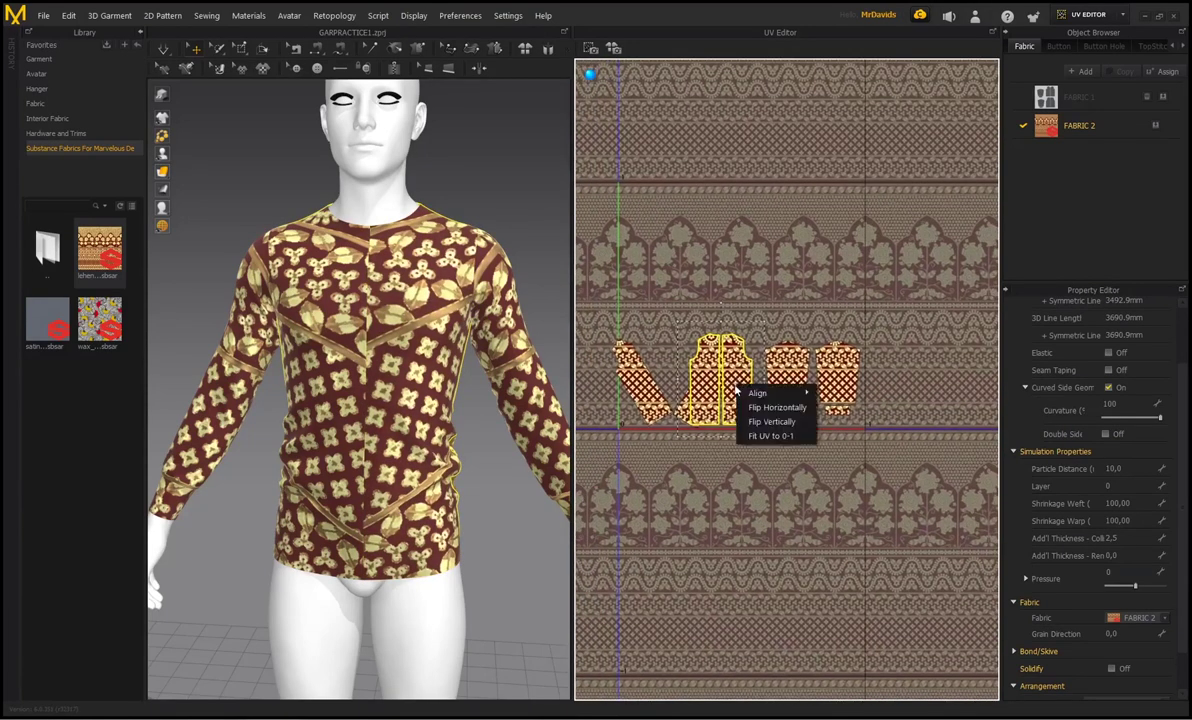
left_click(770, 439)
right_click(771, 445)
left_click(727, 410)
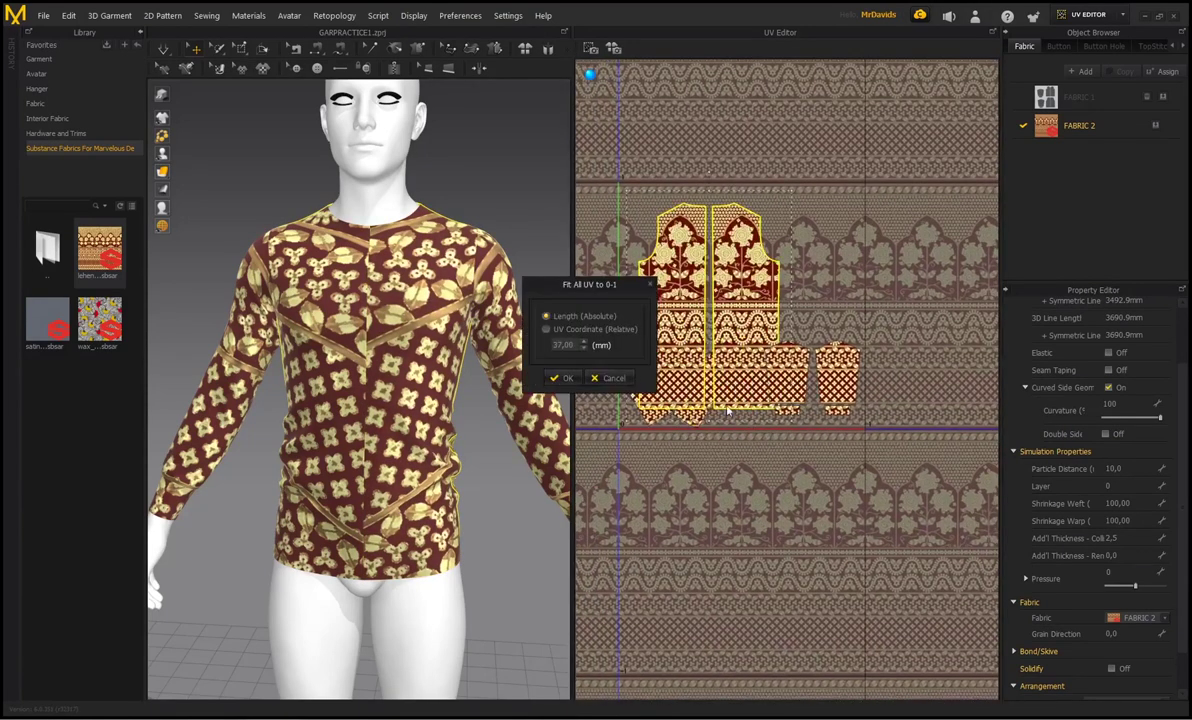
left_click(561, 377)
Move the two enlarged back panel UVs up into the tile above, away from the front panels.
middle_click_drag(637, 244, 677, 352)
scroll(648, 272, "up", 3)
scroll(655, 275, "down", 2)
left_click_drag(677, 352, 689, 310)
left_click(652, 398)
Move both diagonal front panel UVs together up onto the large flower motifs of the texture.
scroll(653, 408, "up", 4)
left_click(672, 436)
left_click(752, 451, "shift")
left_click_drag(752, 451, 799, 345)
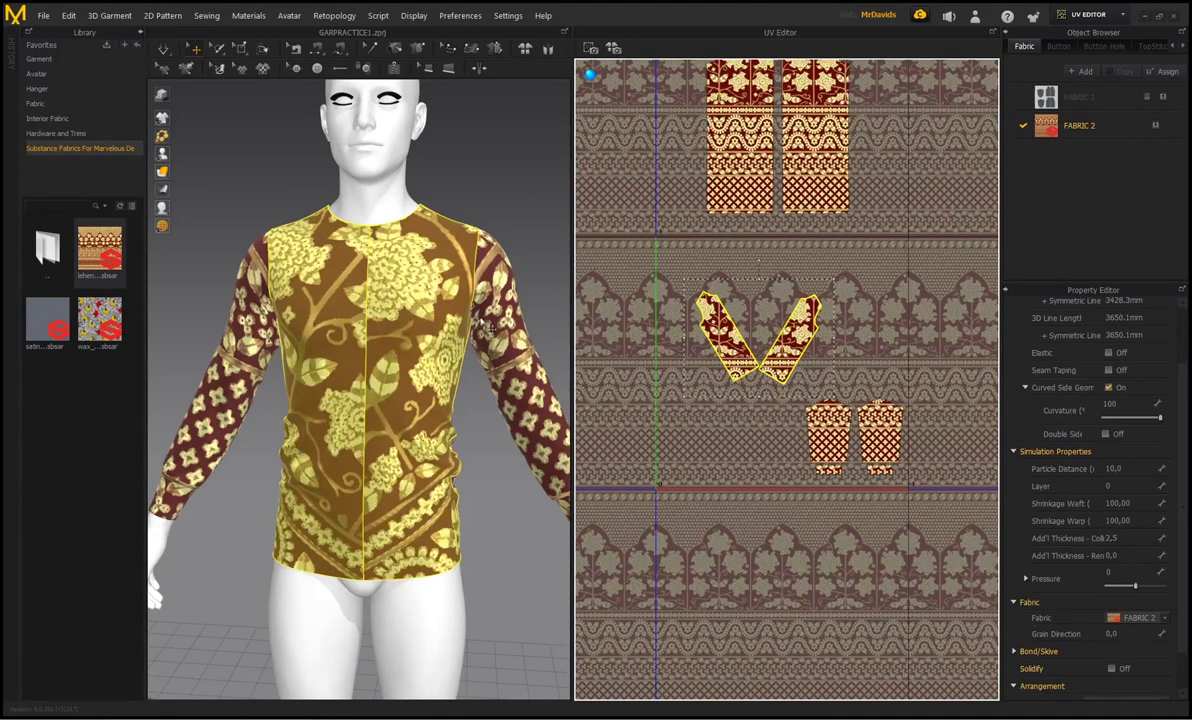
scroll(669, 344, "up", 1)
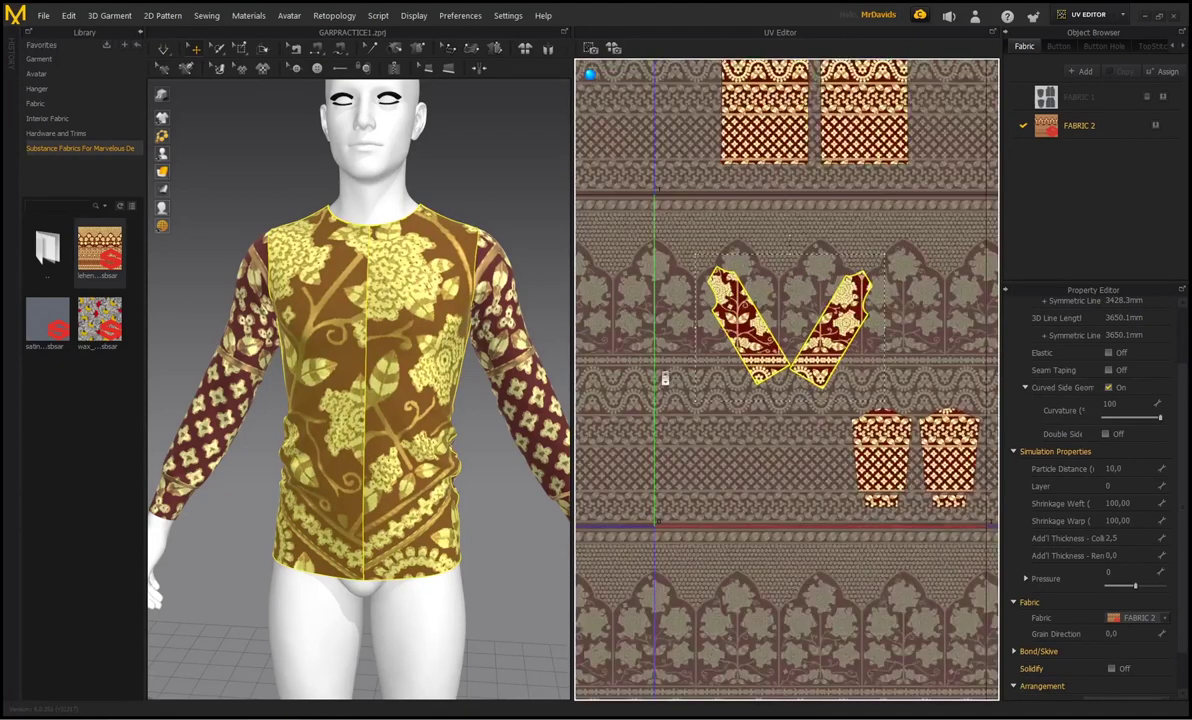
middle_click_drag(783, 319, 752, 324)
left_click(899, 325)
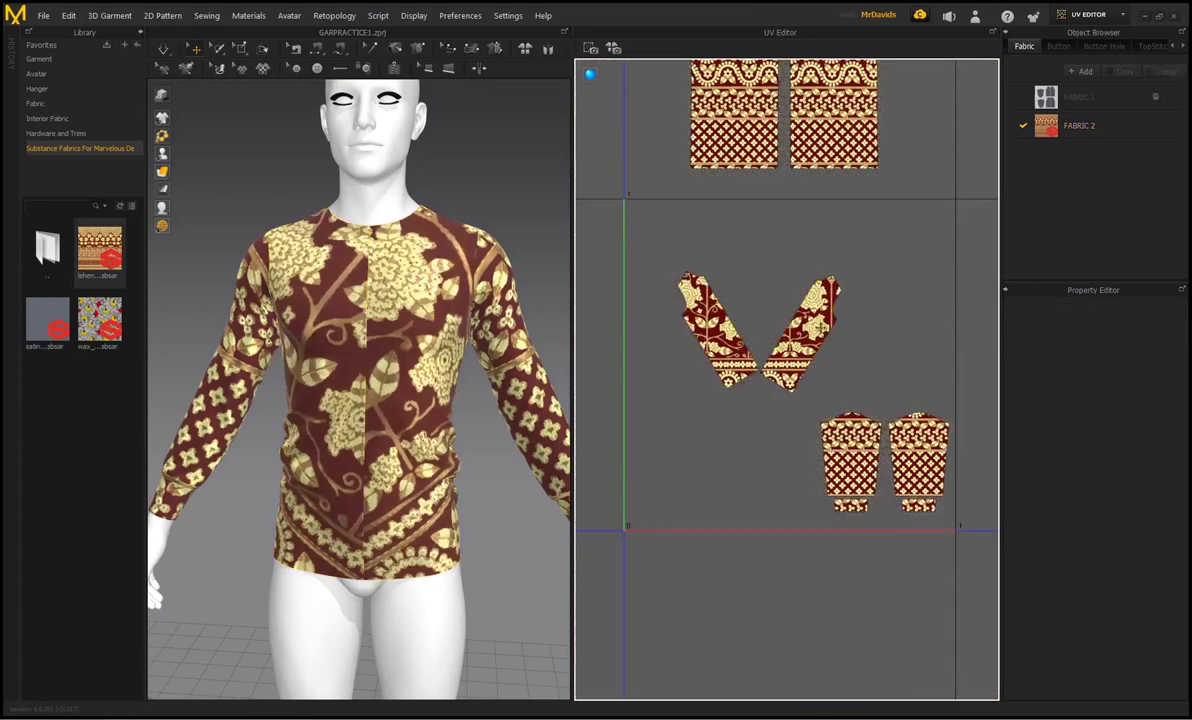
Rotate the UV of the front panel on the avatar's left side slightly clockwise and nudge it along the positive U axis.
left_click(814, 329)
left_click_drag(799, 250, 804, 251)
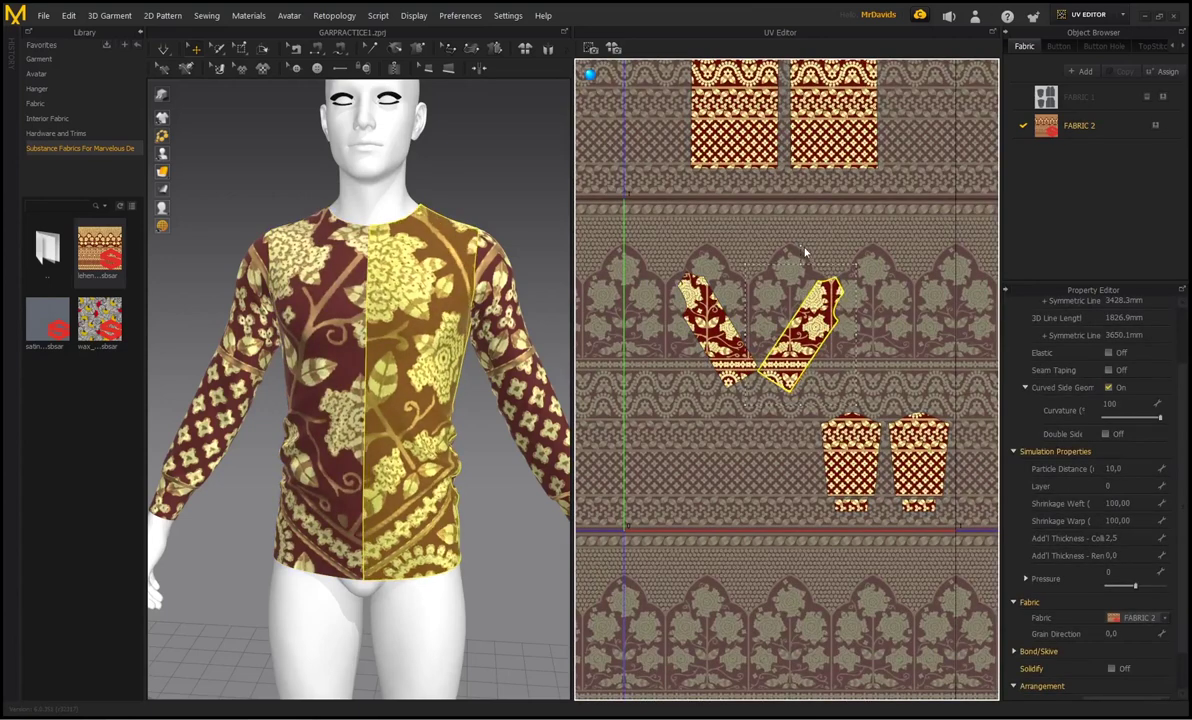
left_click_drag(795, 354, 798, 354)
left_click(705, 235)
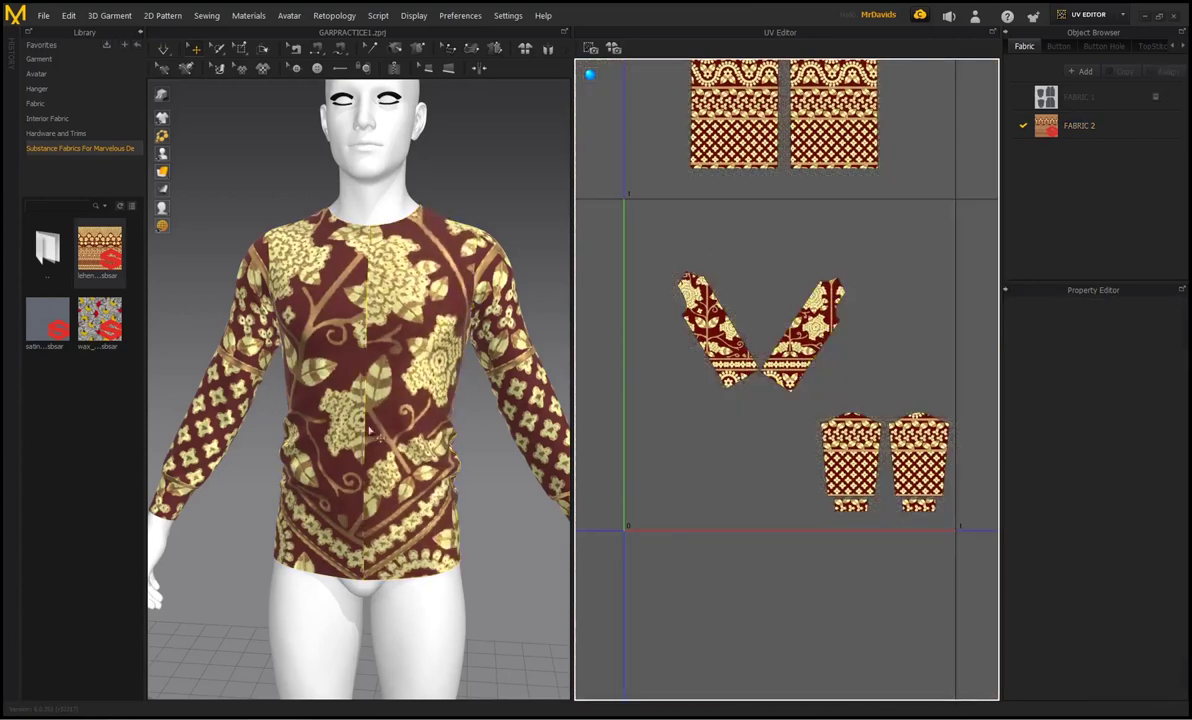
Rotate the avatar's right front panel UV slightly and fine-tune the opposite panel's UV to line up the pattern at the centre seam.
right_click_drag(336, 325, 322, 326)
left_click(708, 309)
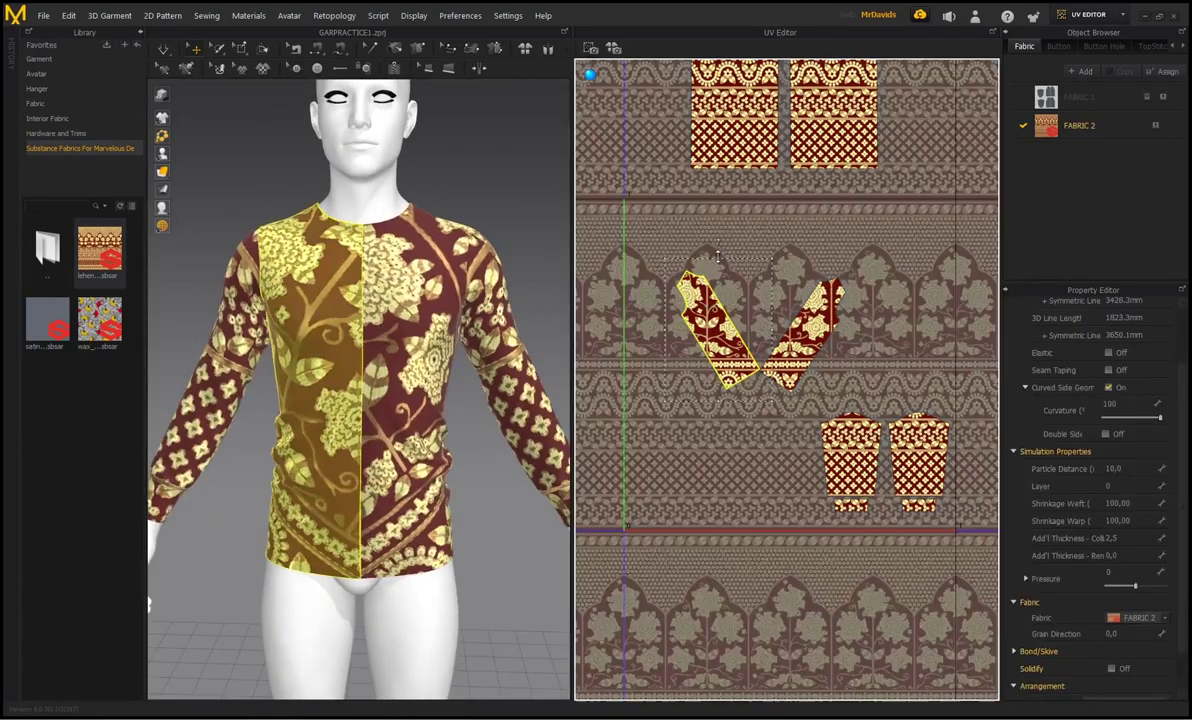
left_click_drag(717, 243, 722, 242)
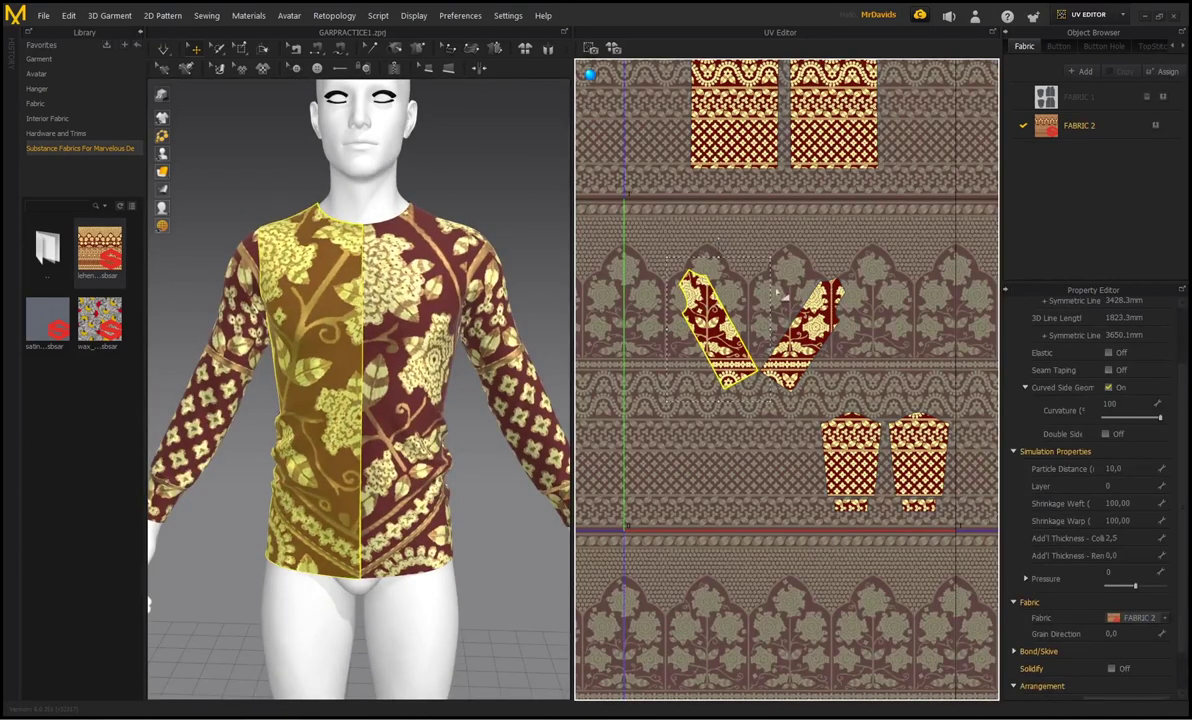
left_click(818, 326)
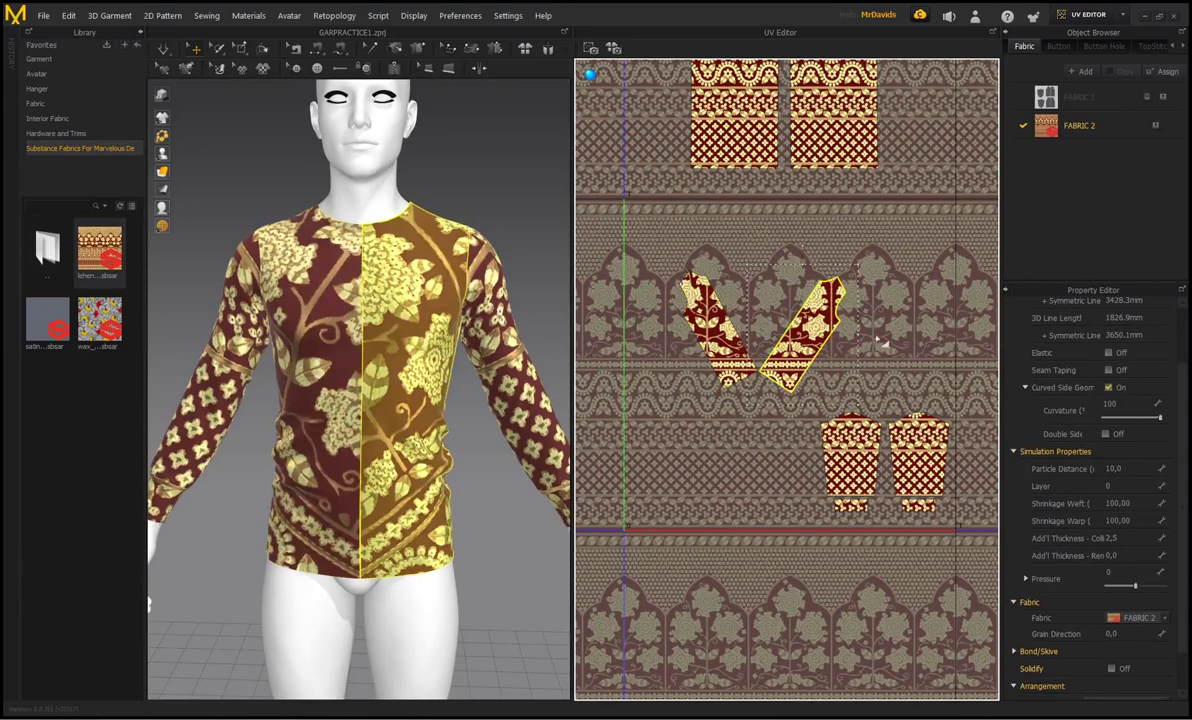
left_click_drag(780, 304, 795, 306)
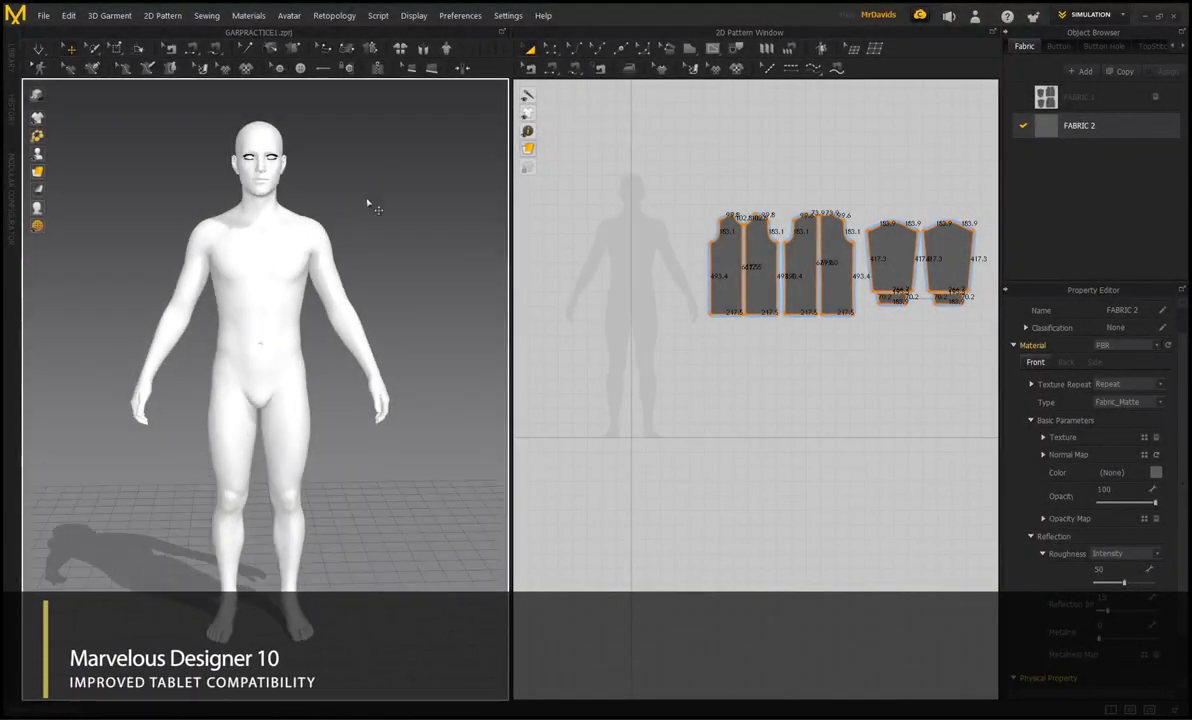
middle_click_drag(346, 191, 356, 194)
mouse_move(356, 194)
right_mouse_down()
mouse_move(327, 188)
mouse_move(343, 190)
right_mouse_up()
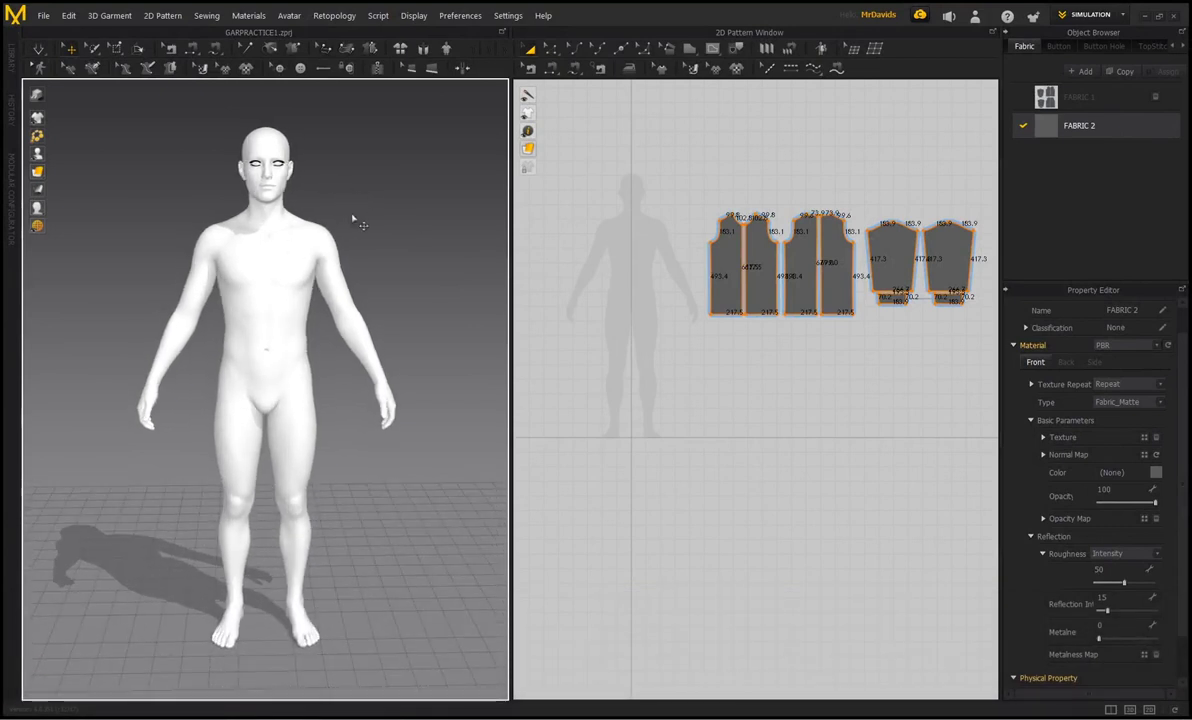
Set the view controls preset to Wacom Pen in the user settings.
right_click_drag(376, 188, 335, 184)
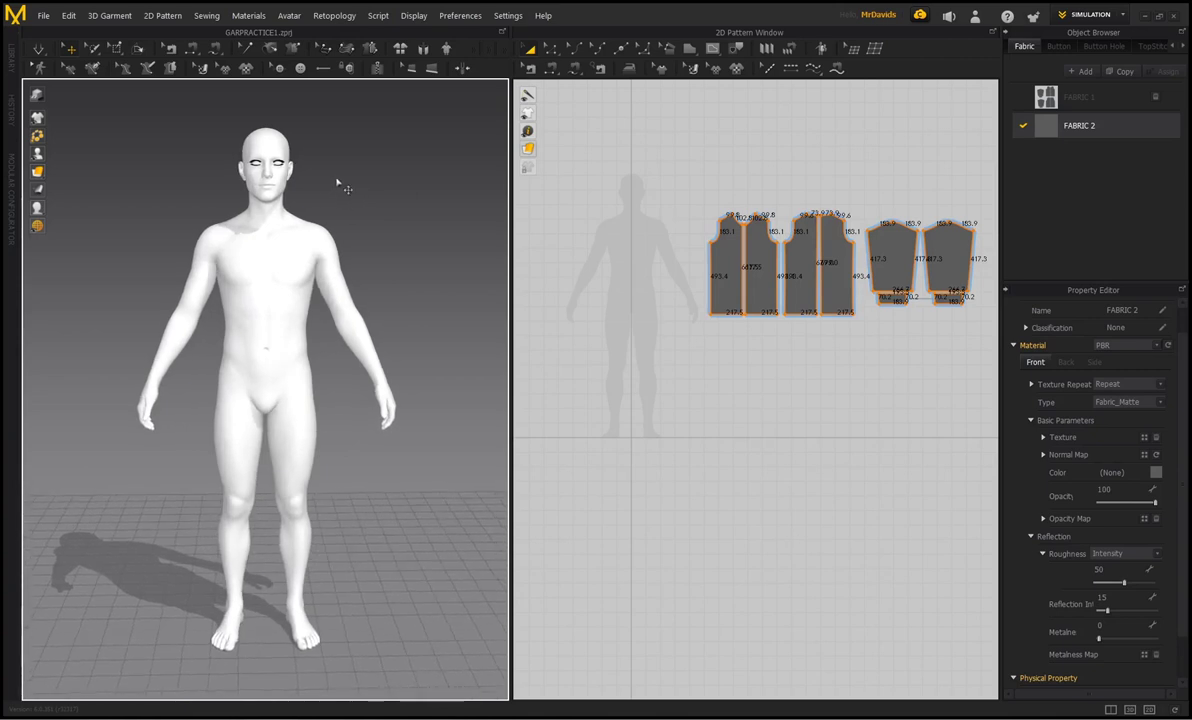
left_click(503, 19)
left_click(506, 50)
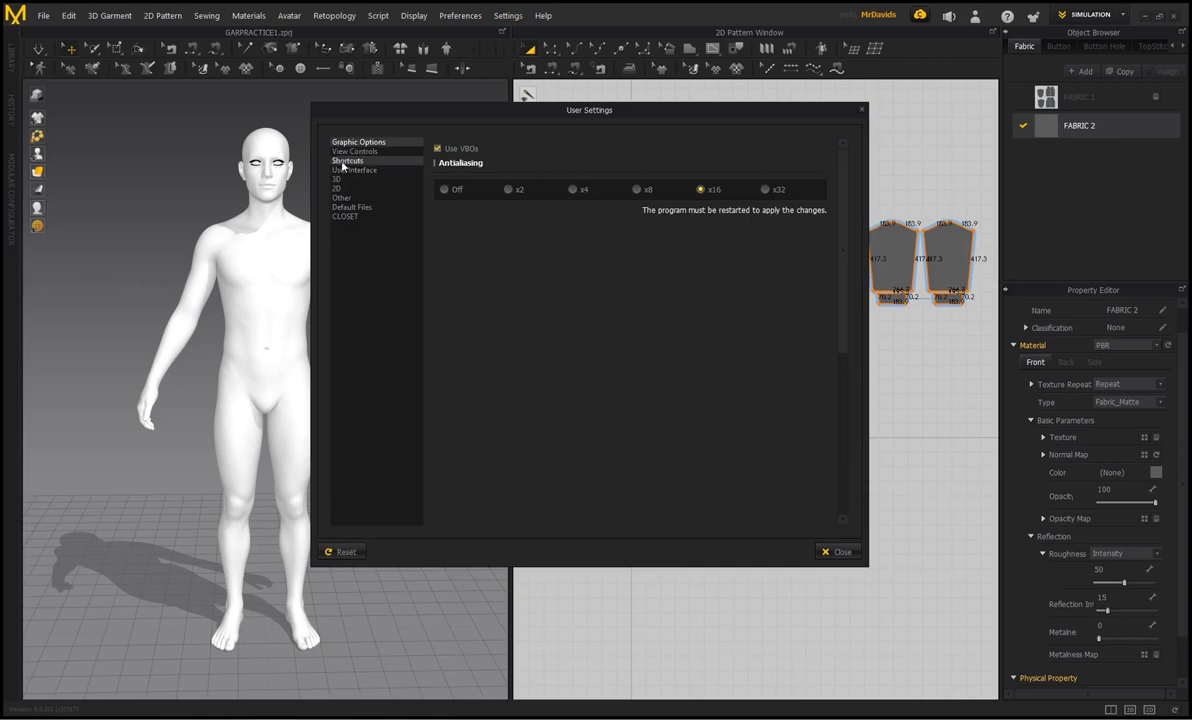
left_click(355, 152)
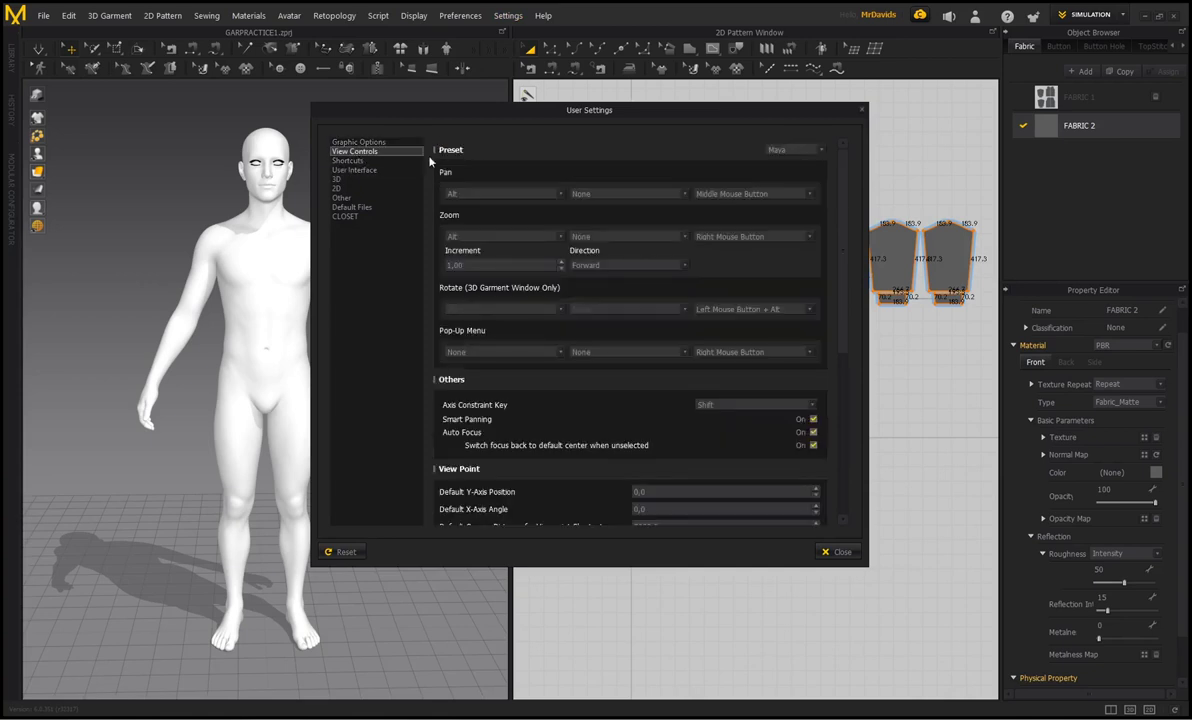
left_click(819, 149)
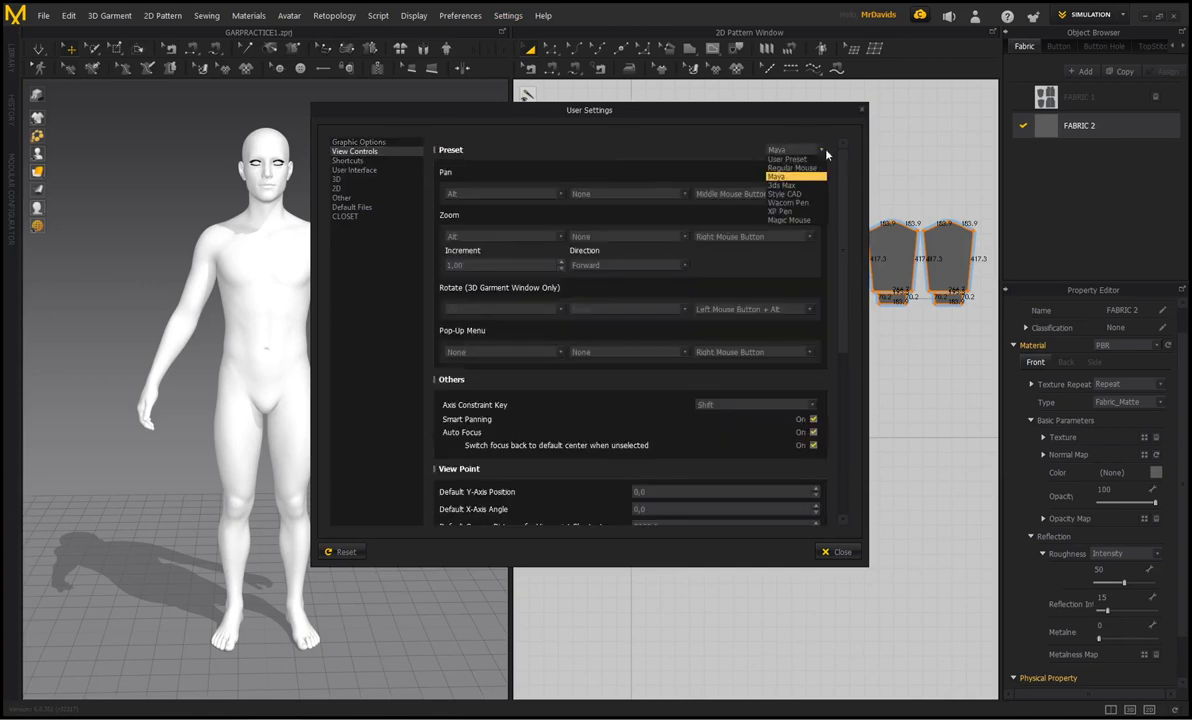
left_click(788, 202)
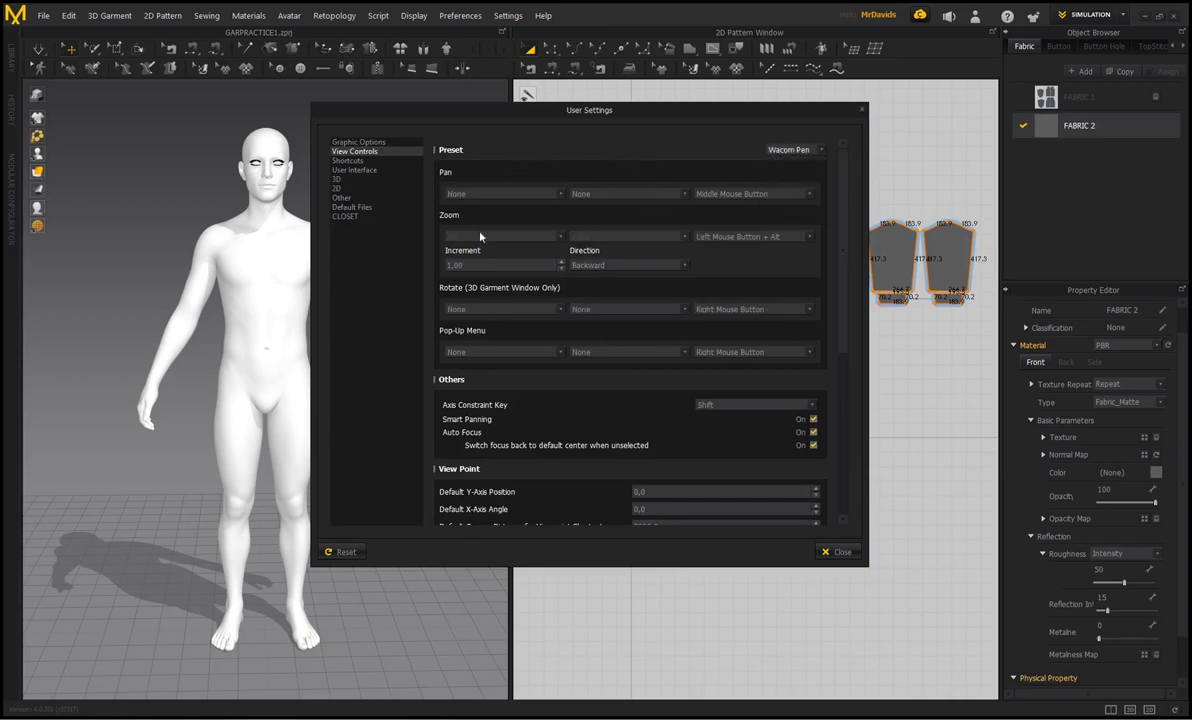
Set the first modifier key for panning to Ctrl and close the user settings.
left_click(560, 195)
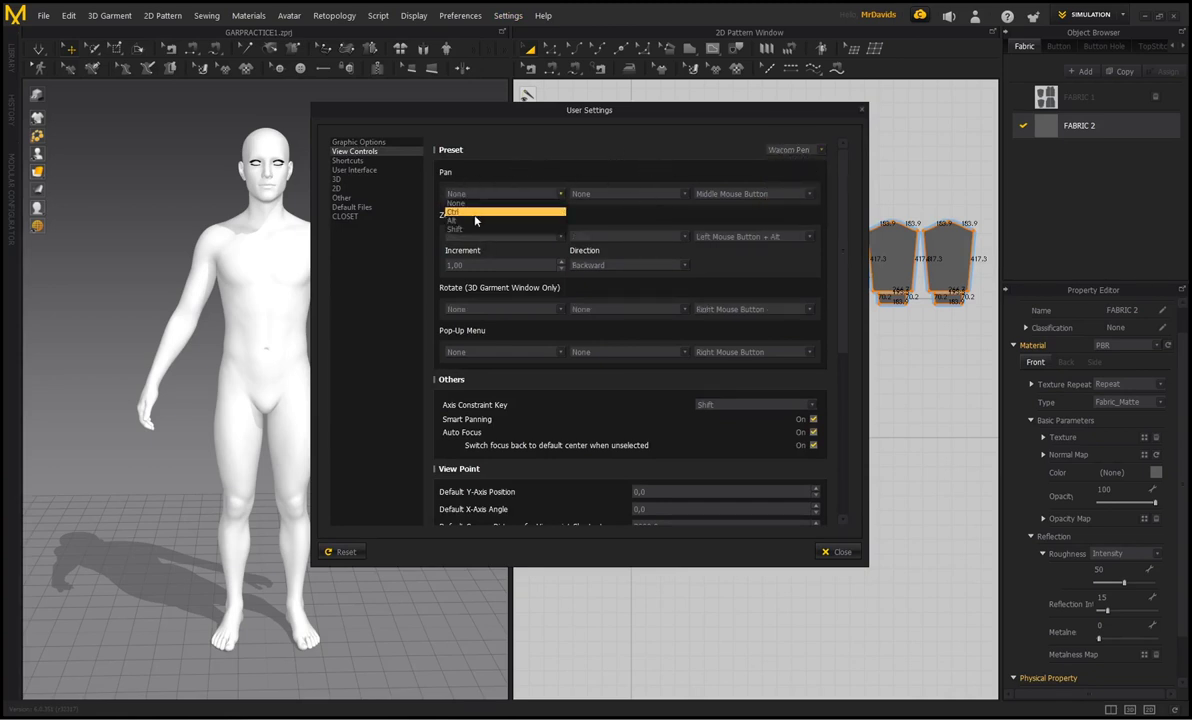
left_click(549, 146)
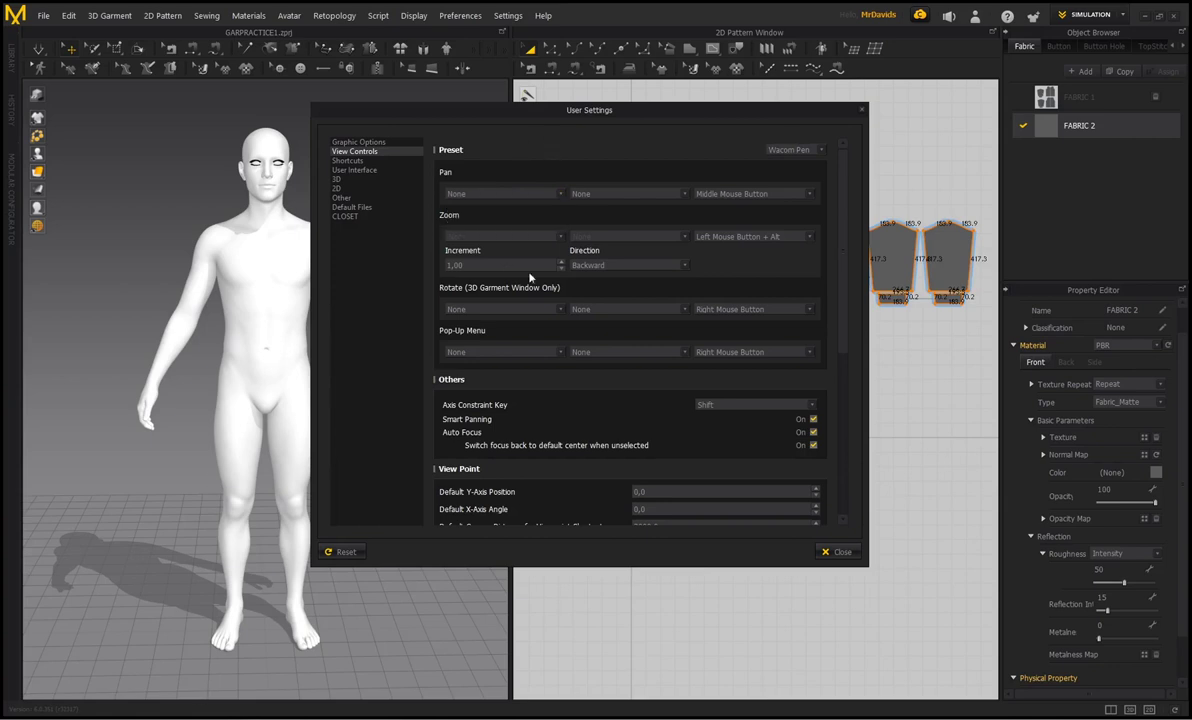
left_click(561, 196)
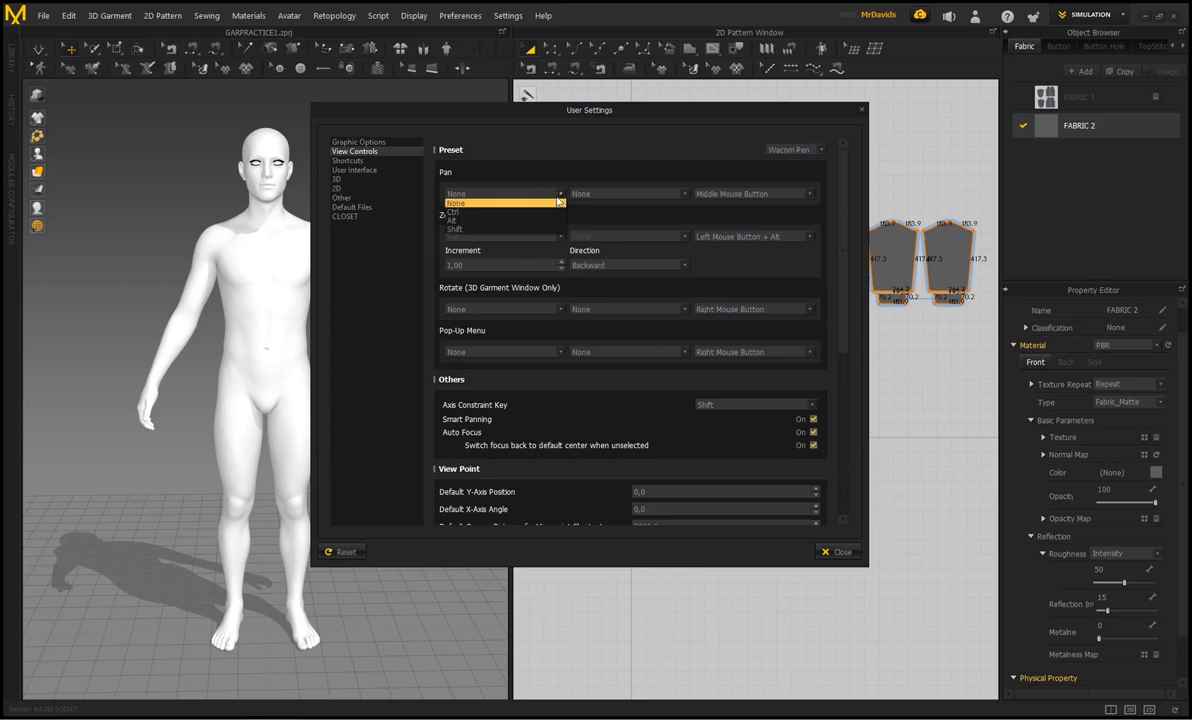
left_click(460, 212)
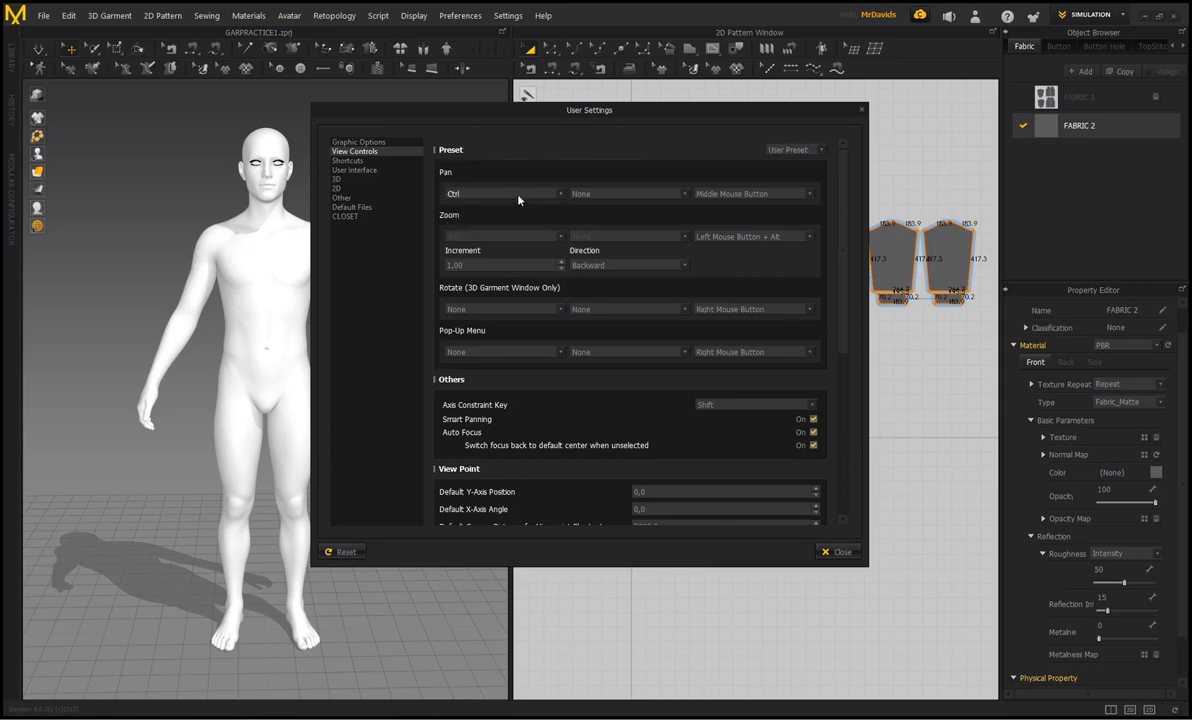
left_click(835, 552)
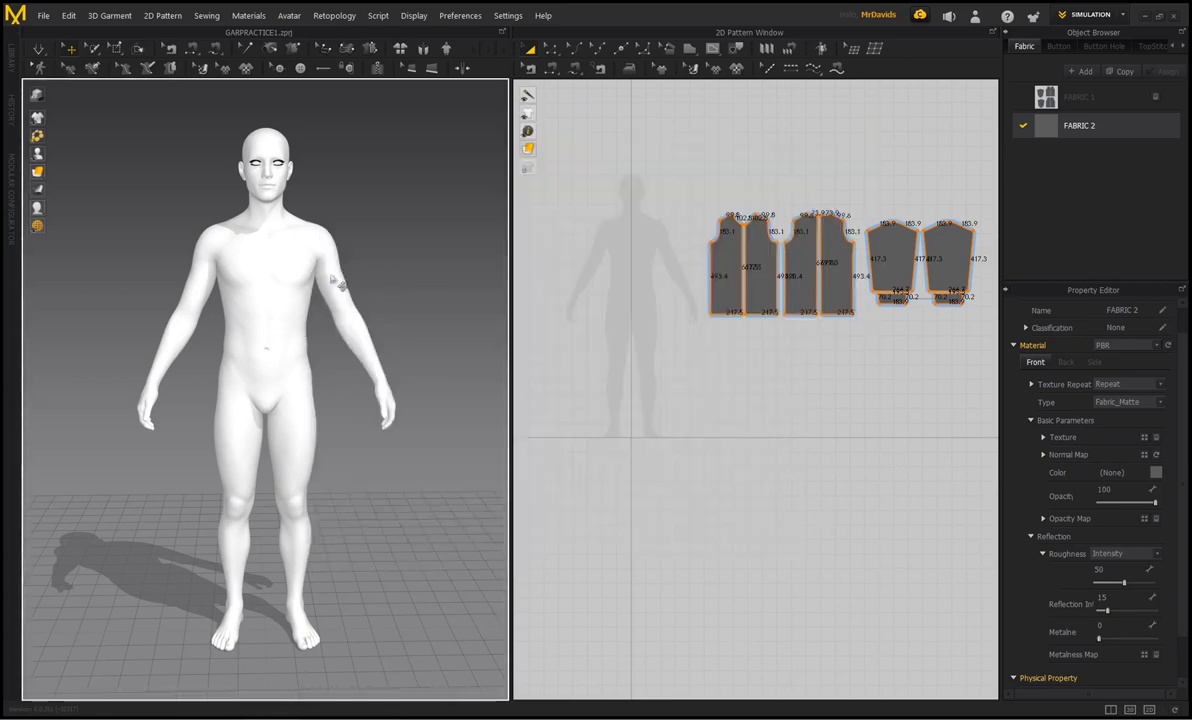
right_click(373, 210)
left_click(360, 200)
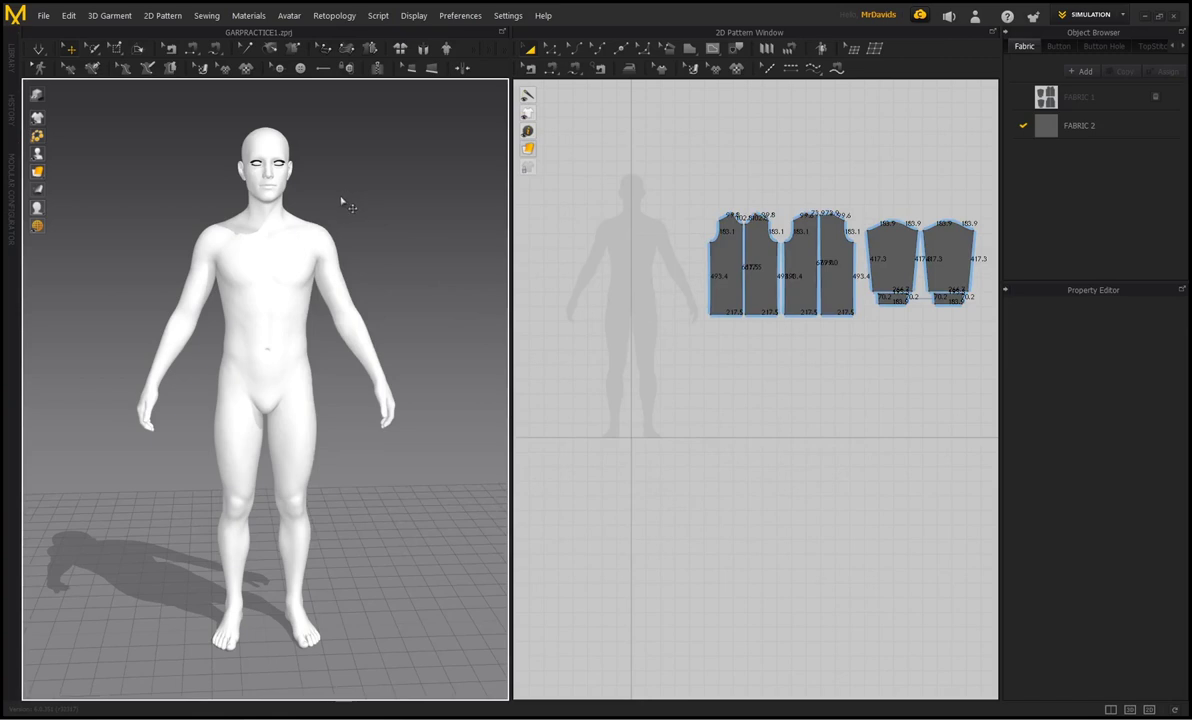
right_click_drag(341, 200, 316, 216)
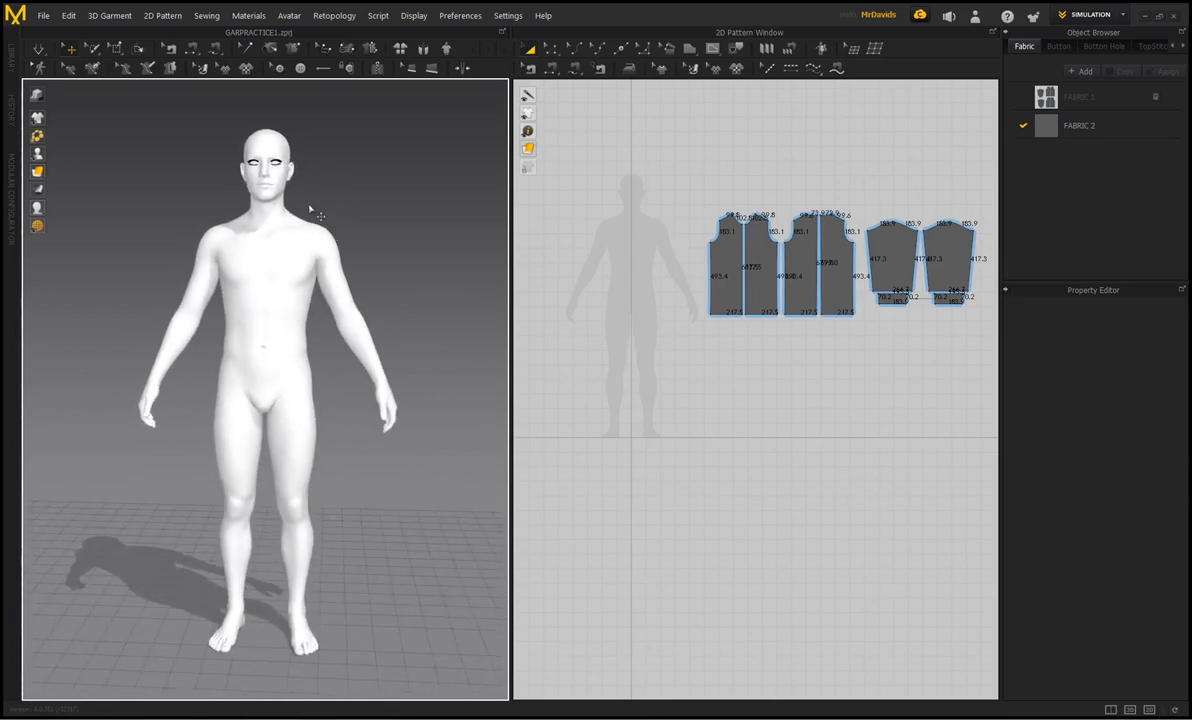
scroll(372, 220, "down", 3)
scroll(423, 218, "up", 4)
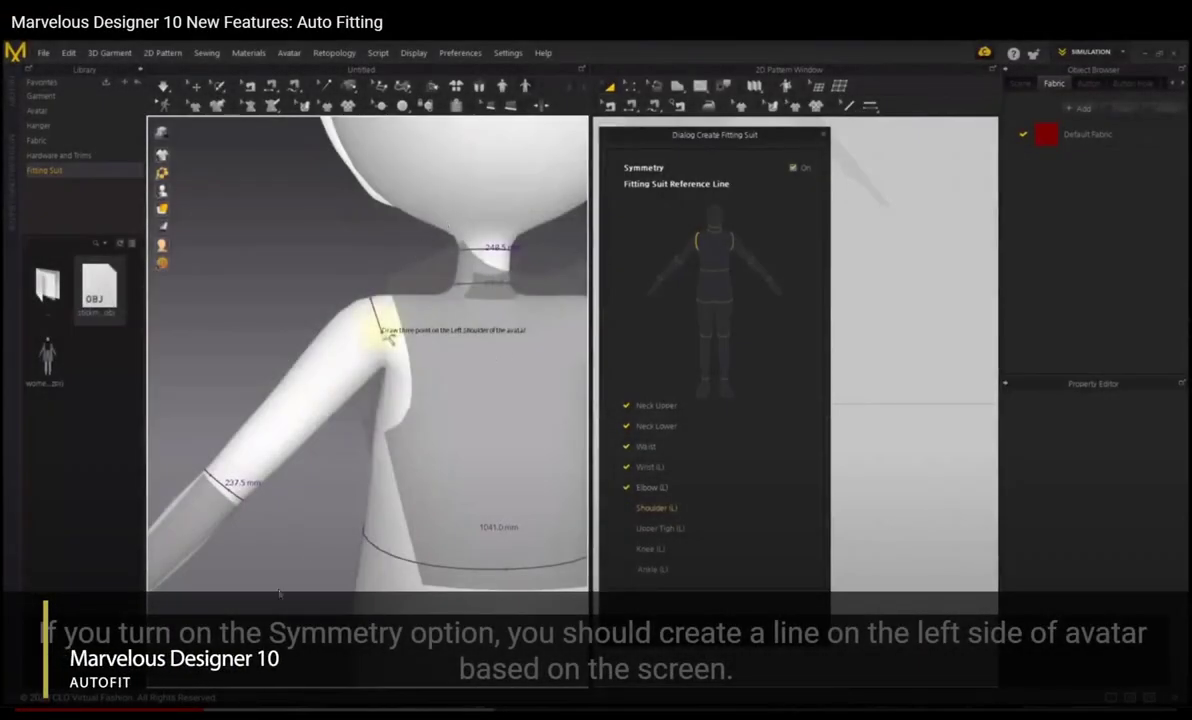
Skim the Auto Fitting feature video to review how the fitting suit reference lines are placed on the stick figure avatar.
left_click_drag(100, 711, 280, 714)
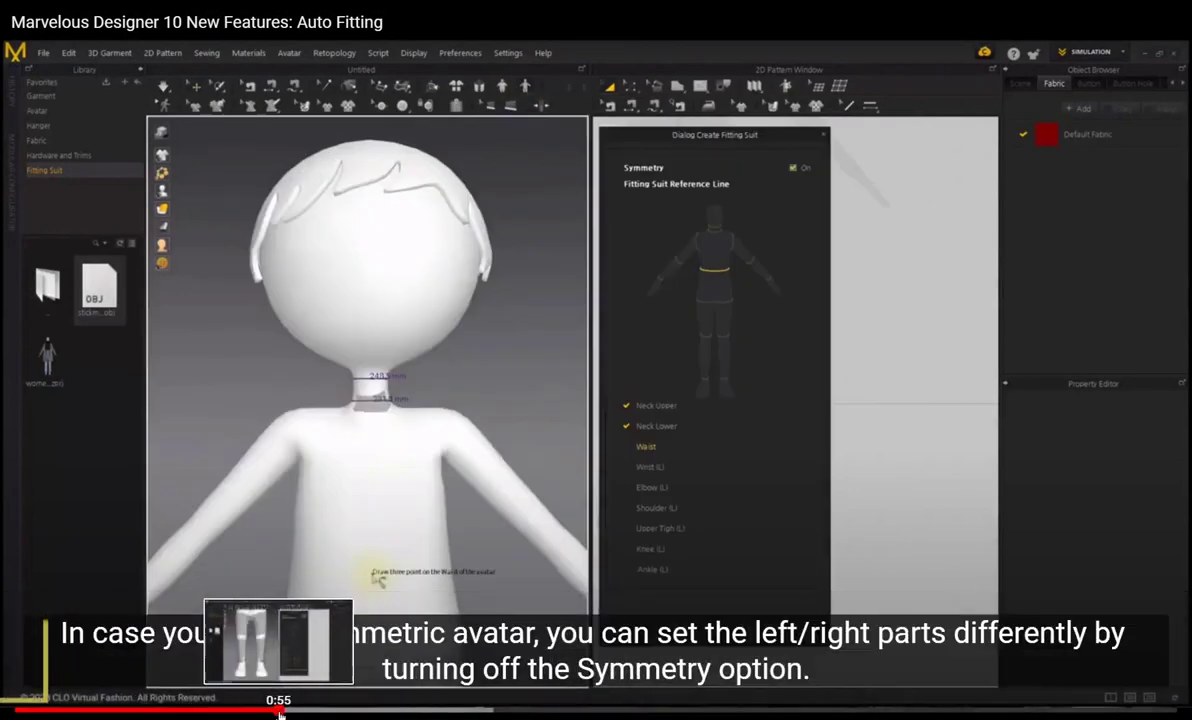
left_click(470, 711)
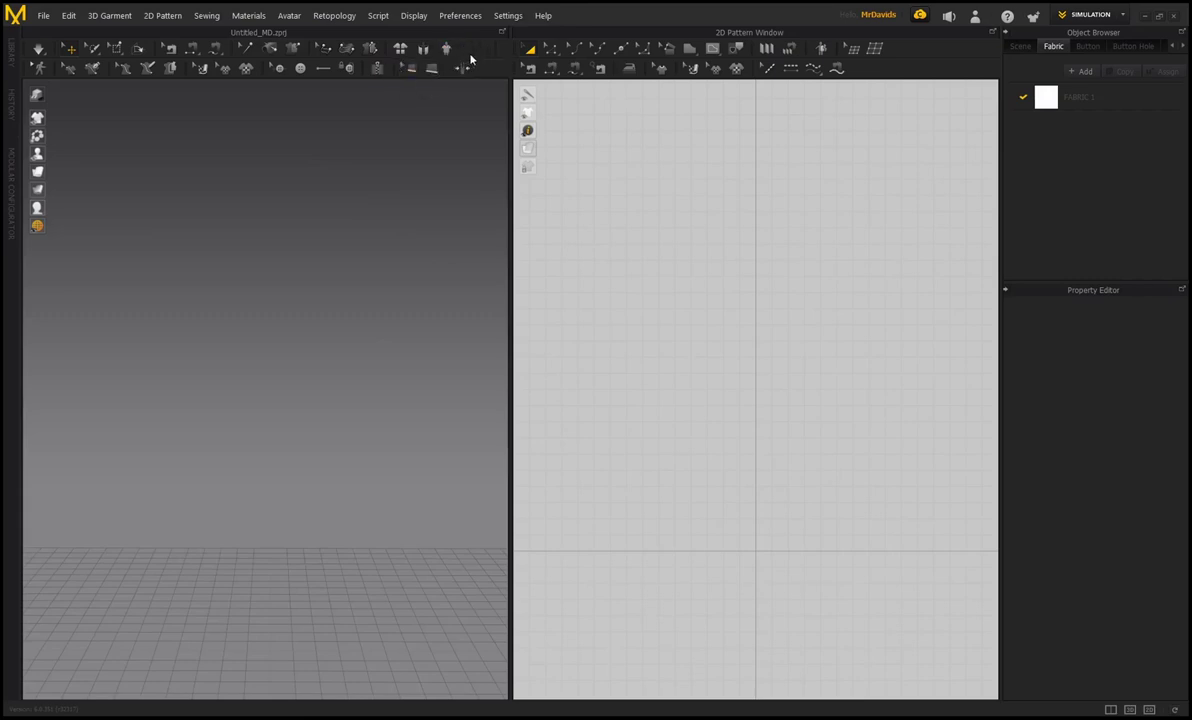
left_click(397, 68)
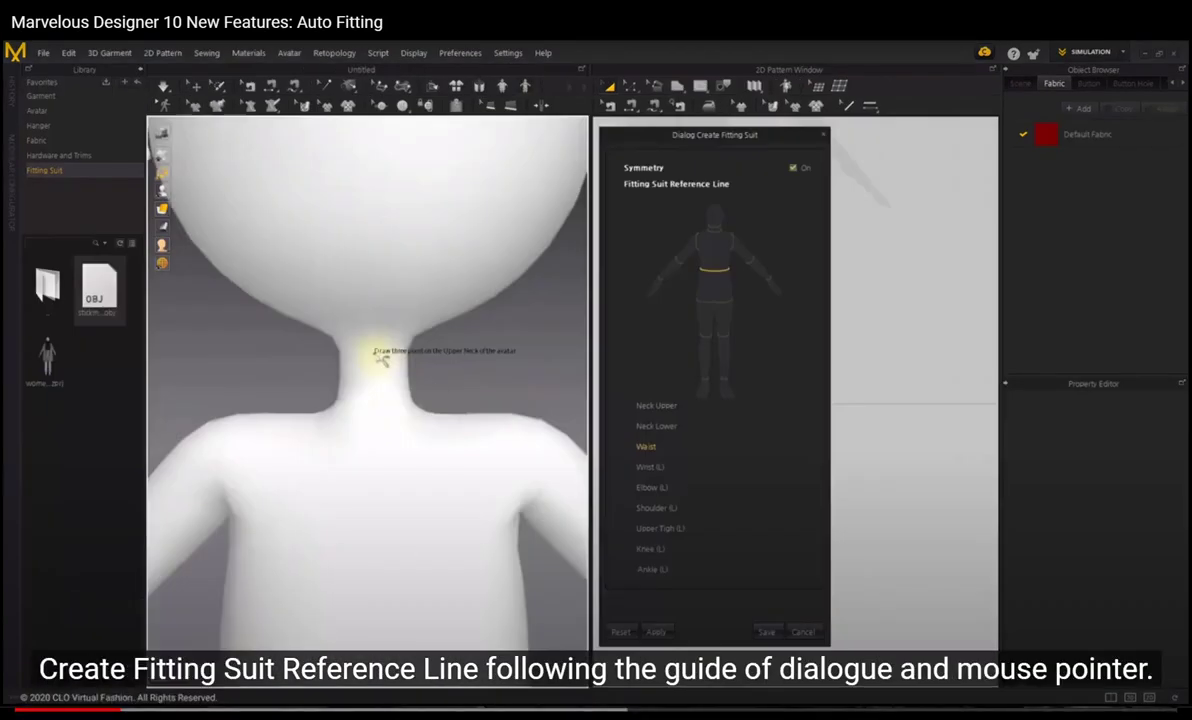
left_click(142, 710)
left_click_drag(150, 710, 150, 710)
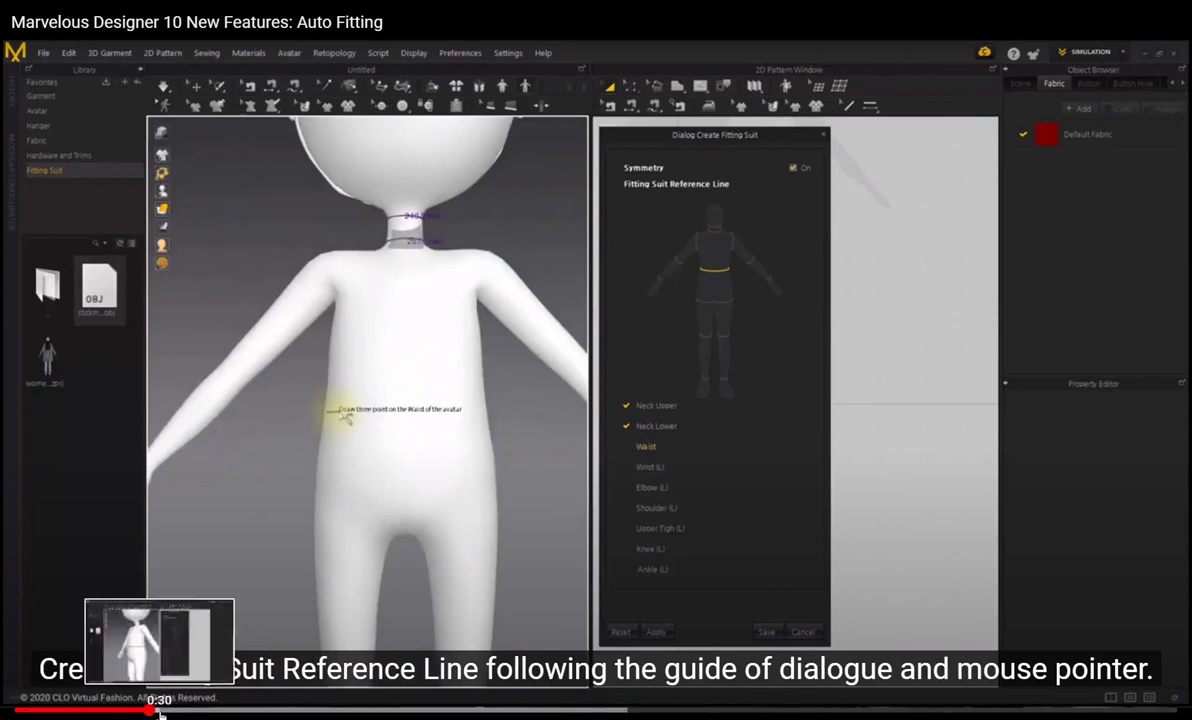
left_click(161, 710)
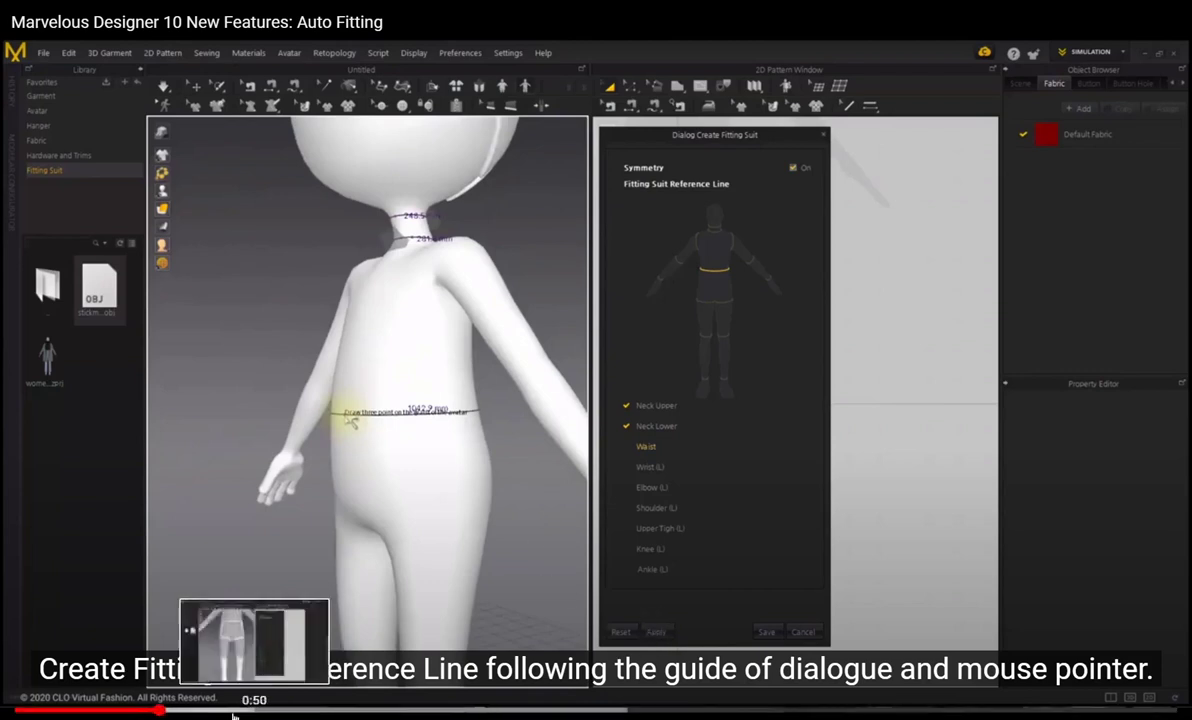
left_click_drag(229, 713, 306, 711)
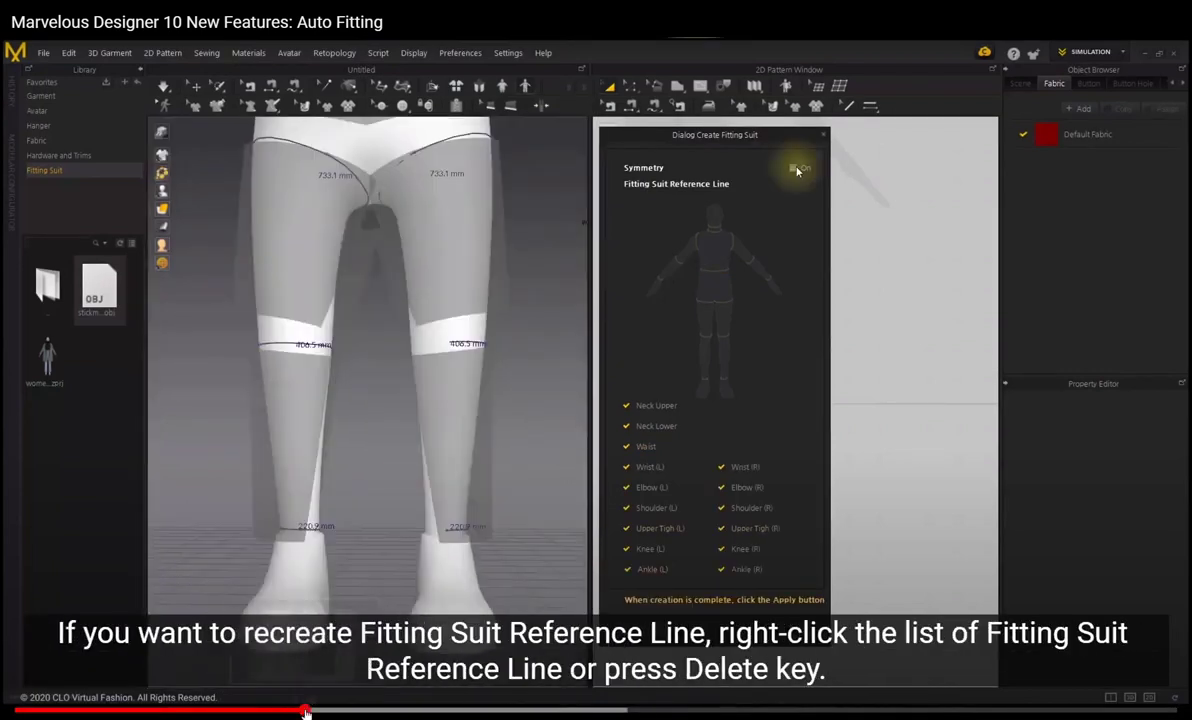
left_click(335, 711)
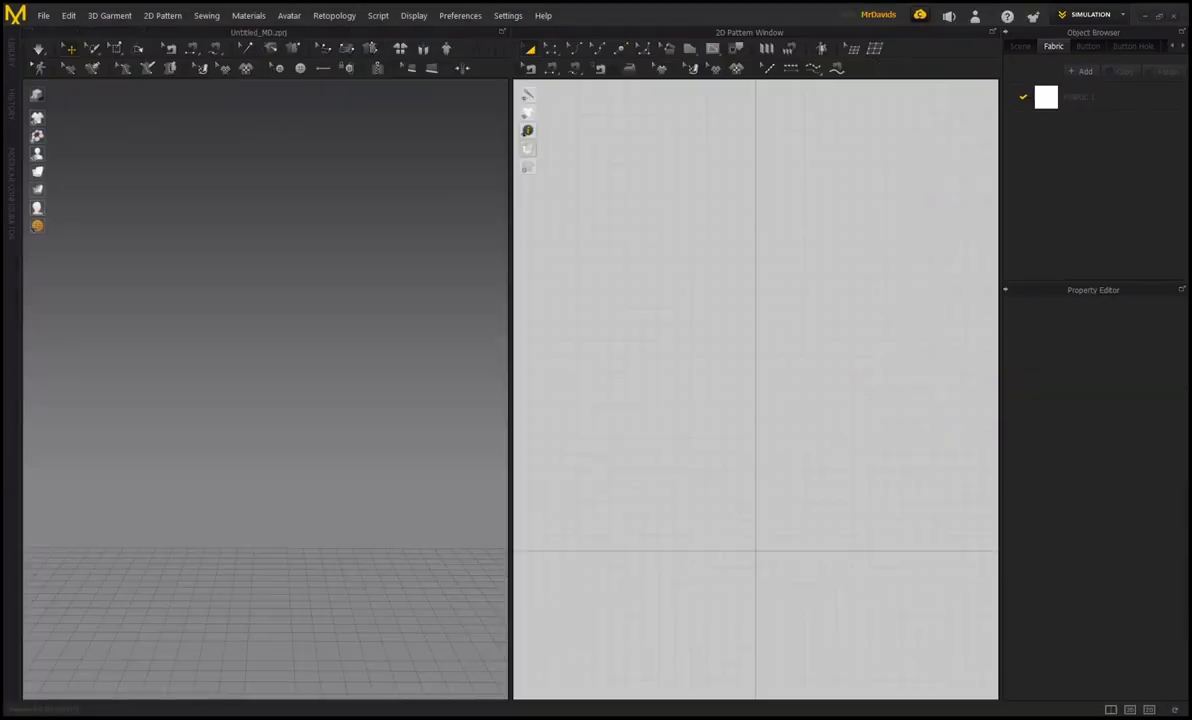
left_click(822, 50)
right_click_drag(285, 612, 298, 480)
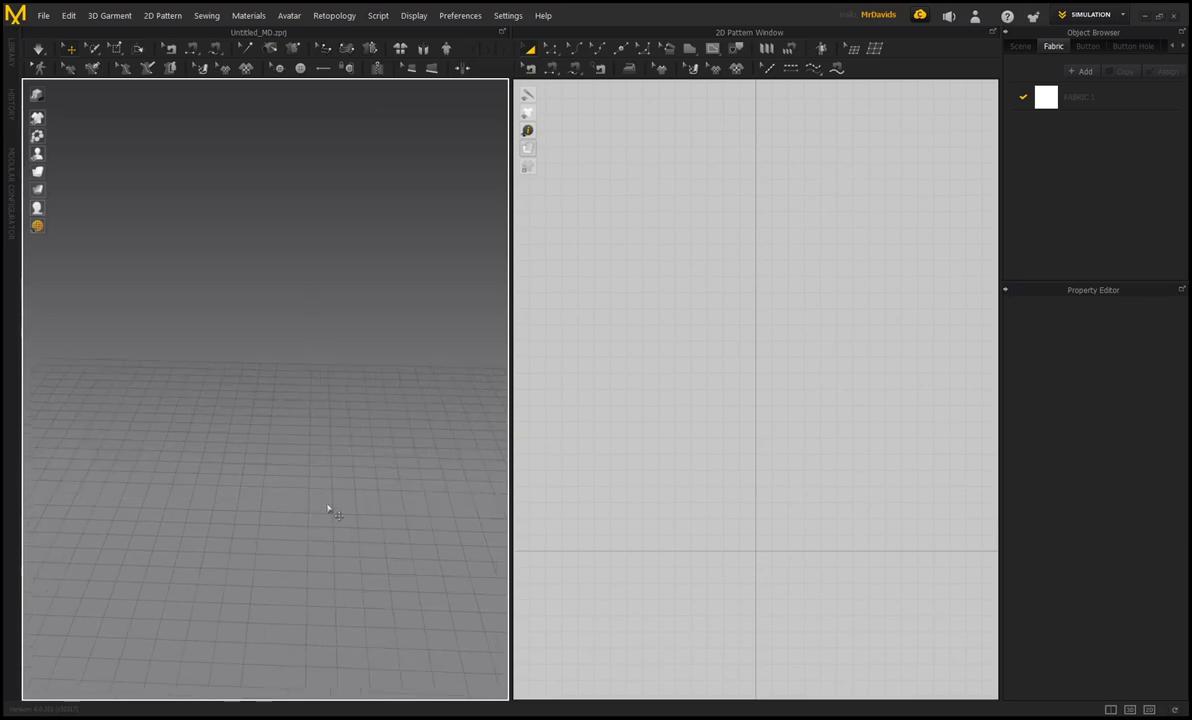
middle_click_drag(330, 508, 330, 420)
mouse_move(331, 421)
right_mouse_down()
mouse_move(322, 444)
mouse_move(327, 407)
mouse_move(341, 415)
mouse_move(342, 405)
mouse_move(343, 436)
right_mouse_up()
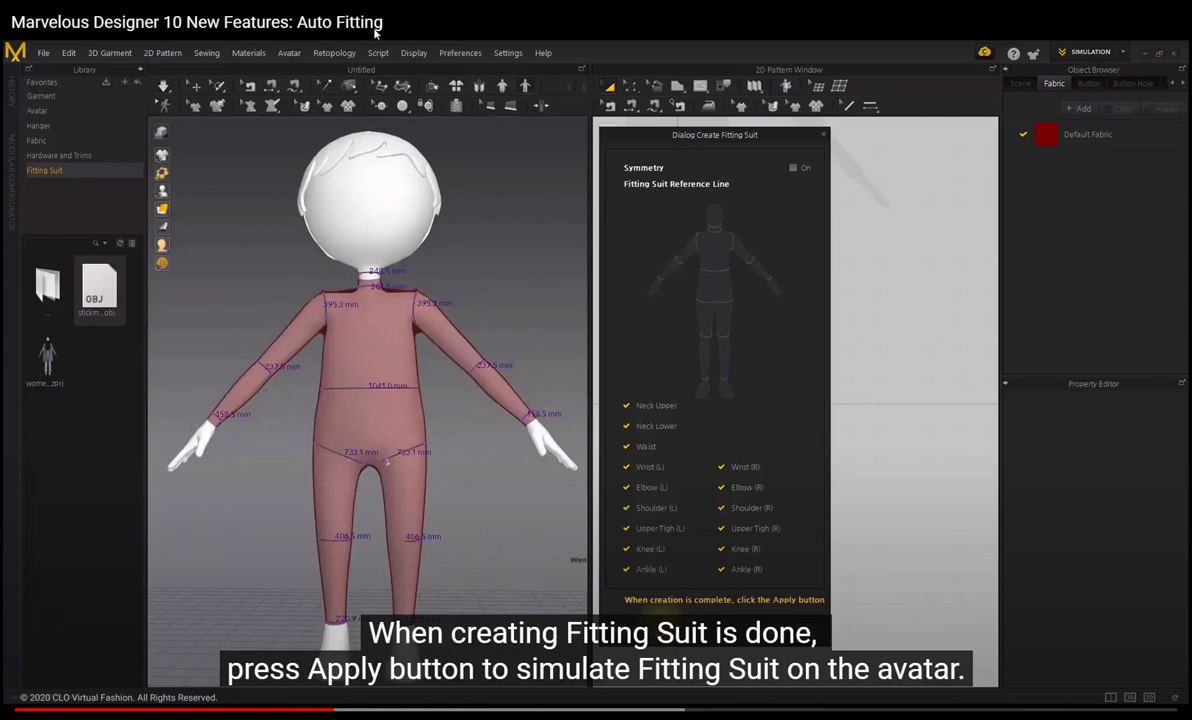
Skip ahead in the Auto Fitting video to the parts after the fitting suit is created.
left_click(420, 711)
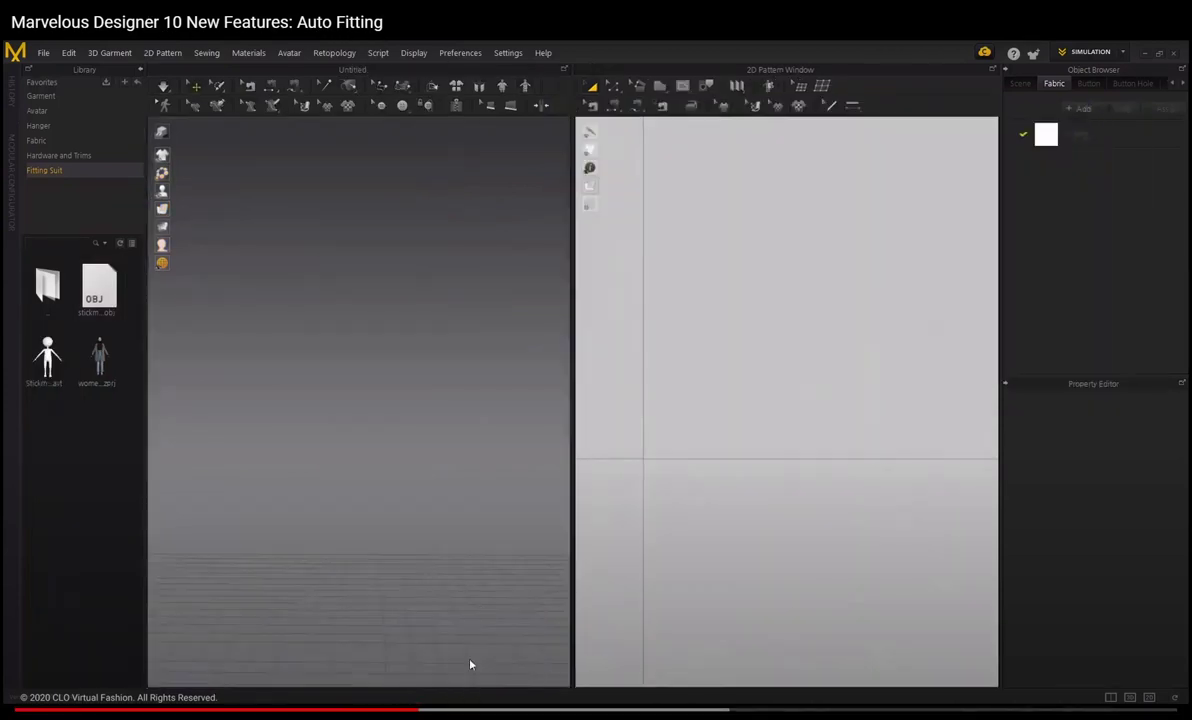
left_click(521, 711)
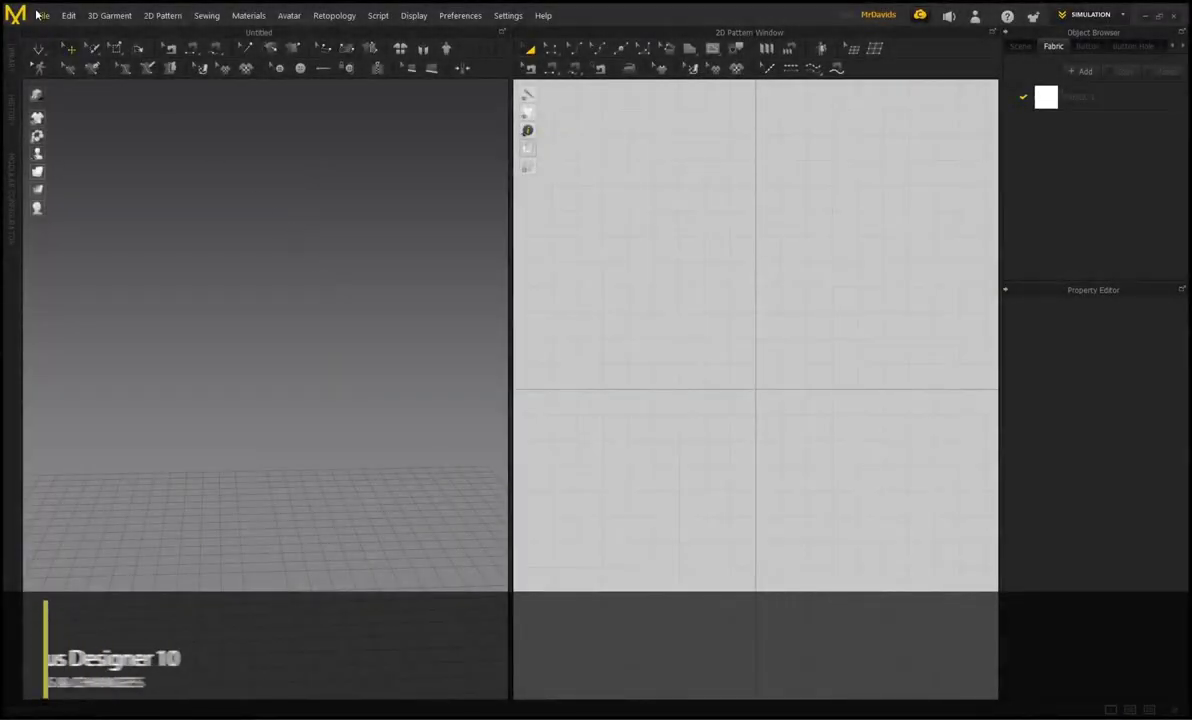
Import the Collada file malenovember.dae as an avatar with load type Open and Auto Scale.
left_click(40, 15)
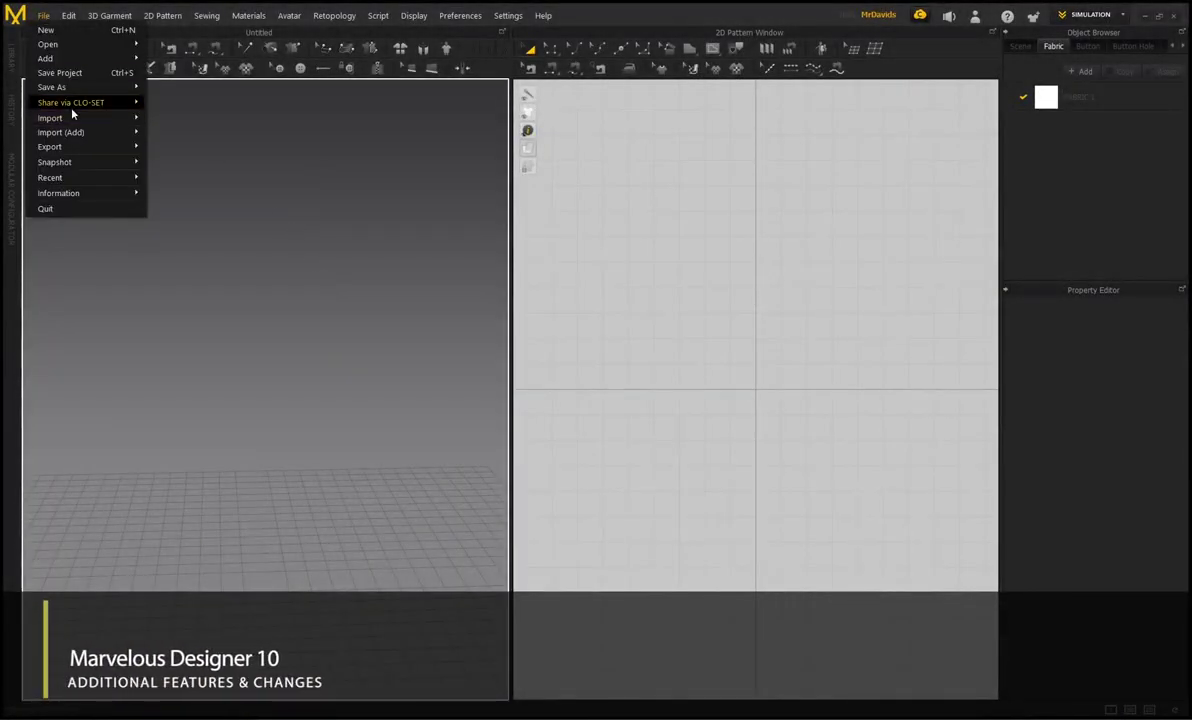
mouse_move(86, 117)
left_click(194, 133)
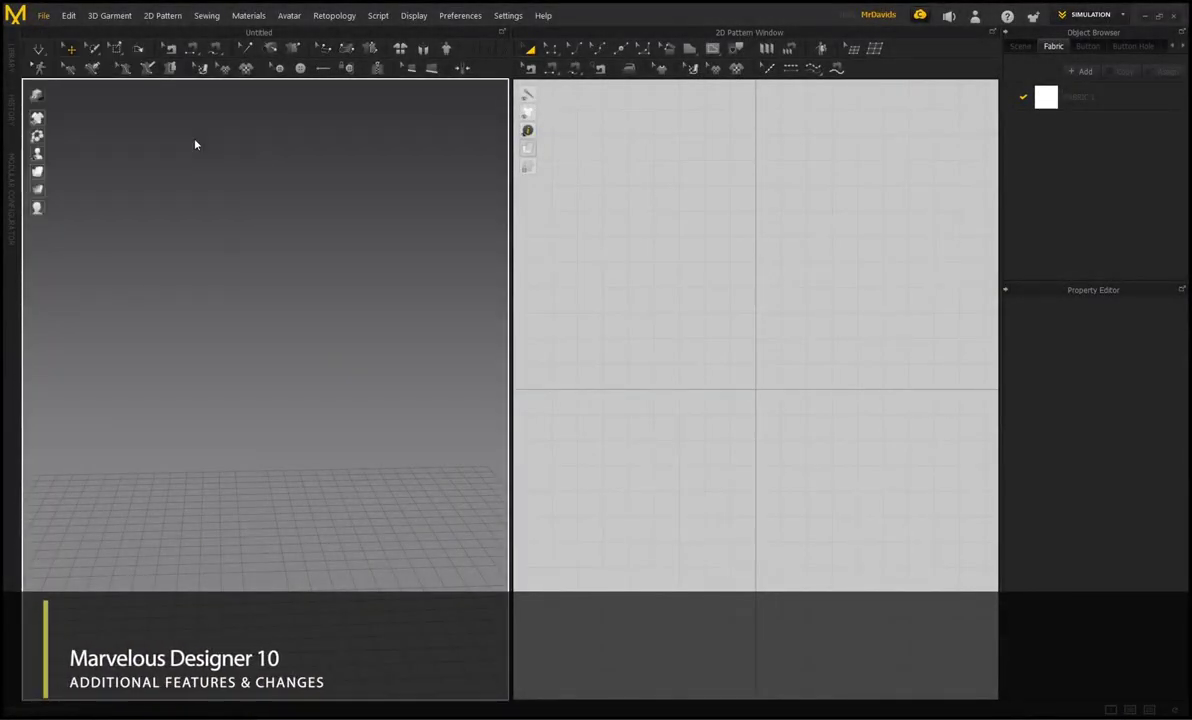
left_click(308, 256)
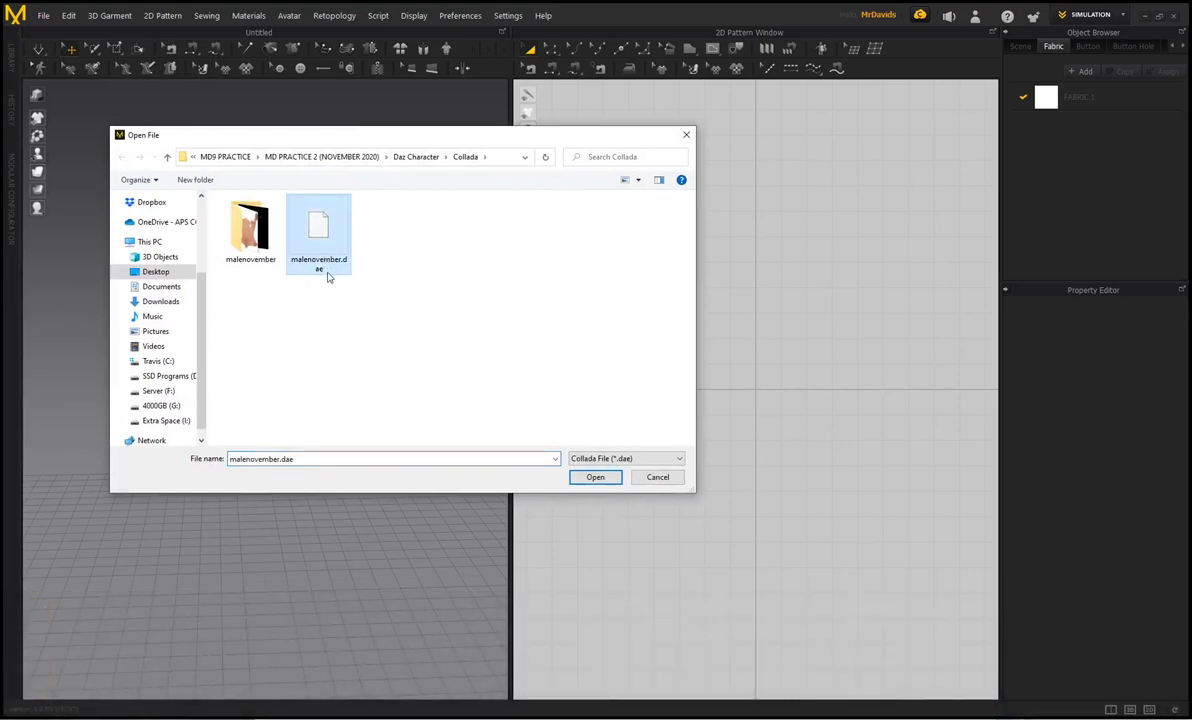
left_click(595, 477)
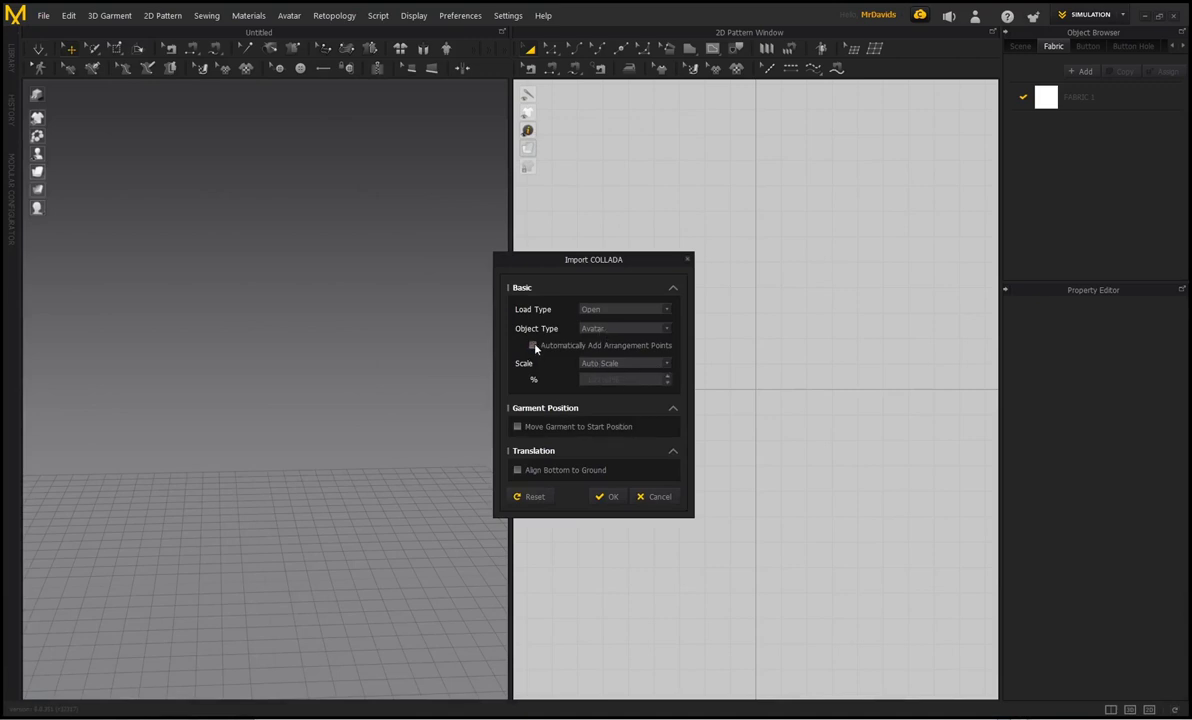
left_click(610, 496)
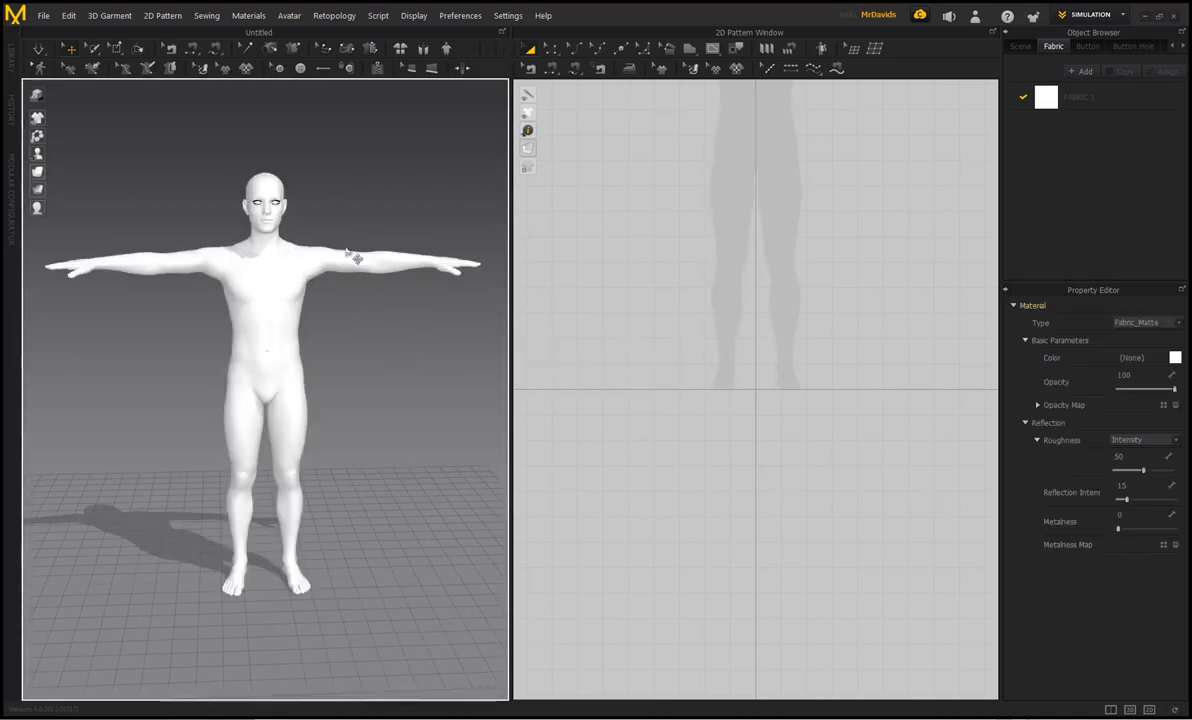
Switch to the Animation workspace and move the timeline playhead to frame 0.
left_click(1110, 15)
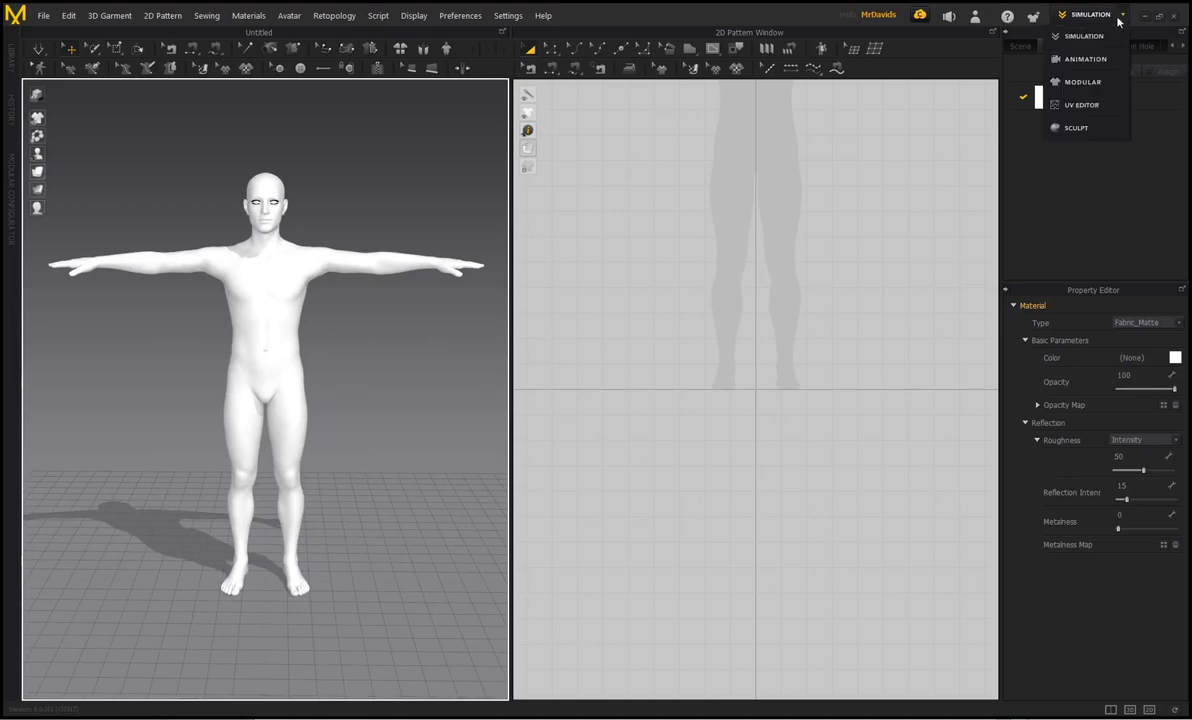
left_click(1088, 72)
left_click(121, 662)
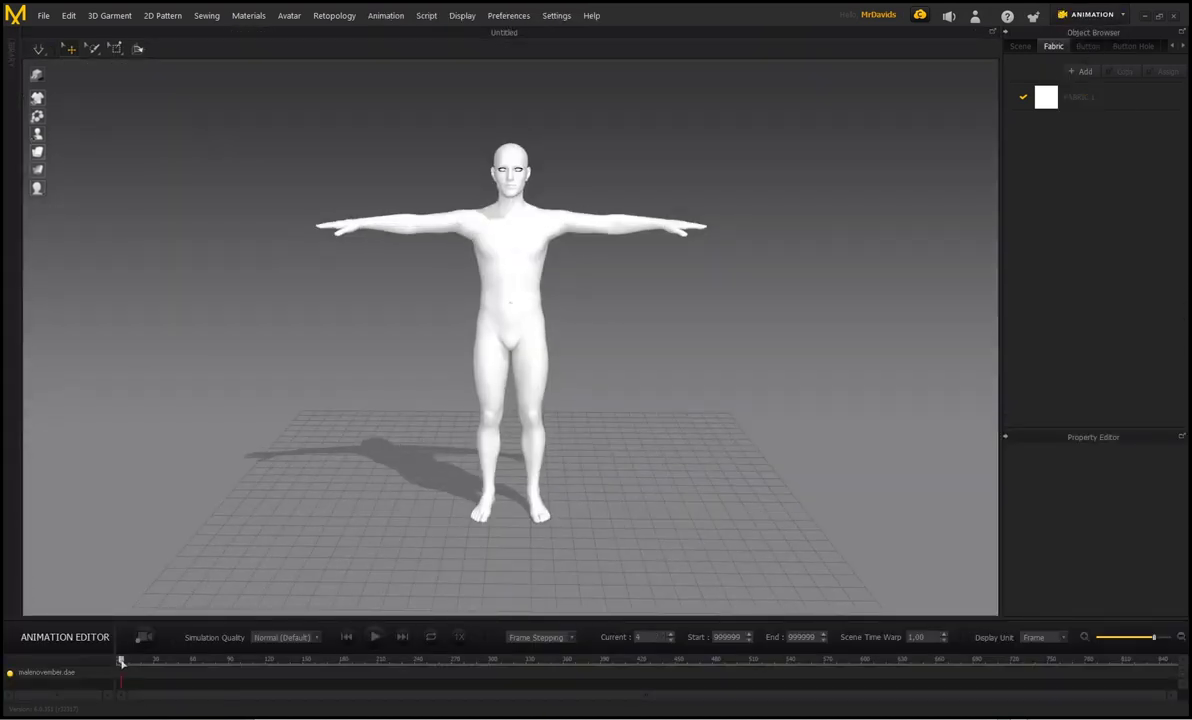
left_click_drag(121, 662, 97, 670)
left_click_drag(118, 662, 75, 666)
right_click_drag(580, 281, 618, 290)
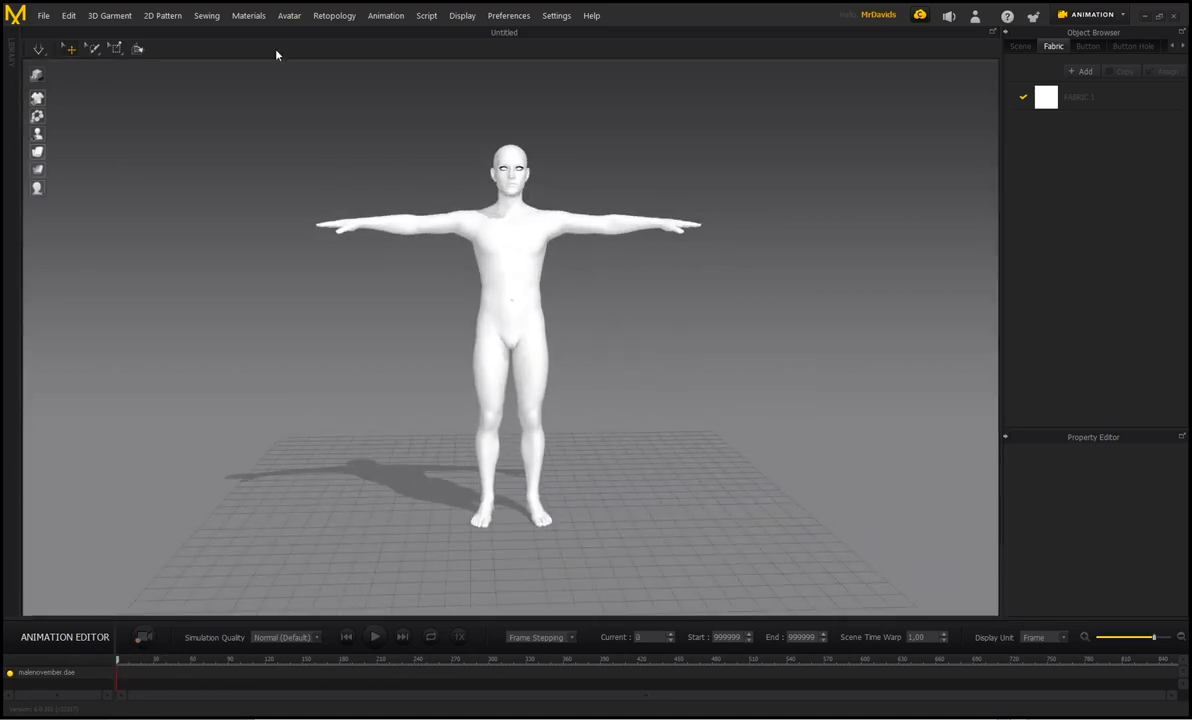
right_click_drag(300, 80, 386, 162)
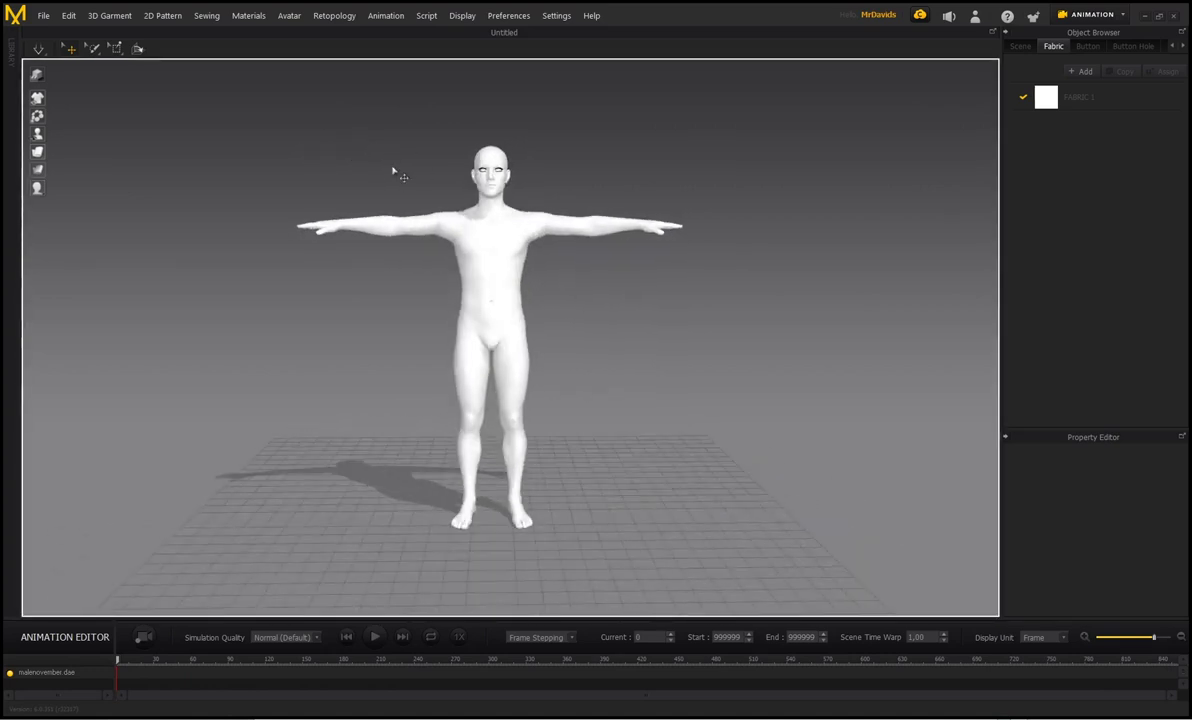
Return to the Simulation workspace.
left_click(1123, 16)
left_click(1084, 36)
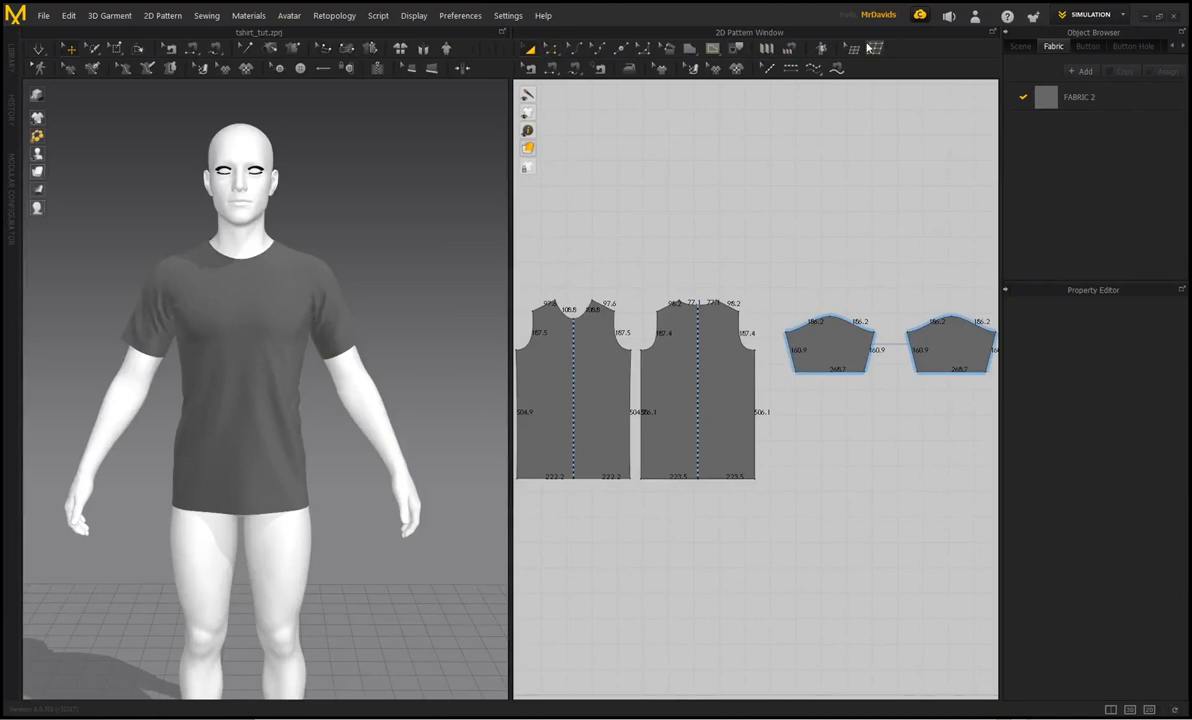
Turn on Group Tools in the User Interface settings and expand the grouped pattern-editing tools of the 2D window.
left_click(505, 17)
left_click(511, 45)
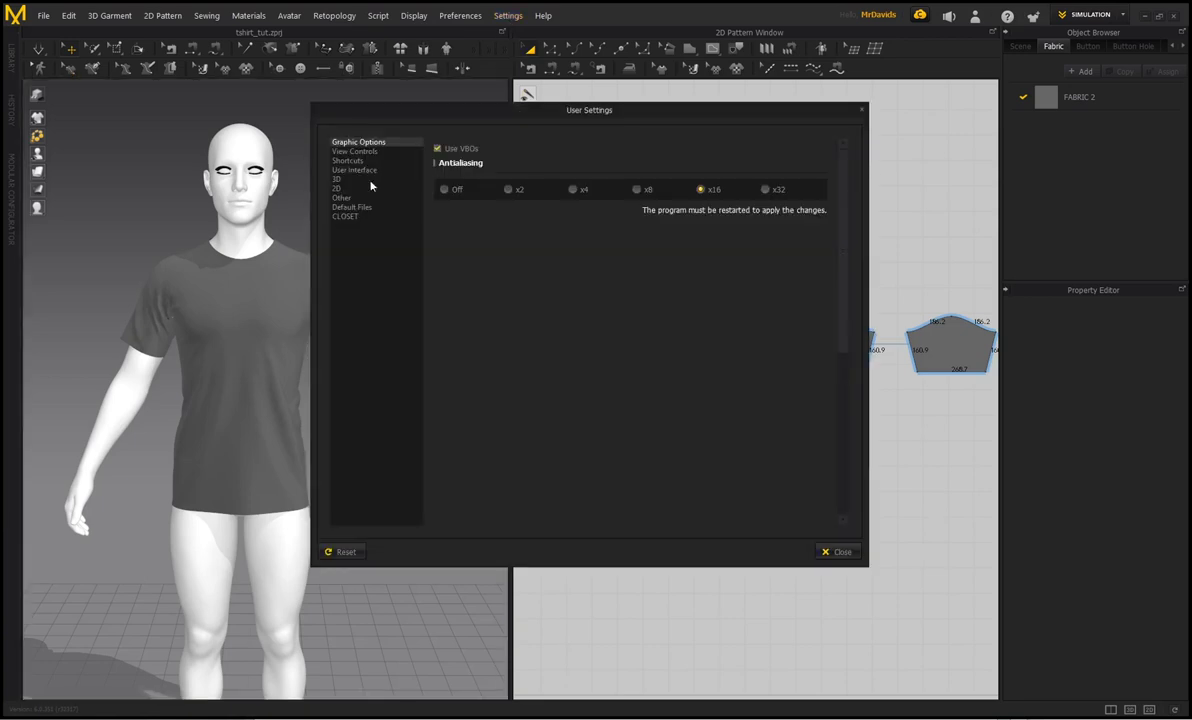
left_click(362, 170)
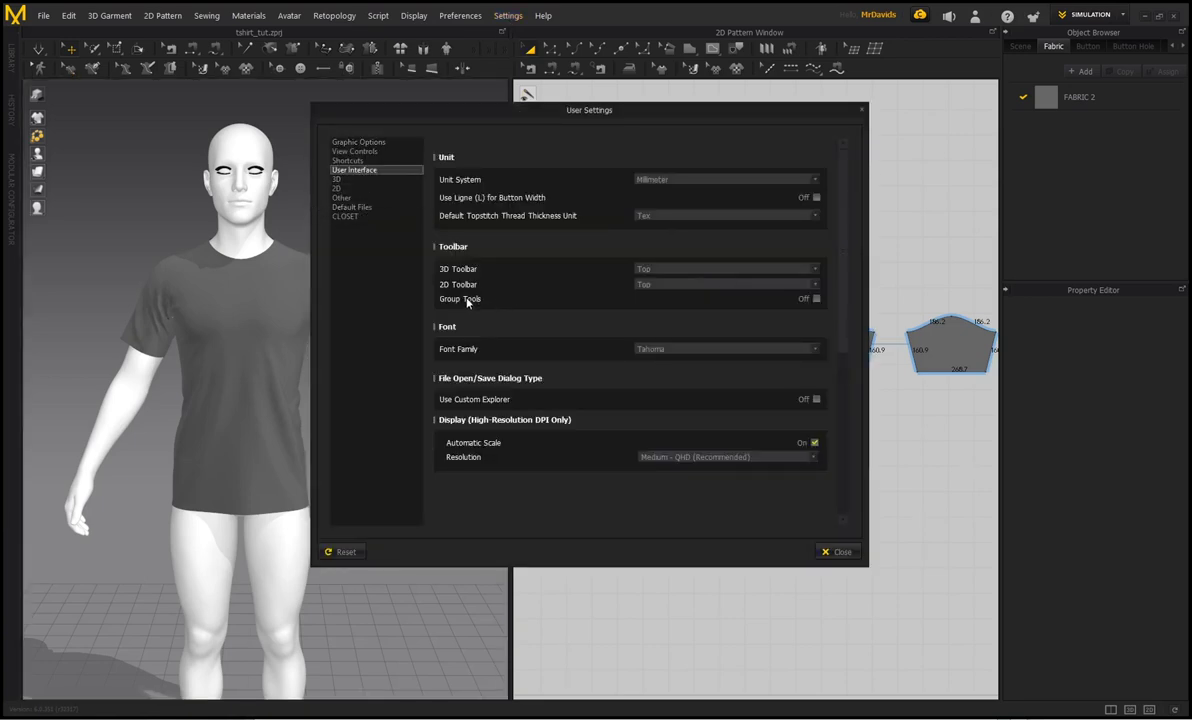
left_click(803, 300)
left_click(833, 552)
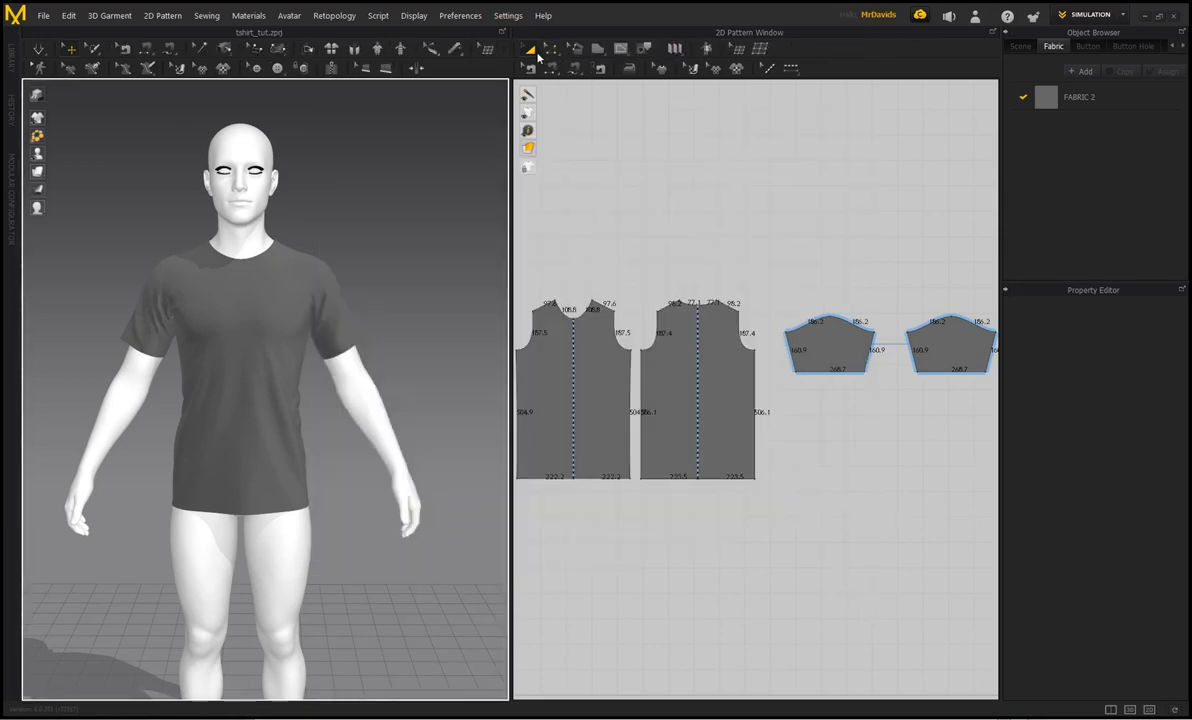
left_click(552, 50)
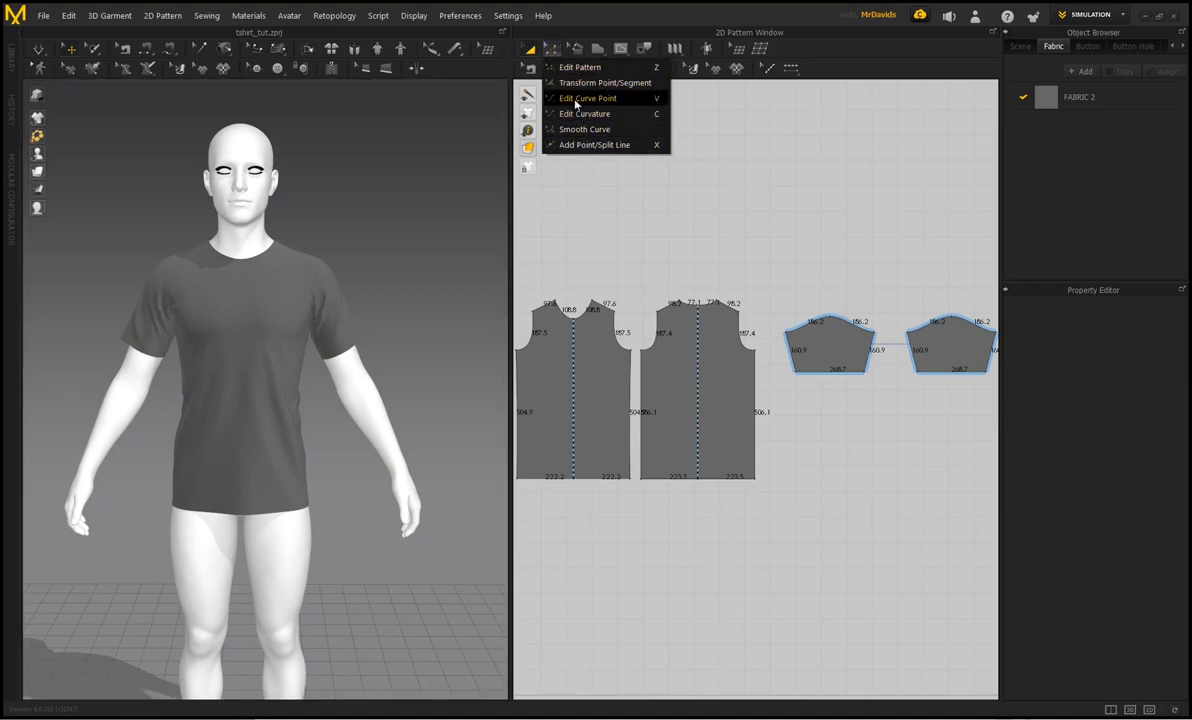
Turn Group Tools off again in the User Interface settings.
left_click(507, 15)
left_click(514, 45)
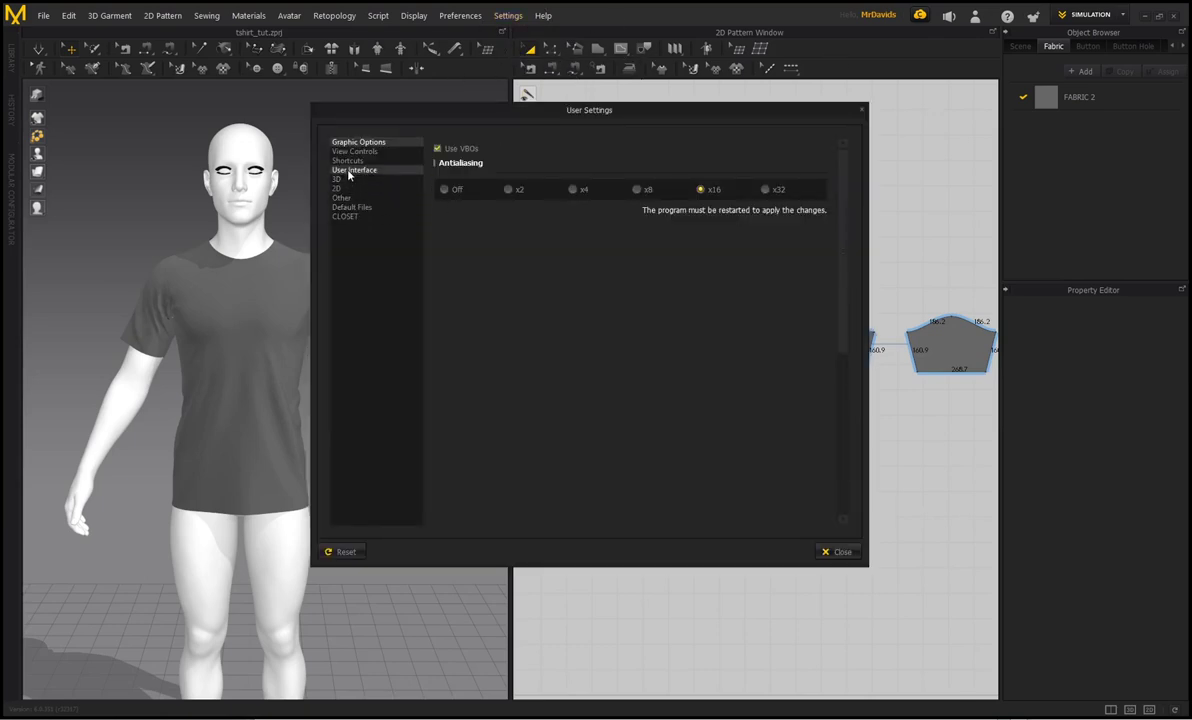
left_click(349, 170)
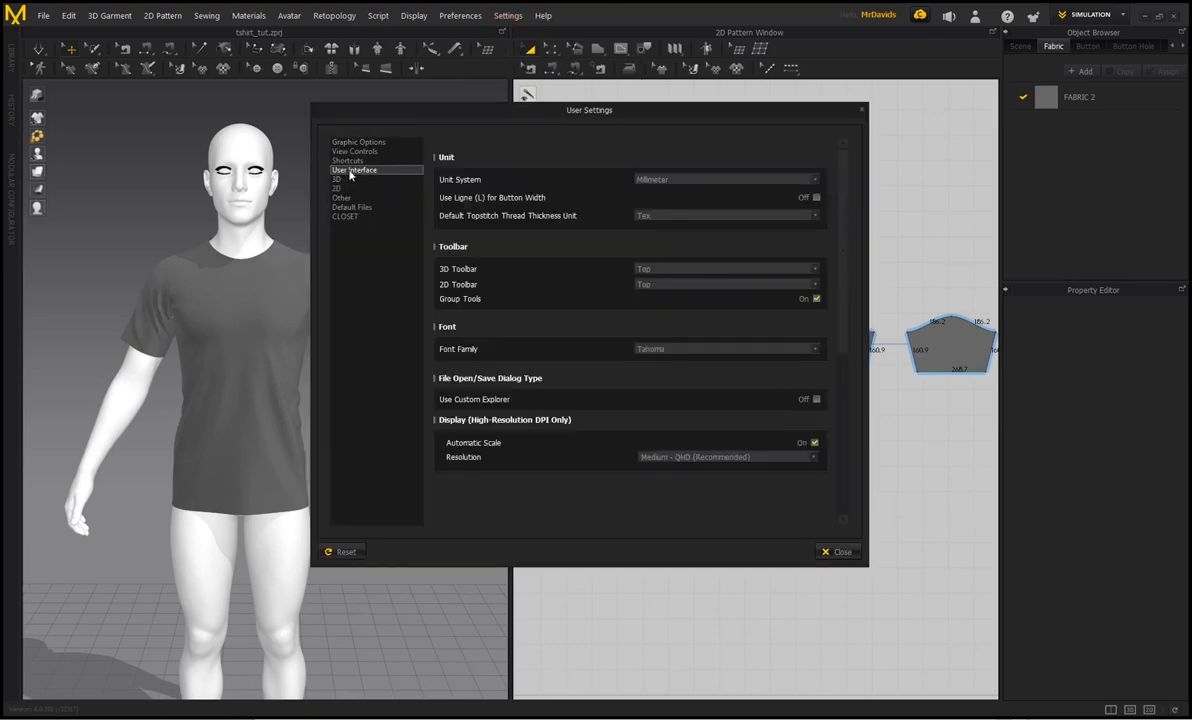
left_click(817, 299)
left_click(838, 552)
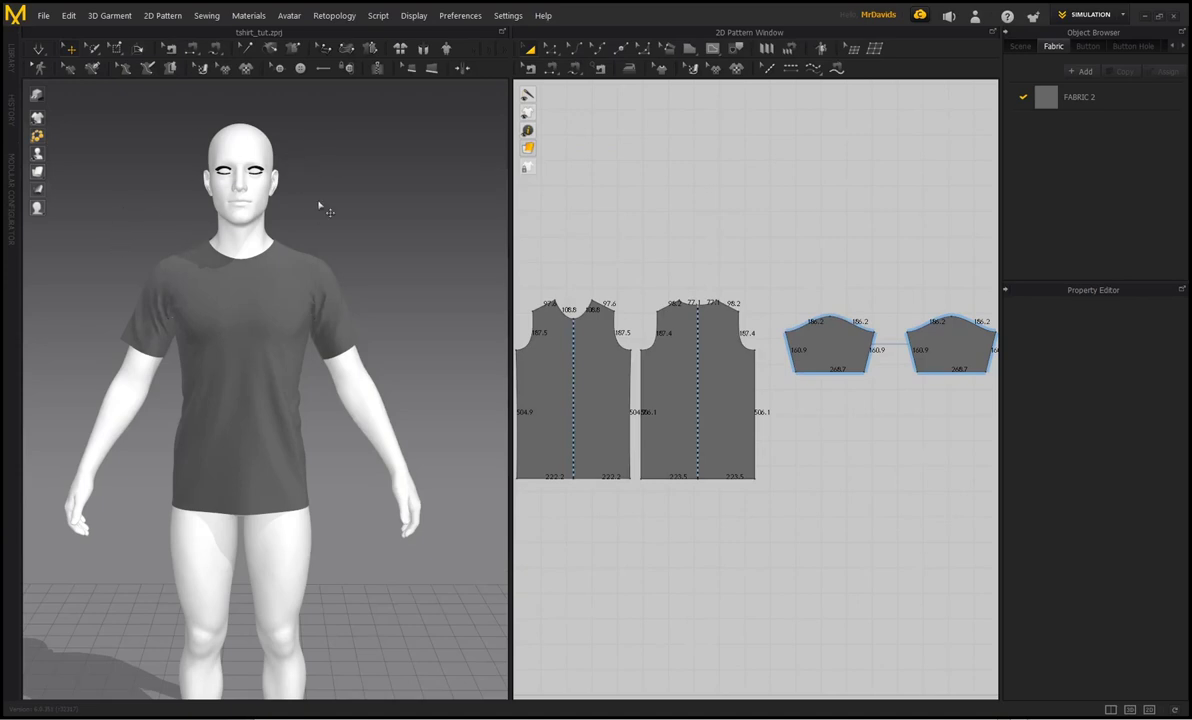
Show the scene's object list and select all faces of the avatar wearing the T-shirt.
scroll(364, 218, "up", 3)
scroll(320, 210, "down", 2)
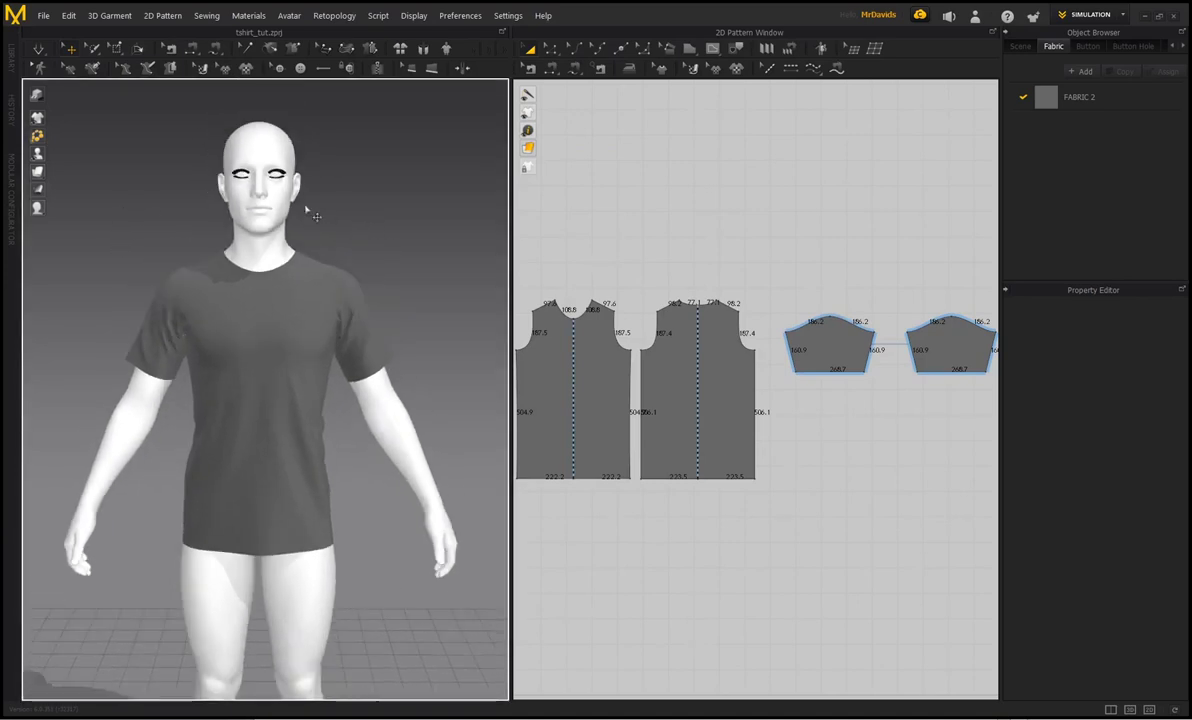
scroll(306, 207, "up", 2)
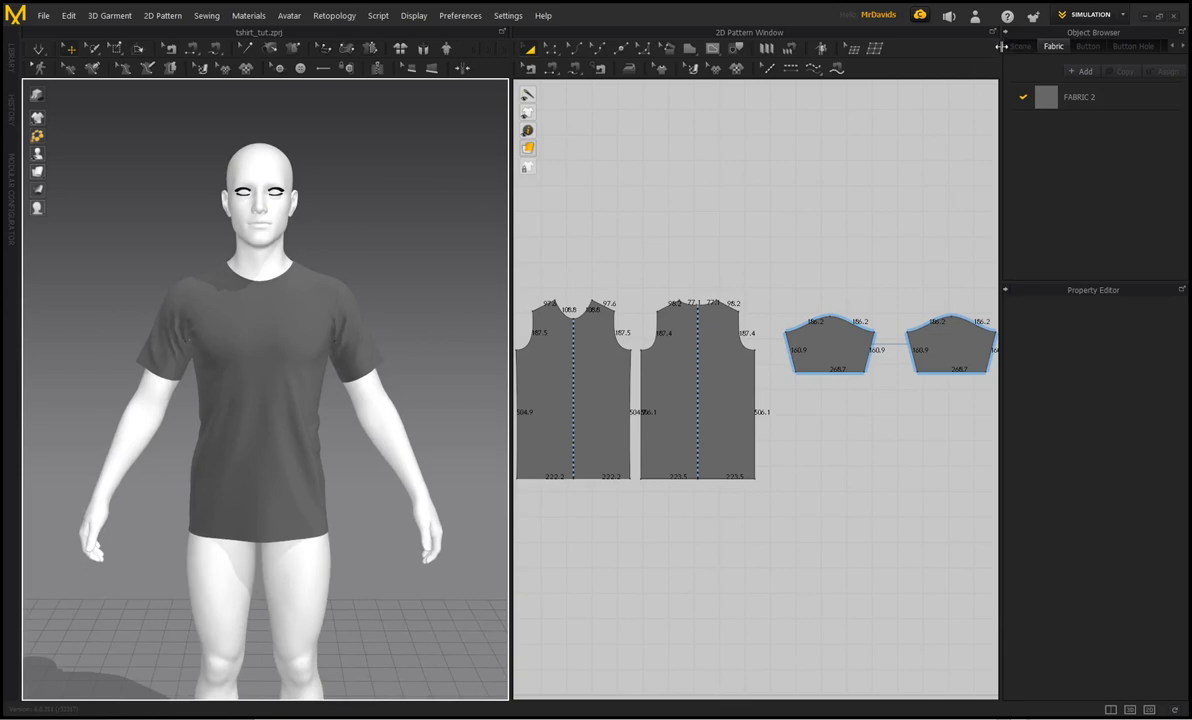
left_click(1018, 47)
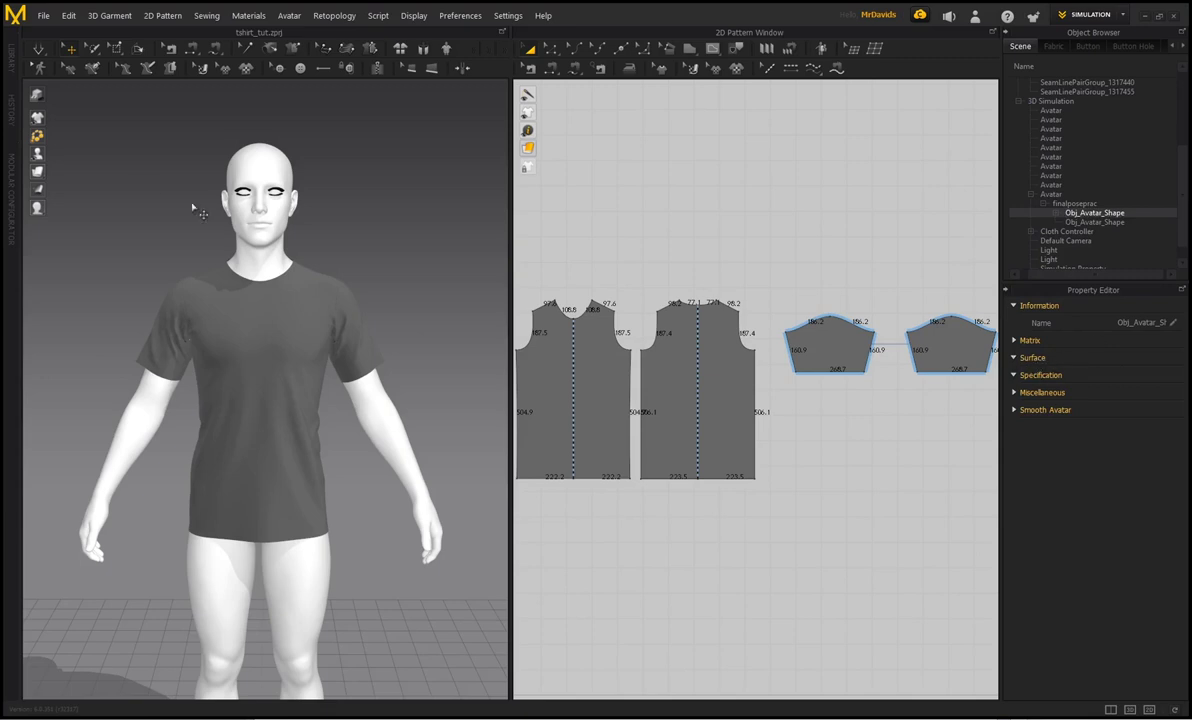
scroll(225, 168, "up", 2)
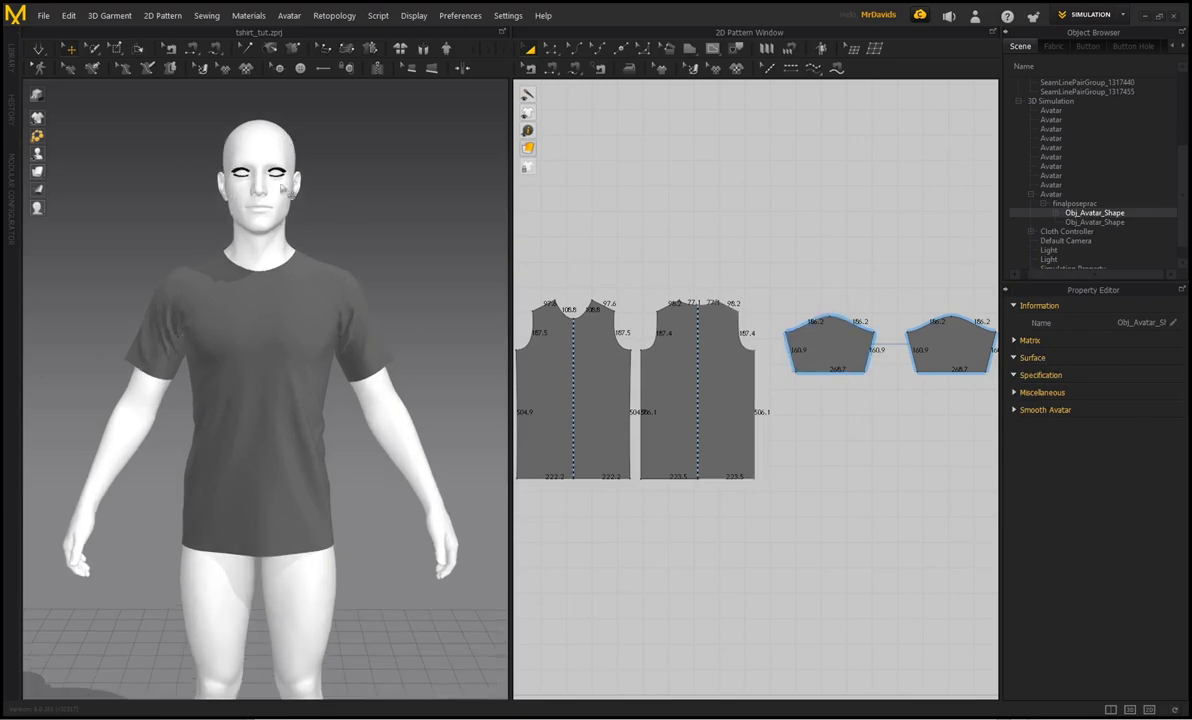
right_click(260, 142)
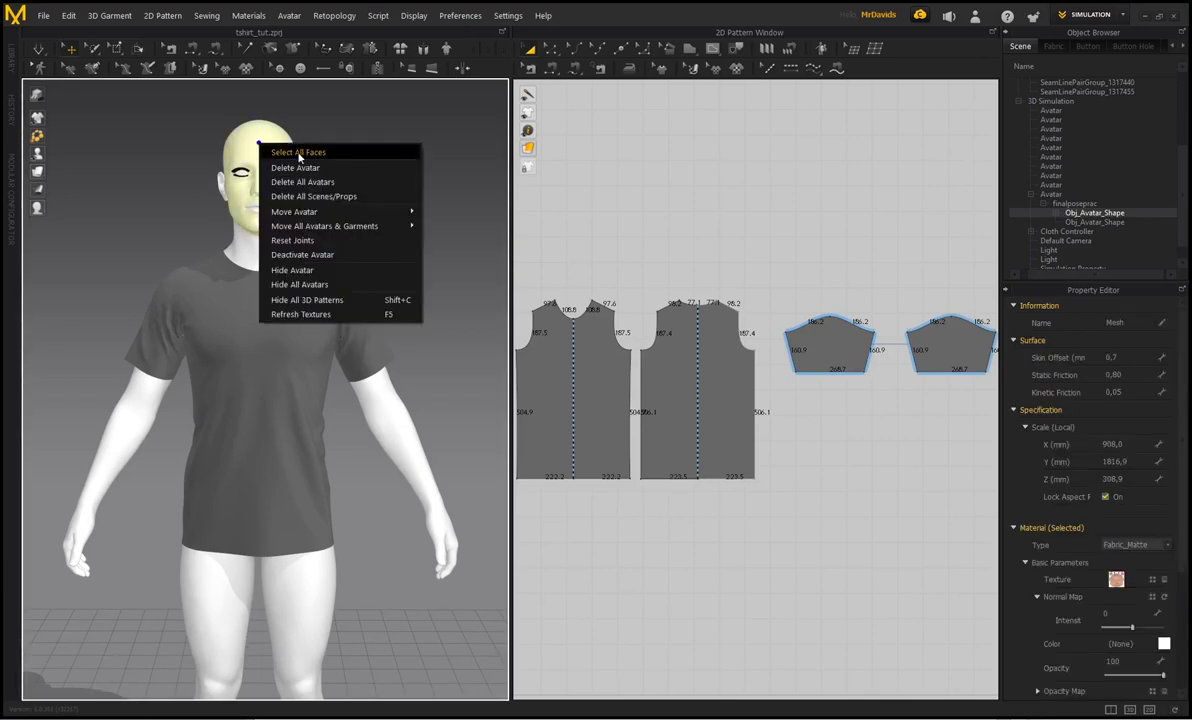
left_click(298, 153)
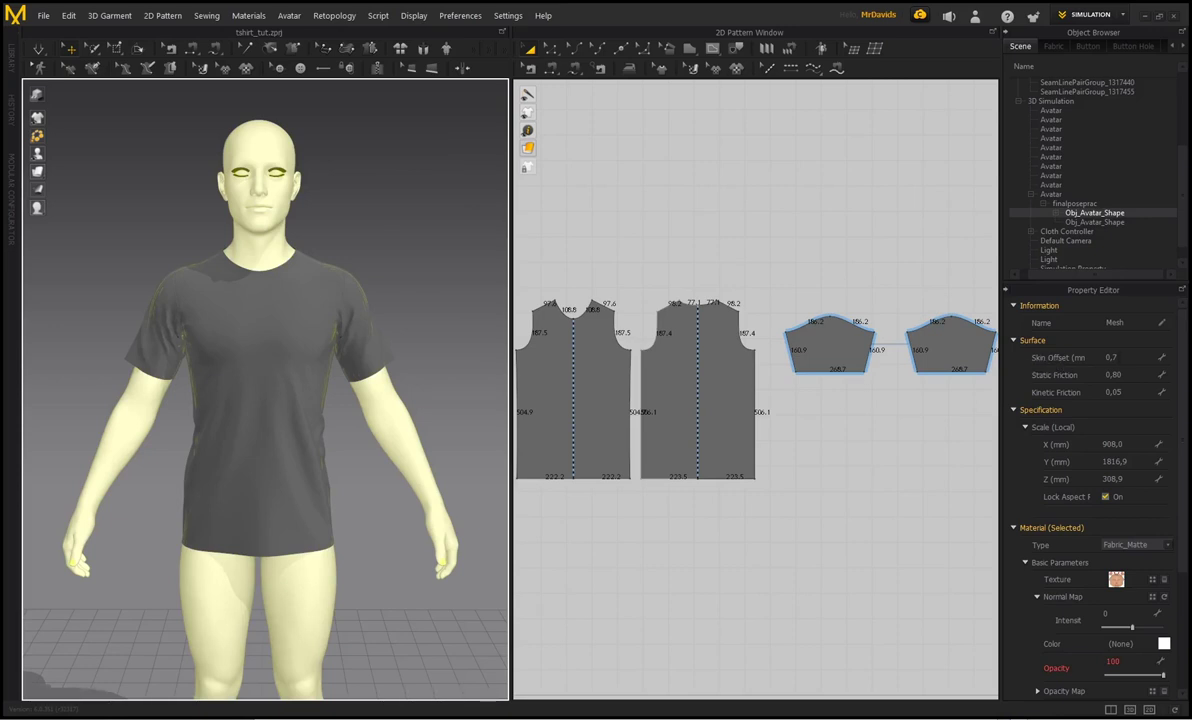
Set the selected avatar's Skin Offset to 5.0 mm while focusing on the T-shirt's neckline.
scroll(266, 234, "up", 5)
right_click_drag(266, 234, 263, 391)
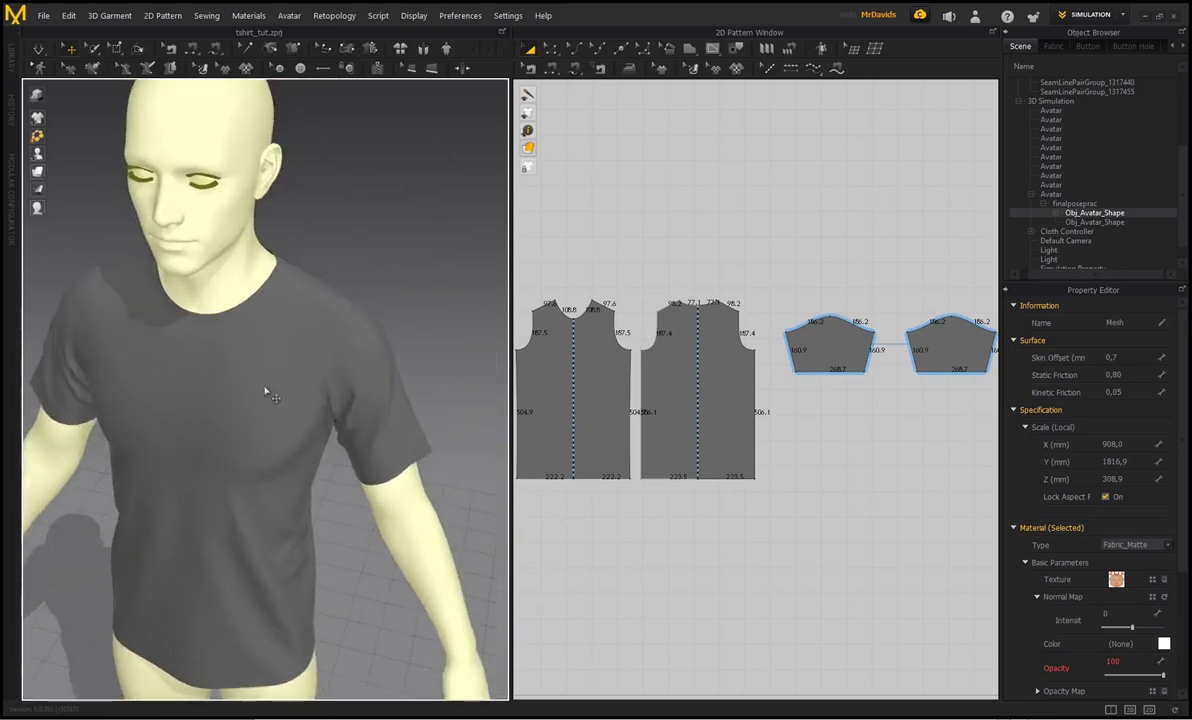
scroll(198, 298, "up", 3)
scroll(247, 276, "down", 3)
scroll(173, 314, "up", 3)
right_click_drag(173, 314, 302, 308)
mouse_move(376, 314)
right_mouse_down()
mouse_move(368, 300)
mouse_move(394, 300)
mouse_move(370, 297)
right_mouse_up()
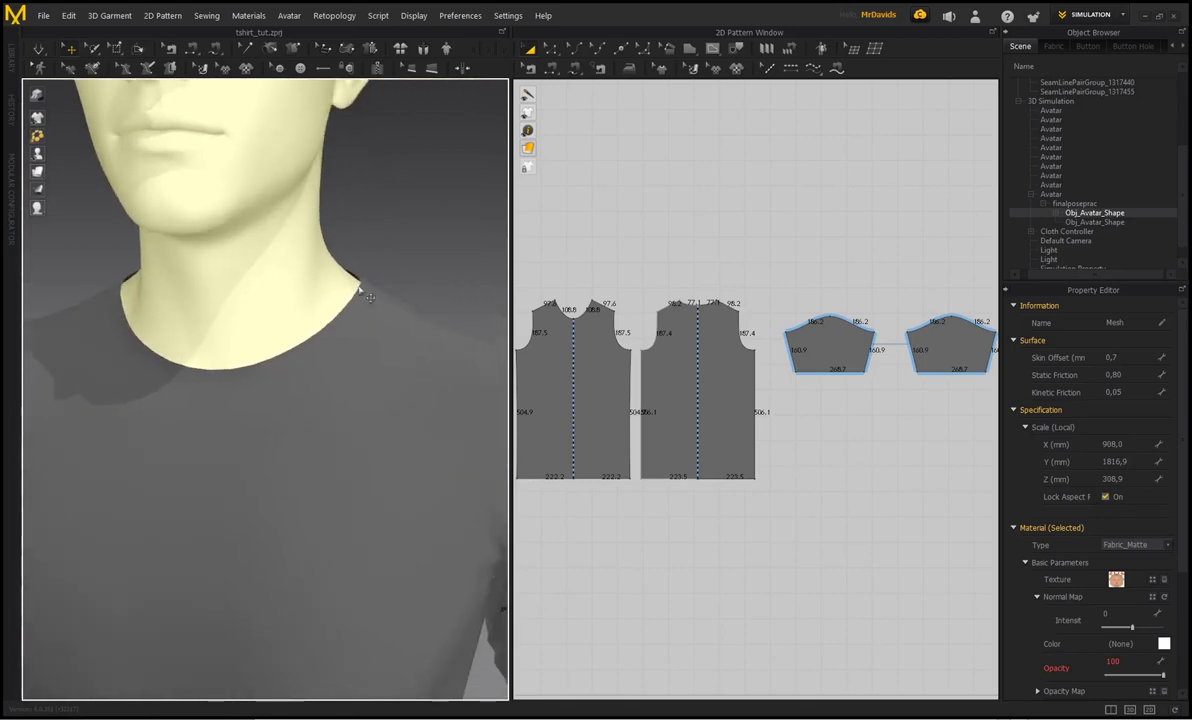
left_click(1126, 358)
type("5")
key("Return")
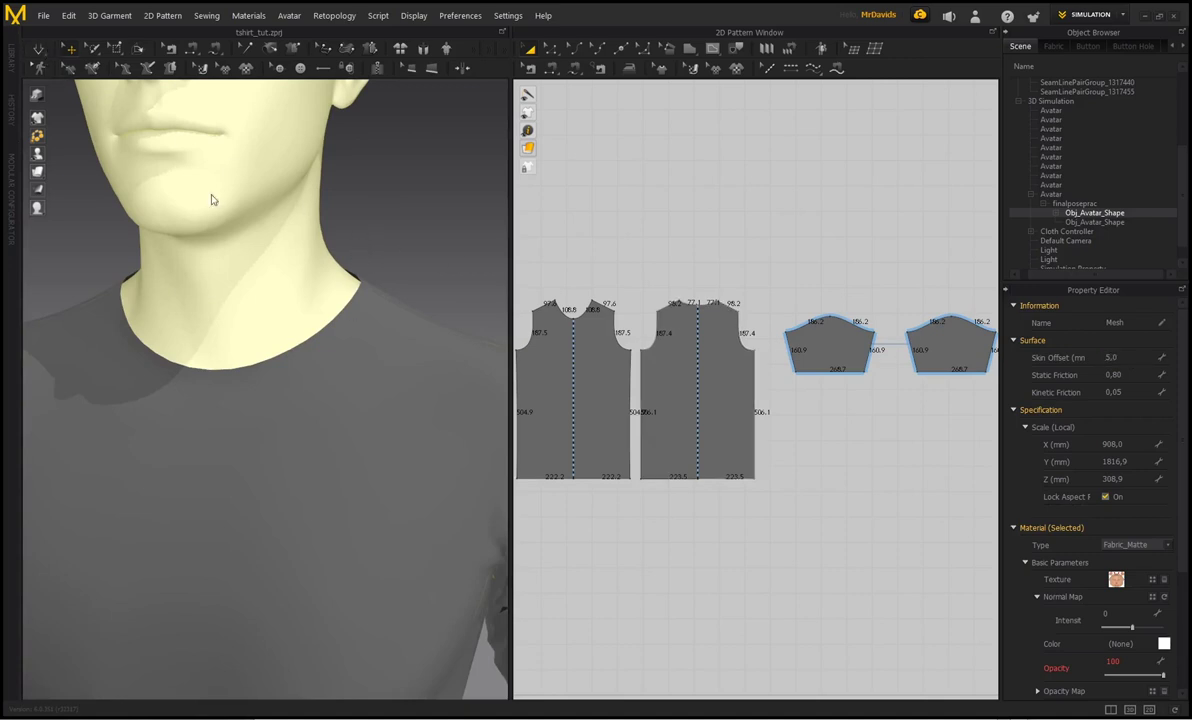
Simulate the T-shirt with the new skin offset and check the Skin Offset value.
key("space")
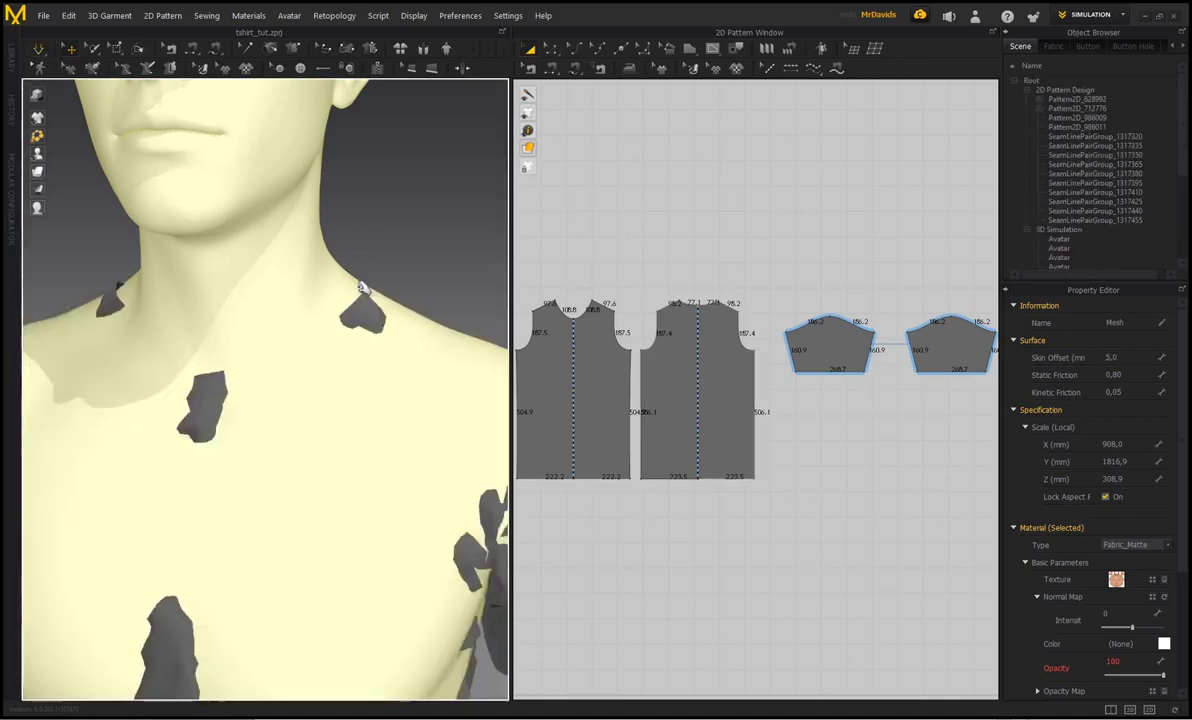
right_click_drag(360, 248, 317, 245)
scroll(245, 287, "down", 6)
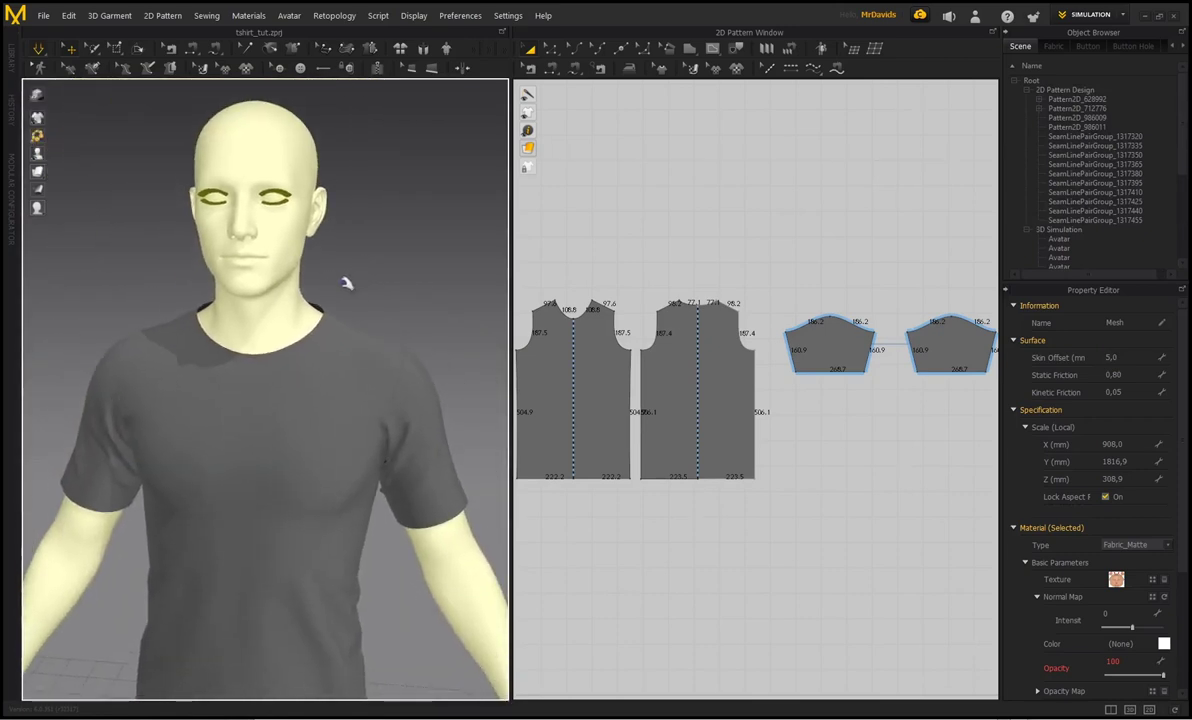
left_click(1124, 357)
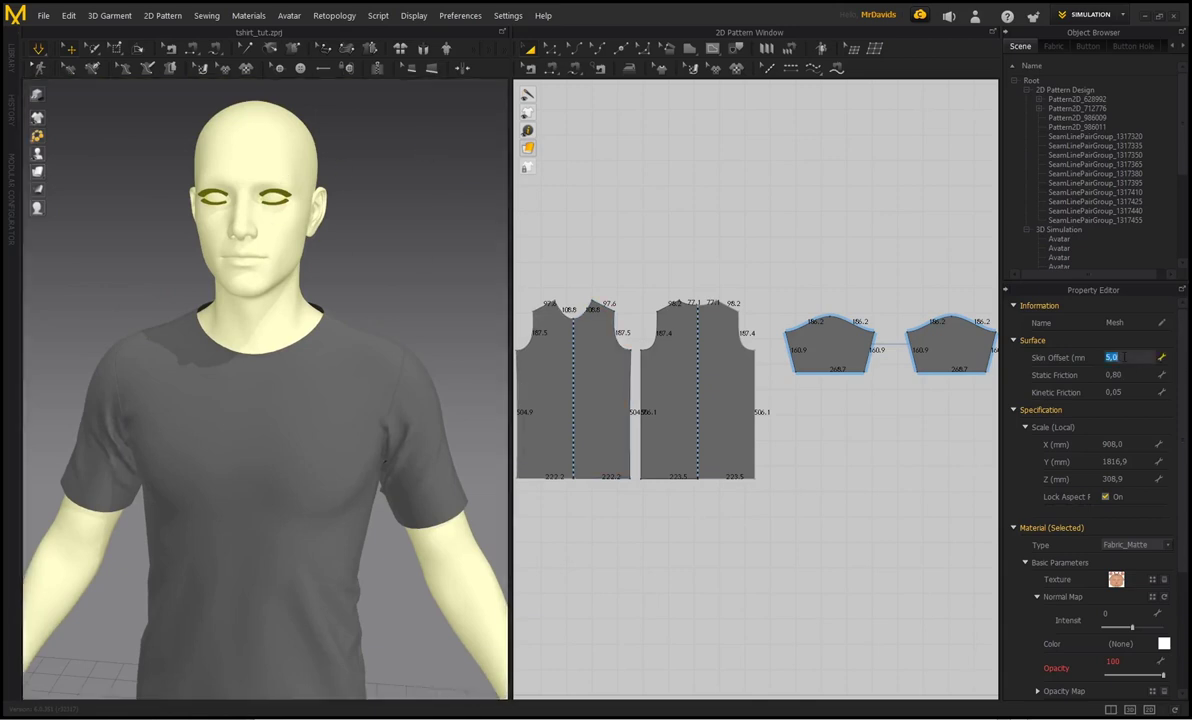
key("Return")
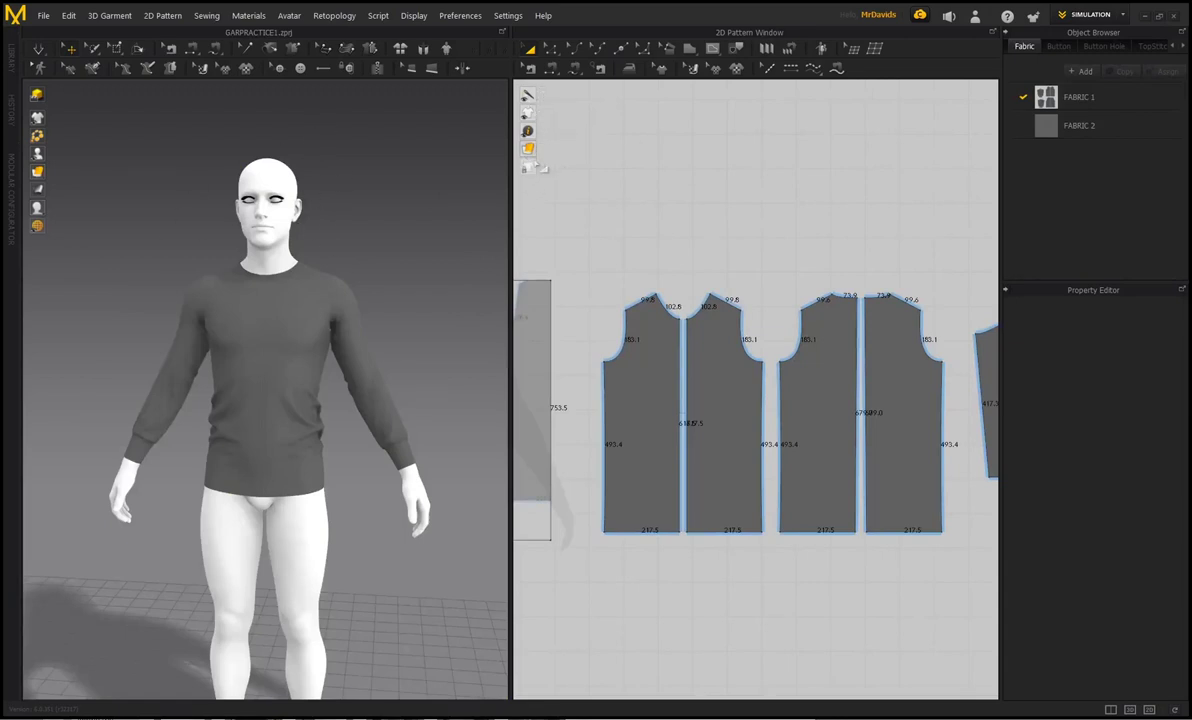
Toggle the line length display of the 2D sweater patterns off and on.
scroll(645, 328, "up", 4)
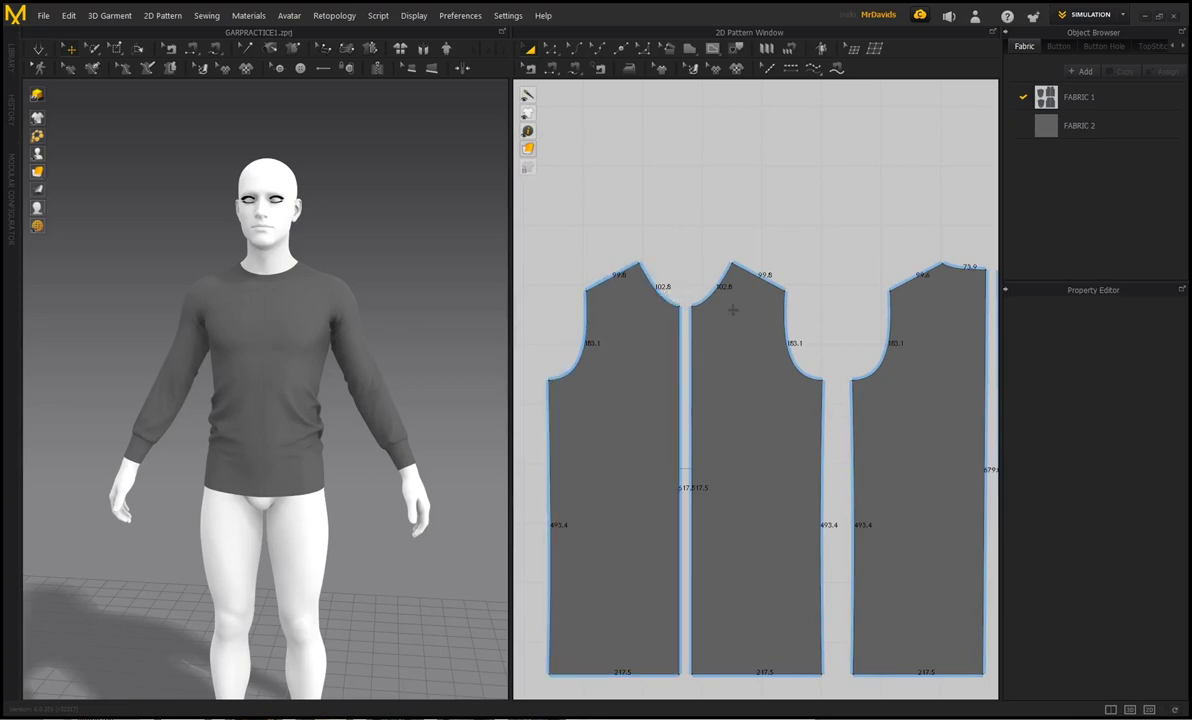
scroll(715, 305, "down", 3)
scroll(612, 239, "up", 2)
scroll(609, 218, "down", 3)
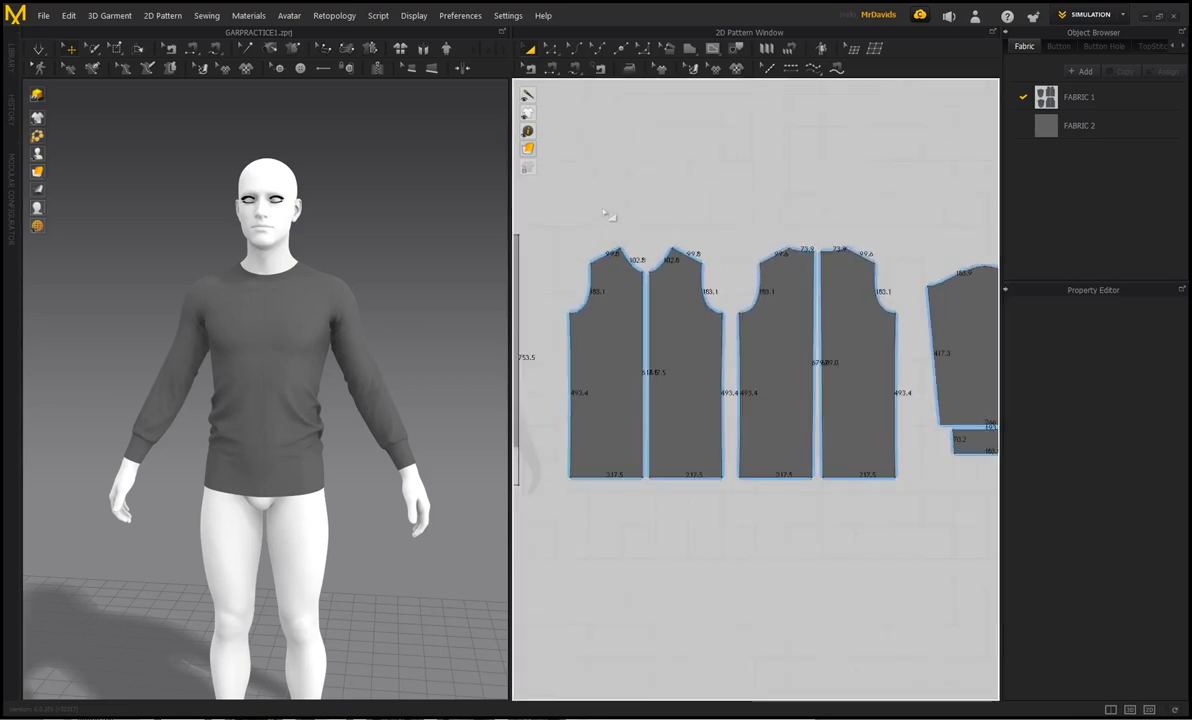
right_click(604, 209)
left_click(562, 213)
mouse_move(530, 132)
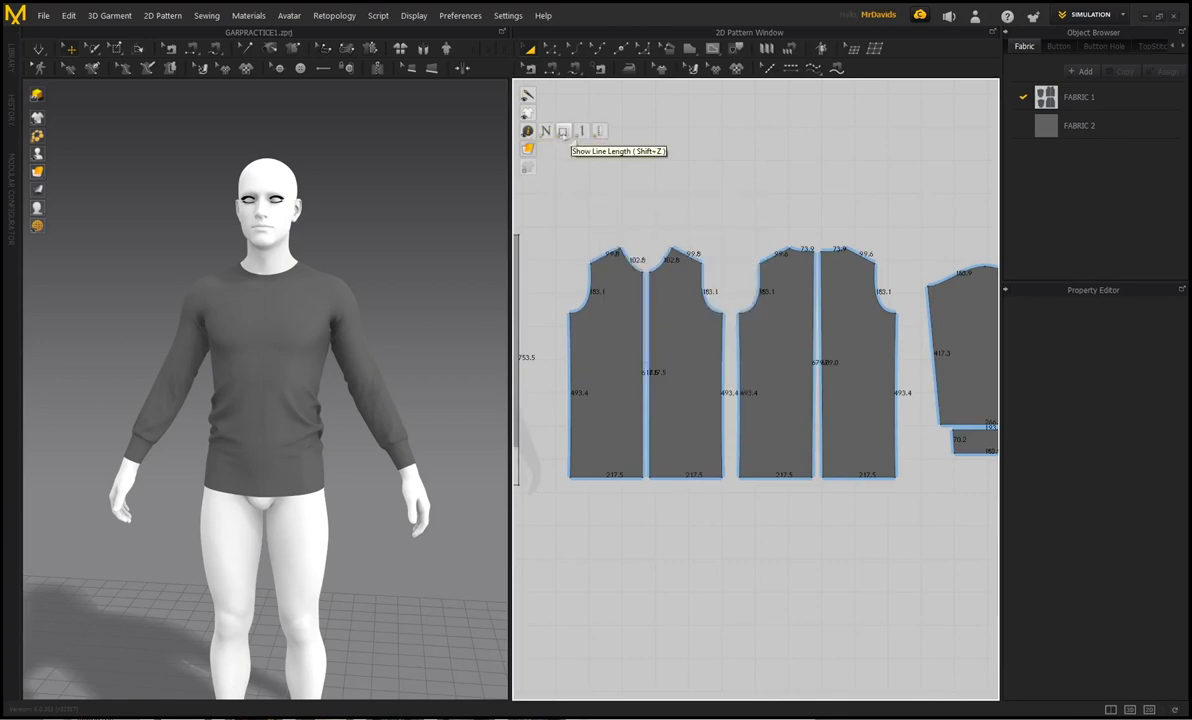
left_click(563, 132)
left_click(563, 132)
left_click(563, 132)
left_click(563, 132)
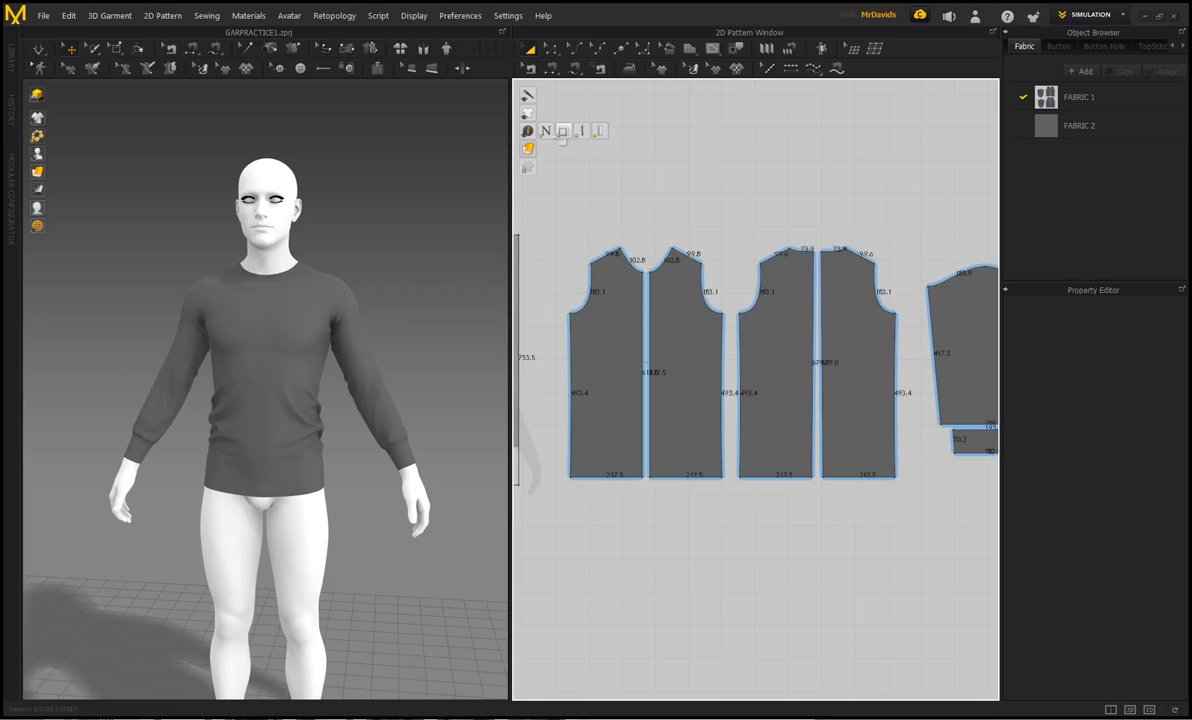
Switch the 2D patterns to the mesh display and back to the textured surface.
mouse_move(530, 150)
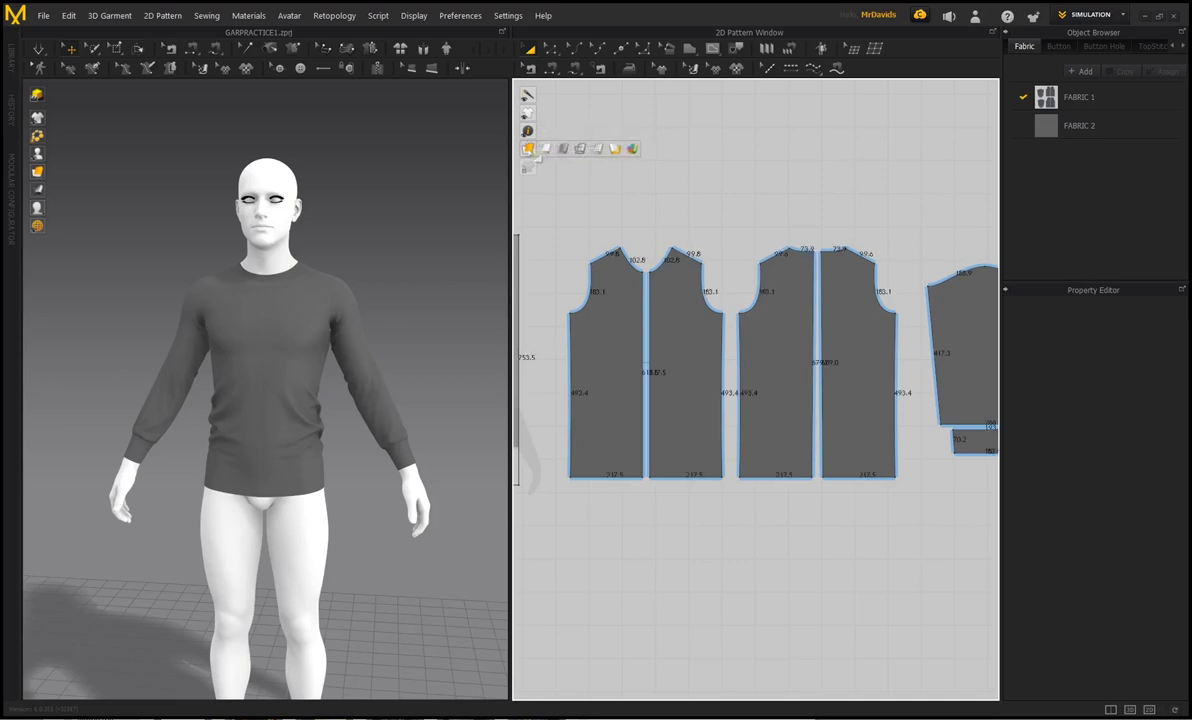
left_click(600, 149)
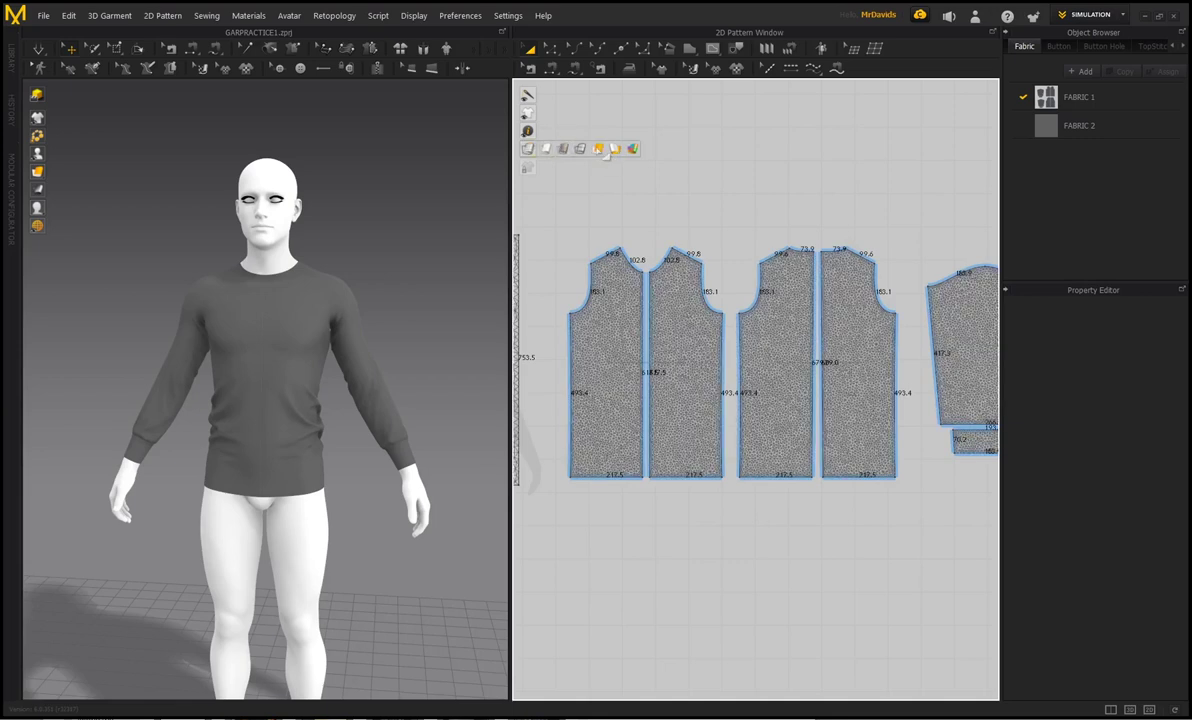
left_click(598, 149)
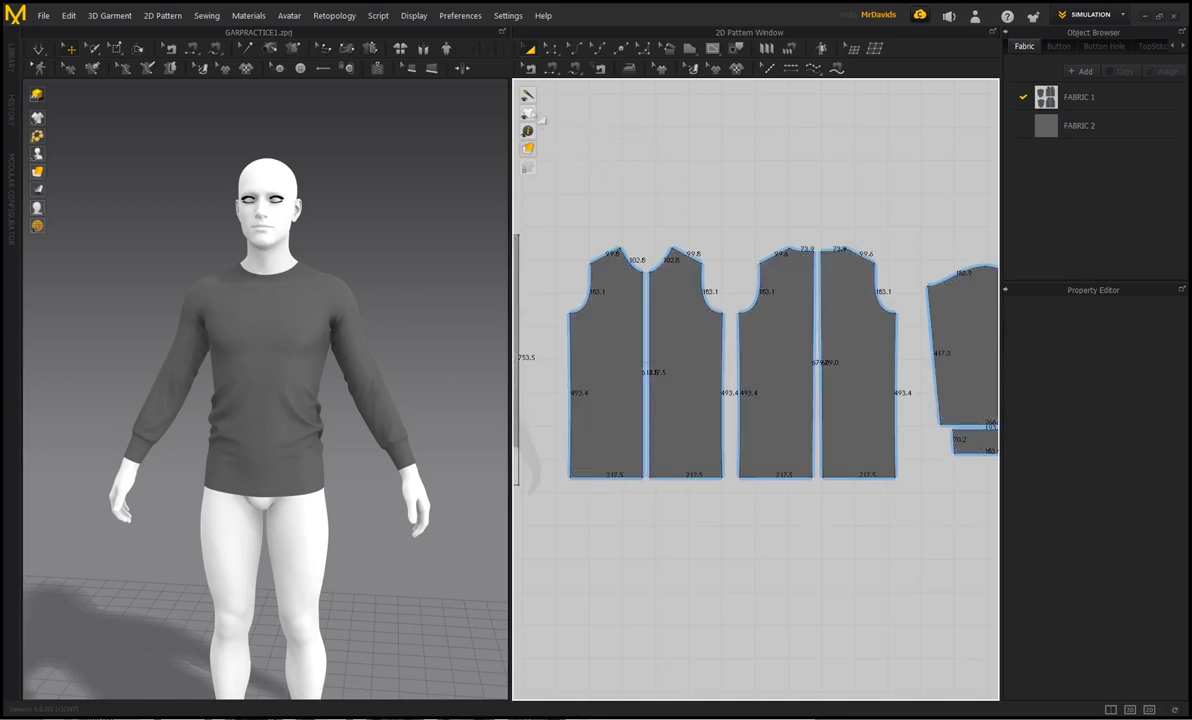
mouse_move(531, 97)
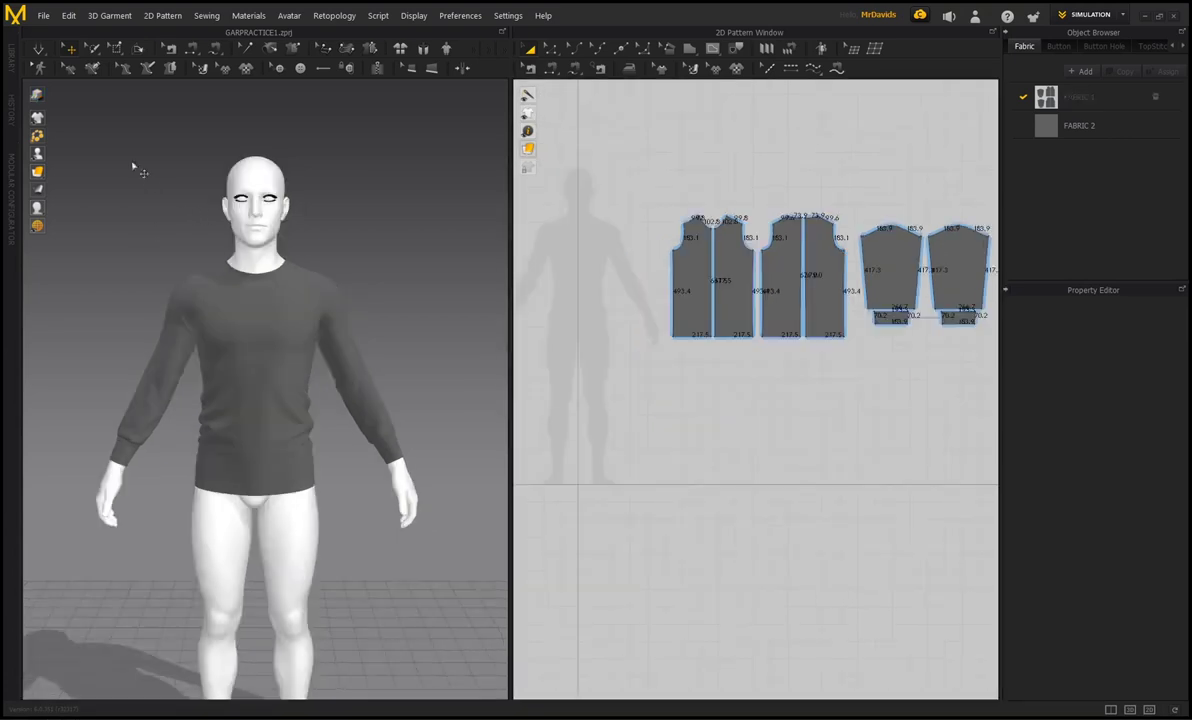
Turn on quality rendering in the 3D window and view the sweater from the front.
left_click(39, 96)
scroll(250, 312, "up", 1)
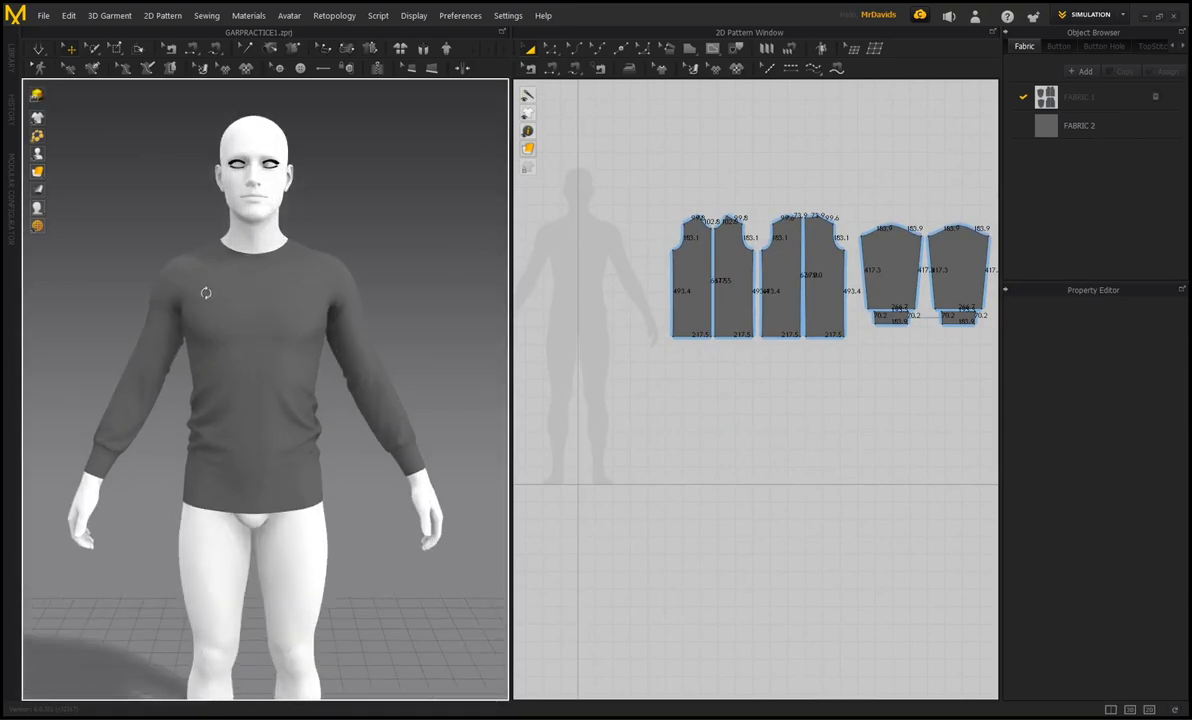
right_click_drag(205, 292, 187, 324)
scroll(187, 324, "up", 1)
scroll(187, 324, "up", 1)
middle_click_drag(146, 287, 190, 283)
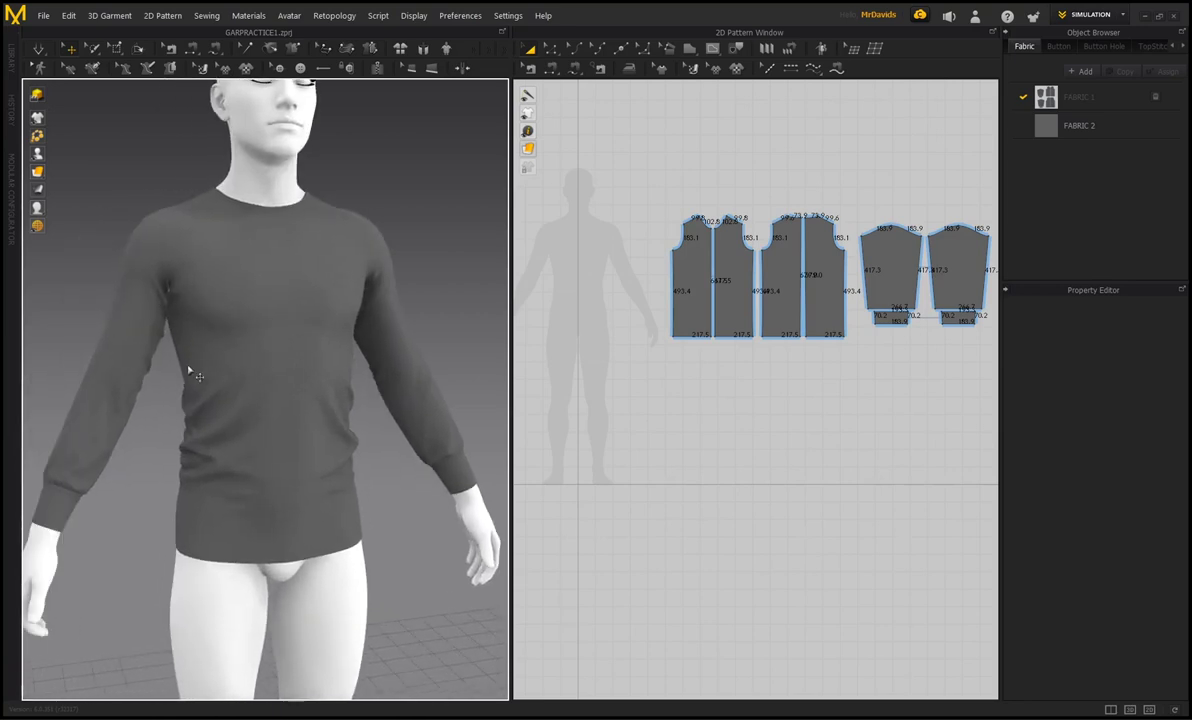
Examine the shading of the sweater's folds from the back and sides.
right_click_drag(236, 349, 338, 420)
scroll(277, 412, "up", 3)
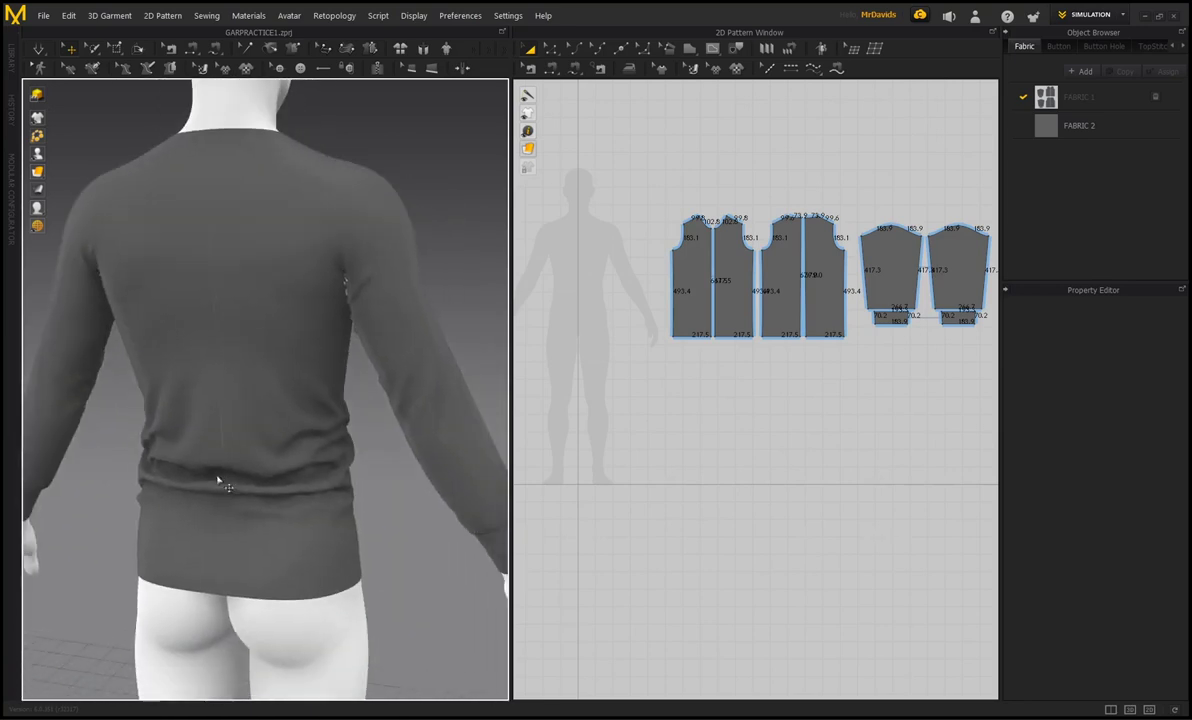
right_click_drag(255, 458, 283, 352)
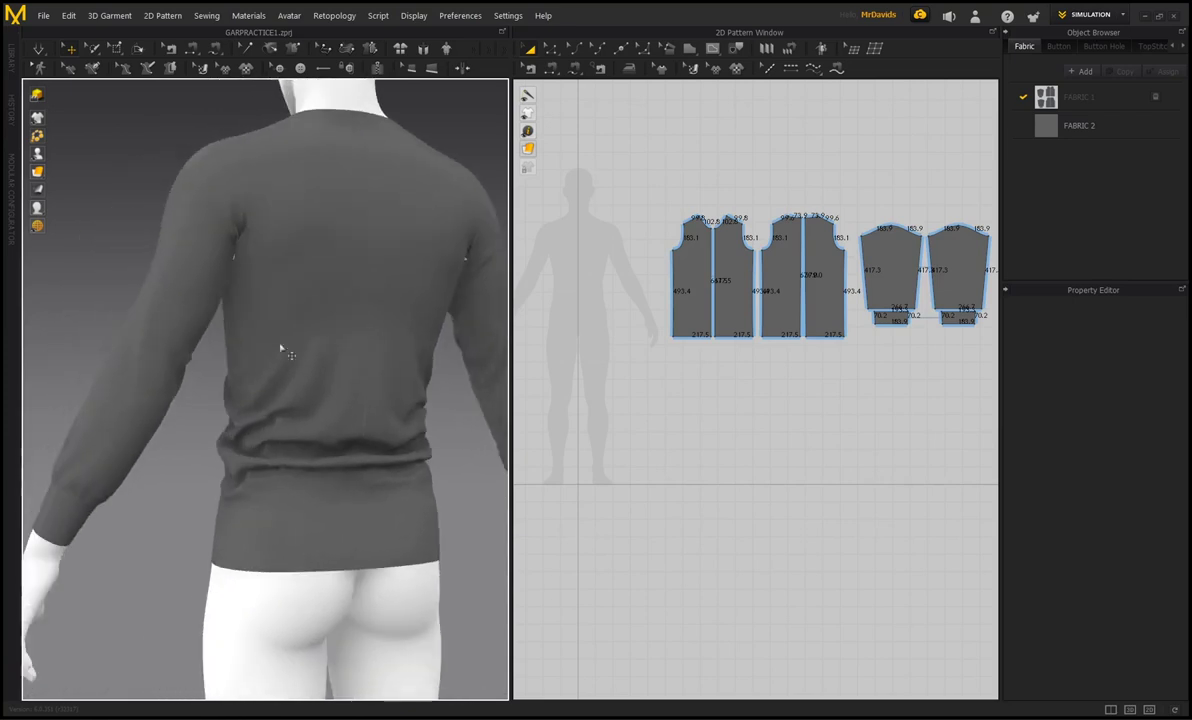
right_click_drag(202, 314, 436, 334)
middle_click_drag(322, 320, 309, 359)
scroll(309, 359, "down", 1)
right_click_drag(309, 359, 303, 380)
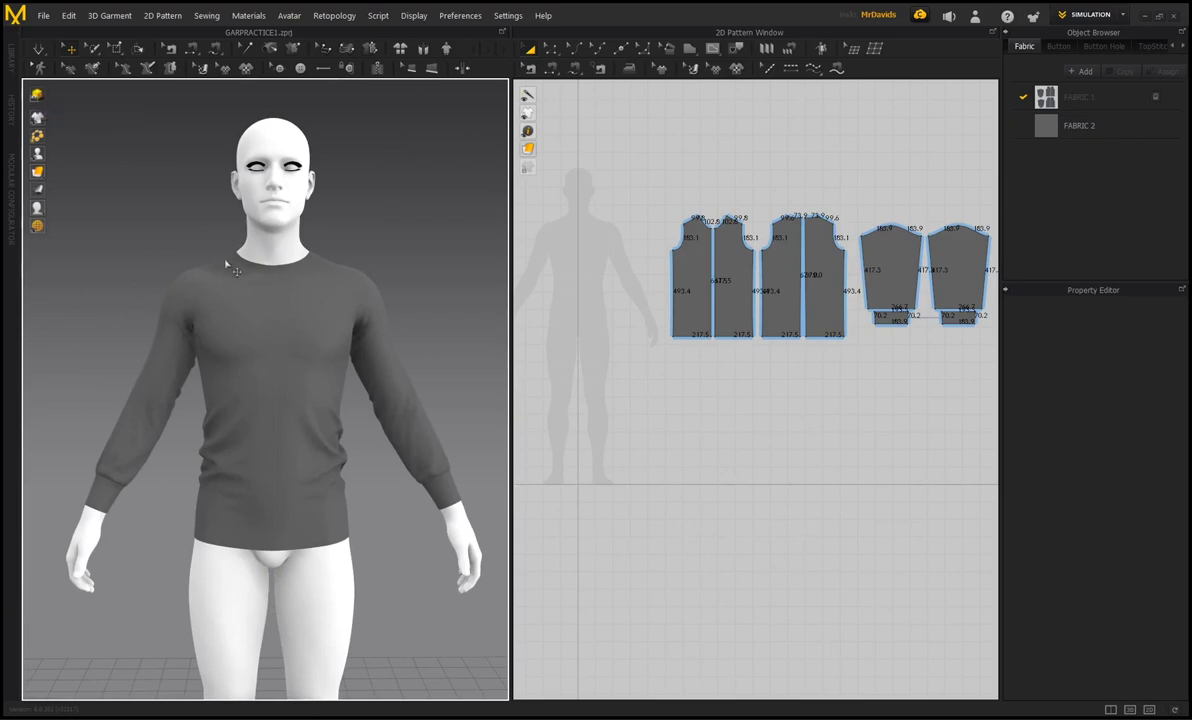
Toggle the 3D quality rendering and compare the sweater's shading from several front angles.
left_click(38, 95)
right_click_drag(200, 333, 328, 309)
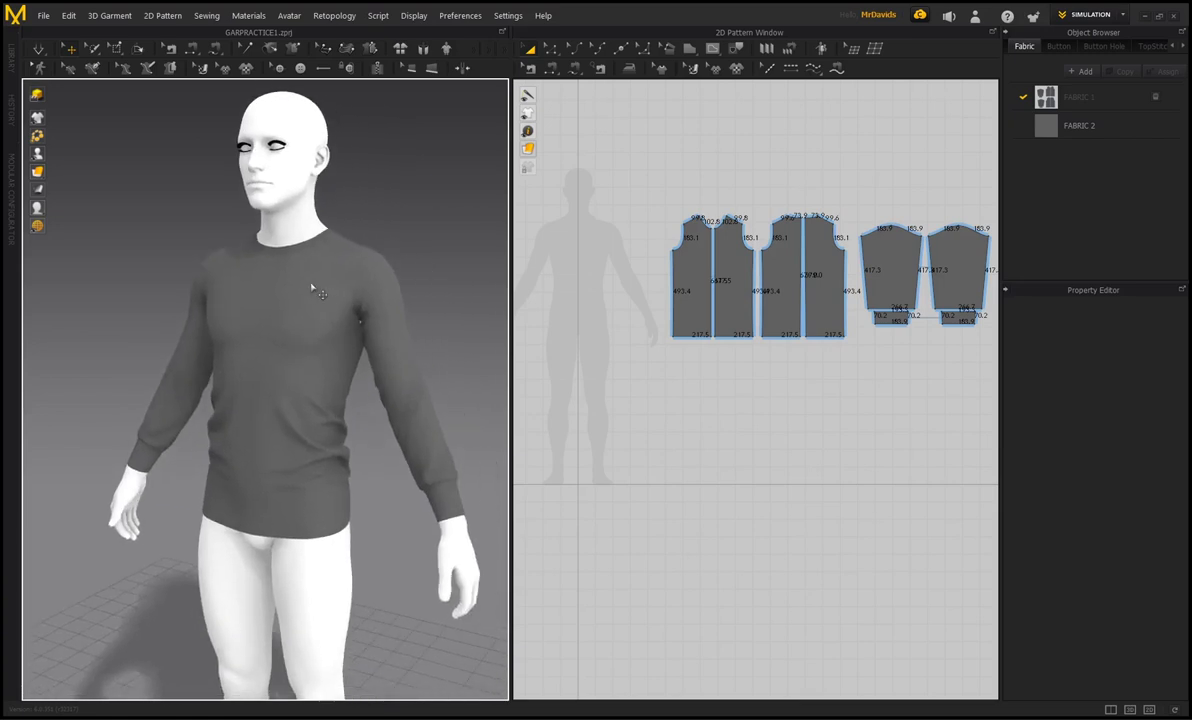
scroll(300, 305, "up", 2)
right_click_drag(286, 273, 256, 296)
right_click_drag(279, 338, 310, 306)
middle_click_drag(305, 320, 327, 322)
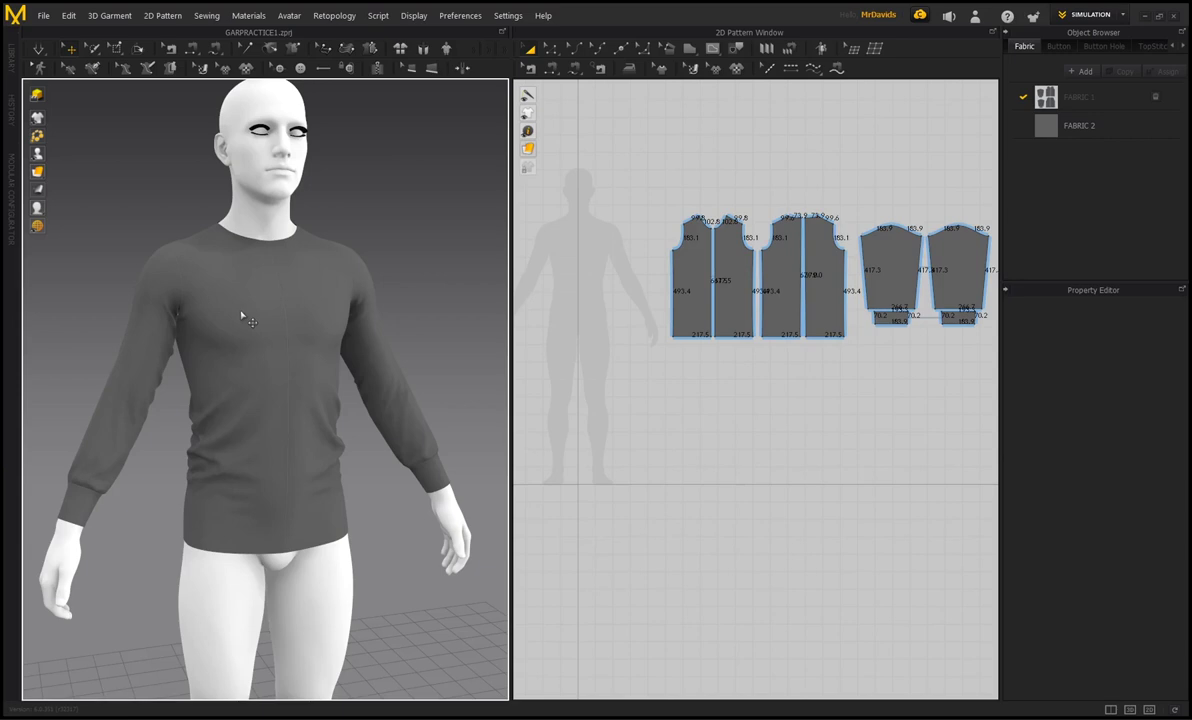
Switch the sweater's quality rendering off and back on in the 3D window to recheck its fold shading.
left_click(38, 96)
left_click(38, 96)
right_click_drag(271, 340, 310, 339)
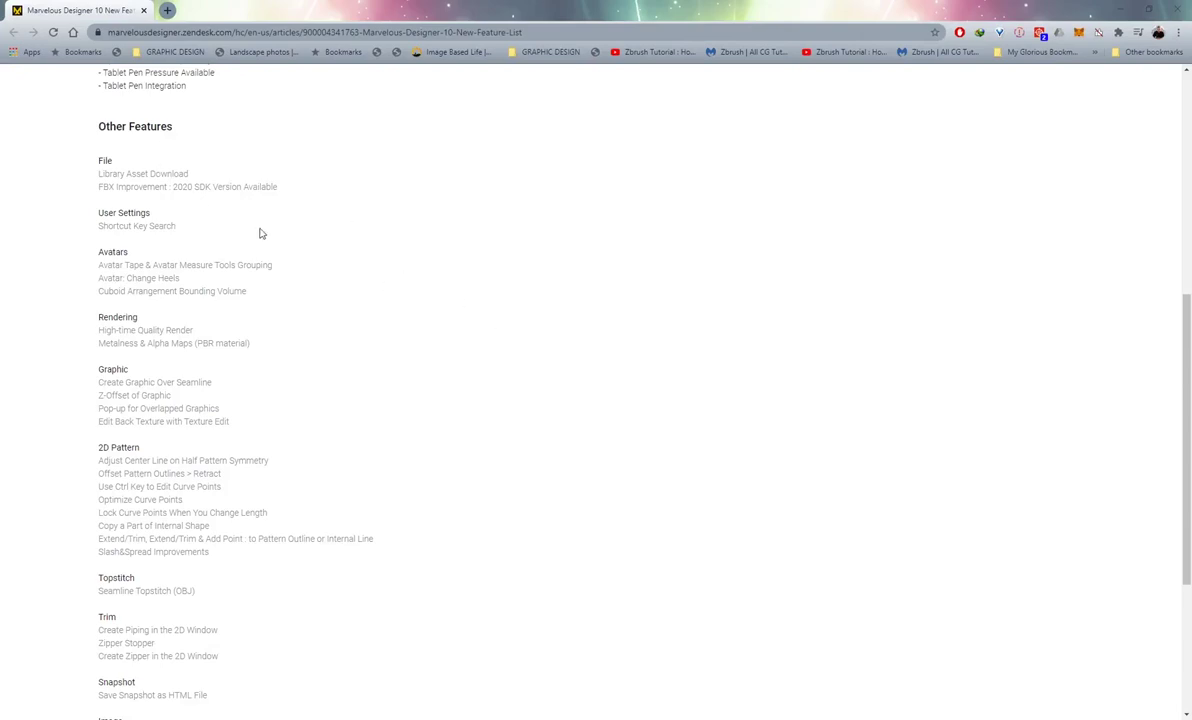
Switch to the browser and review the Key Features and Other Features sections of the Marvelous Designer 10 new feature list.
scroll(300, 245, "up", 3)
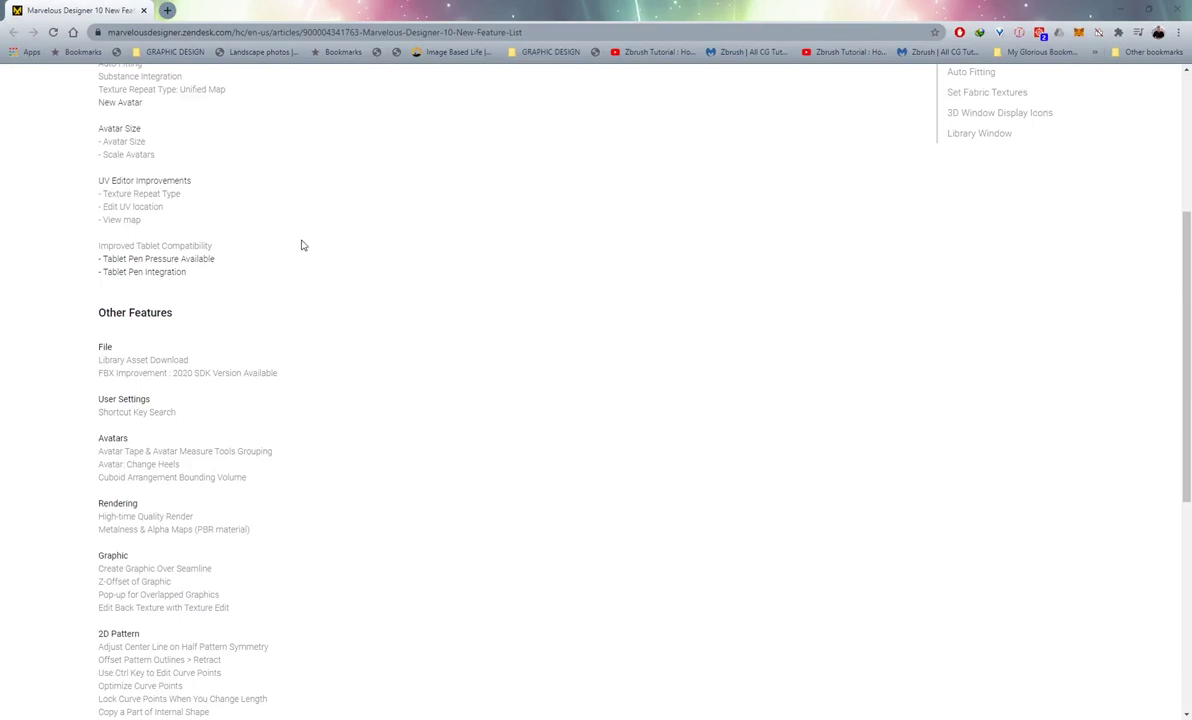
scroll(444, 348, "up", 2)
scroll(397, 348, "down", 1)
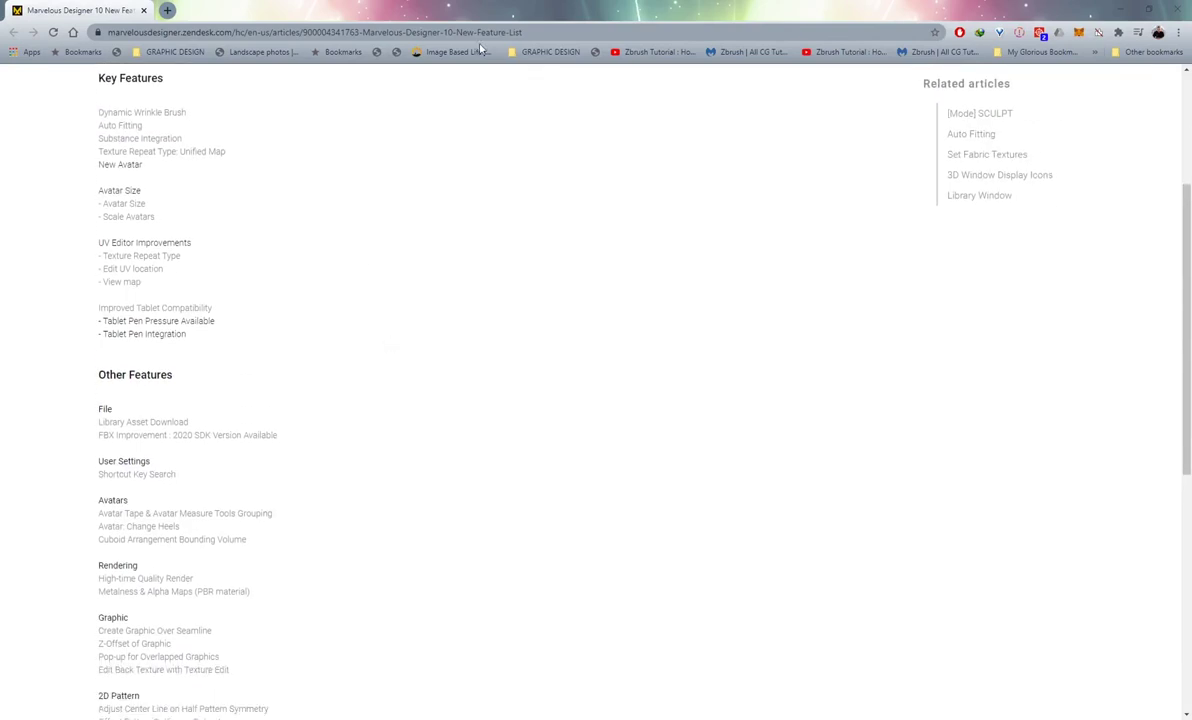
scroll(201, 375, "down", 2)
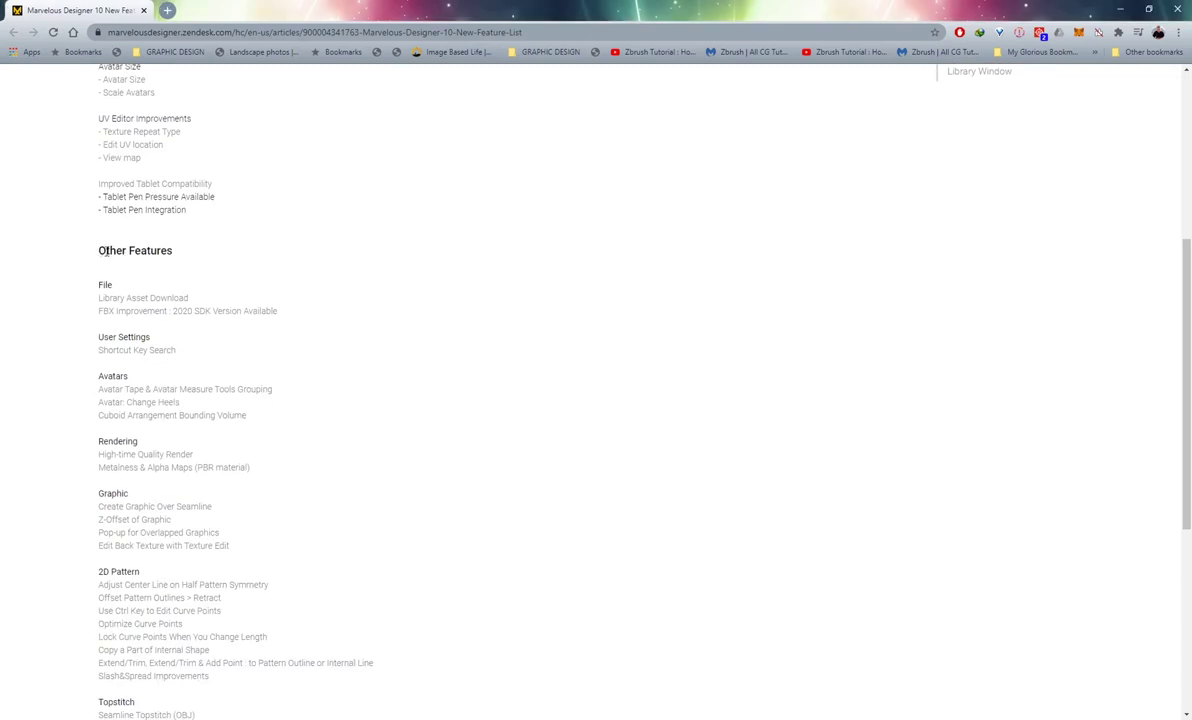
left_click_drag(94, 250, 165, 262)
scroll(162, 220, "down", 2)
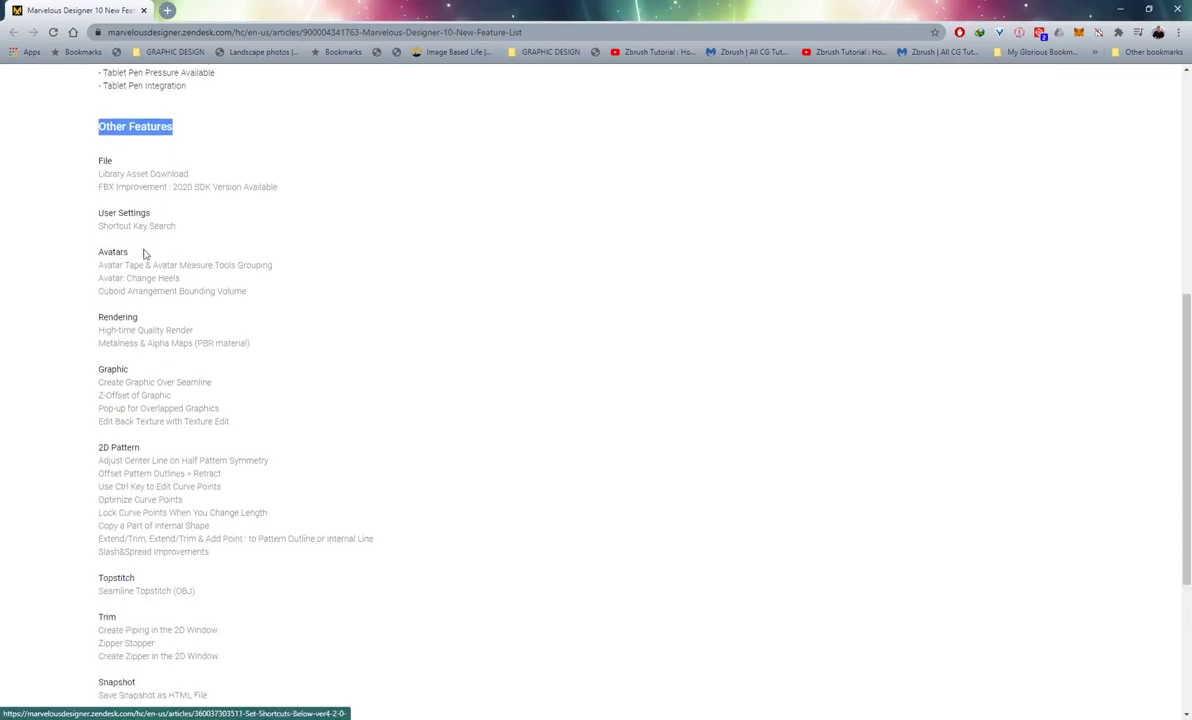
scroll(136, 160, "down", 3)
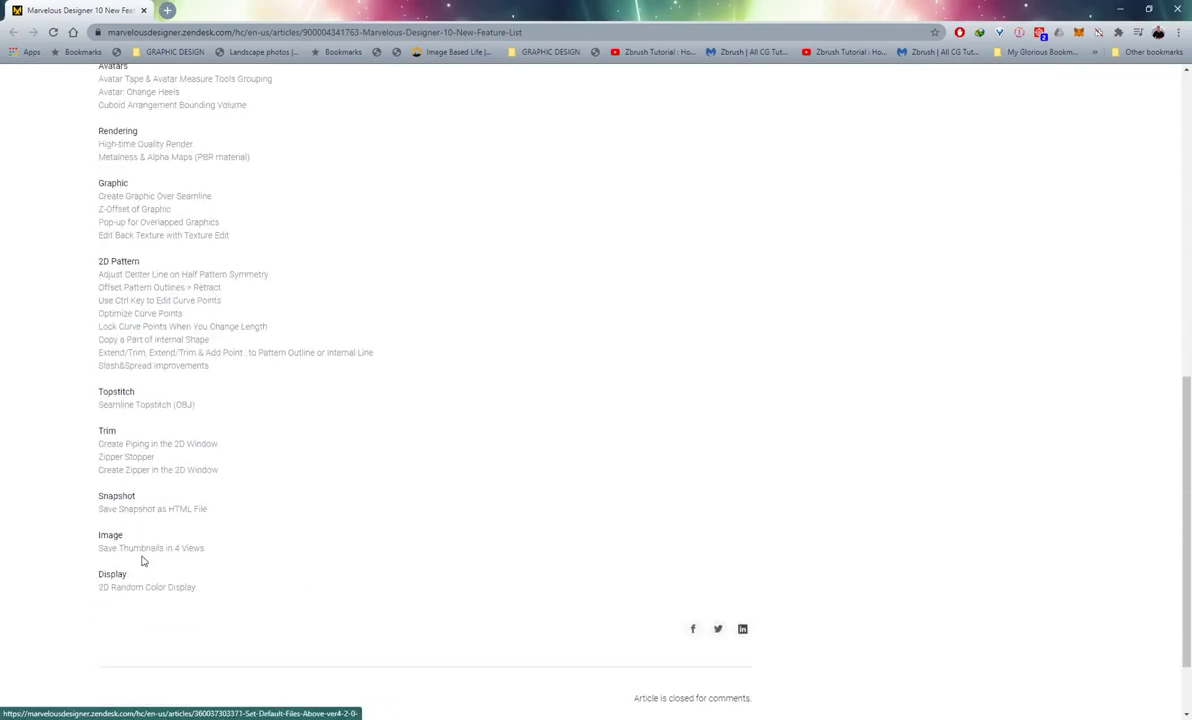
scroll(157, 540, "up", 6)
scroll(157, 545, "up", 3)
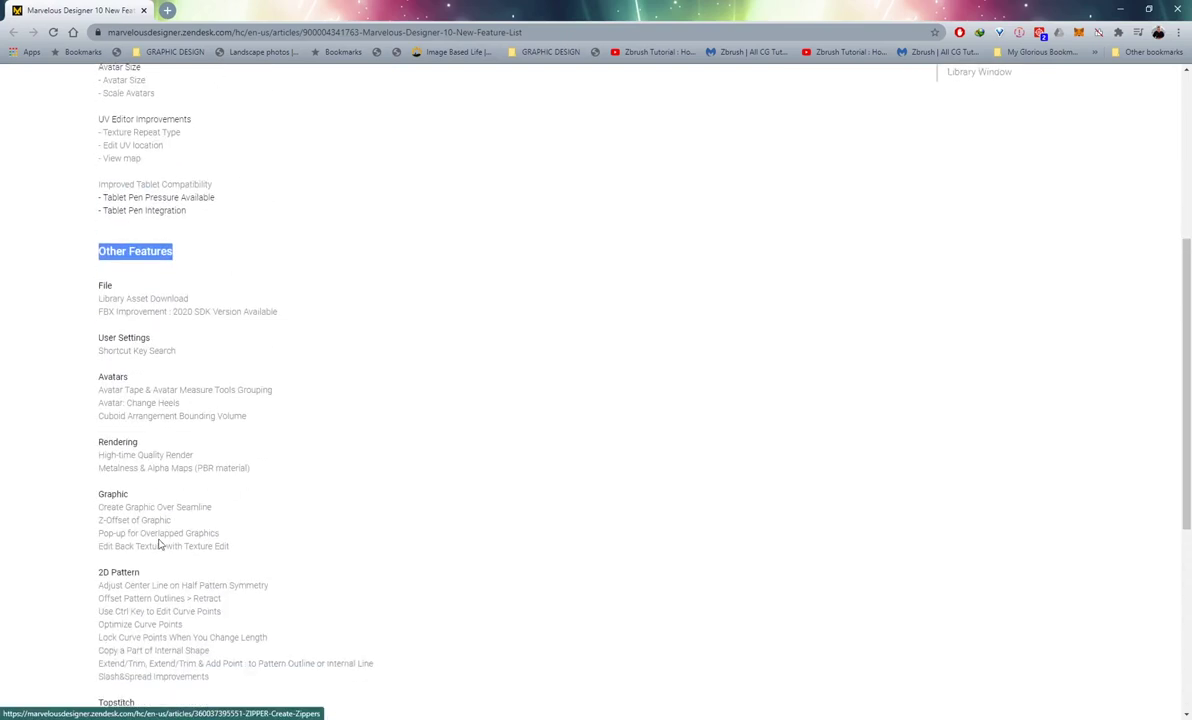
scroll(171, 416, "down", 6)
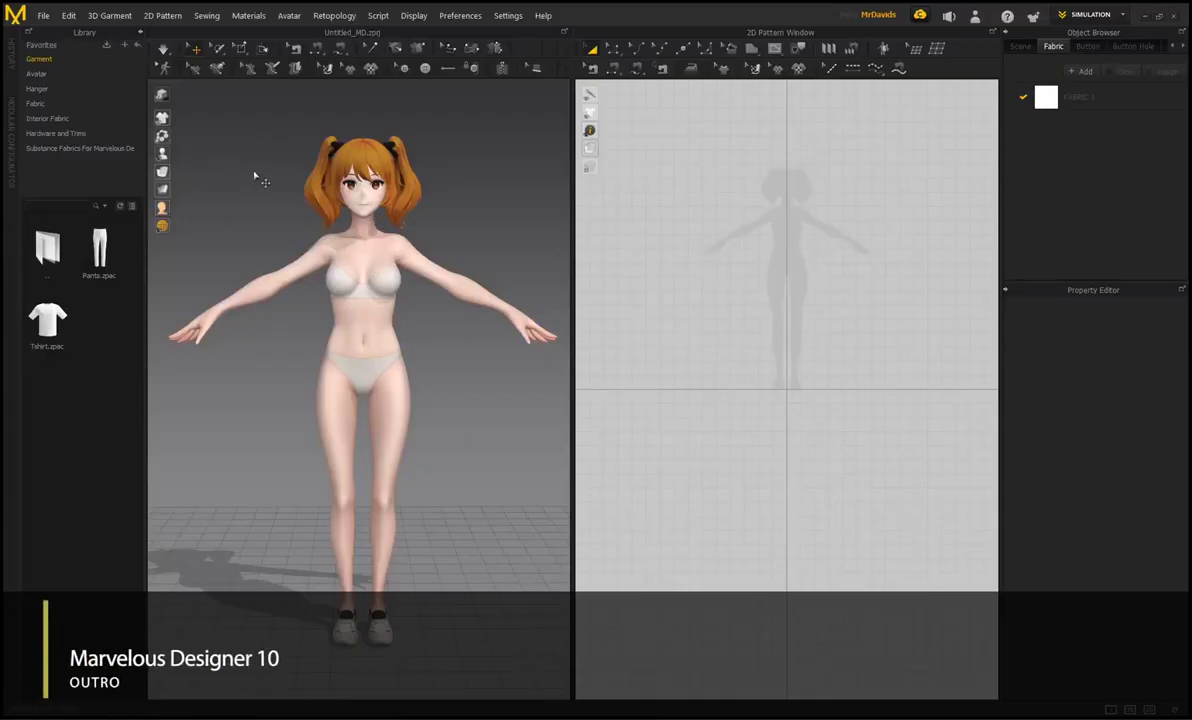
Turn on quality rendering for the orange-haired avatar in the 3D window.
mouse_move(247, 208)
right_mouse_down()
mouse_move(269, 205)
mouse_move(263, 213)
right_mouse_up()
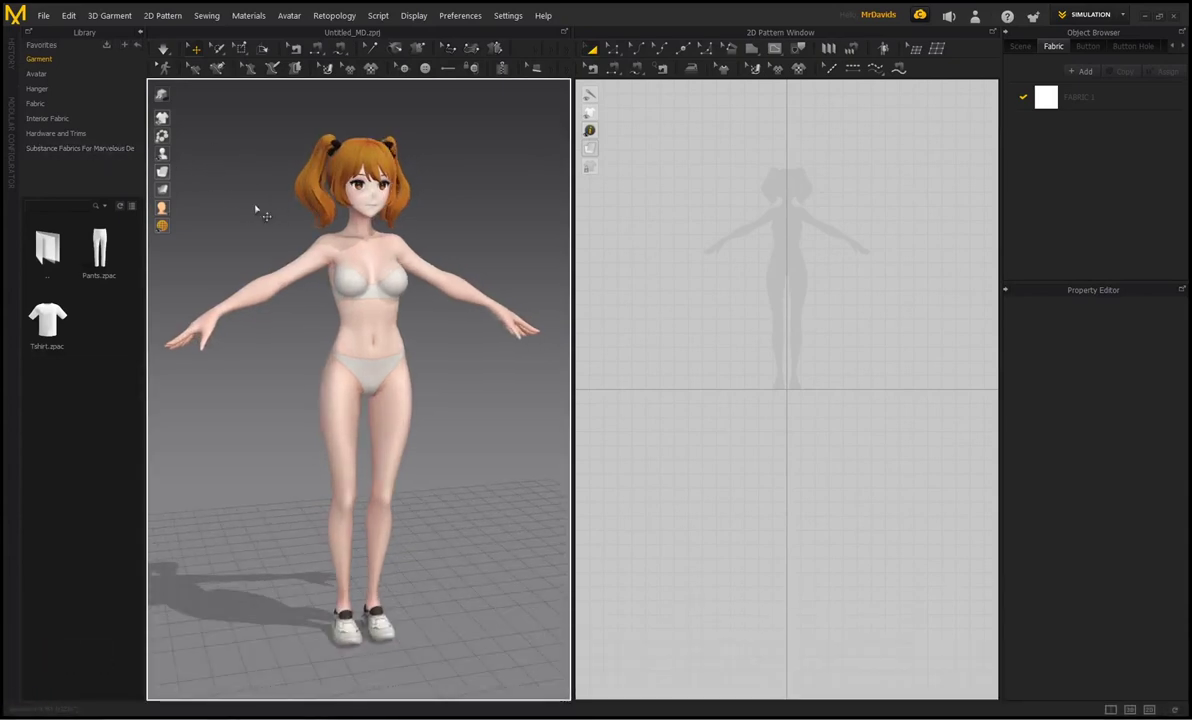
right_click_drag(471, 200, 440, 203)
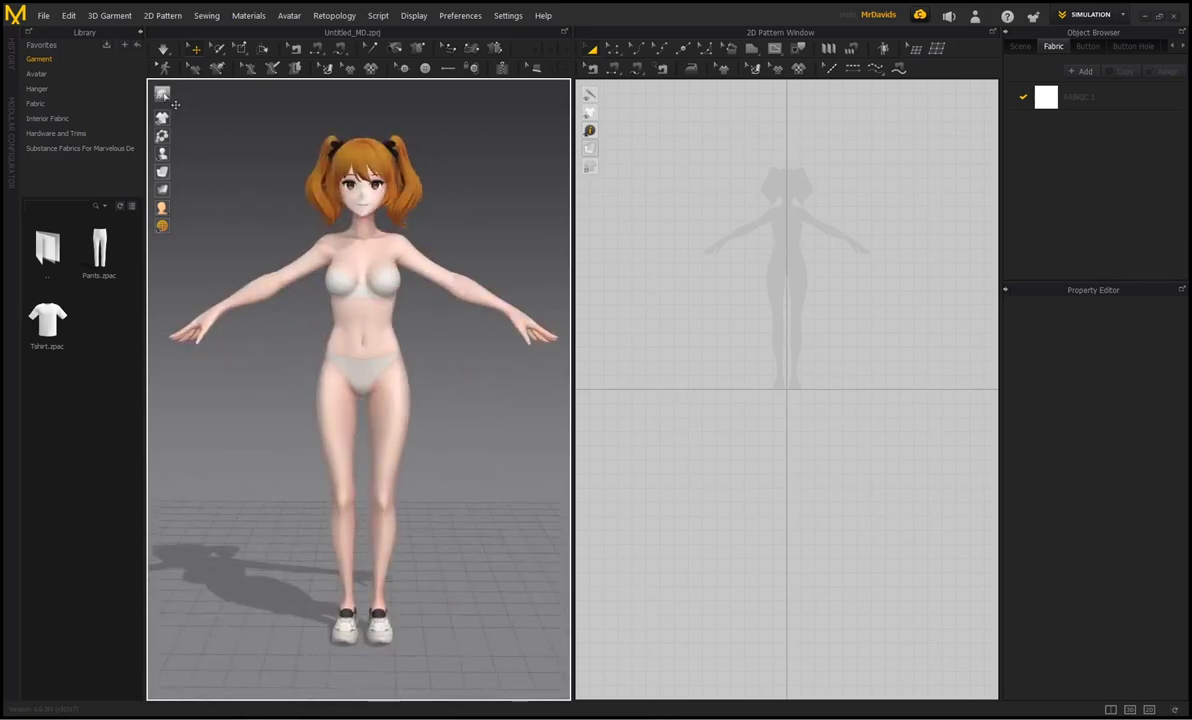
left_click(162, 94)
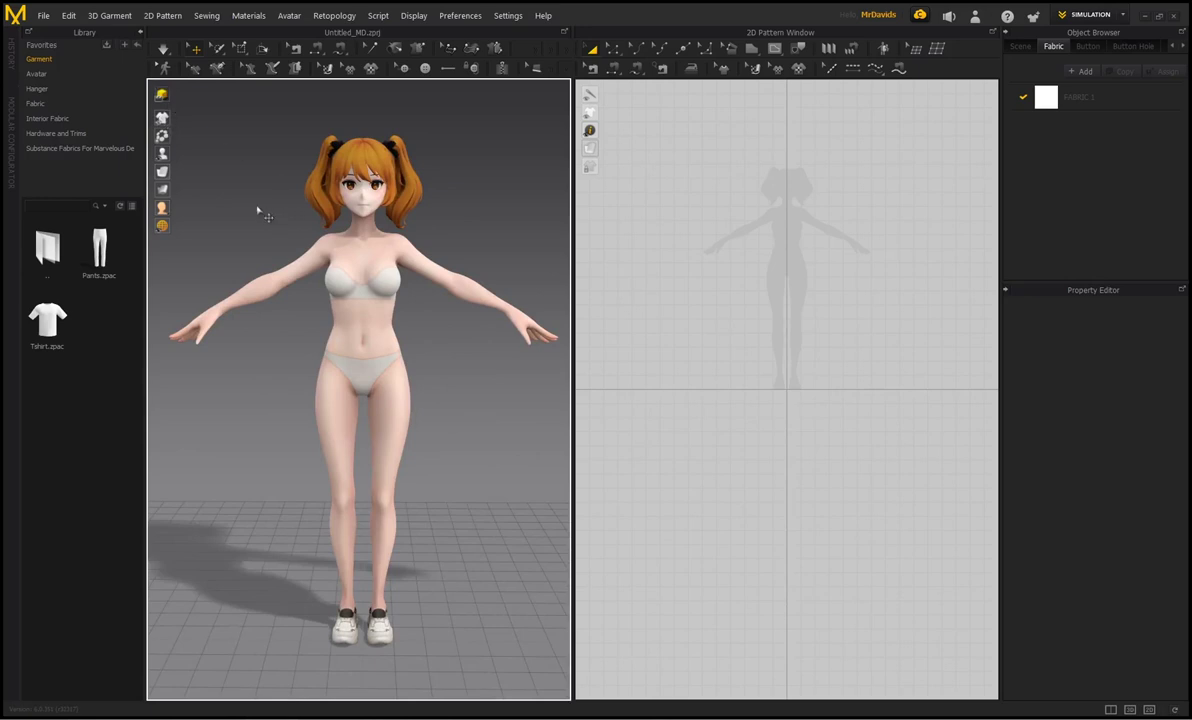
mouse_move(258, 211)
right_mouse_down()
mouse_move(415, 194)
mouse_move(258, 202)
mouse_move(265, 213)
right_mouse_up()
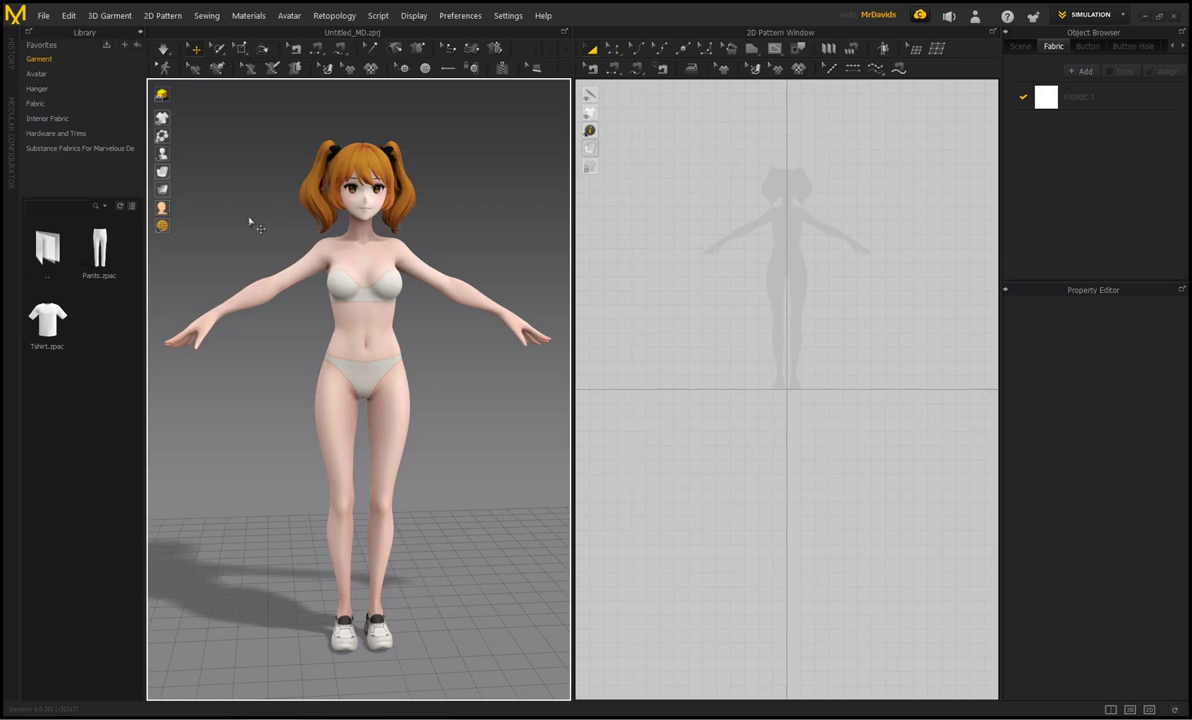
right_click_drag(463, 207, 435, 167)
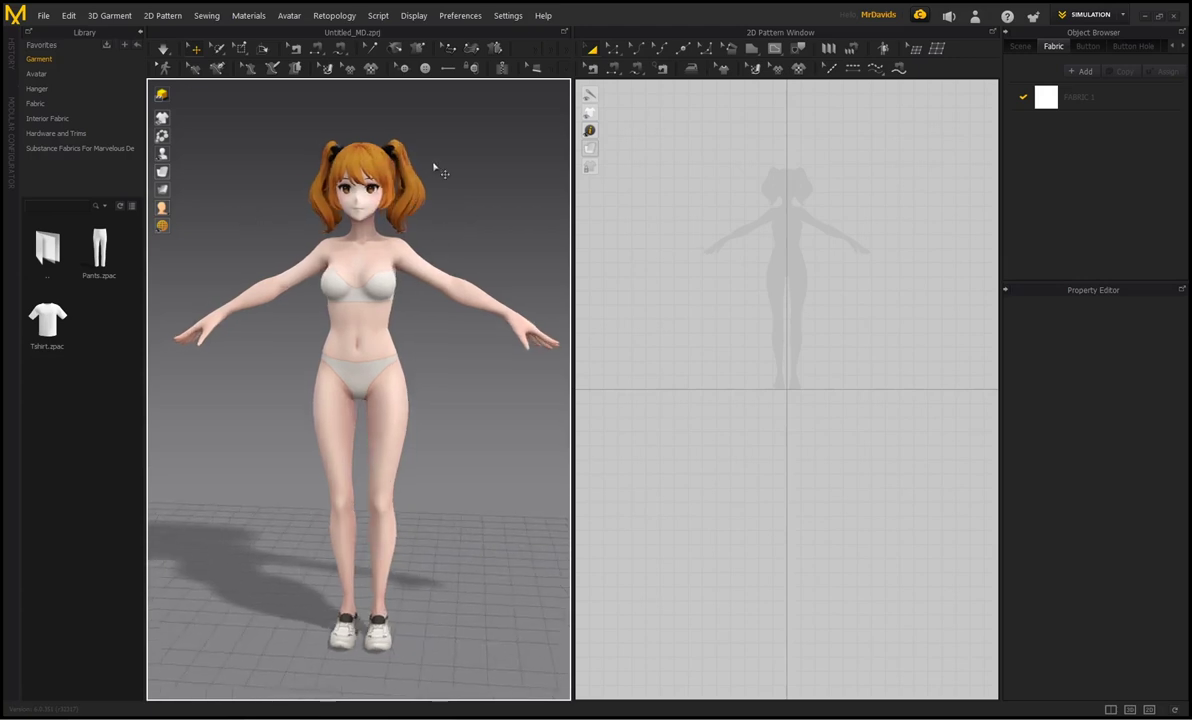
right_click_drag(439, 205, 452, 200)
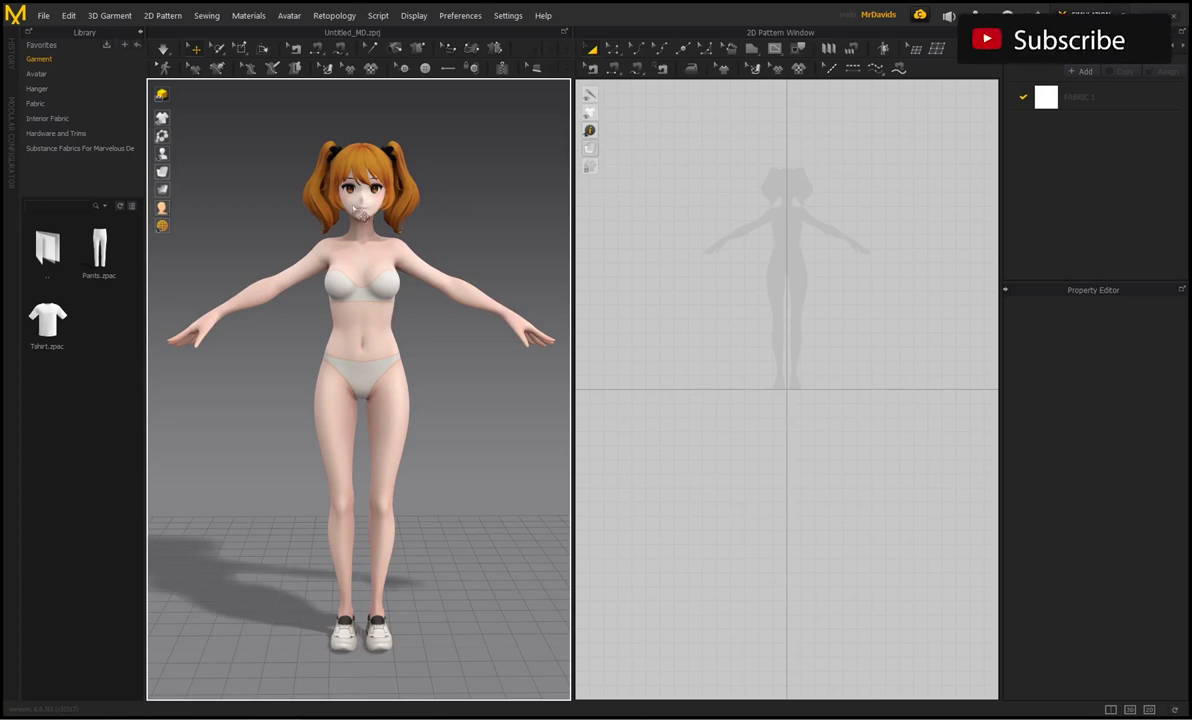
scroll(320, 248, "down", 2)
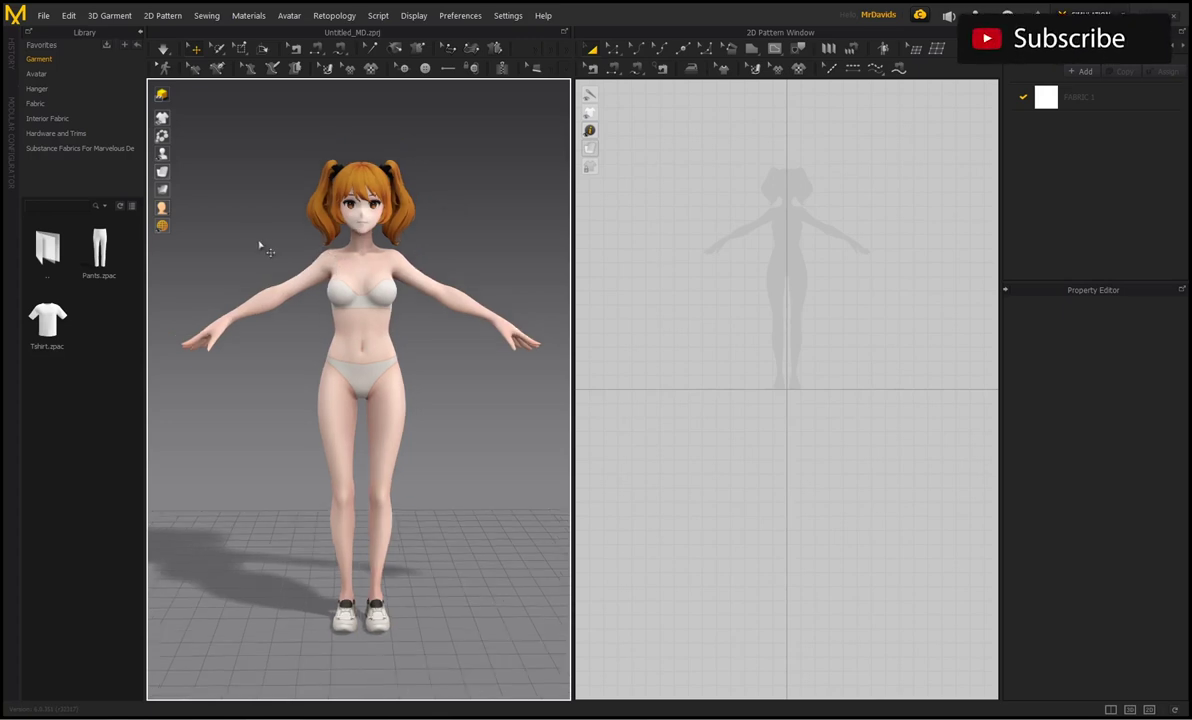
right_click_drag(260, 245, 301, 247)
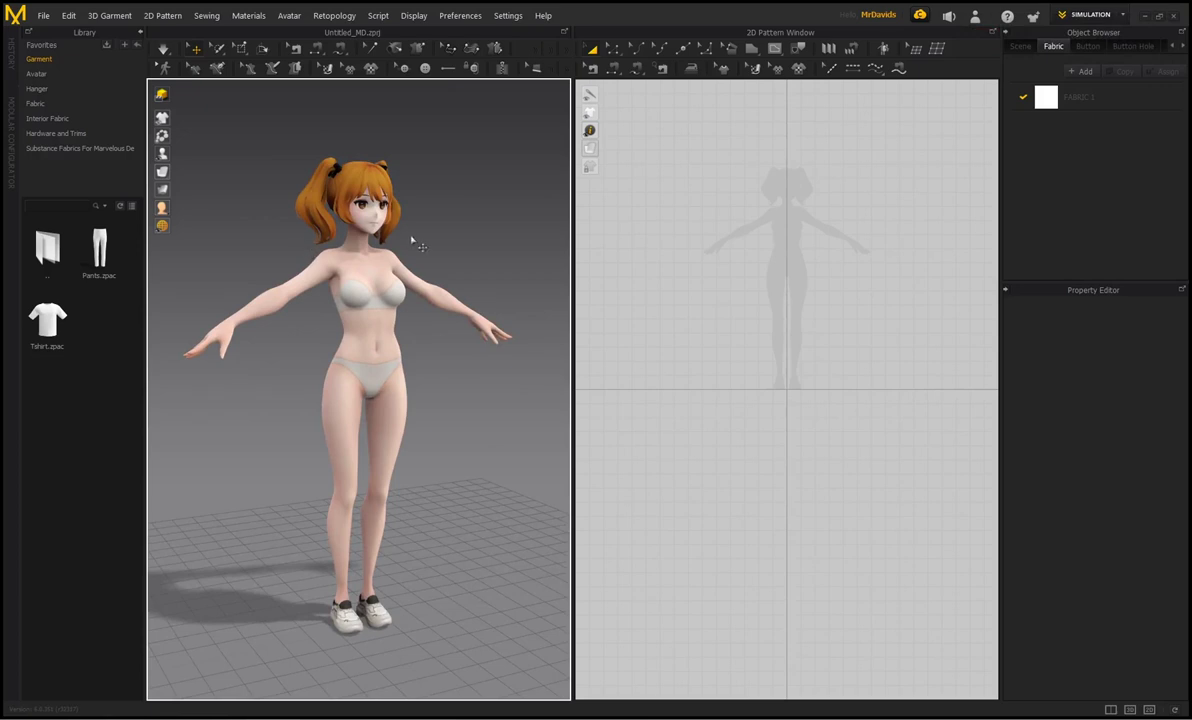
middle_click_drag(411, 237, 419, 228)
mouse_move(459, 224)
right_mouse_down()
mouse_move(401, 211)
mouse_move(464, 230)
right_mouse_up()
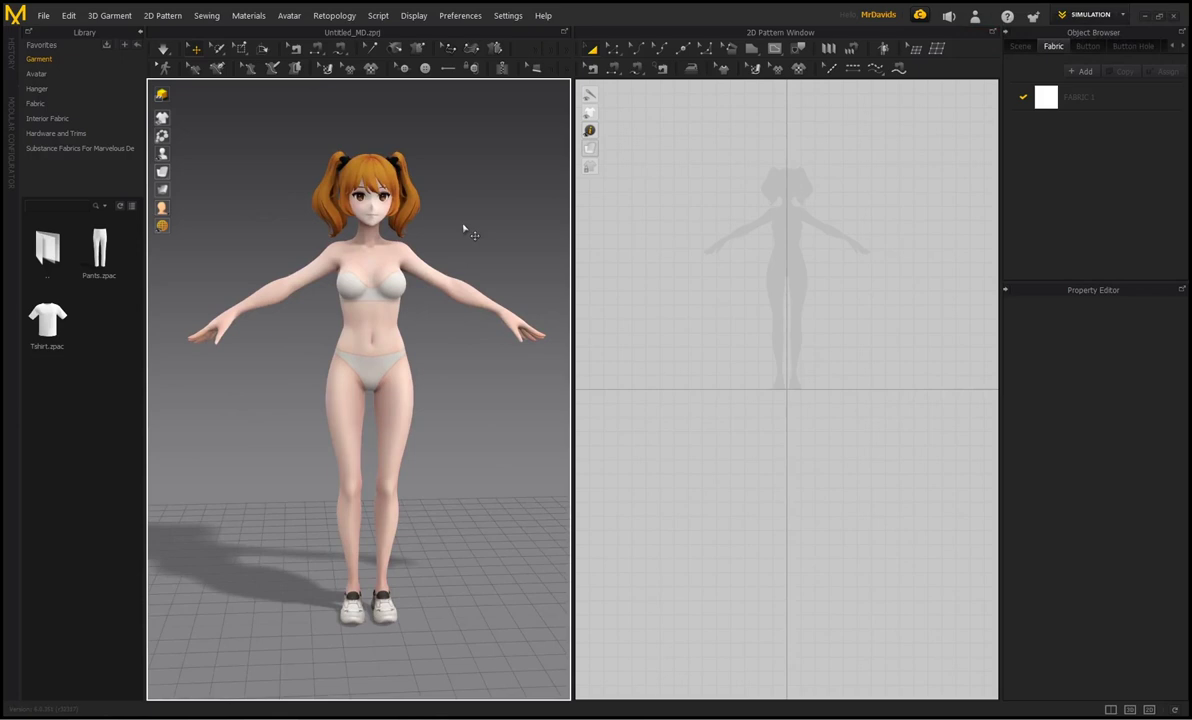